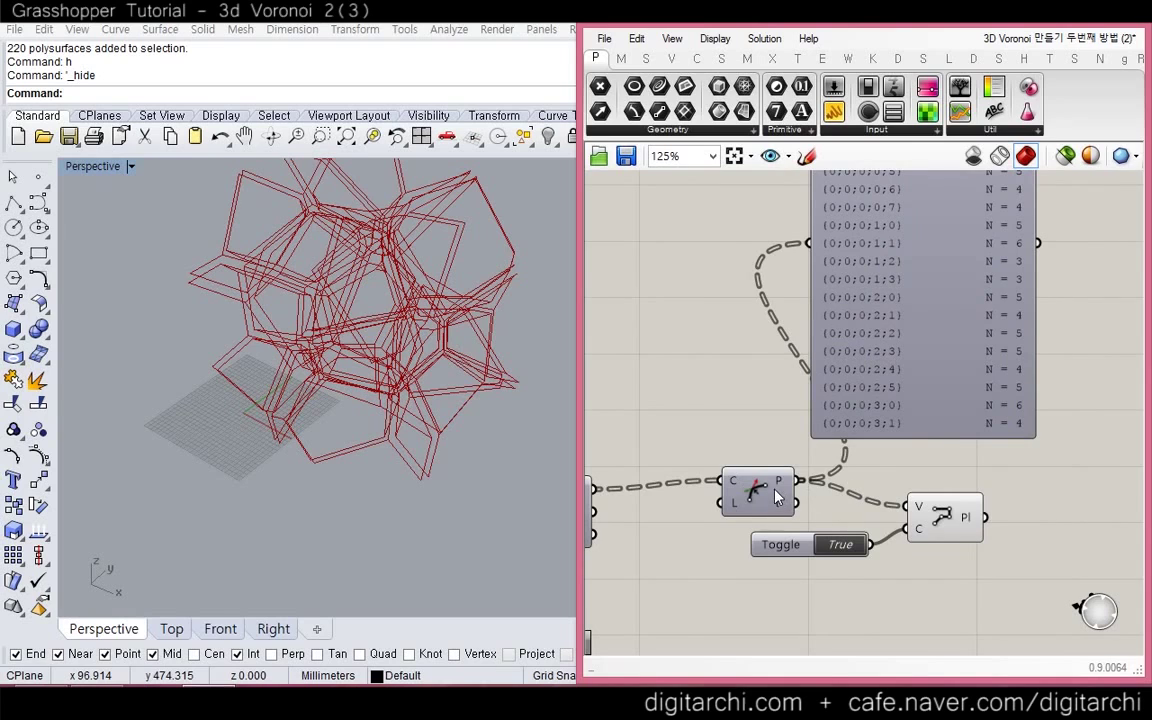
Connect the PolyLine component's Pl output to the parameter viewer and place the viewer beyond the PolyLine component
right_click_drag(963, 505, 841, 532)
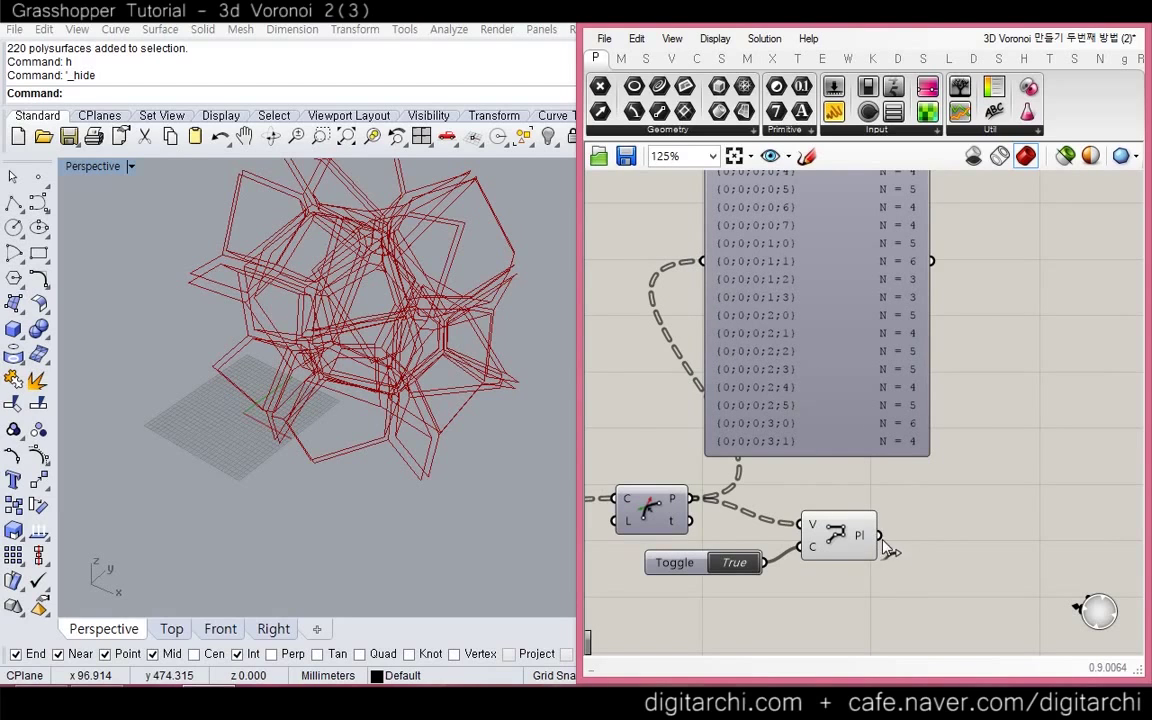
left_click_drag(880, 536, 701, 262)
left_click_drag(765, 356, 967, 468)
right_click_drag(967, 488, 773, 437)
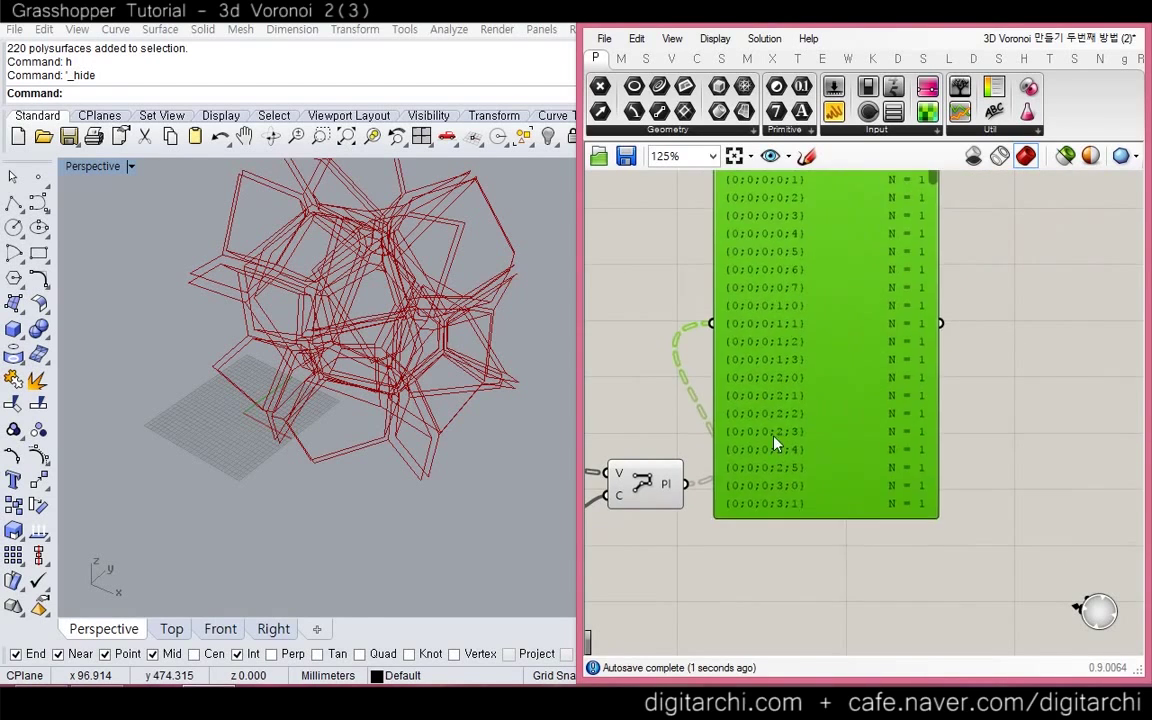
left_click_drag(773, 441, 783, 535)
left_click(995, 452)
Add an Area component below the PolyLine component and feed the Pl output into its G input
right_click_drag(420, 372, 355, 404)
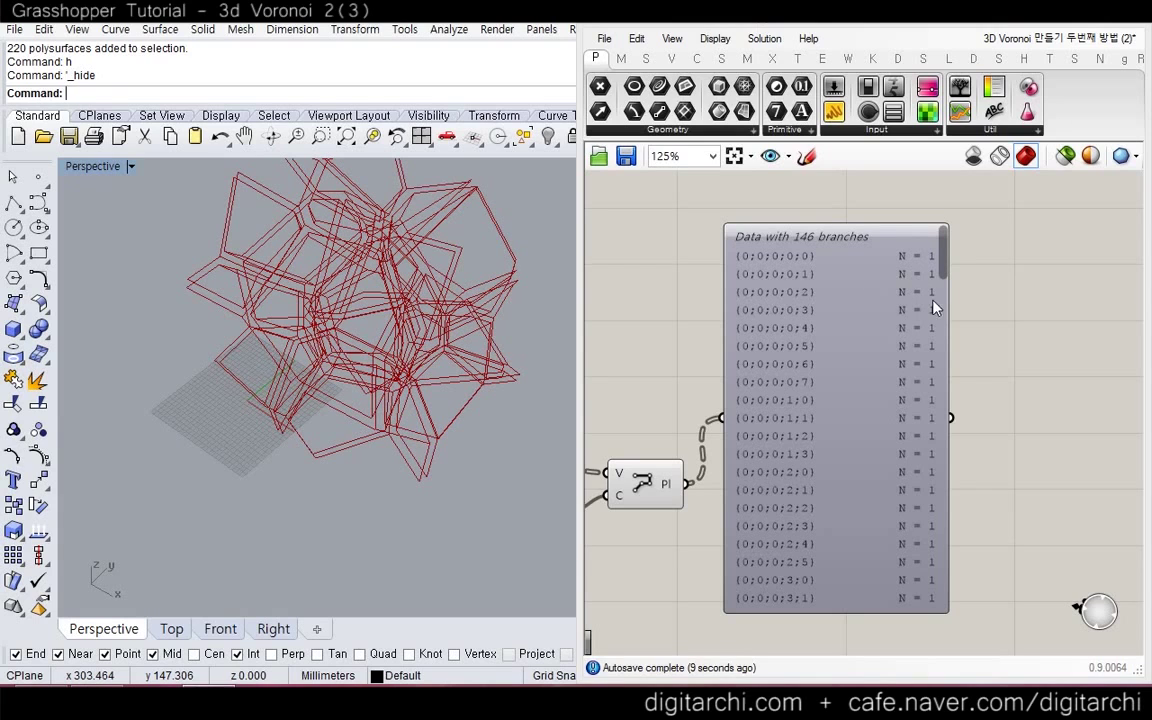
scroll(820, 262, "up", 2)
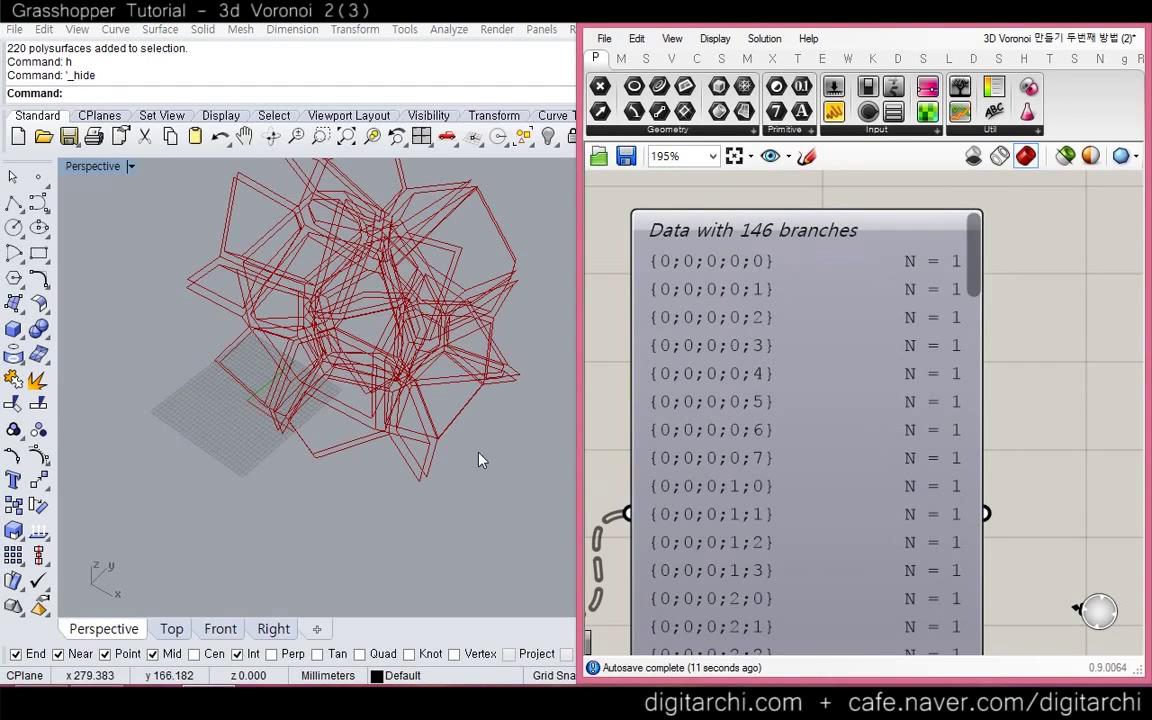
right_click_drag(324, 457, 373, 432)
right_click_drag(788, 450, 907, 302)
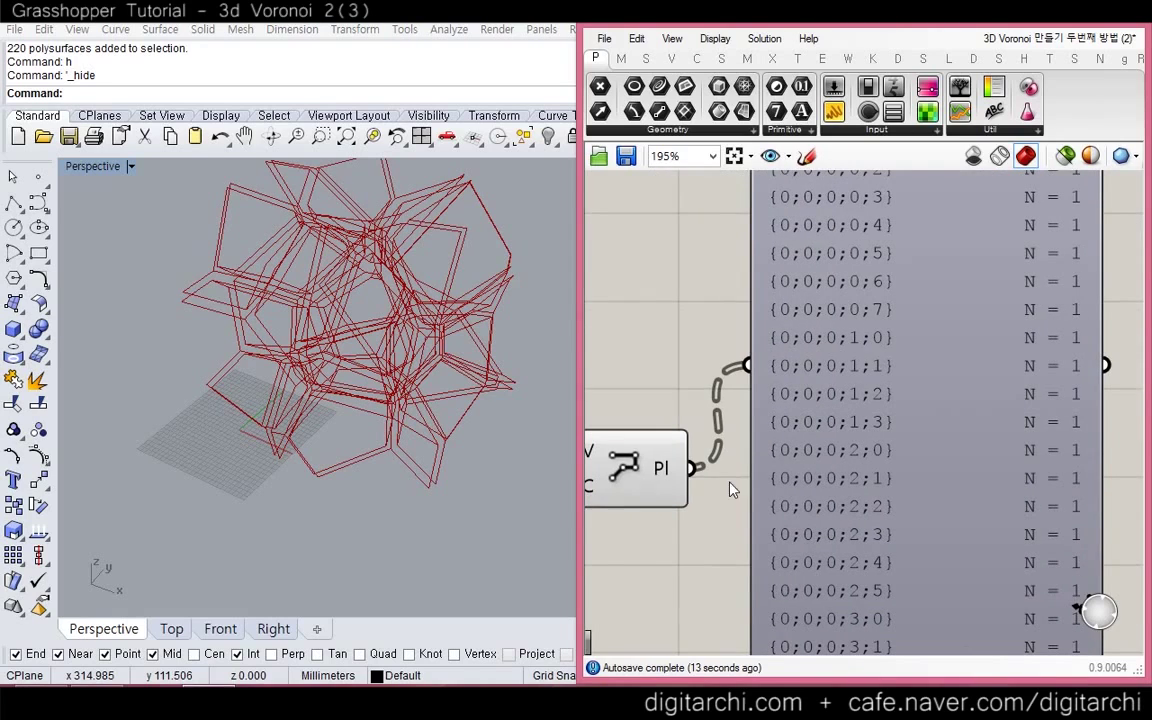
double_click(681, 545)
type("area")
key("Return")
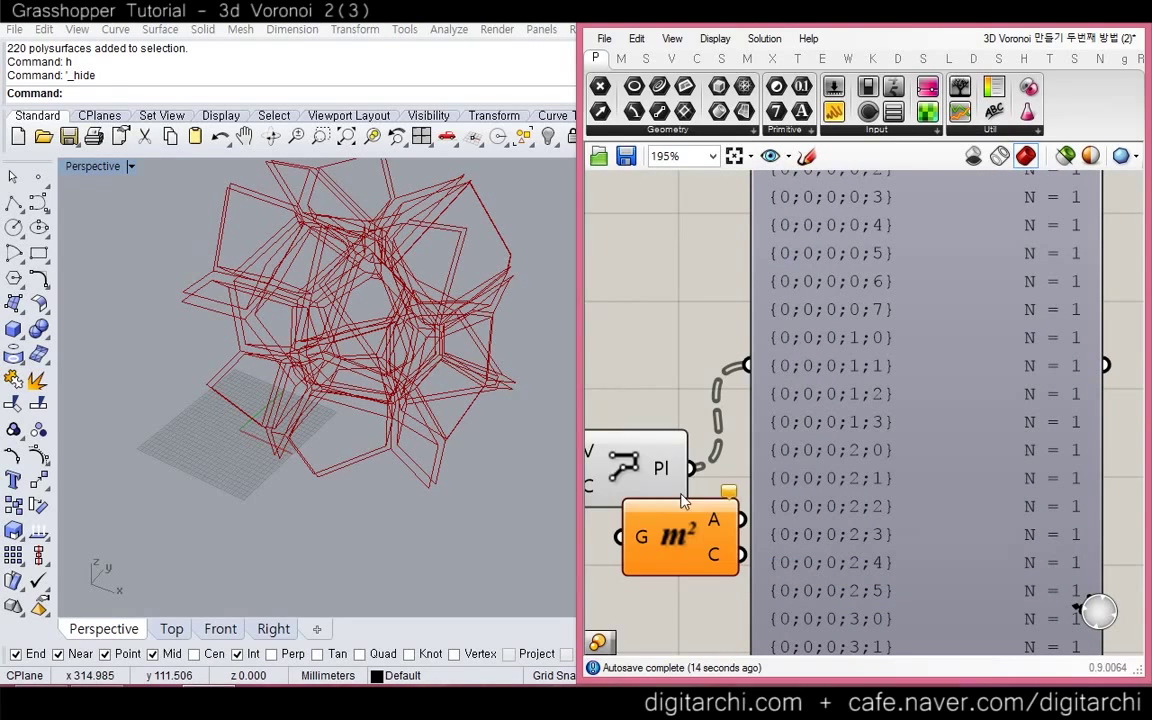
left_click_drag(693, 475, 617, 537)
Connect the Area component's A output to the parameter viewer
scroll(700, 500, "down", 2)
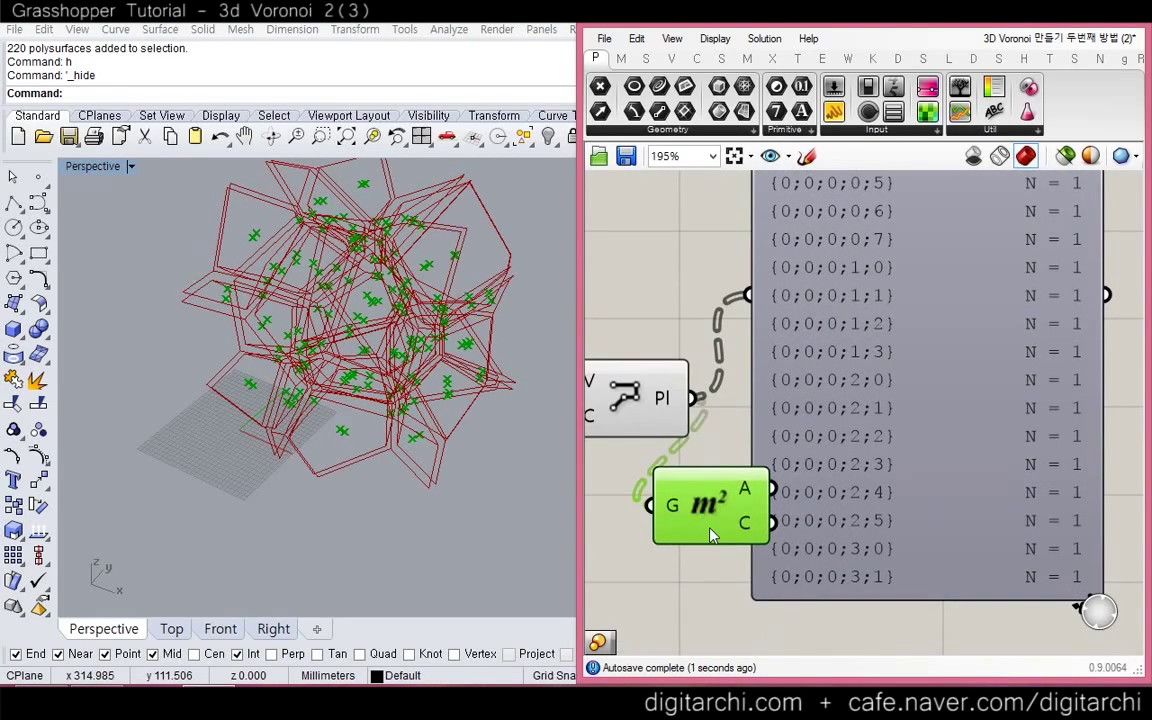
left_click_drag(755, 500, 881, 407)
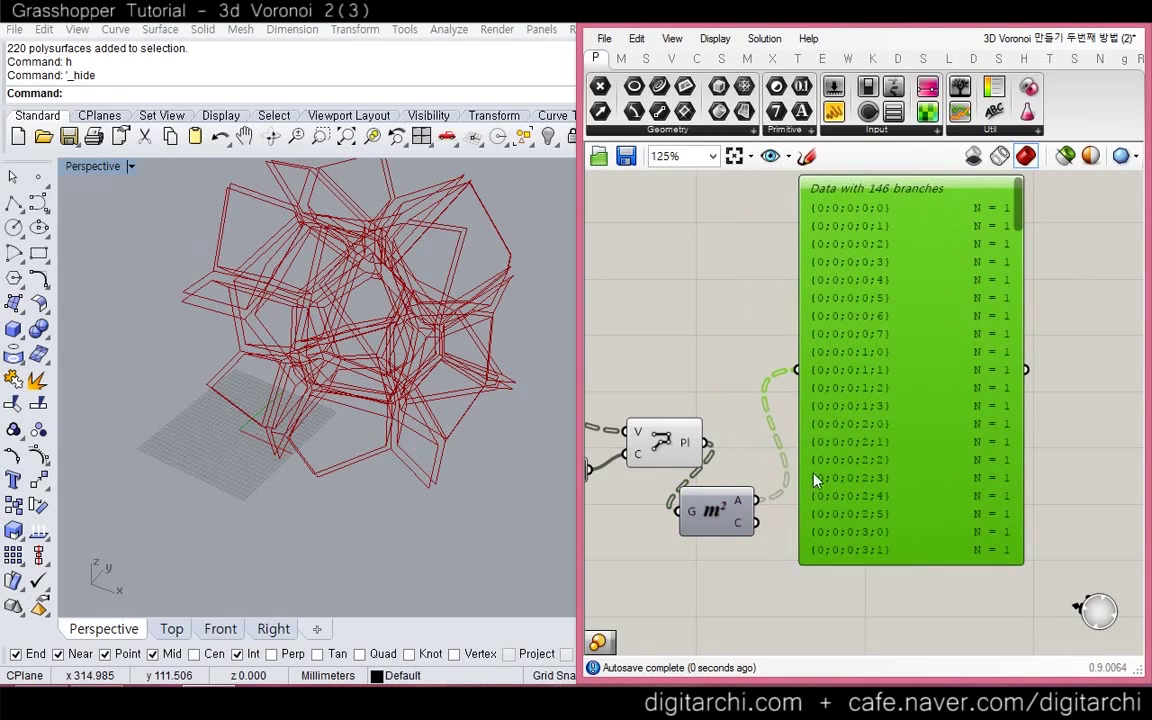
left_click(781, 478)
Add a text panel showing the PolyLine component's Pl output and move the parameter viewer clear of it
double_click(770, 440)
type("//")
key("Return")
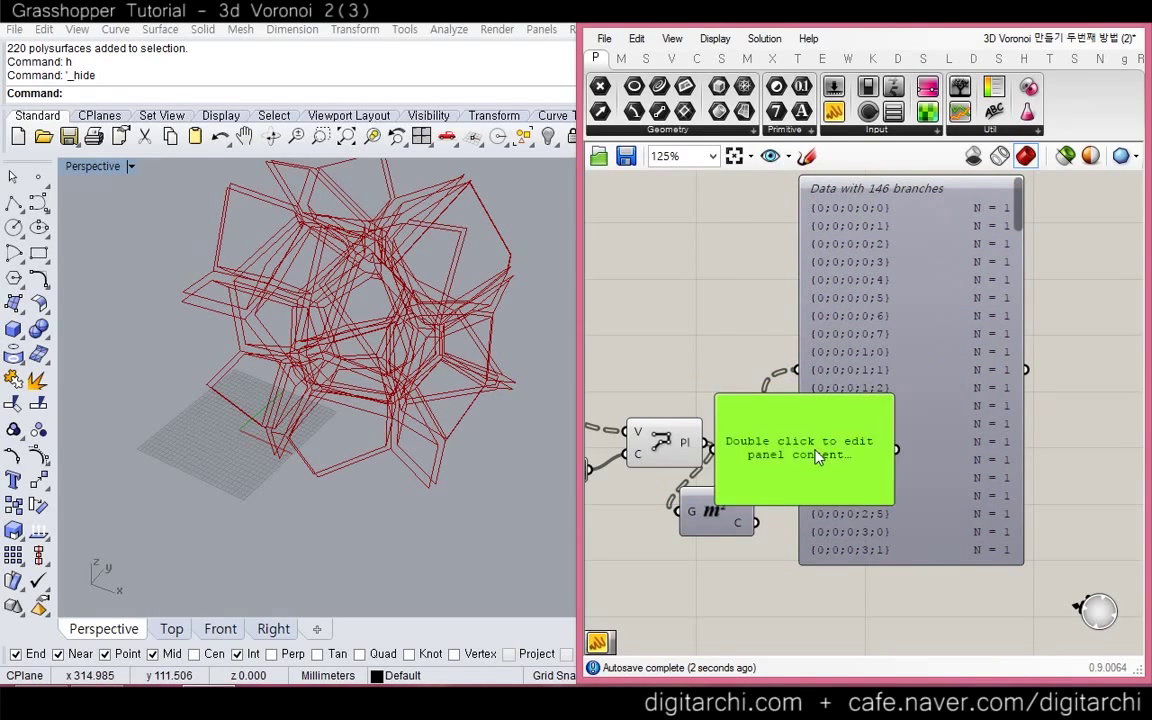
left_click_drag(817, 455, 856, 460)
left_click_drag(706, 443, 756, 452)
left_click_drag(956, 430, 807, 232)
left_click_drag(787, 454, 813, 480)
scroll(813, 478, "up", 3)
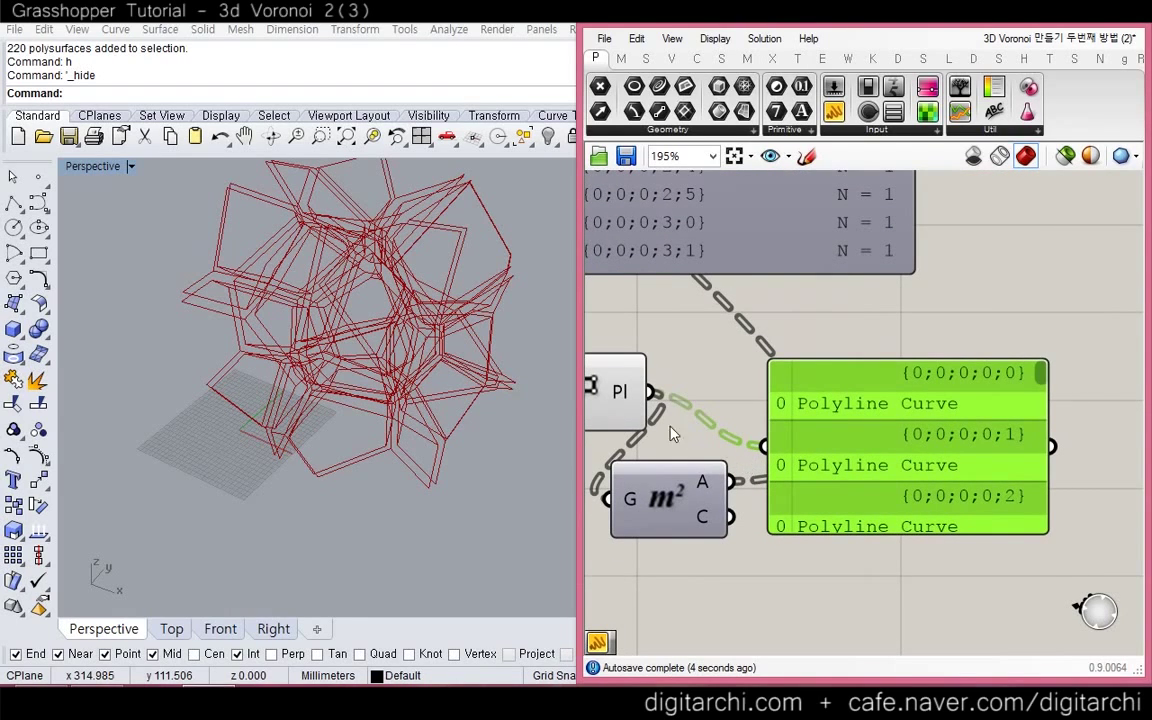
Flatten the PolyLine component's Pl output
right_click(650, 392)
left_click(661, 508)
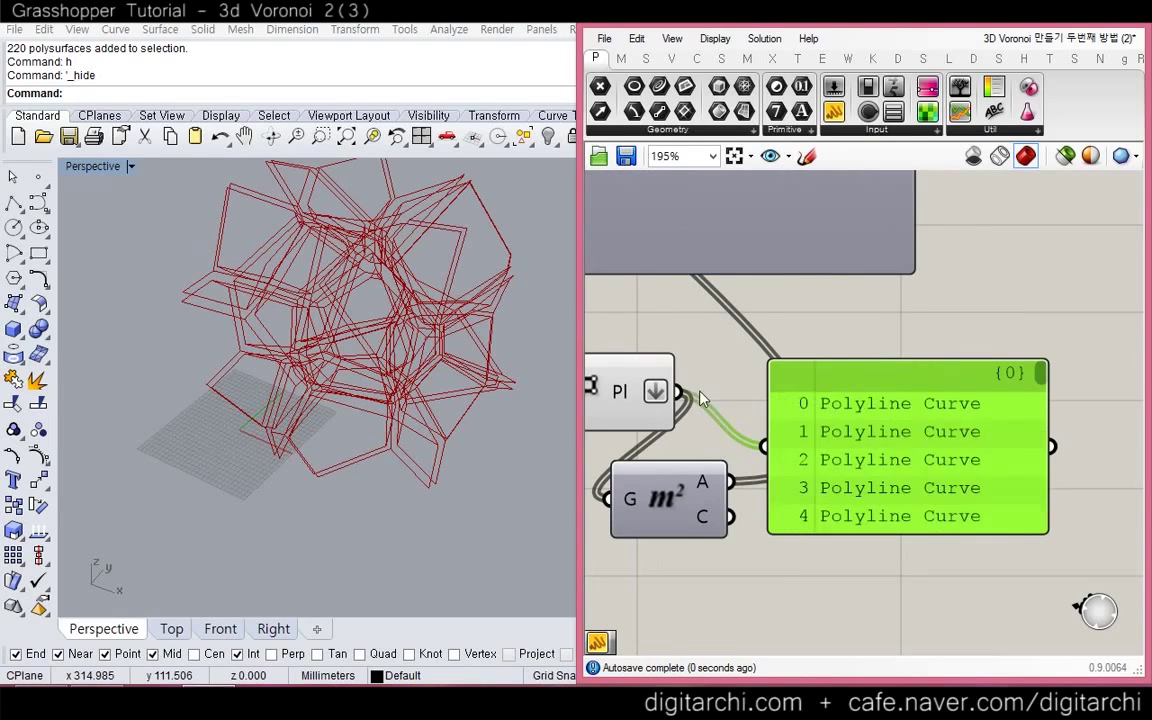
left_click(700, 398)
Enlarge the text panel and connect the Area component's A output to it in place of the polylines
left_click_drag(887, 476, 929, 474)
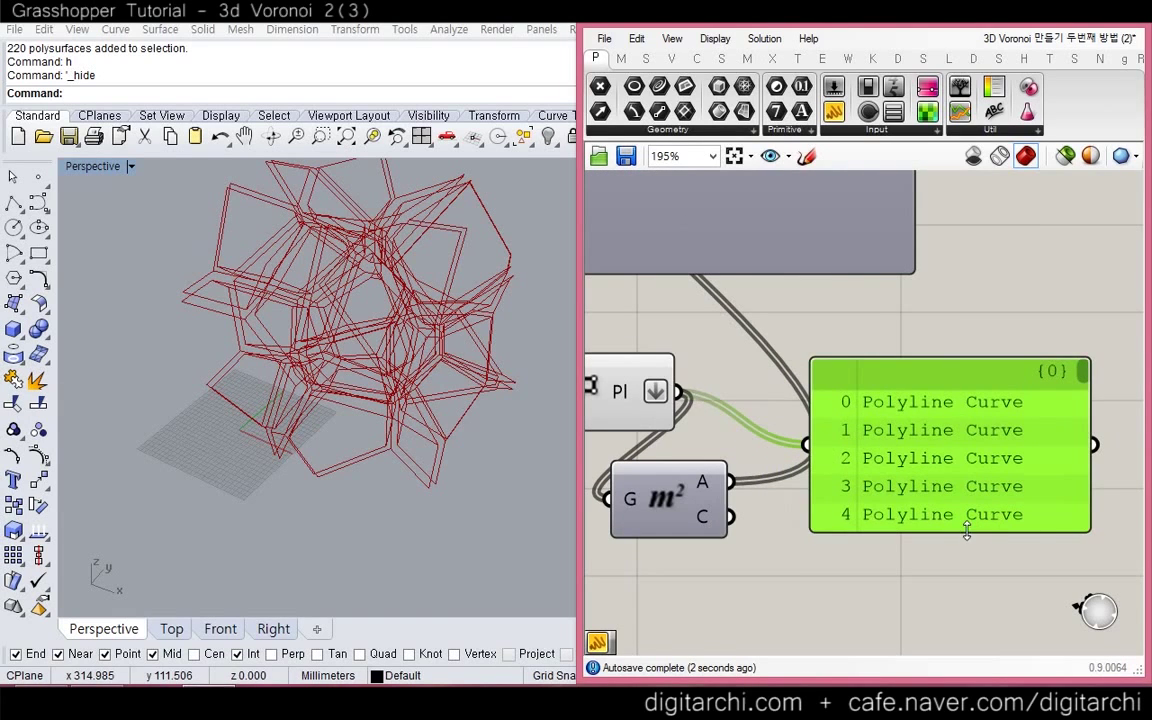
left_click_drag(967, 531, 956, 656)
left_click(776, 569)
left_click_drag(688, 514, 733, 517)
right_click_drag(733, 518, 684, 475)
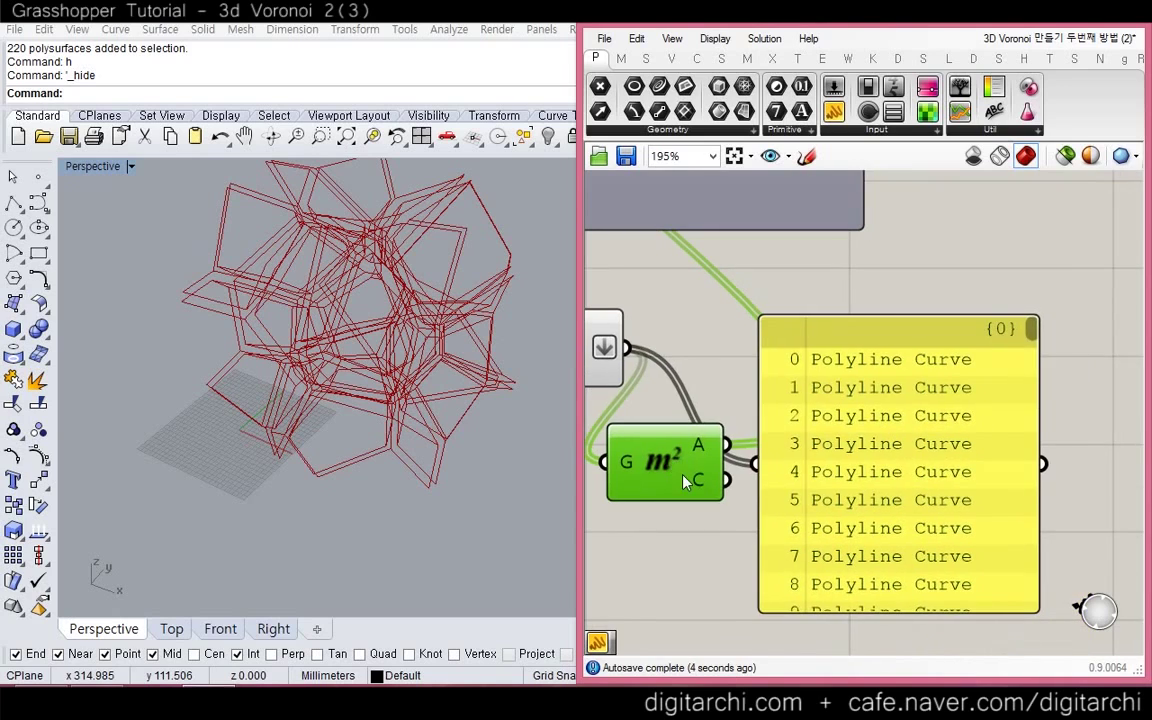
left_click_drag(797, 483, 767, 460)
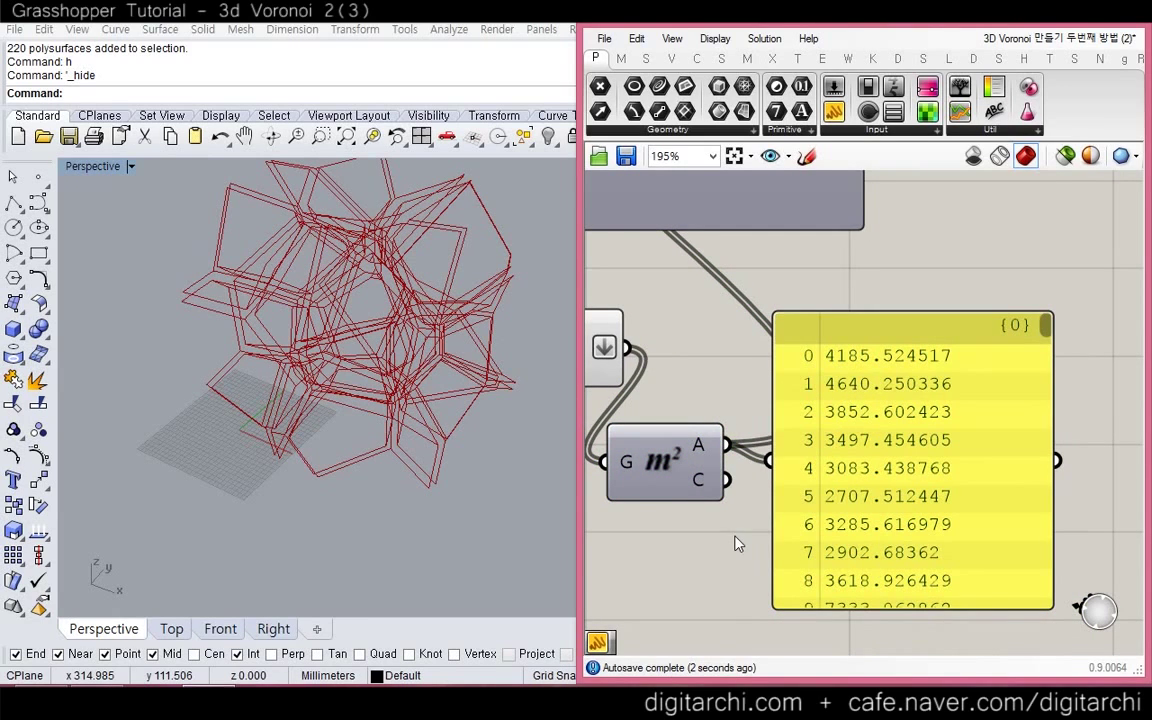
Add a Quick Graph component over the panel and connect the Area component's A output to it
double_click(737, 544)
type("qu")
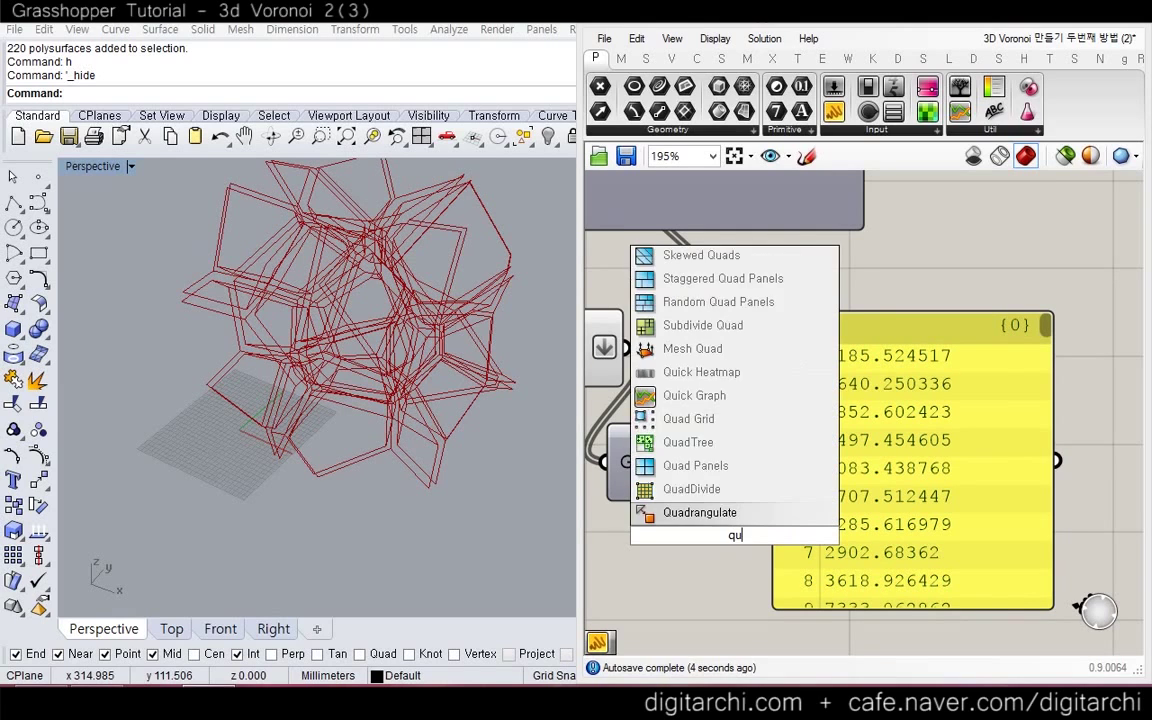
type("ick")
key("Return")
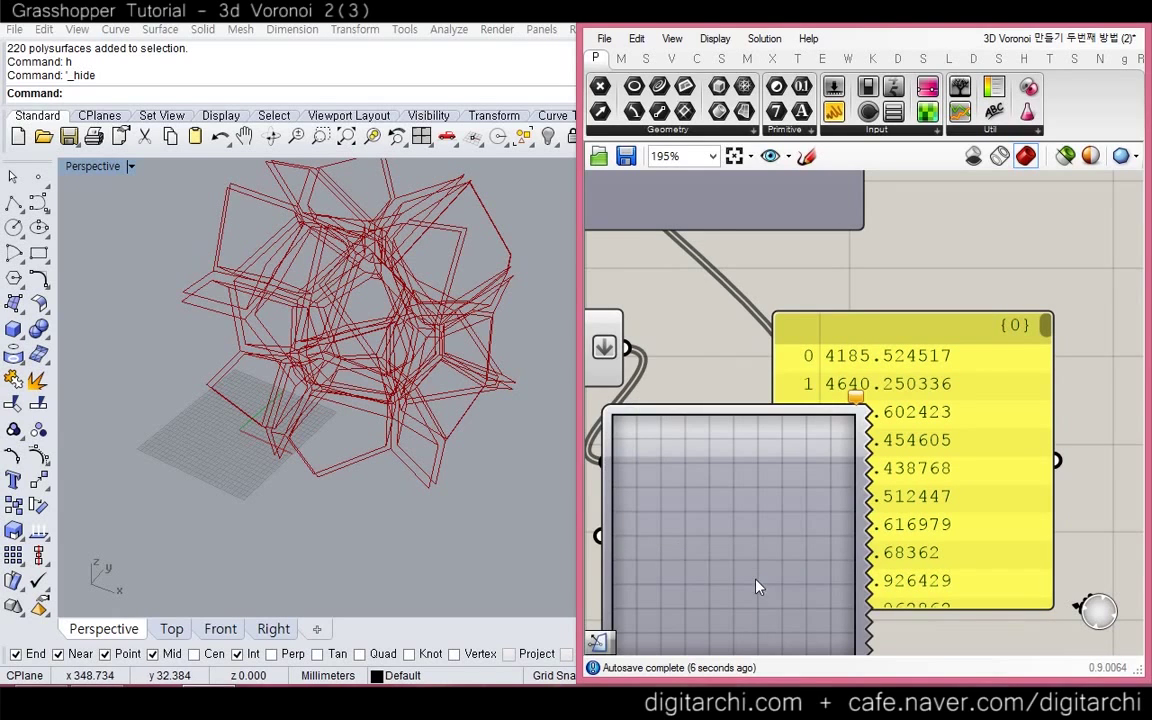
left_click_drag(757, 588, 950, 522)
left_click_drag(727, 445, 795, 465)
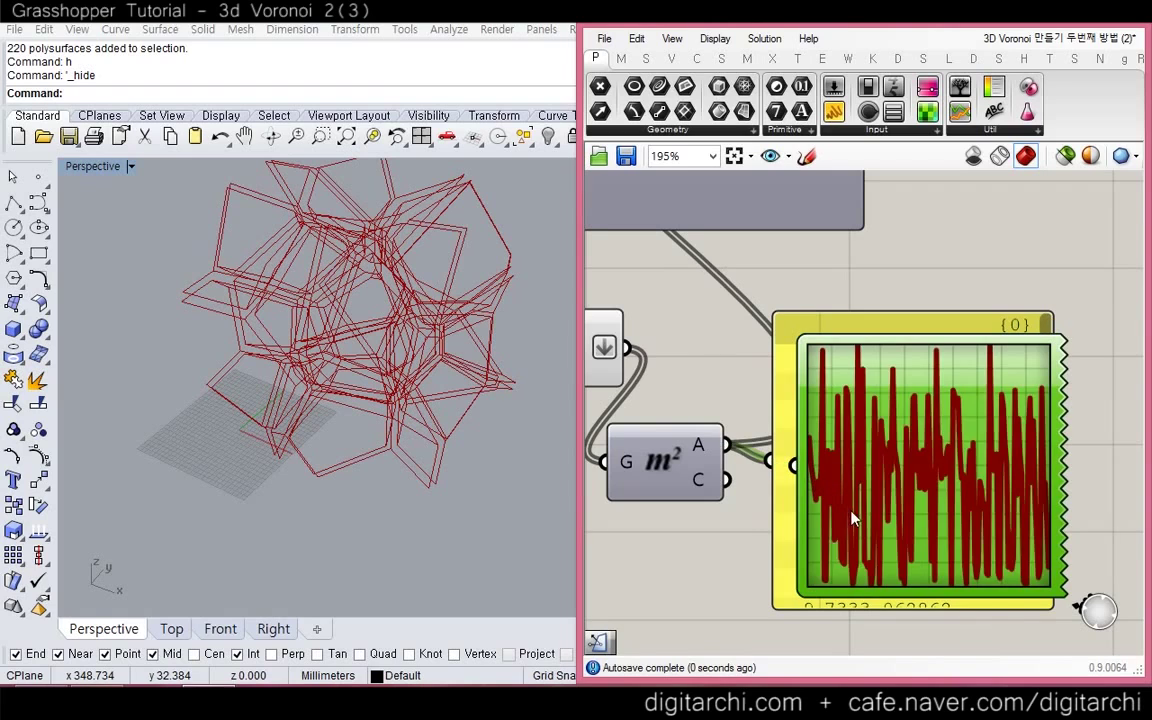
left_click(775, 545)
Examine the spread of face areas in the Quick Graph and move the graph below the values panel
right_click_drag(924, 487, 841, 482)
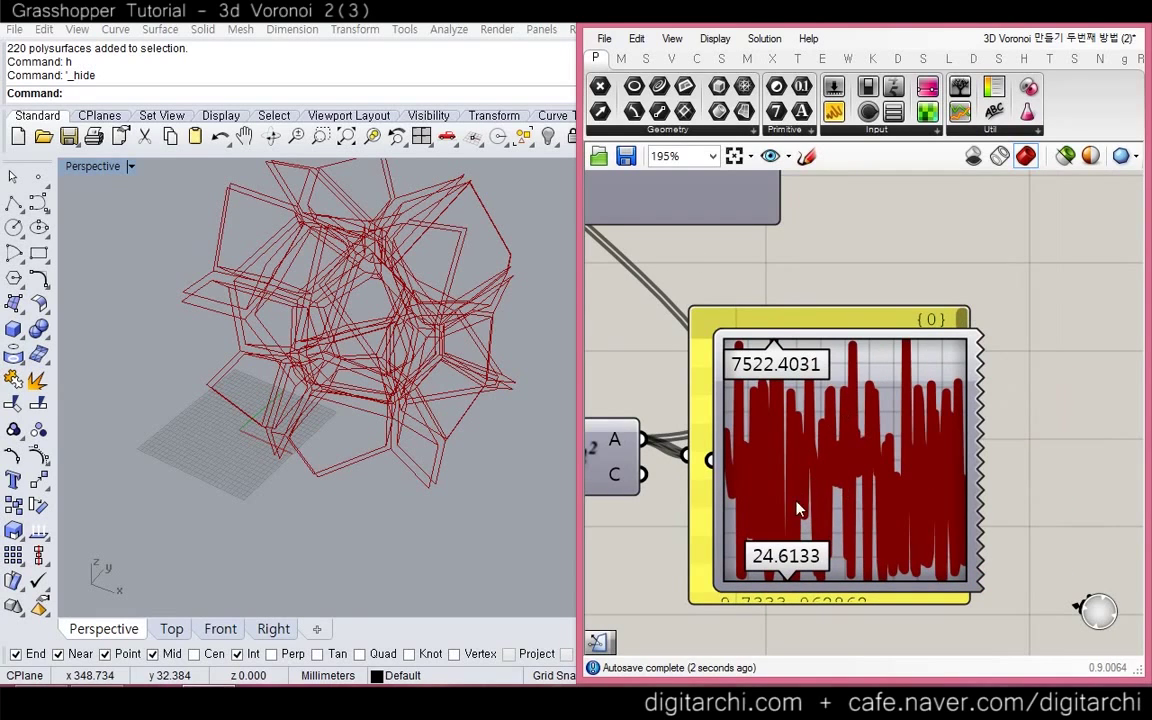
scroll(810, 458, "up", 2)
scroll(735, 455, "down", 2)
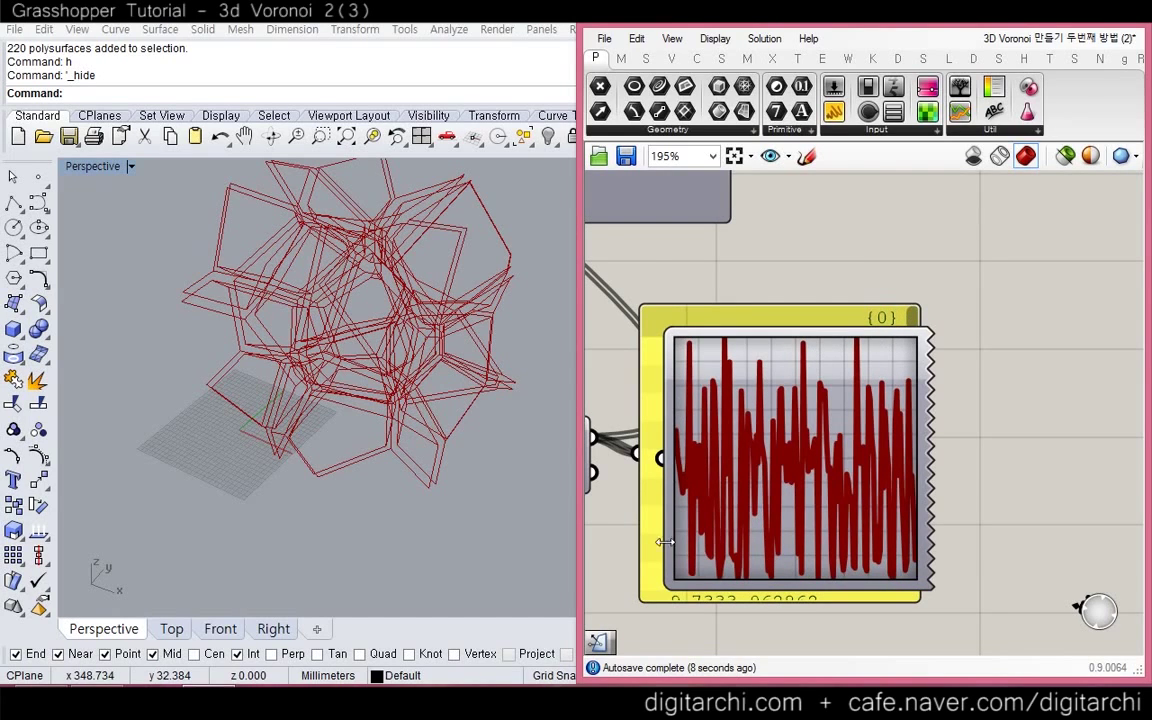
right_click_drag(682, 443, 691, 441)
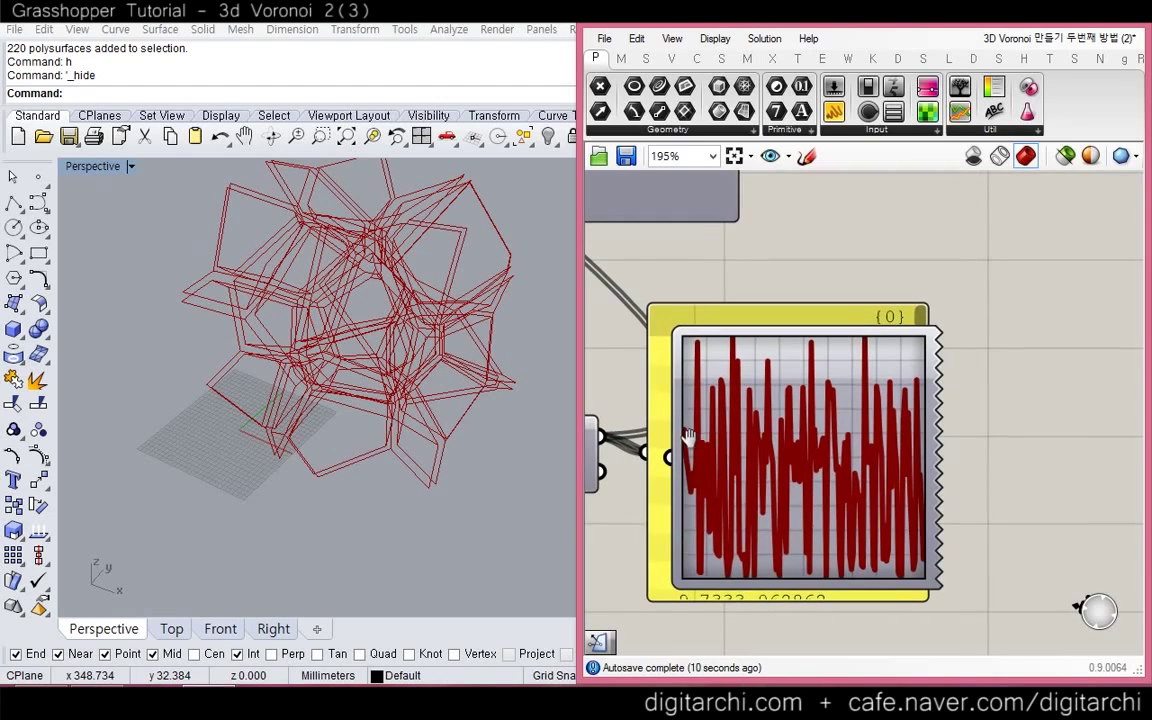
left_click_drag(762, 352, 780, 614)
right_click_drag(752, 489, 756, 354)
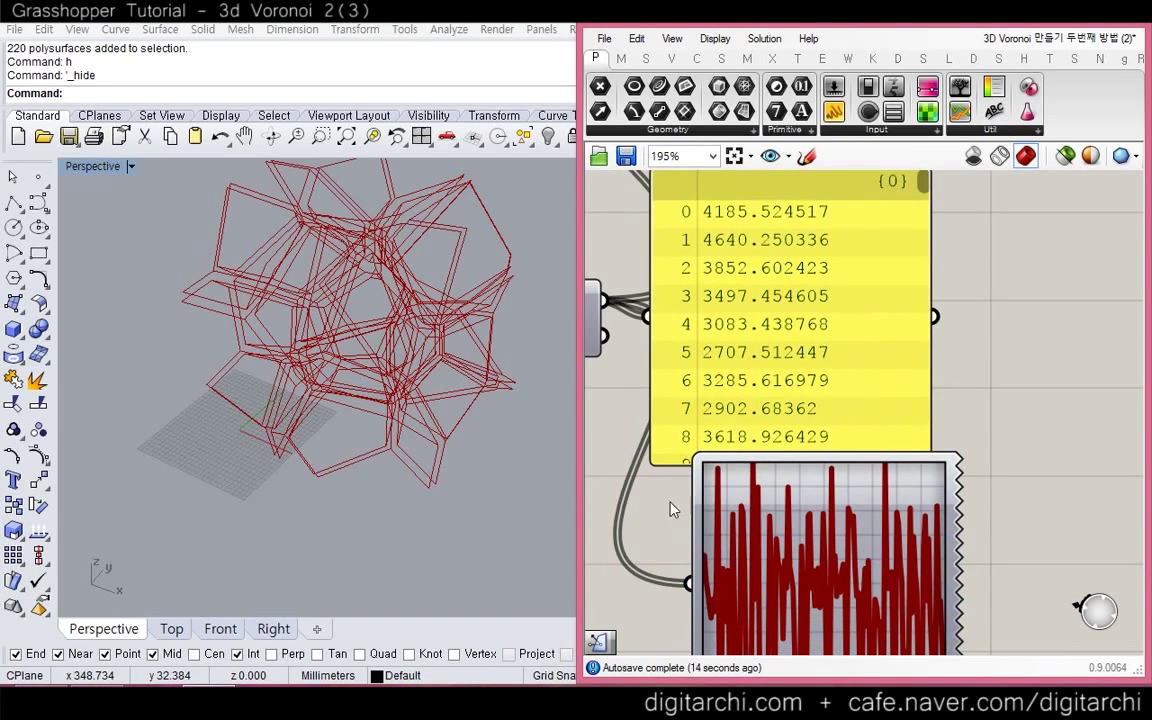
right_click_drag(794, 404, 818, 370)
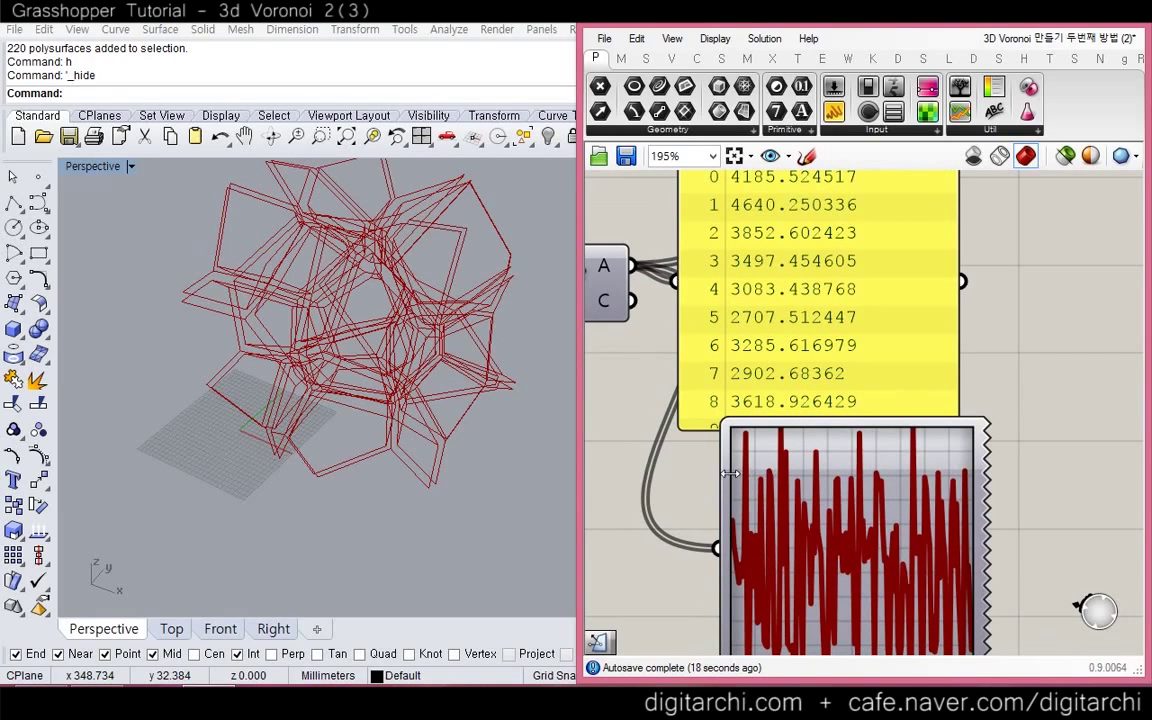
Delete the Quick Graph and the area values panel
left_click(825, 454)
key("Delete")
left_click(815, 350)
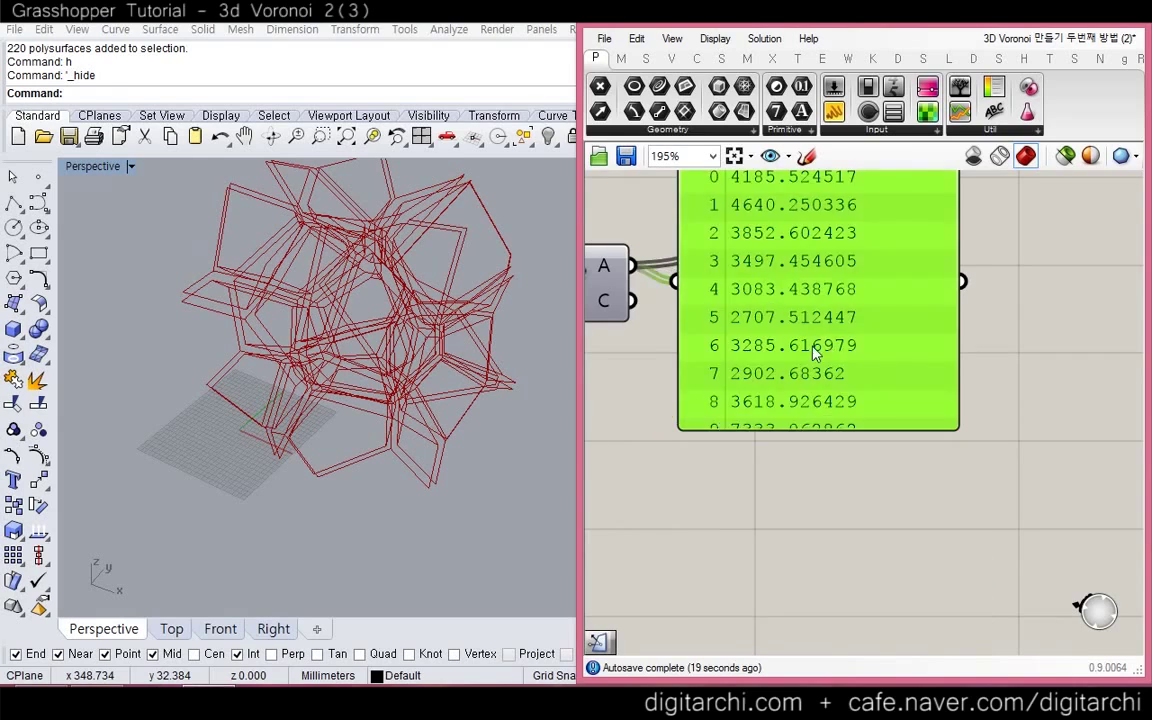
key("Delete")
right_click_drag(765, 362, 907, 429)
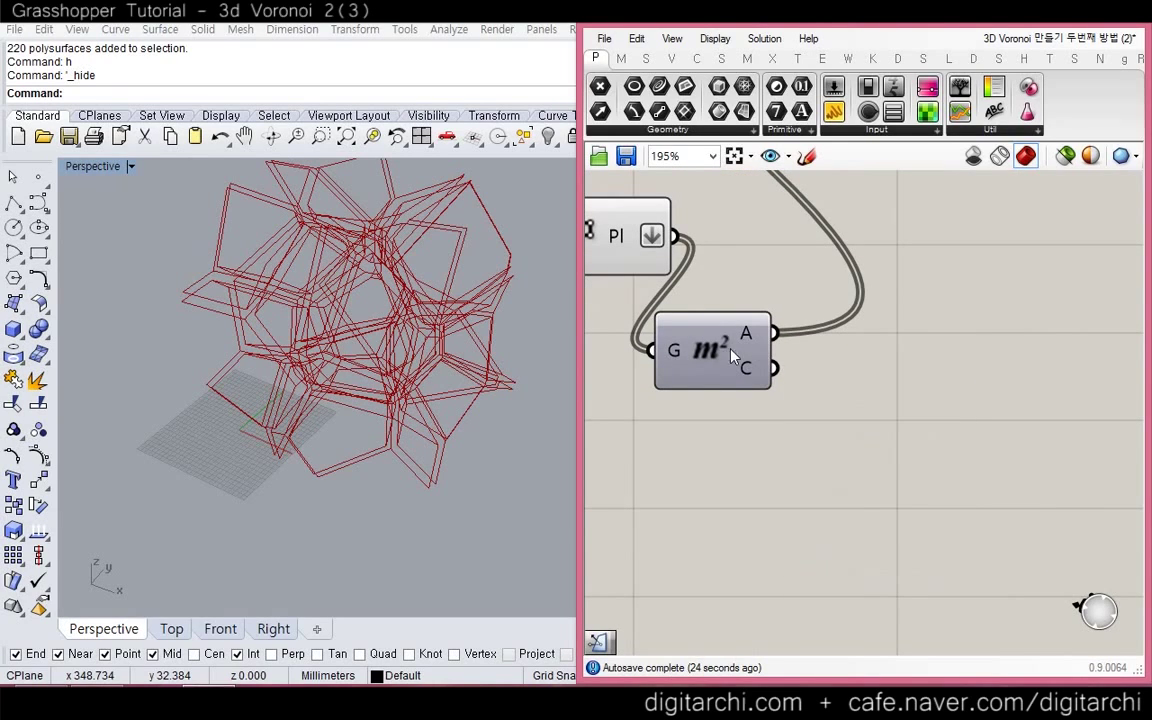
Inspect the Voronoi cell wireframe up close and move the Area component farther from the PolyLine component
right_click_drag(220, 433, 250, 437)
scroll(256, 435, "up", 6)
right_click_drag(368, 439, 356, 400)
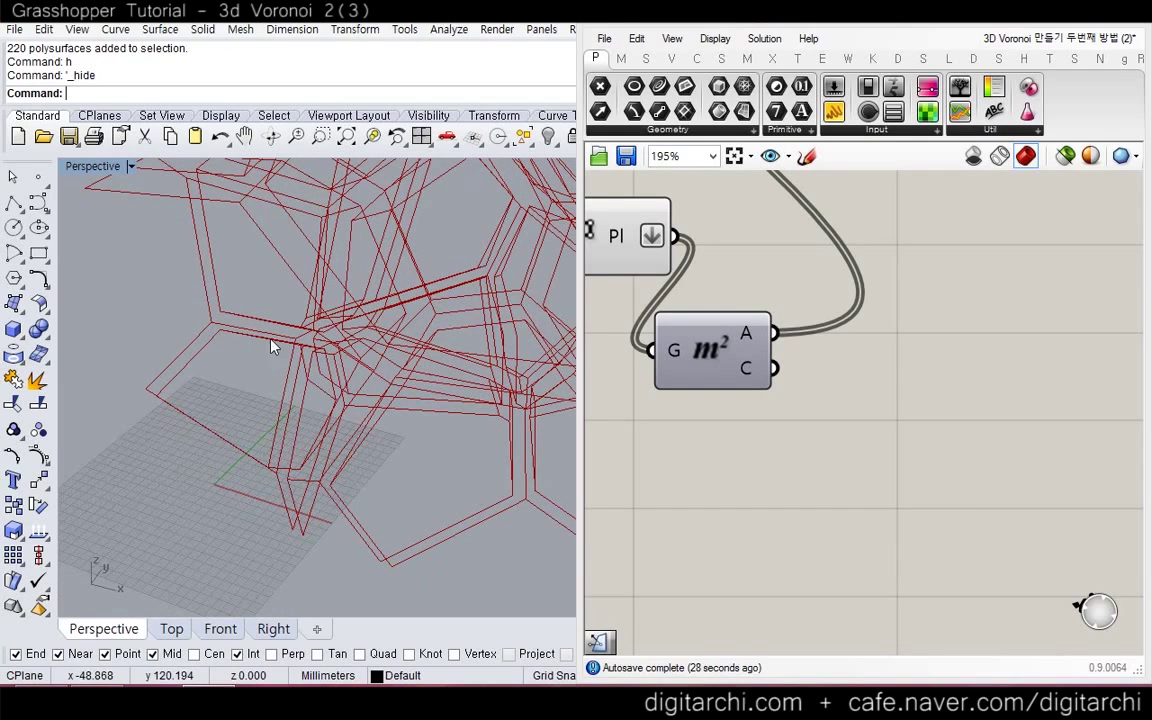
right_click_drag(266, 428, 334, 400)
right_click_drag(676, 405, 728, 379)
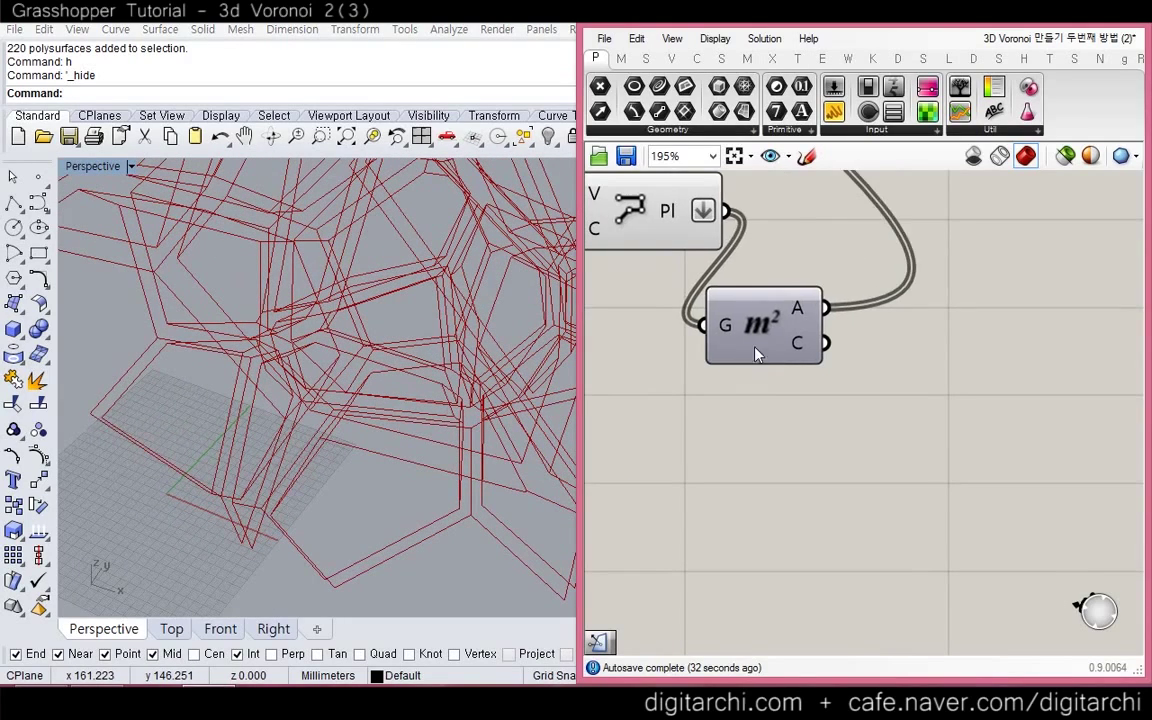
left_click_drag(761, 331, 832, 328)
left_click(814, 401)
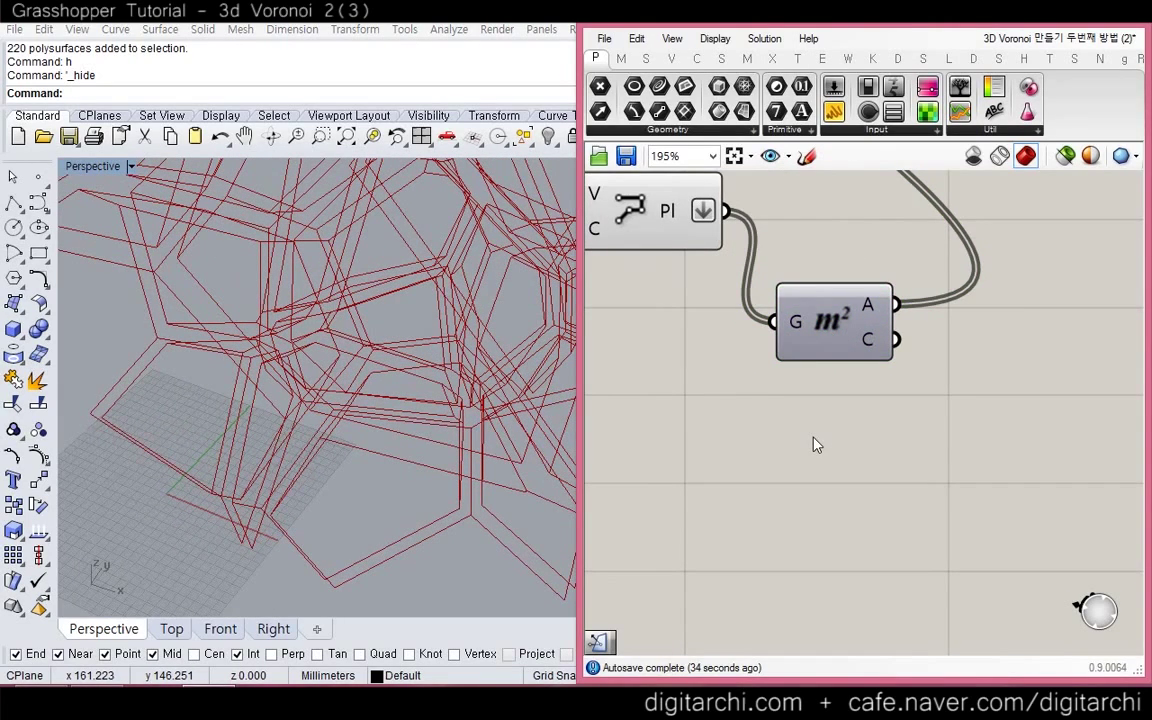
Add a Sort List component and place it beyond the Area component
double_click(812, 395)
type("sortlist")
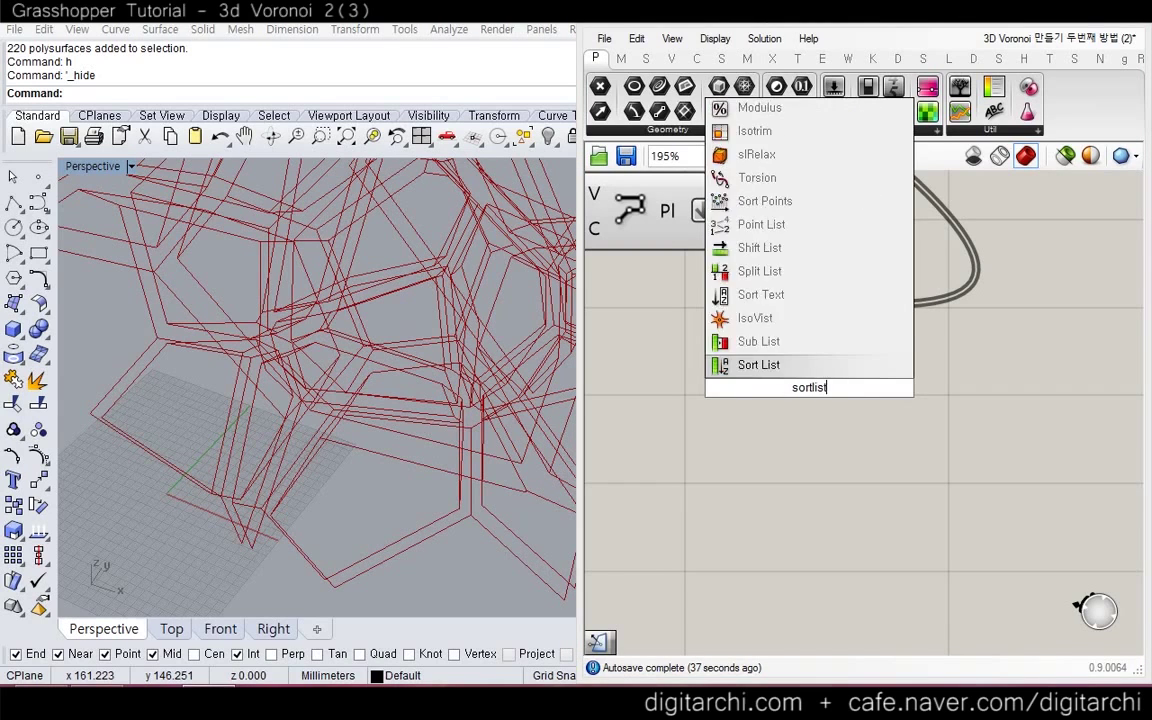
key("Return")
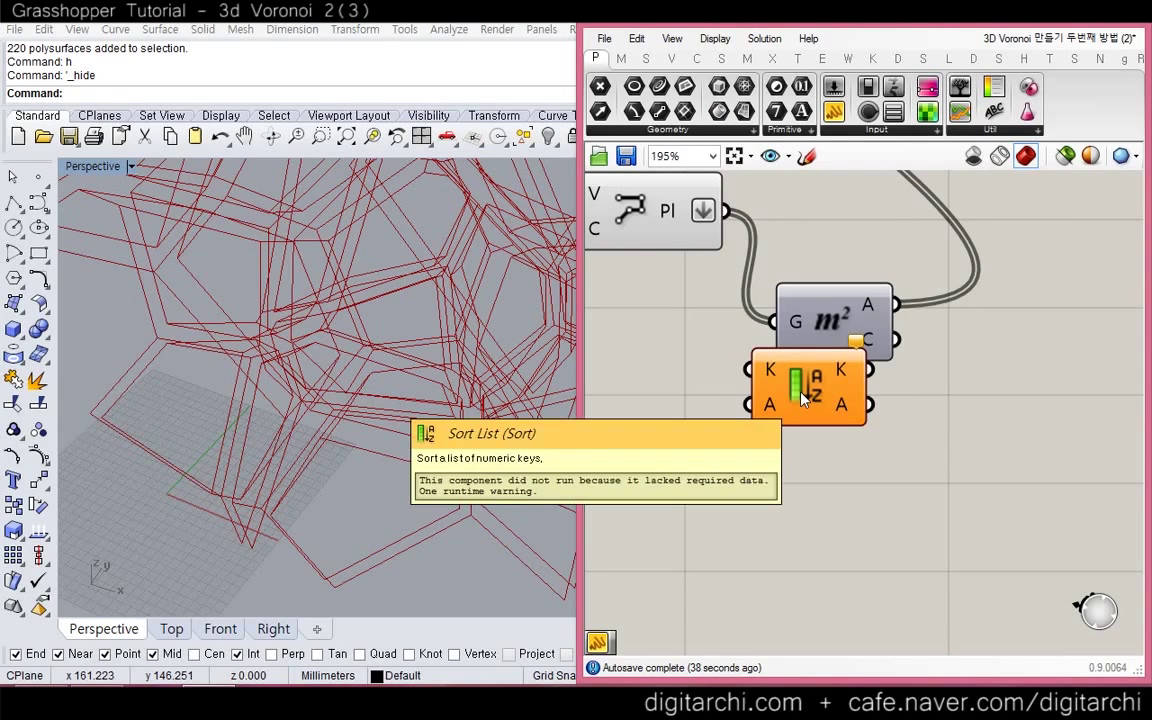
left_click_drag(805, 390, 983, 405)
right_click_drag(909, 422, 895, 453)
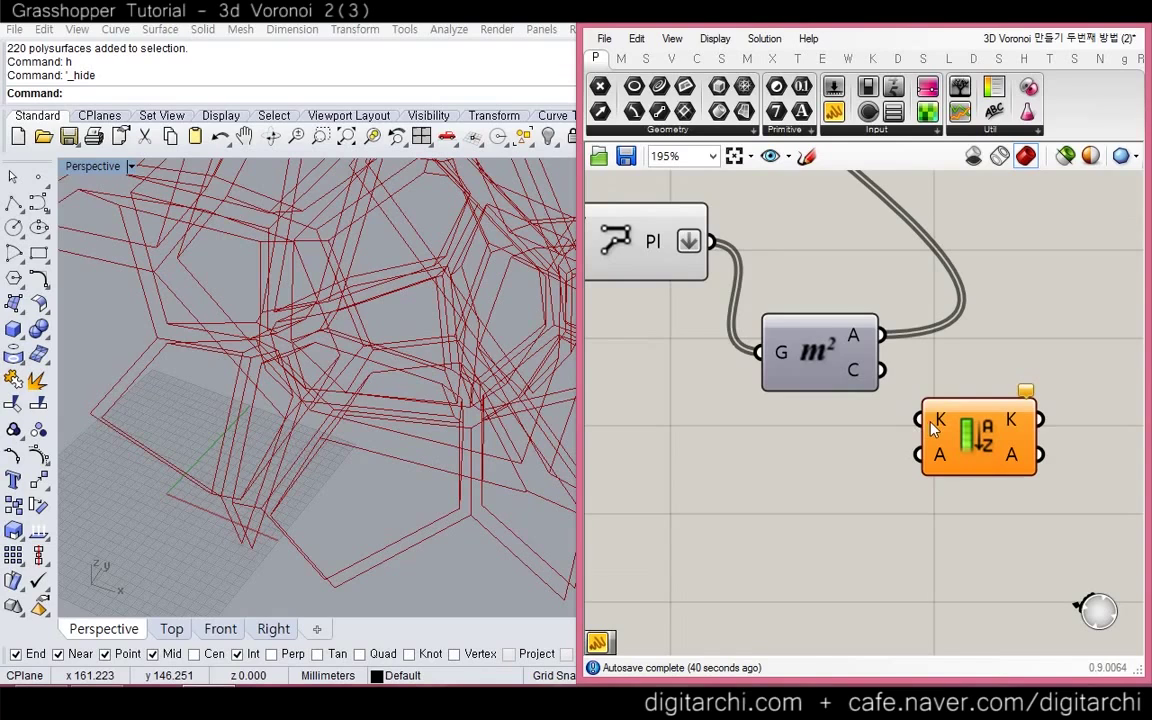
Connect the Area component's A output to Sort List's K input and the flattened polylines to its A input
left_click_drag(920, 420, 882, 335)
left_click(872, 420)
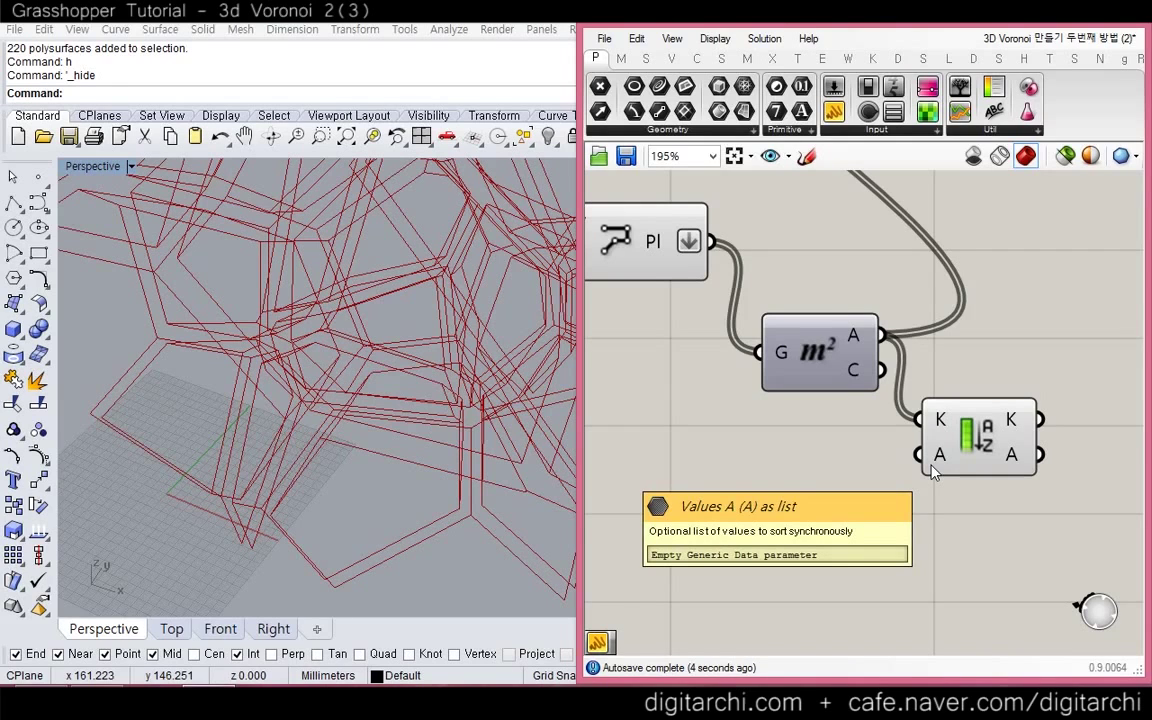
left_click_drag(930, 430, 710, 241)
left_click(868, 289)
Reposition the Sort List component higher and farther from the Area component
right_click_drag(868, 289, 729, 360)
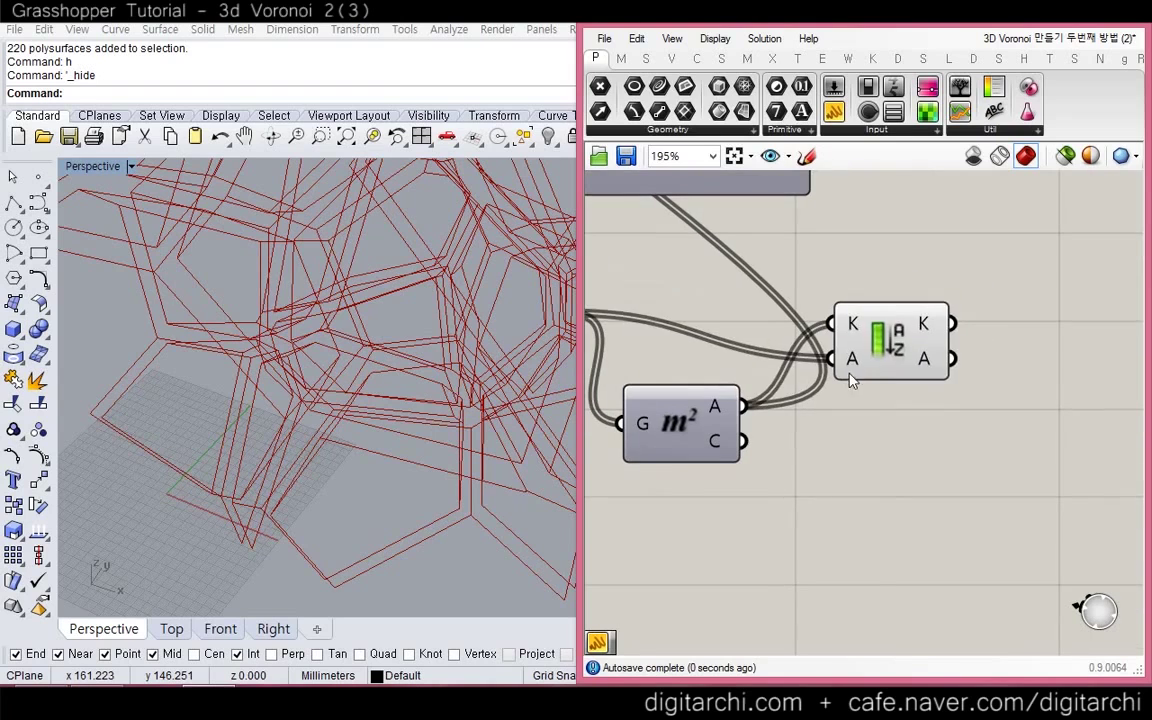
left_click_drag(892, 362, 957, 398)
left_click(940, 470)
left_click(954, 367)
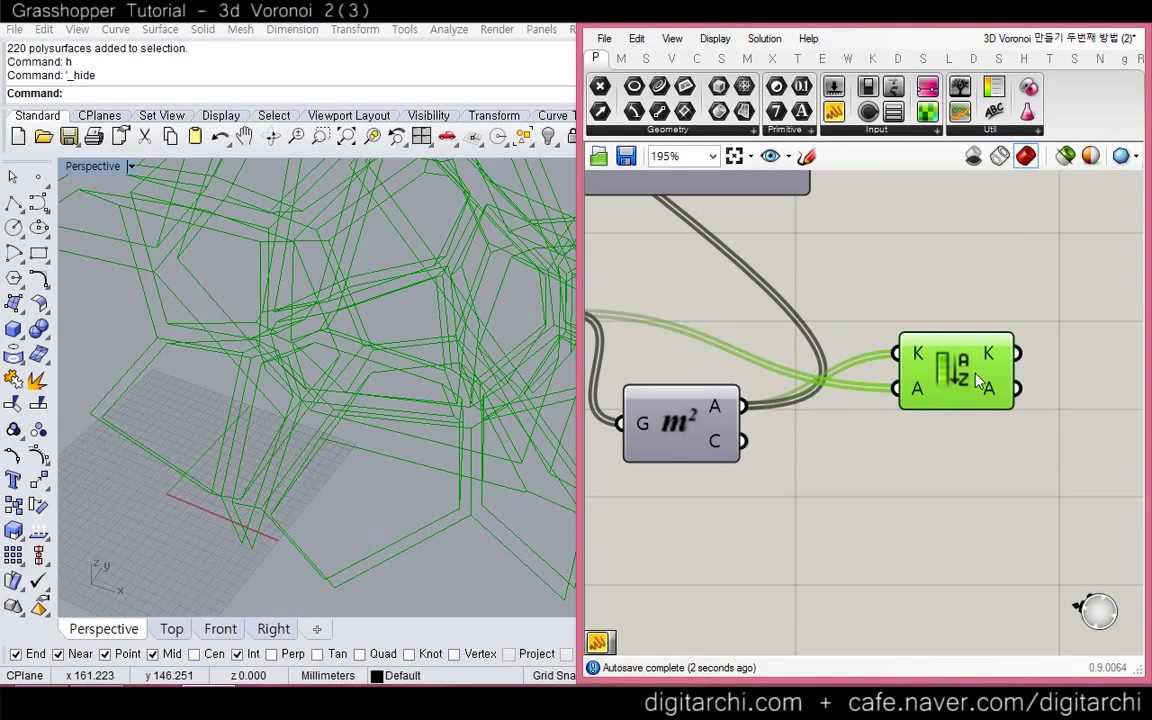
Add a text panel beside Sort List and connect the sorted K output to it
right_click_drag(1011, 329, 933, 382)
double_click(950, 325)
type("panel")
key("Return")
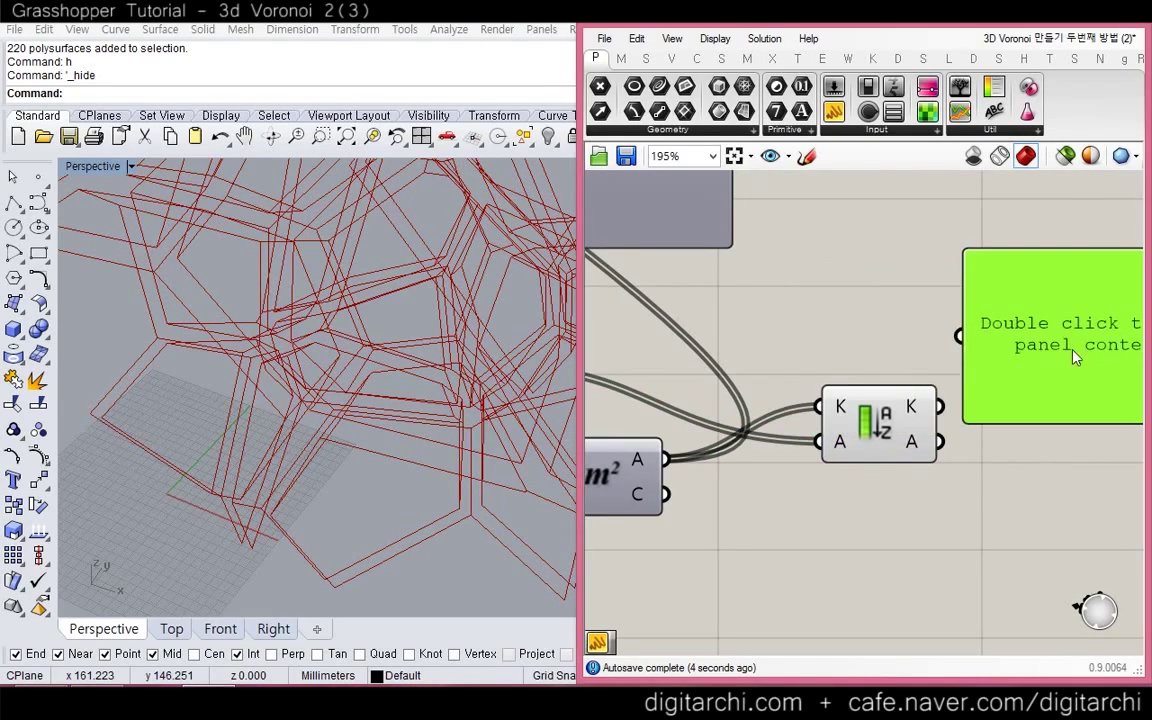
left_click_drag(939, 401, 959, 336)
right_click_drag(916, 347, 808, 356)
left_click(810, 356)
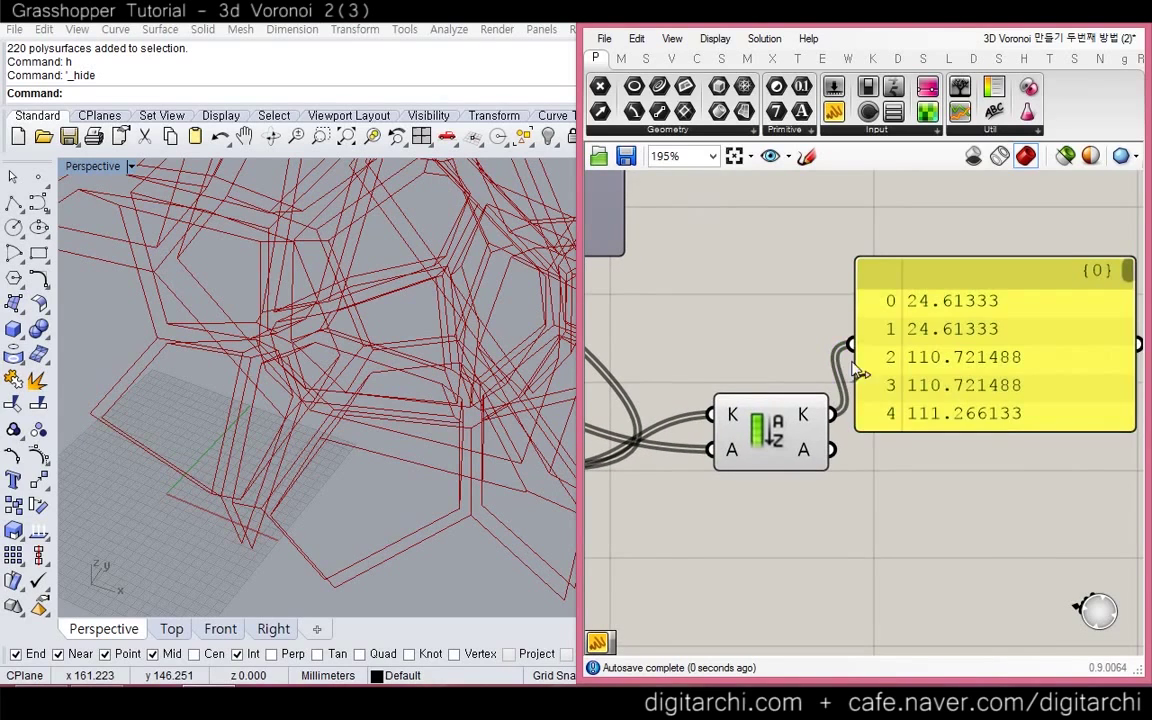
Move the sorted-areas panel slightly farther from Sort List and lengthen it to list about twelve entries
left_click_drag(940, 379, 955, 381)
left_click(895, 481)
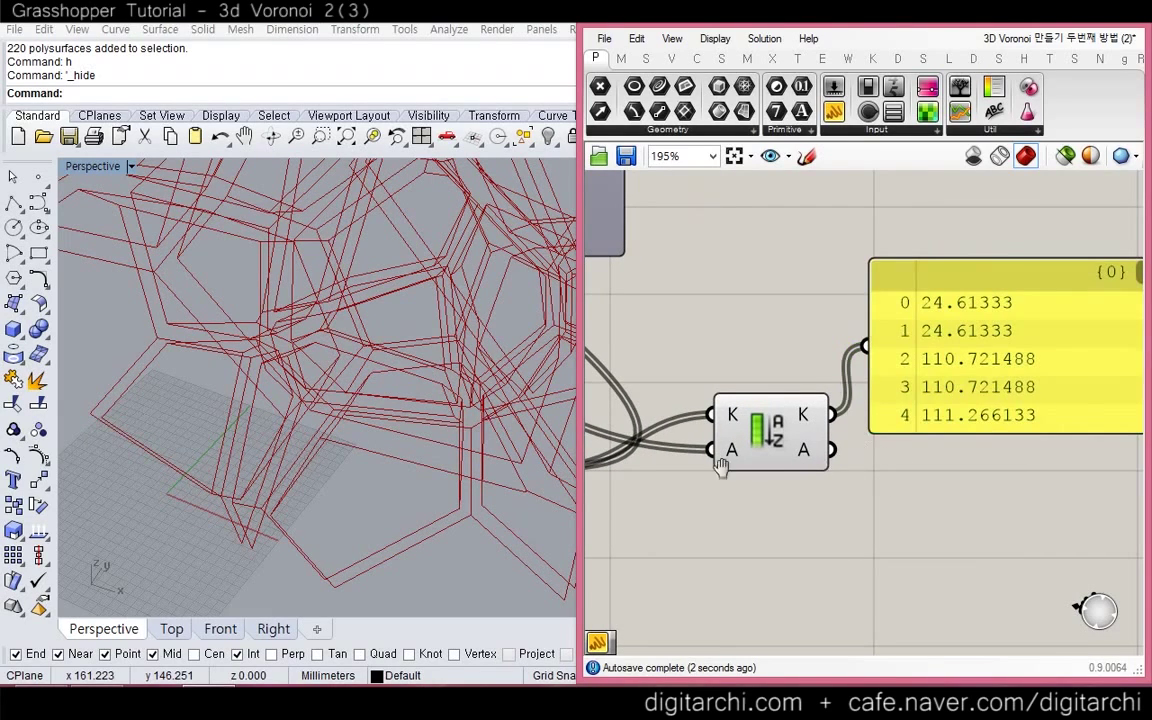
right_click_drag(720, 461, 883, 423)
left_click_drag(681, 464, 700, 487)
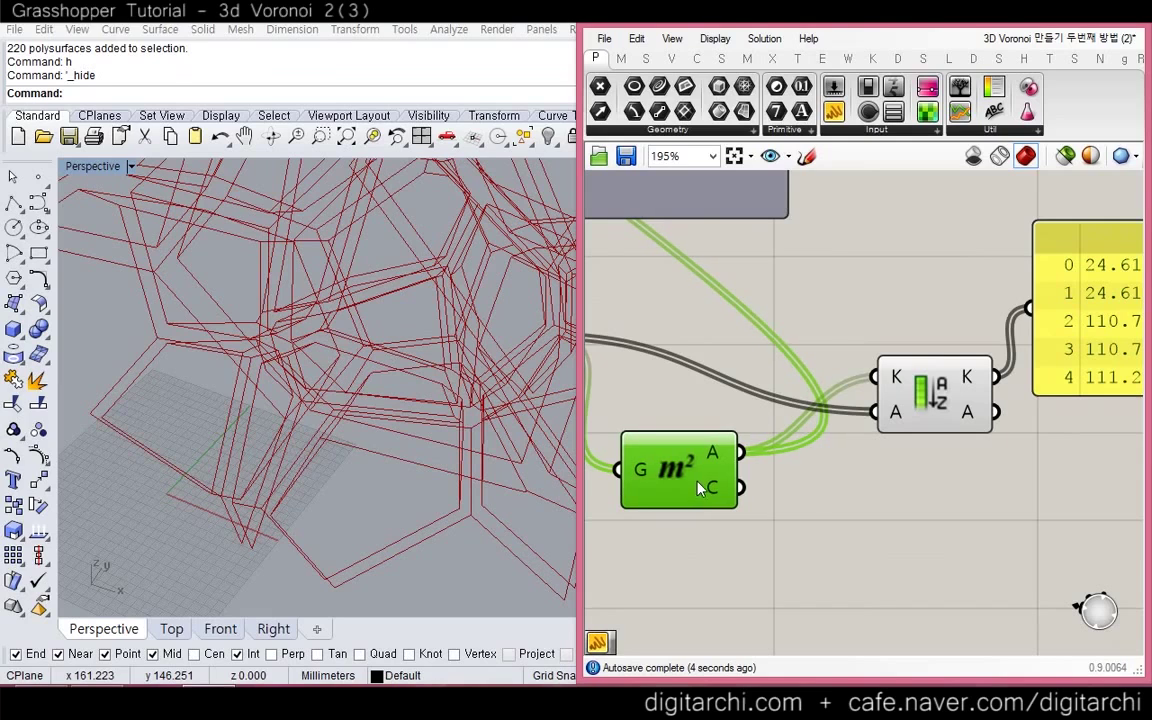
left_click(676, 512)
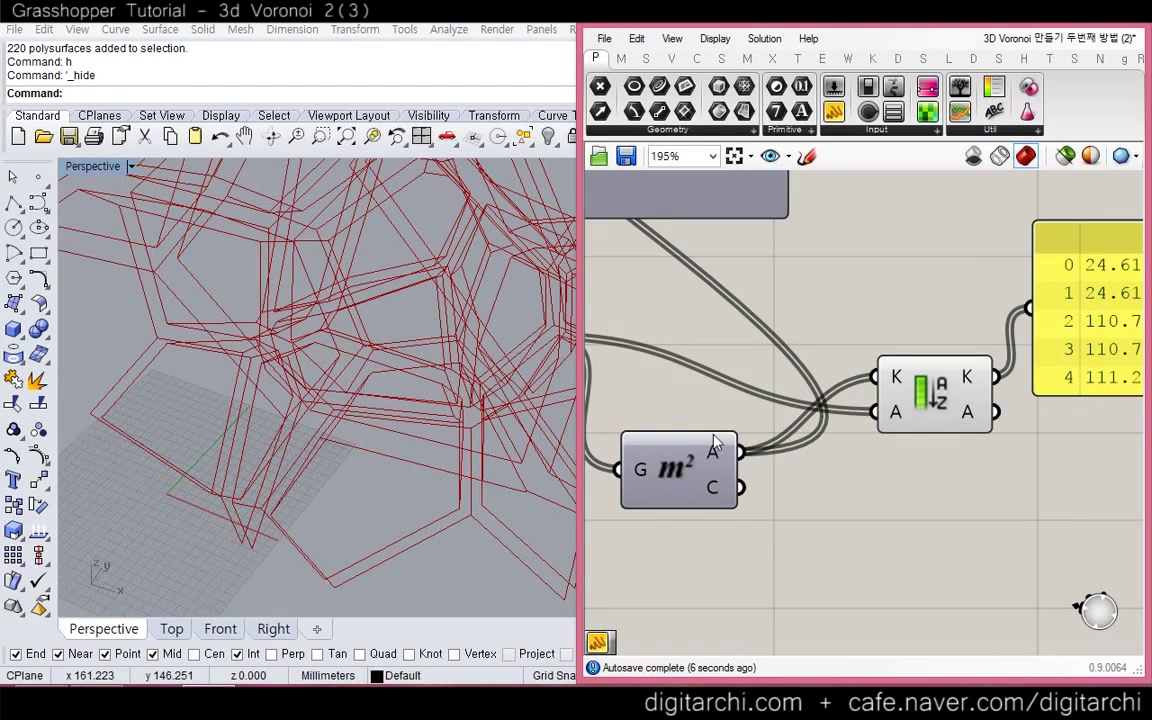
right_click_drag(887, 472, 704, 527)
left_click(751, 445)
right_click_drag(830, 470, 741, 474)
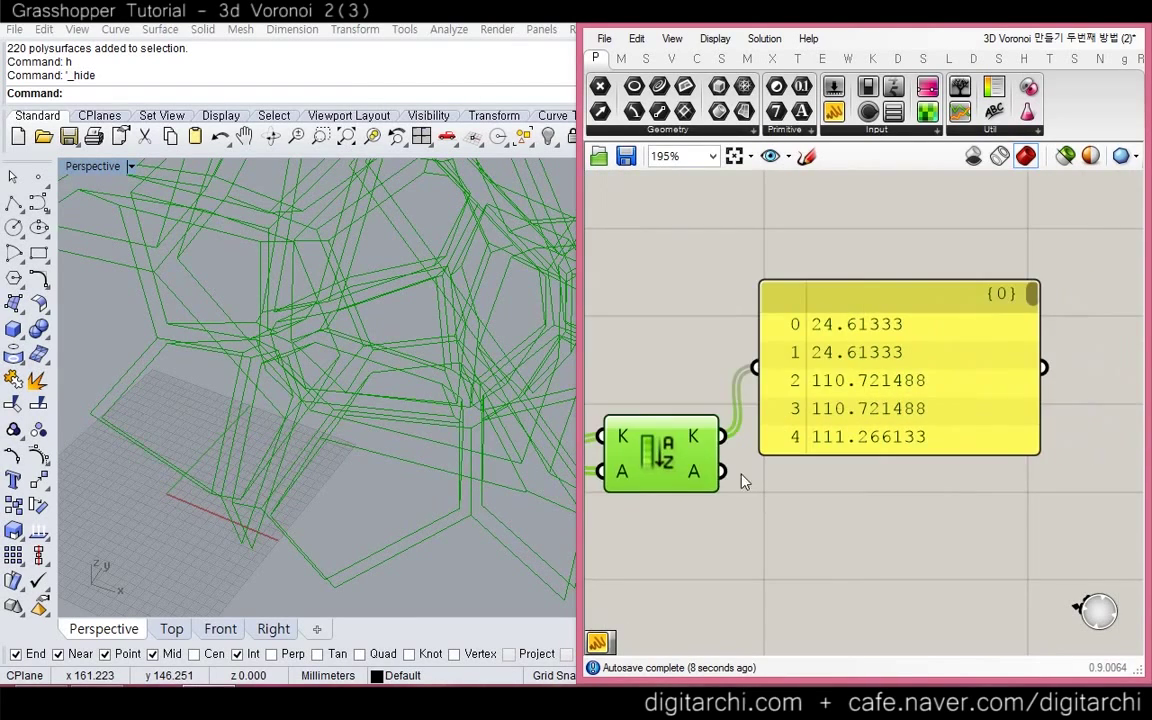
left_click(742, 482)
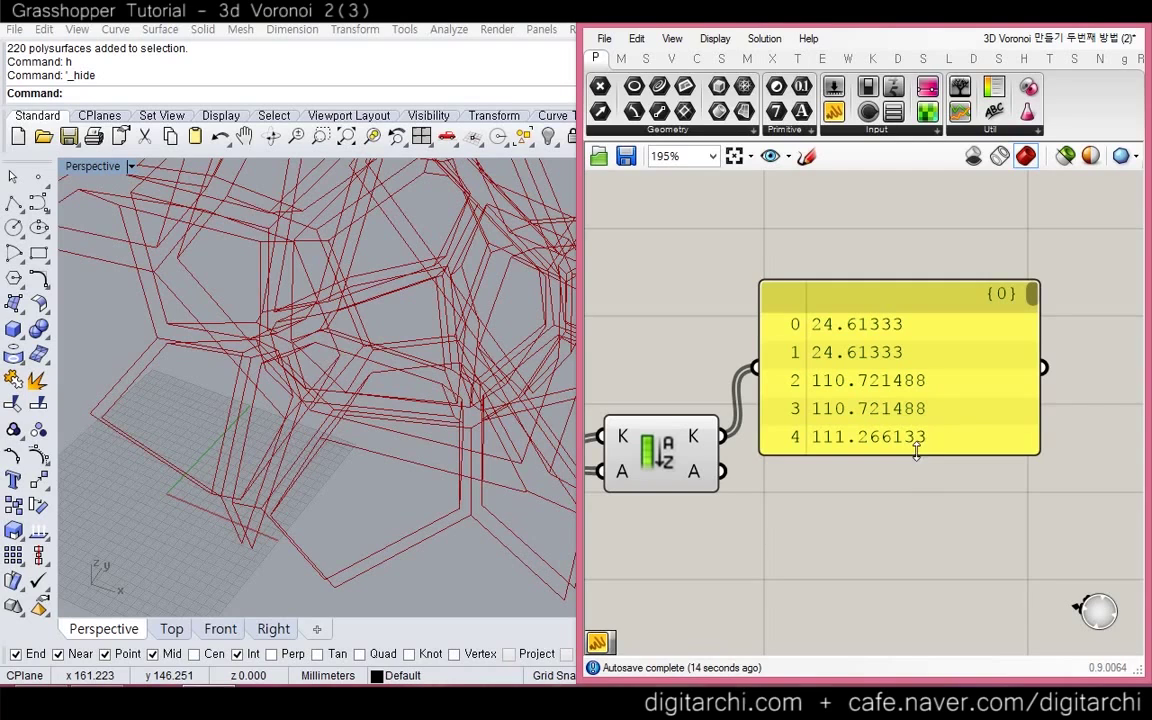
left_click_drag(923, 455, 923, 684)
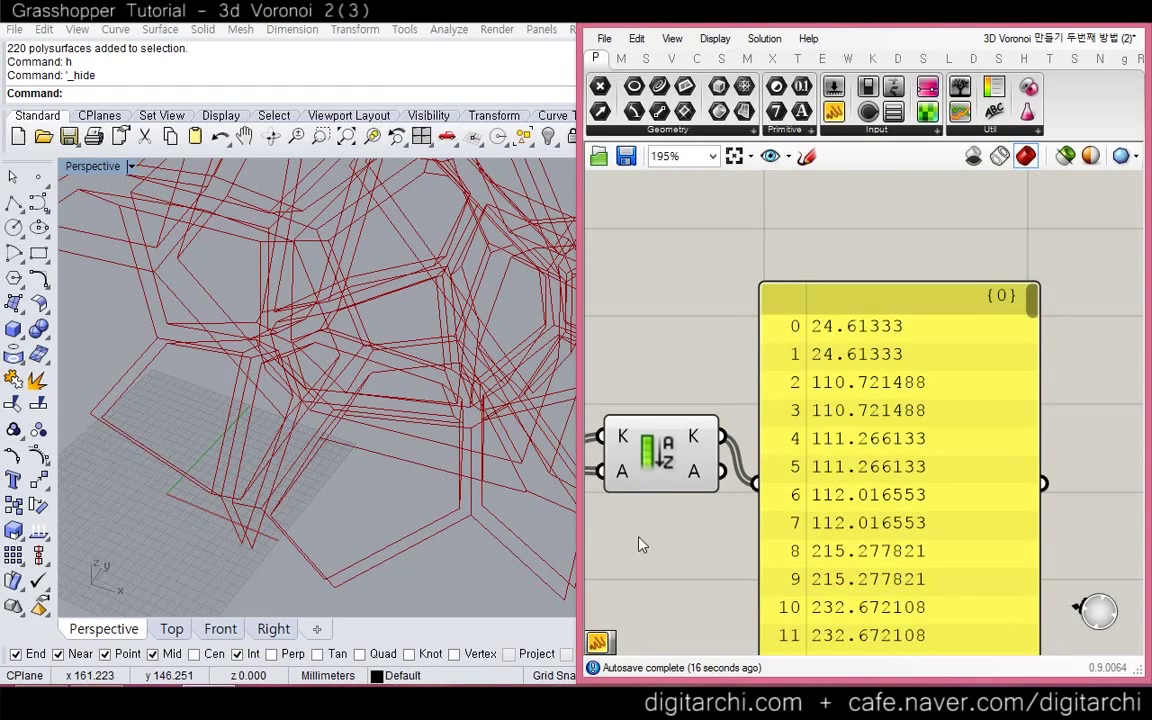
right_click_drag(639, 543, 657, 537)
left_click(351, 463)
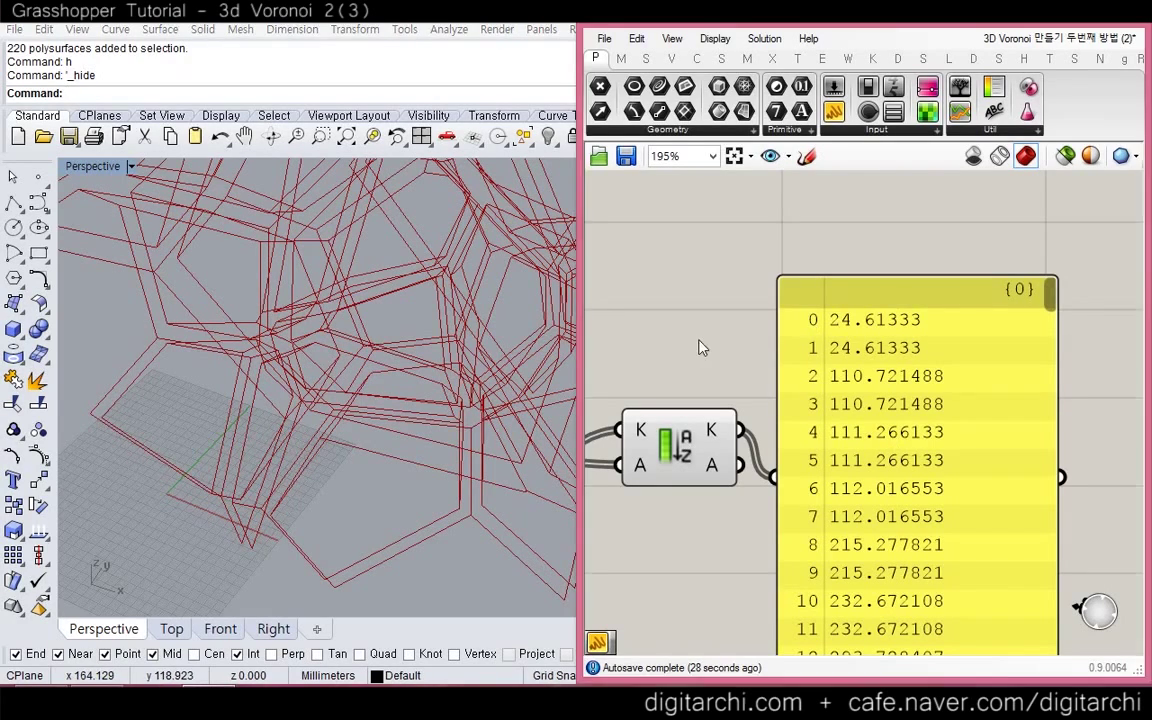
right_click_drag(398, 375, 338, 437)
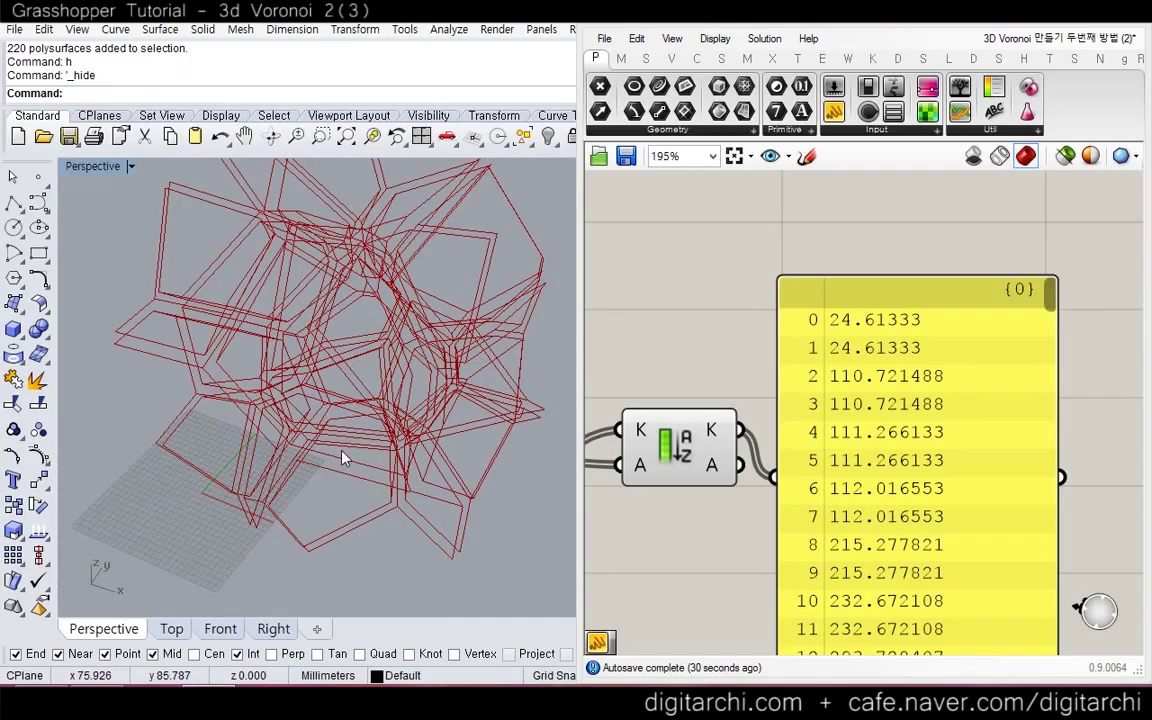
right_click_drag(470, 476, 237, 314)
scroll(211, 332, "up", 4)
Plot the sorted areas in a temporary Quick Graph fed from Sort List's K output, and delete the graph
left_click(848, 404)
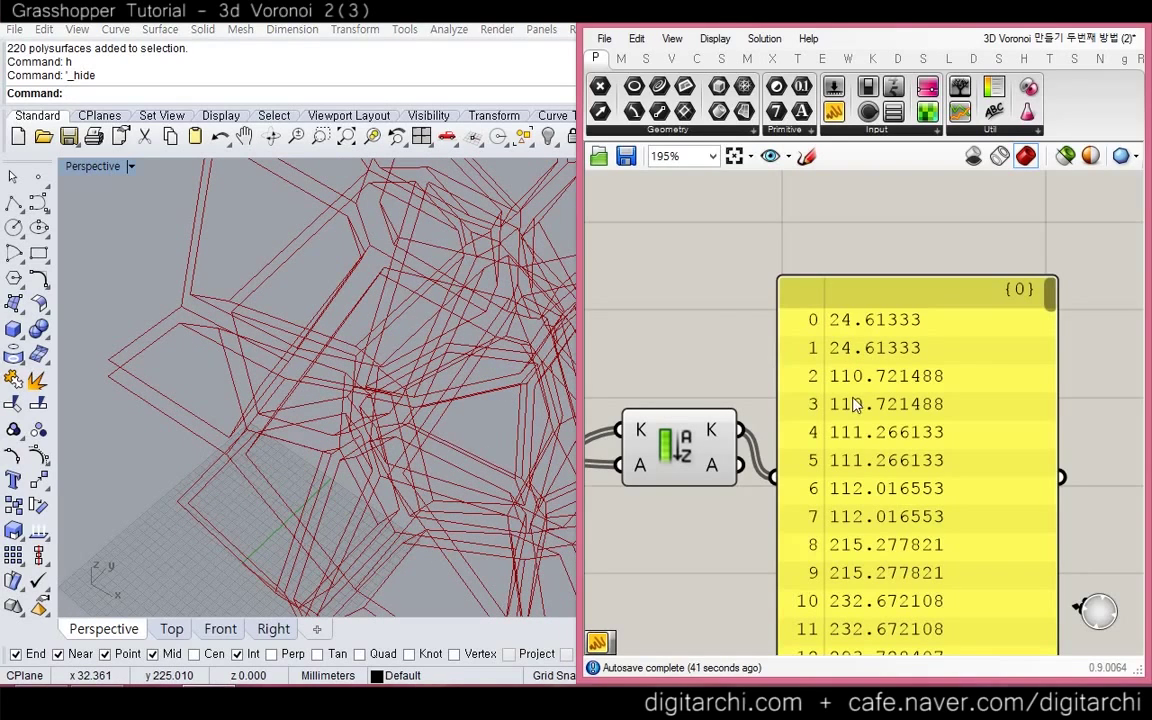
left_click_drag(848, 404, 862, 371)
left_click(710, 355)
double_click(710, 355)
type("qui")
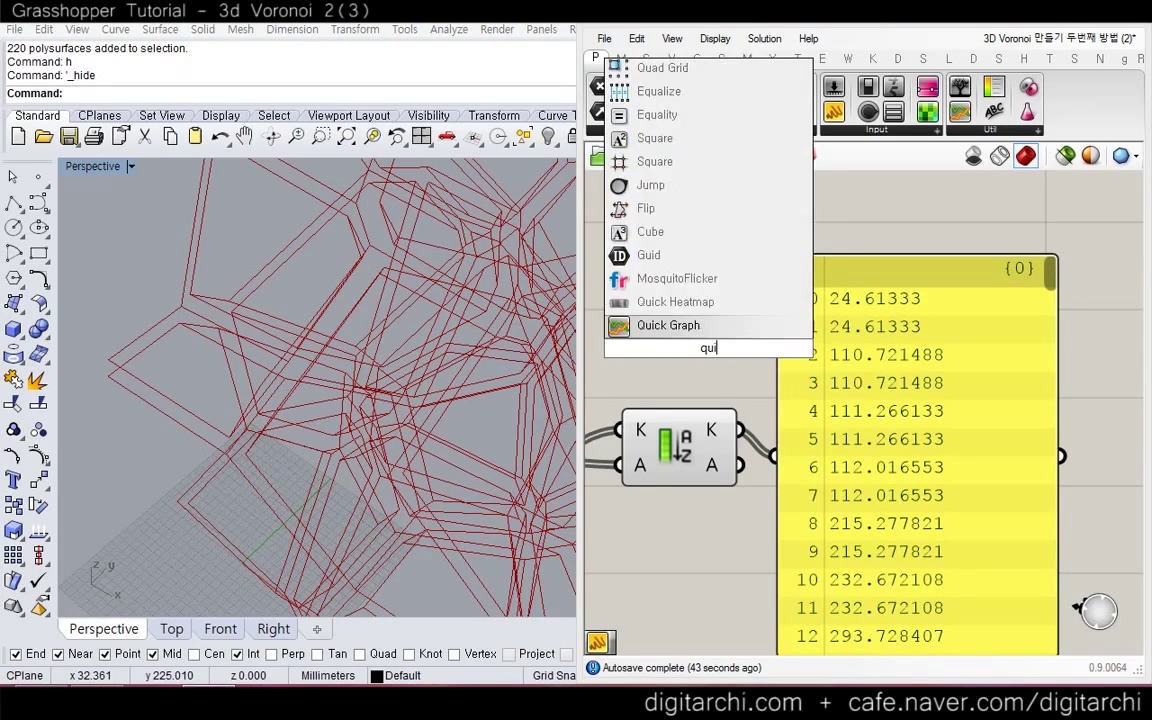
key("Return")
left_click_drag(710, 355, 878, 380)
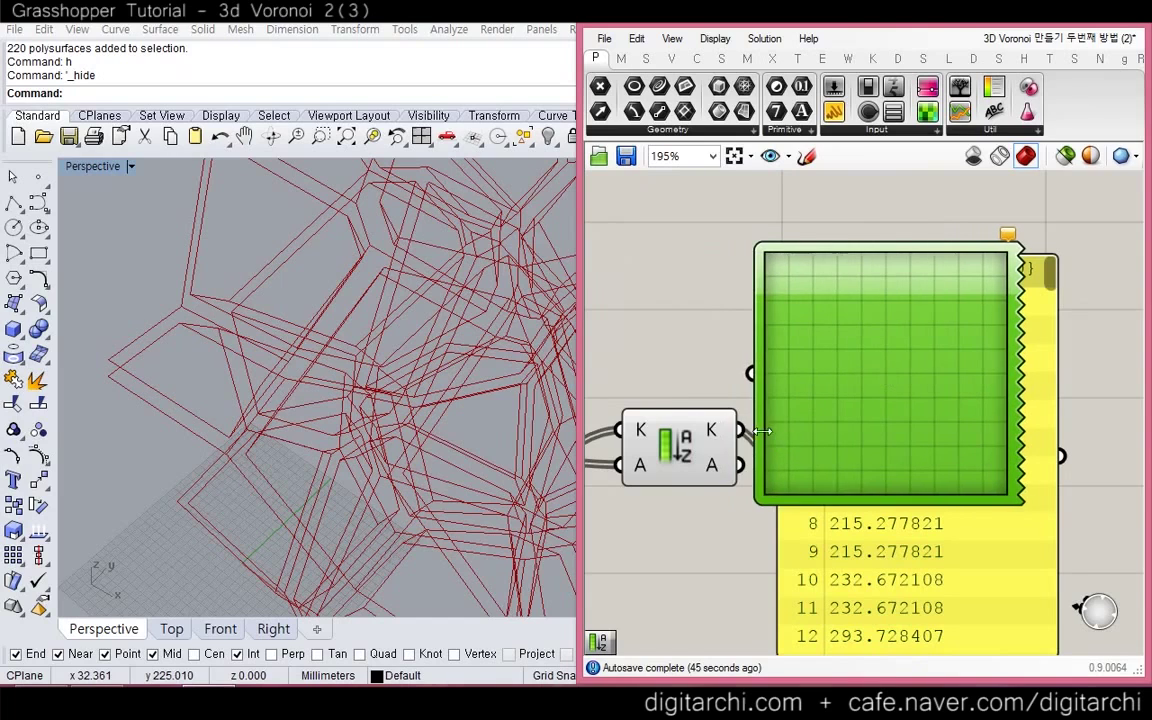
left_click_drag(748, 385, 740, 430)
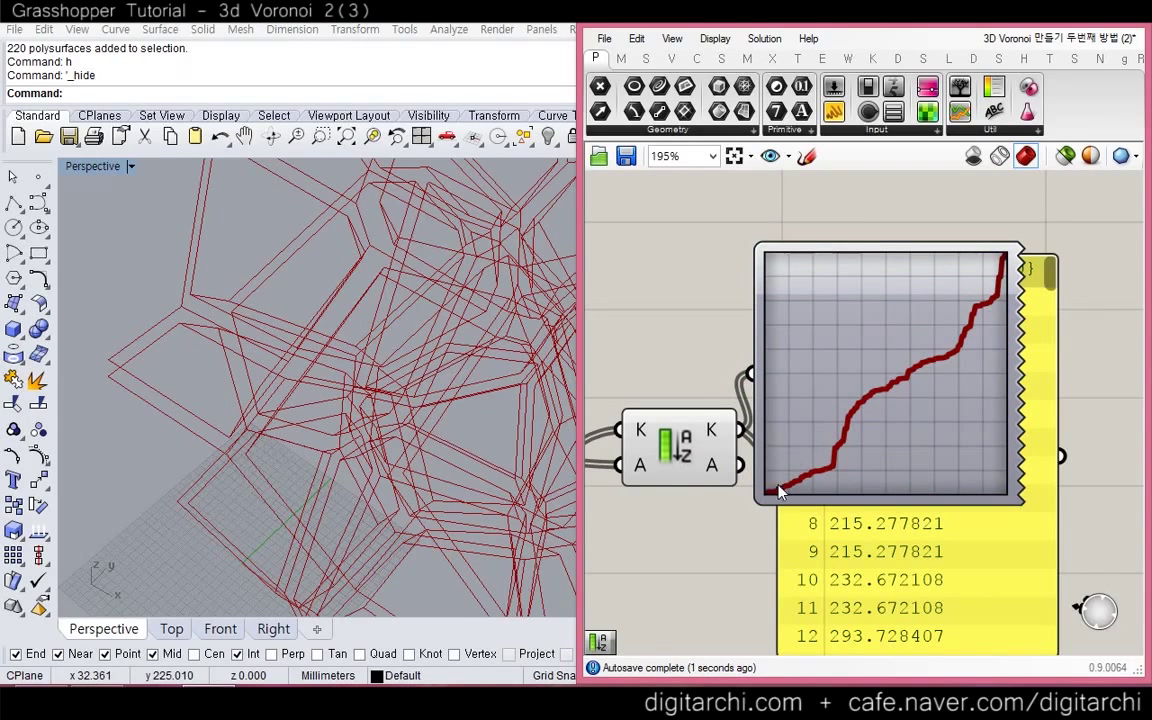
left_click(875, 357)
key("Delete")
Reposition the sorted-areas panel higher and farther from the Sort List component
left_click_drag(853, 427, 890, 364)
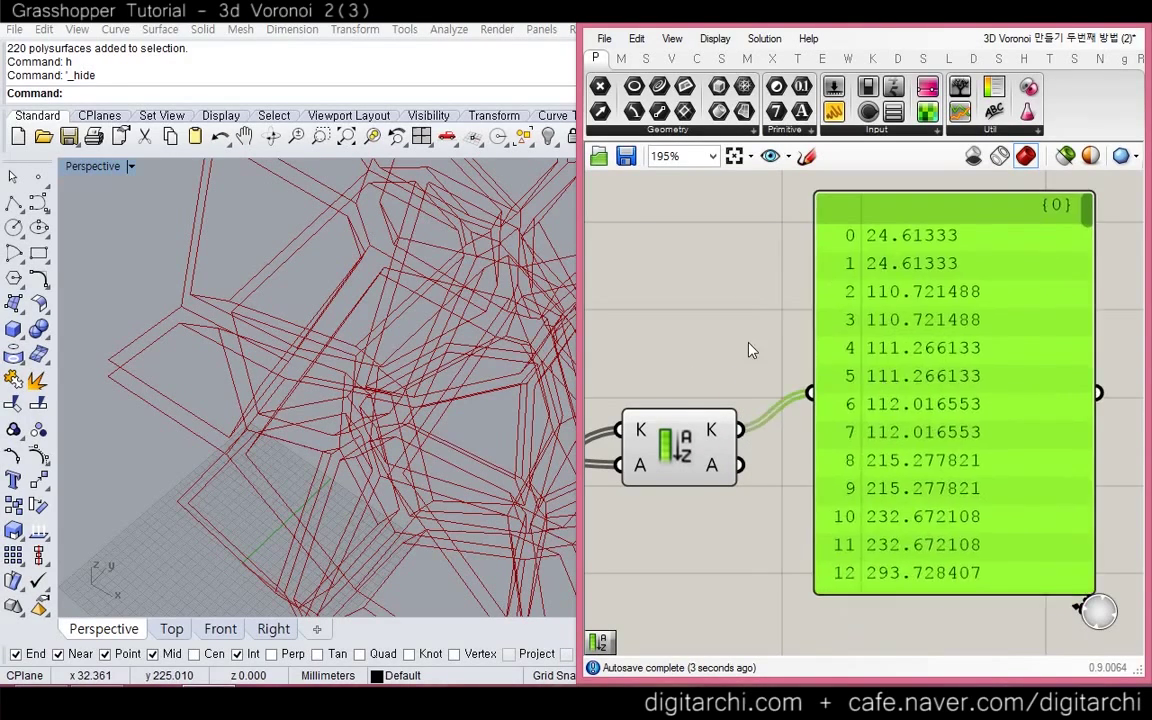
left_click(748, 342)
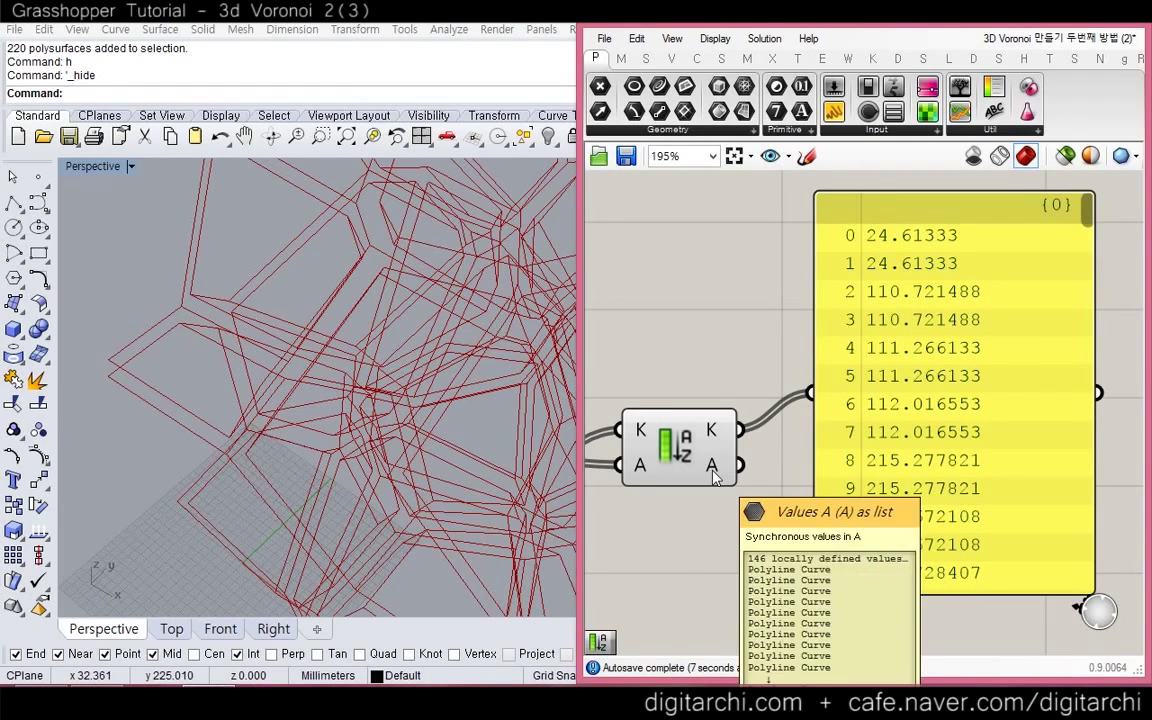
Examine how the flattened polylines and the Area component feed Sort List, and what its outputs contain
right_click_drag(592, 490, 872, 418)
scroll(766, 387, "down", 1)
right_click_drag(671, 381, 751, 404)
left_click(644, 357)
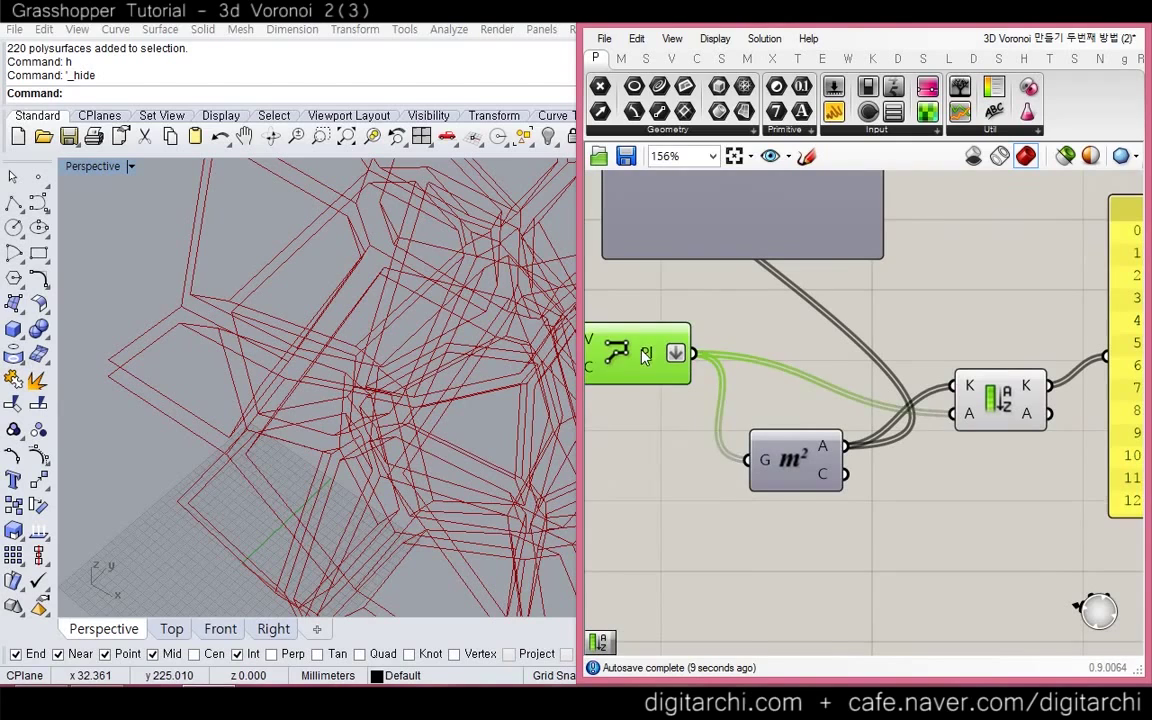
right_click_drag(877, 457, 842, 428)
left_click(858, 411)
left_click(863, 483)
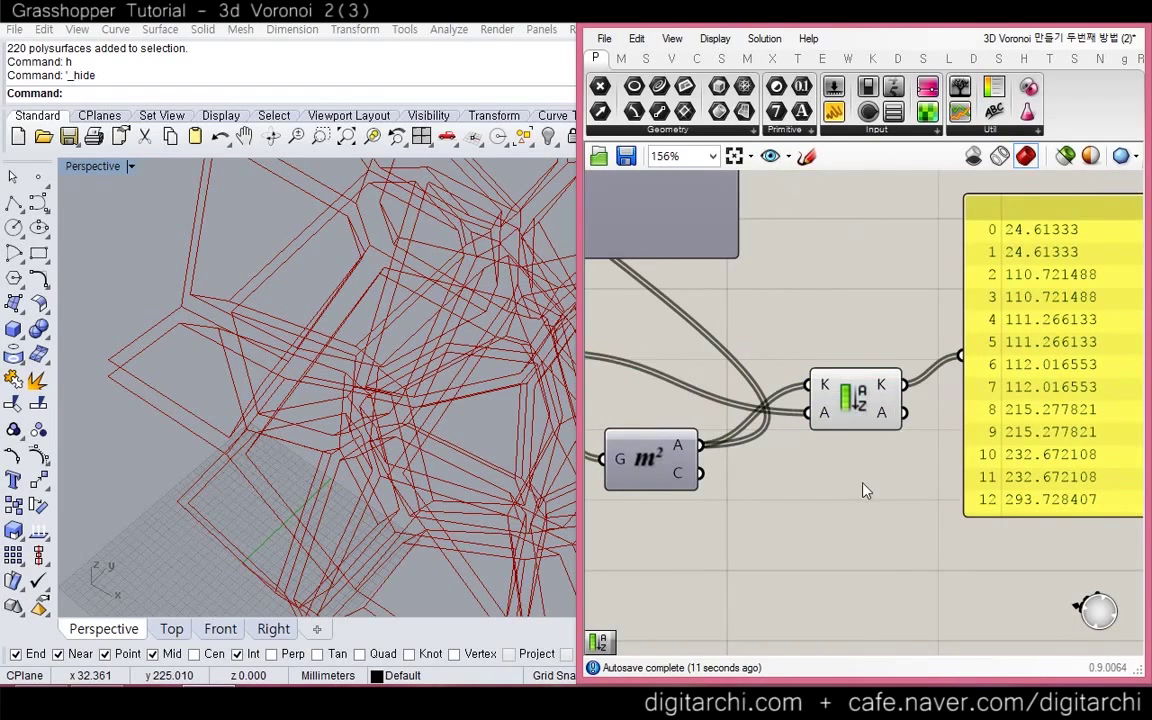
right_click_drag(880, 466, 779, 452)
left_click_drag(801, 400, 845, 534)
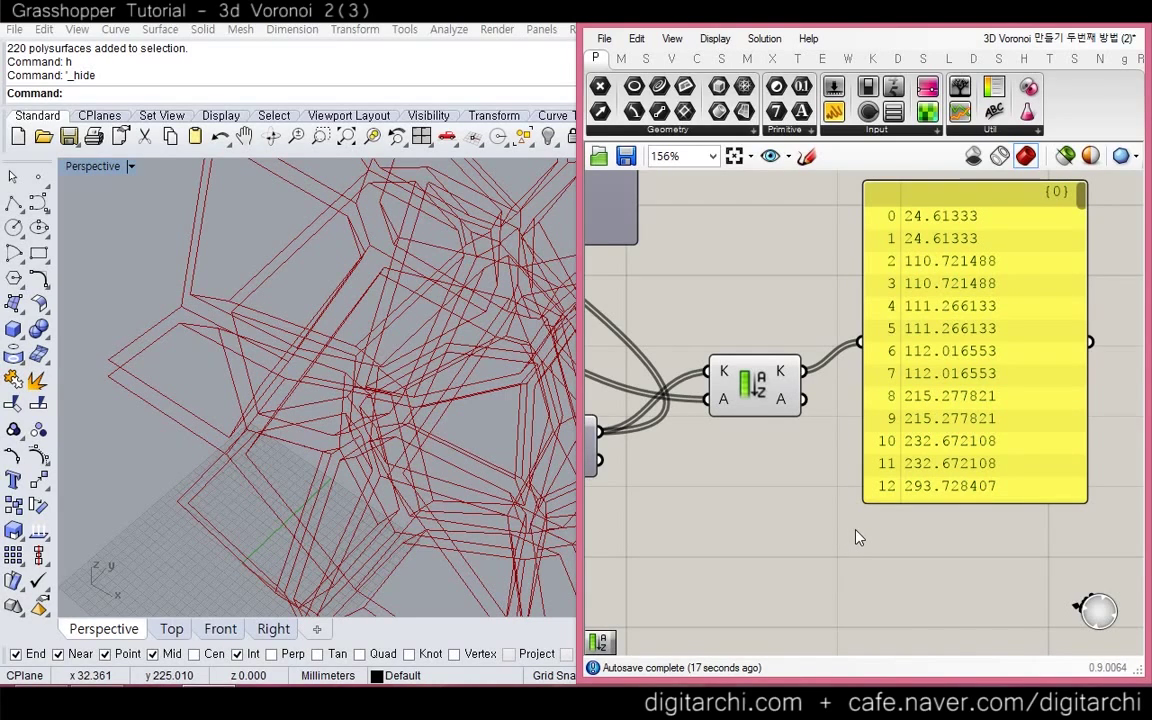
right_click_drag(869, 537, 806, 464)
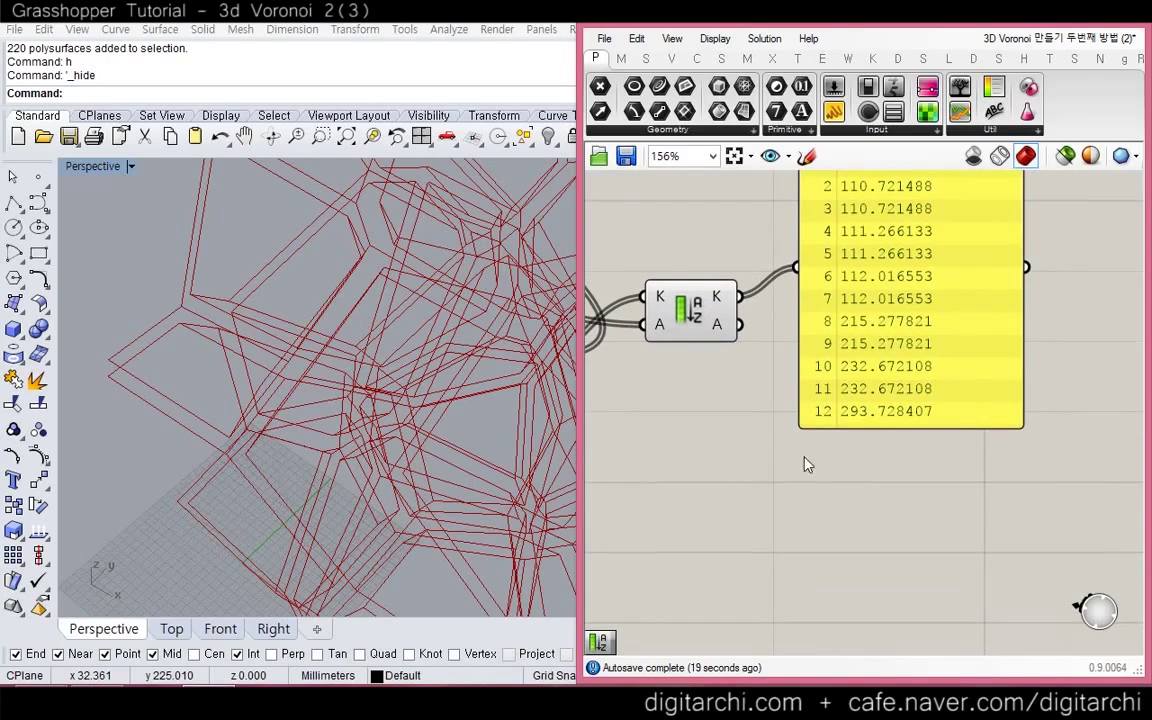
right_click_drag(730, 330, 675, 420)
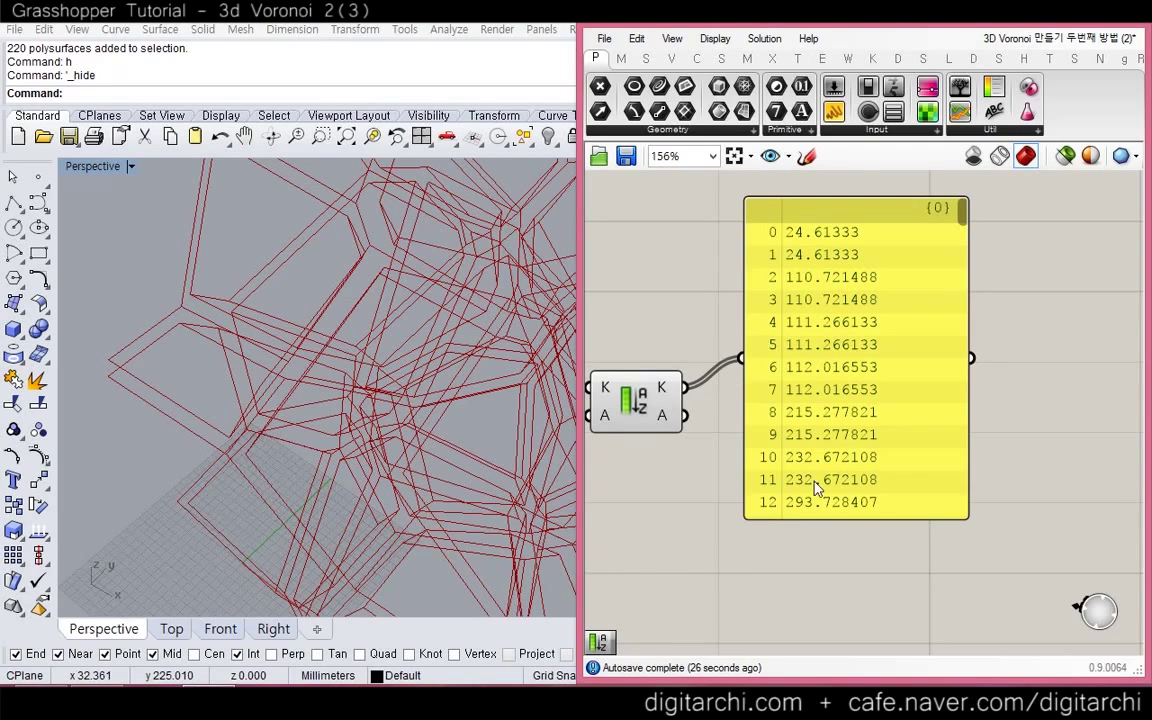
Make room below the sorted-areas panel, add a Dispatch component there, and connect Sort List's A output to its L input
left_click_drag(815, 486, 822, 400)
double_click(773, 500)
type("dispatch")
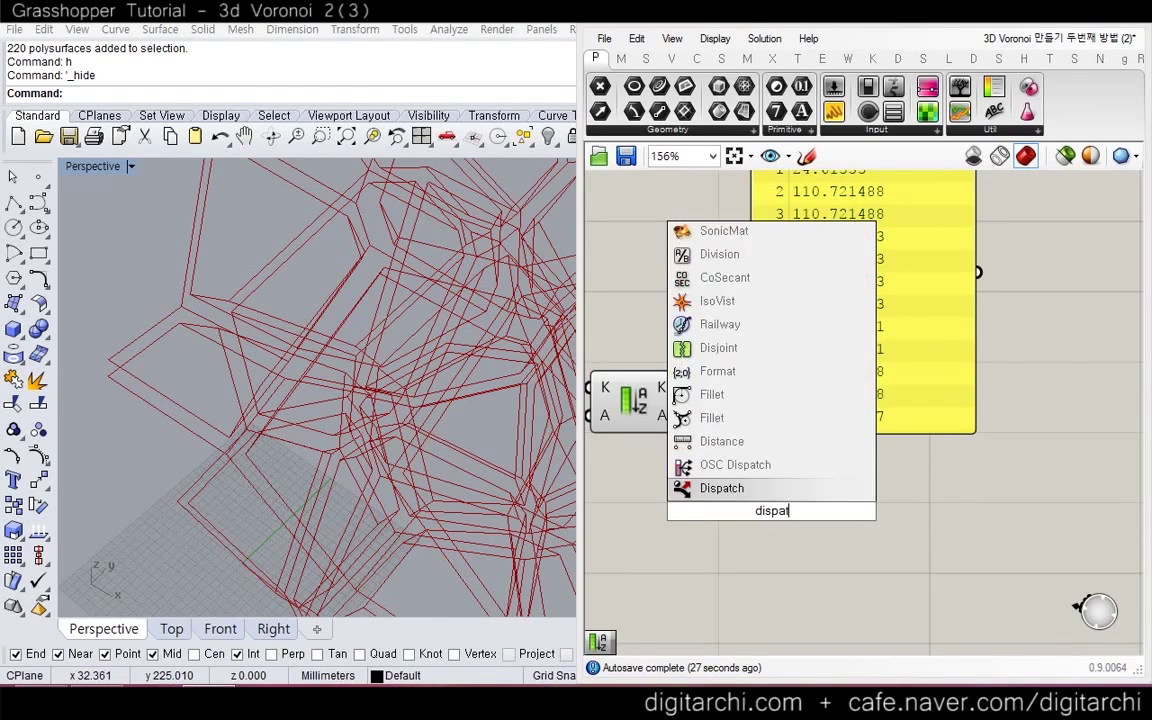
key("Return")
left_click_drag(685, 415, 729, 497)
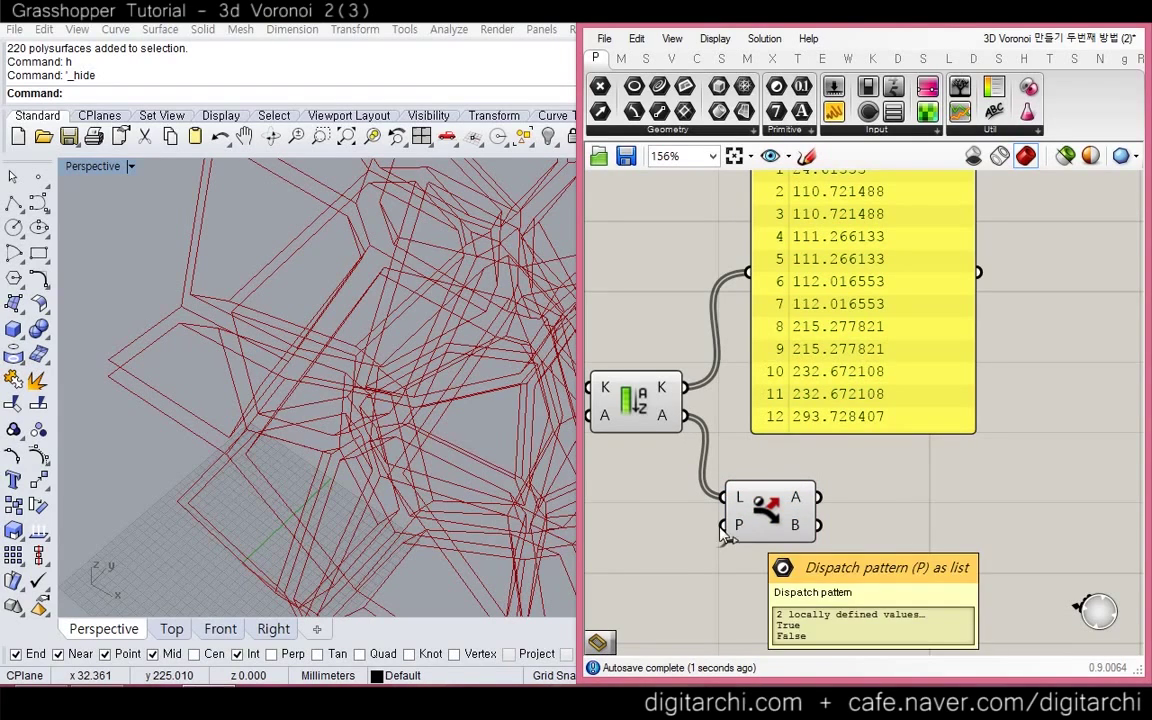
Add a text panel beside Dispatch containing True and False on separate lines
double_click(655, 530)
type("panel")
key("Return")
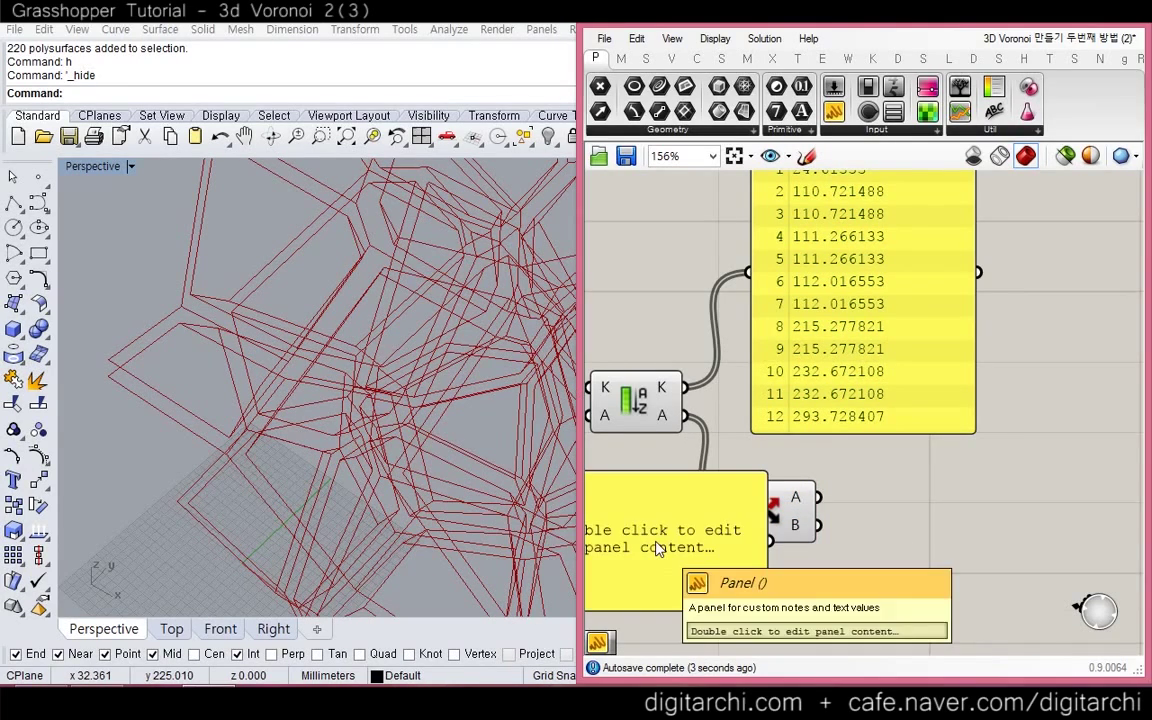
double_click(659, 545)
type("True")
key("Return")
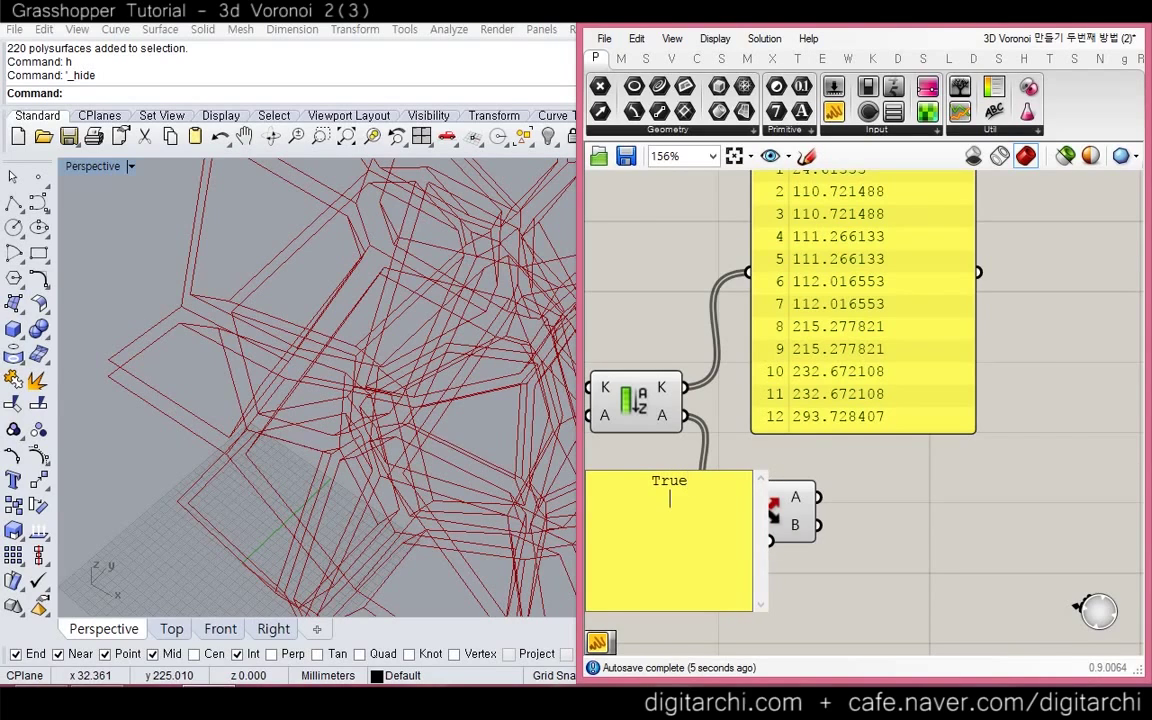
type("False")
left_click(806, 512)
Set the True/False panel to treat each line as a separate list item
right_click_drag(766, 514, 840, 482)
left_click(773, 496)
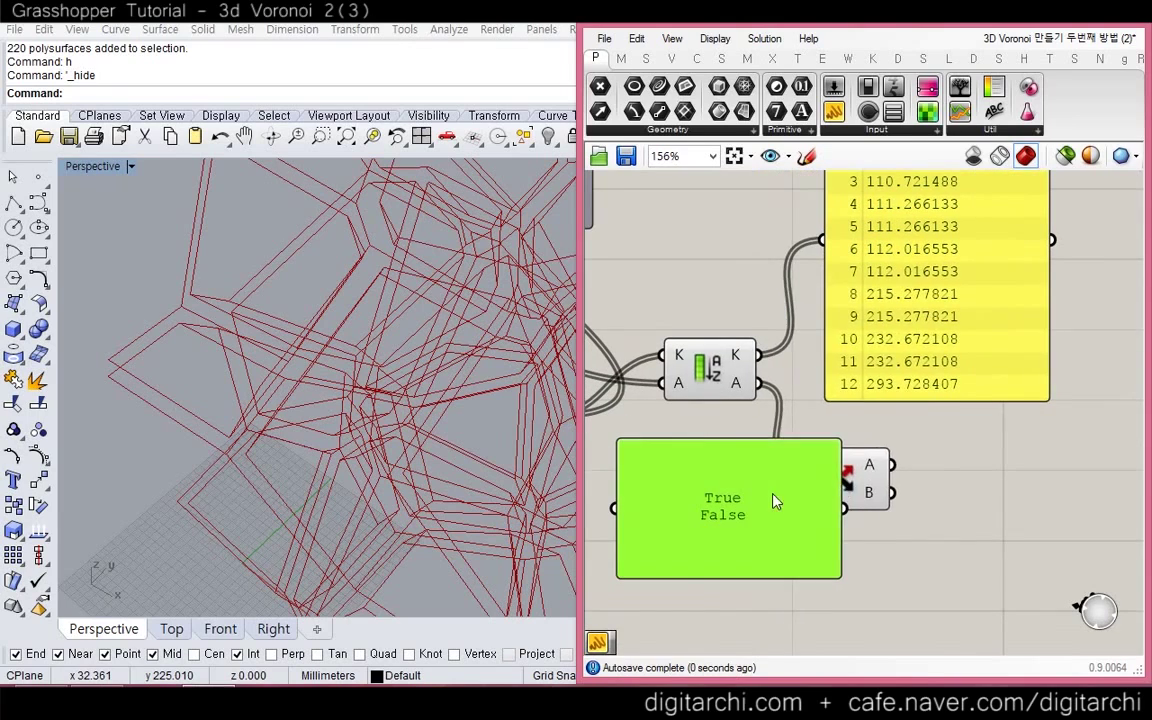
right_click(773, 496)
left_click(838, 341)
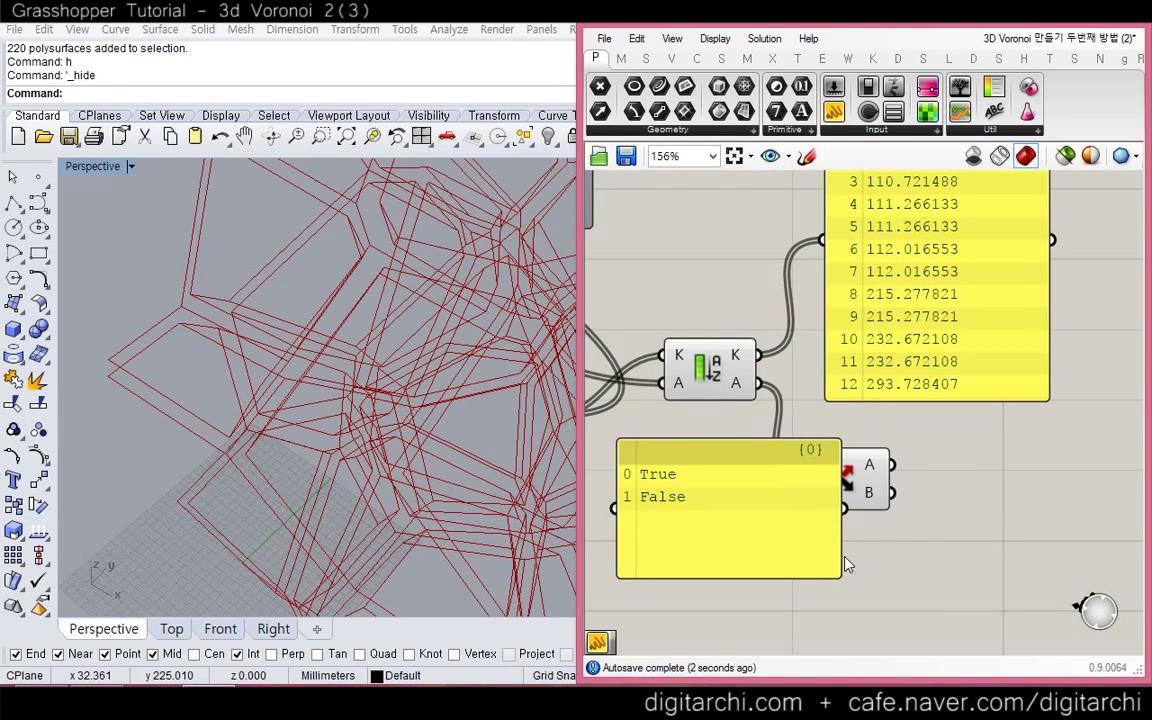
Shrink the True/False panel to fit its two entries and connect it to Dispatch's P input
left_click_drag(843, 576, 726, 530)
left_click_drag(789, 501, 793, 497)
right_click_drag(805, 458, 768, 484)
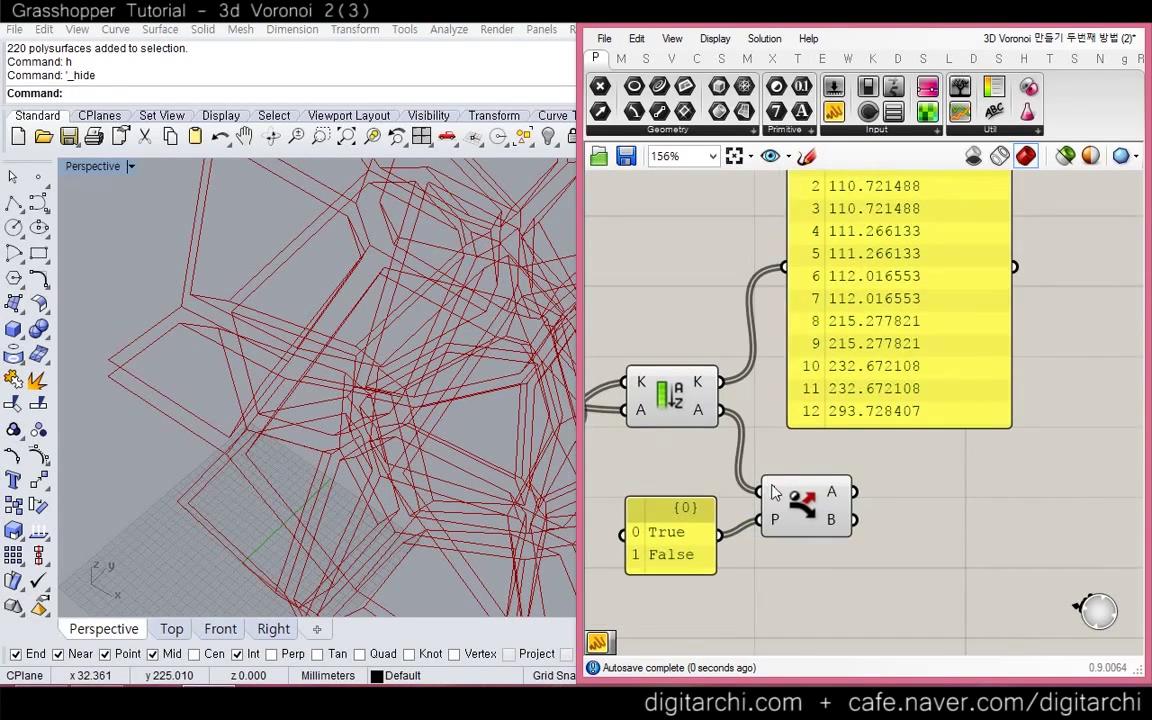
Connect Sort List's K output to Dispatch's L input in place of the sorted polylines
right_click_drag(794, 384, 755, 434)
right_click_drag(722, 545, 734, 539)
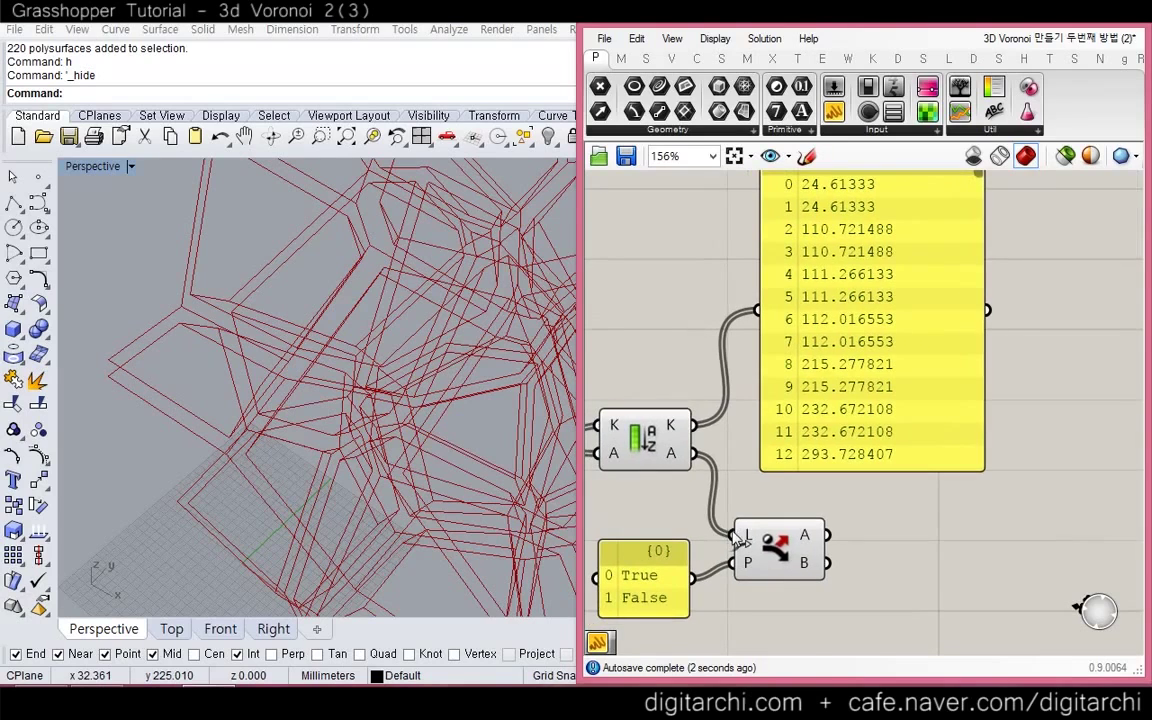
left_click_drag(715, 453, 694, 425)
Duplicate the sorted-areas panel beside Dispatch, feed it from Dispatch's A output, and shorten it
left_click_drag(845, 423, 948, 625)
right_click_drag(948, 625, 815, 453)
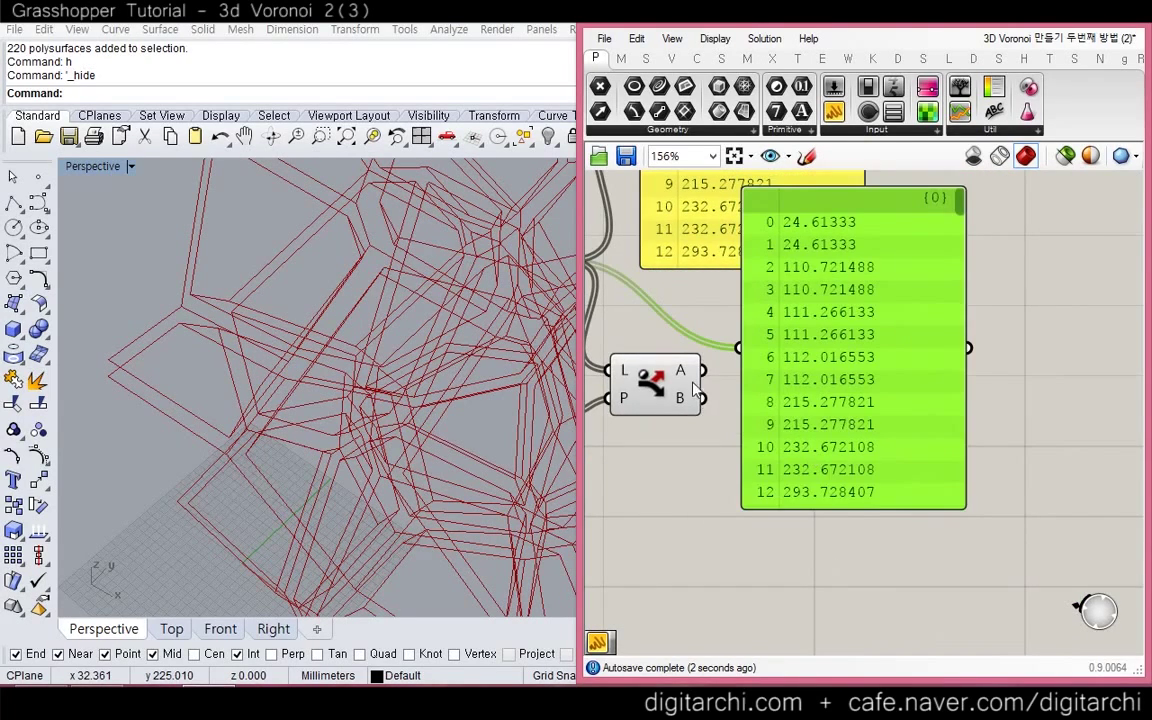
right_click_drag(721, 383, 854, 412)
left_click_drag(838, 398, 871, 379)
left_click_drag(907, 431, 907, 473)
right_click_drag(907, 473, 836, 485)
left_click_drag(886, 270, 888, 334)
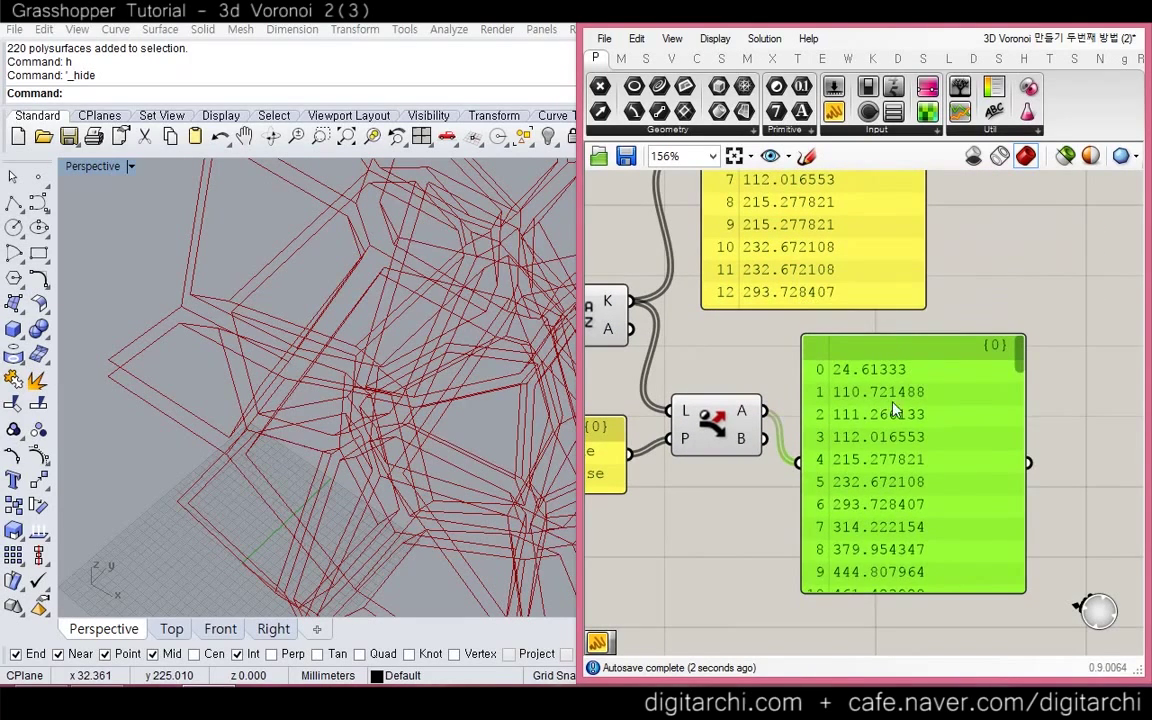
Duplicate the Dispatch A panel, place the copy alongside it, and connect the copy to Dispatch's B output
key("ctrl+c")
key("ctrl+v")
right_click_drag(886, 468, 815, 437)
left_click_drag(815, 437, 1055, 436)
left_click_drag(984, 441, 590, 378)
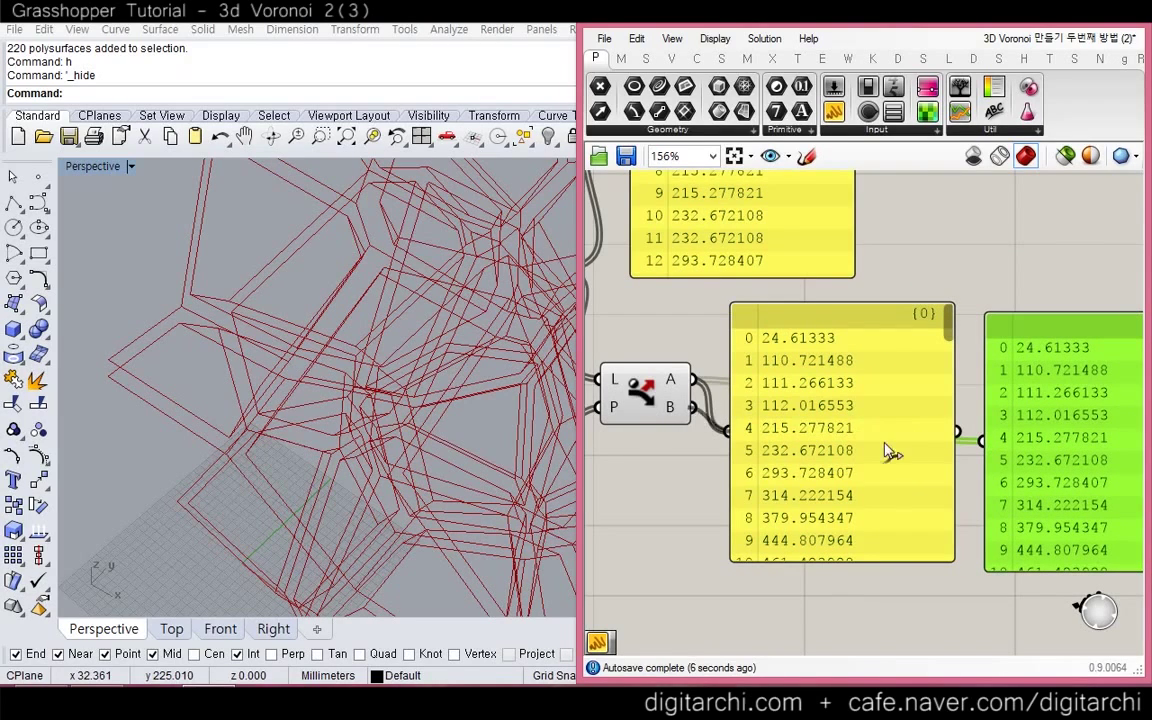
left_click(970, 492)
Maximize the Grasshopper window and compare the full sorted-areas list with the two dispatched lists
right_click_drag(850, 367, 1017, 547)
double_click(1098, 27)
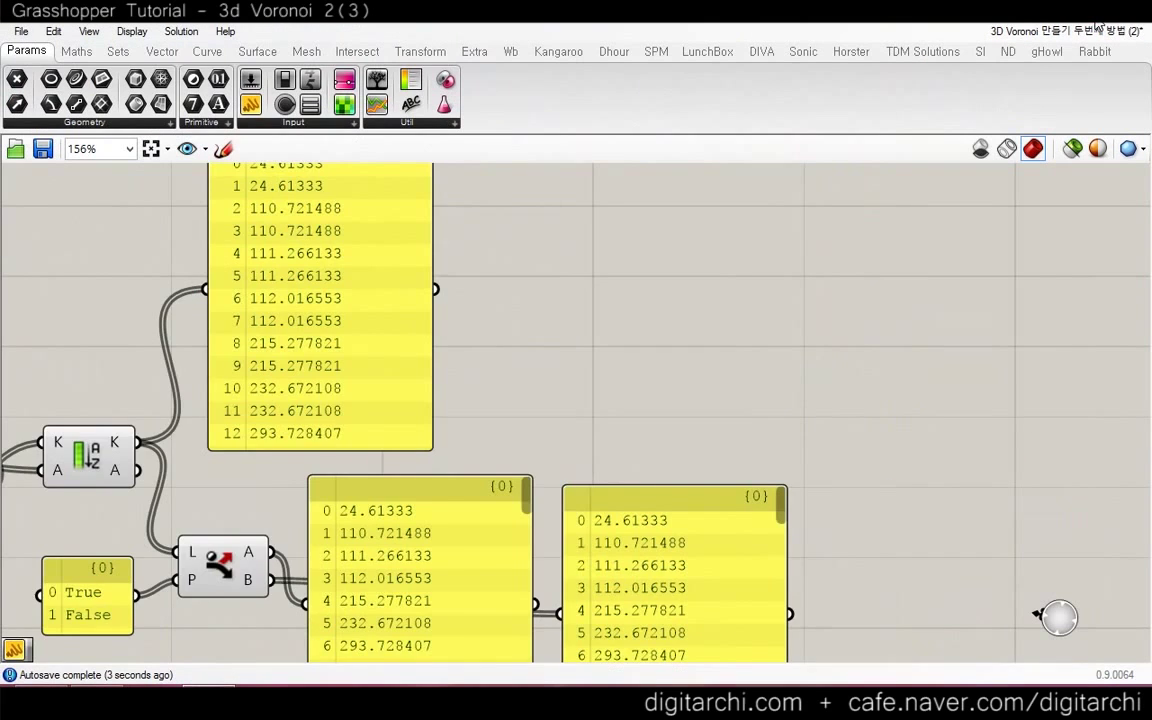
right_click_drag(663, 347, 816, 416)
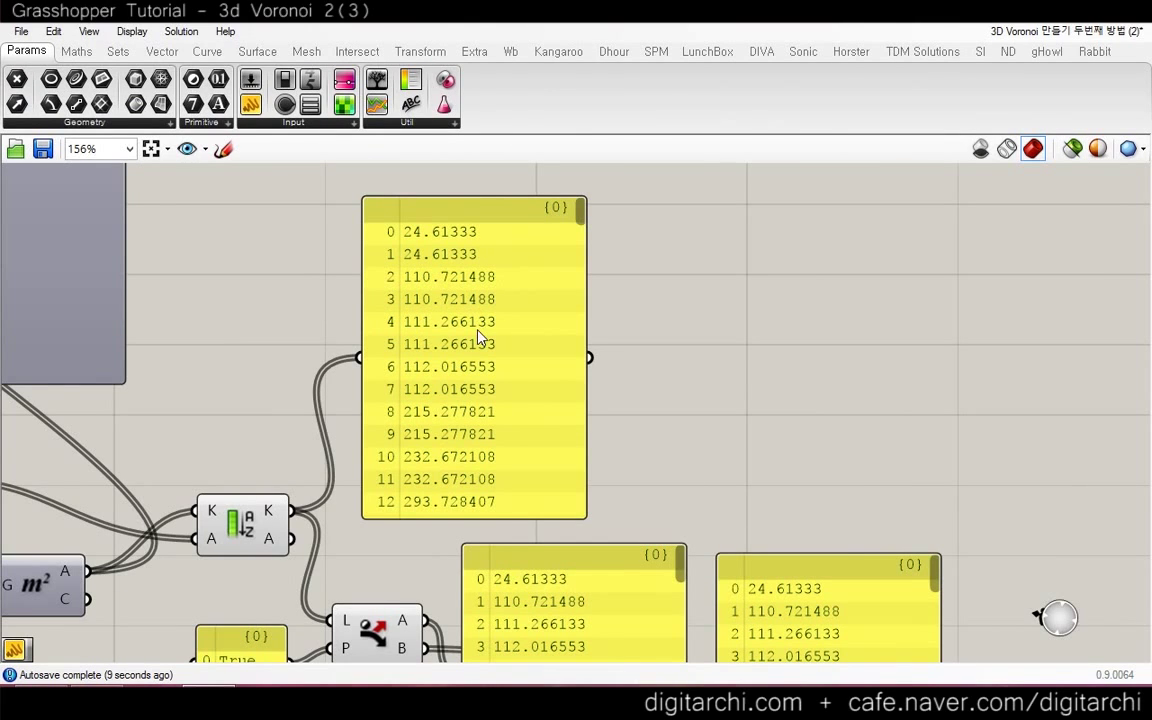
right_click_drag(456, 441, 462, 370)
left_click(352, 538)
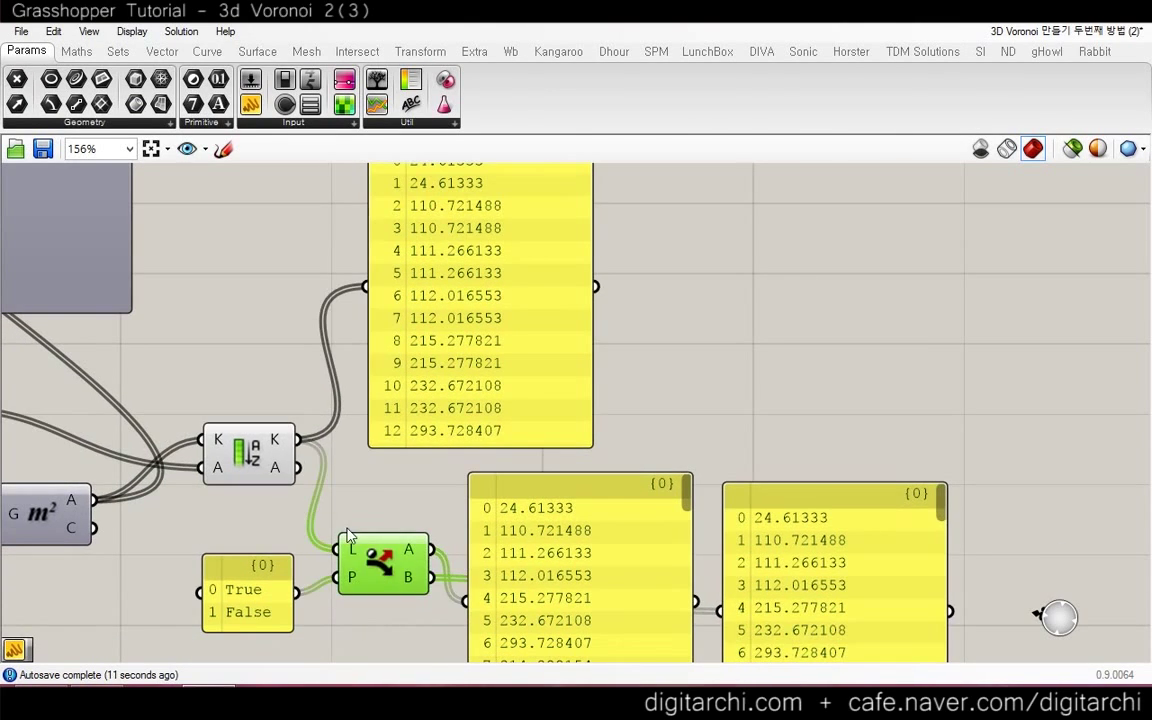
left_click(390, 492)
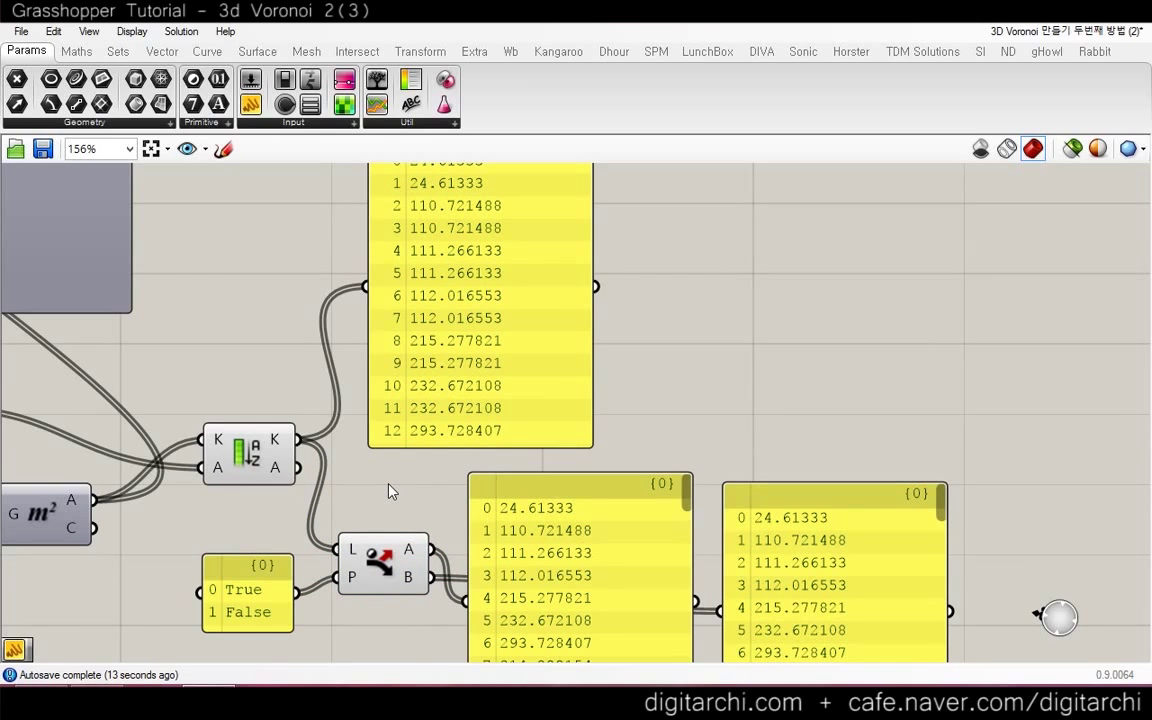
Browse the component categories and look up Dispatch among the Sets list components
left_click(77, 51)
left_click(117, 51)
left_click(162, 51)
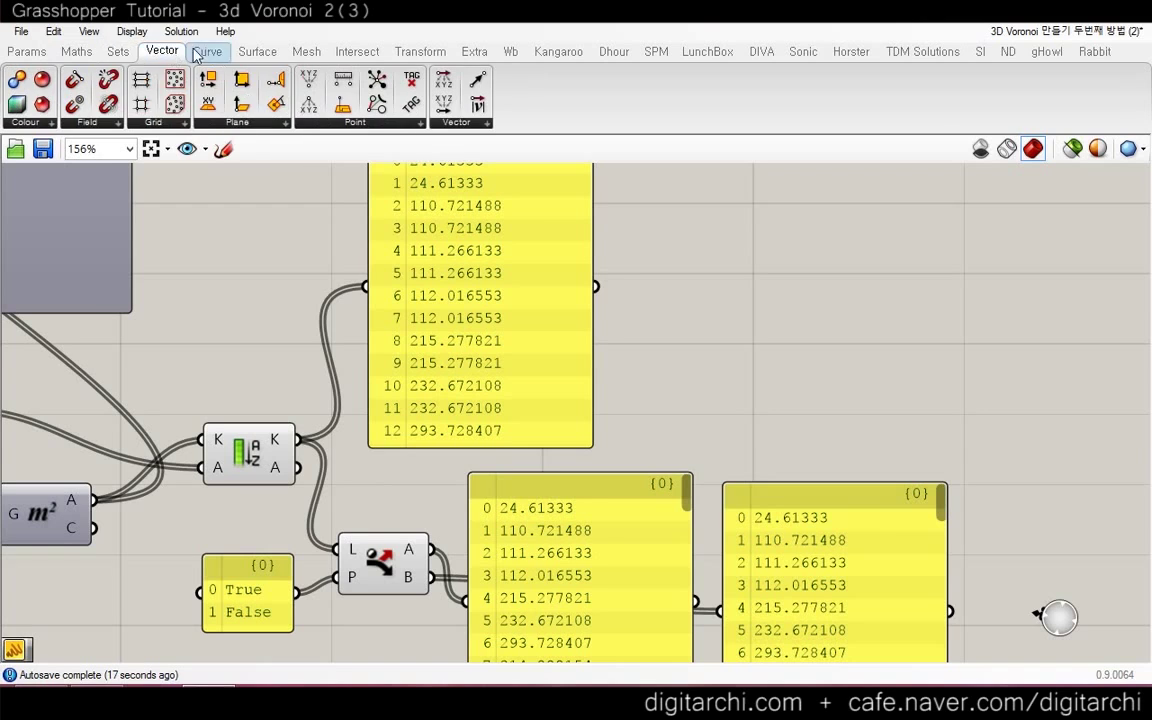
left_click(131, 31)
left_click(175, 32)
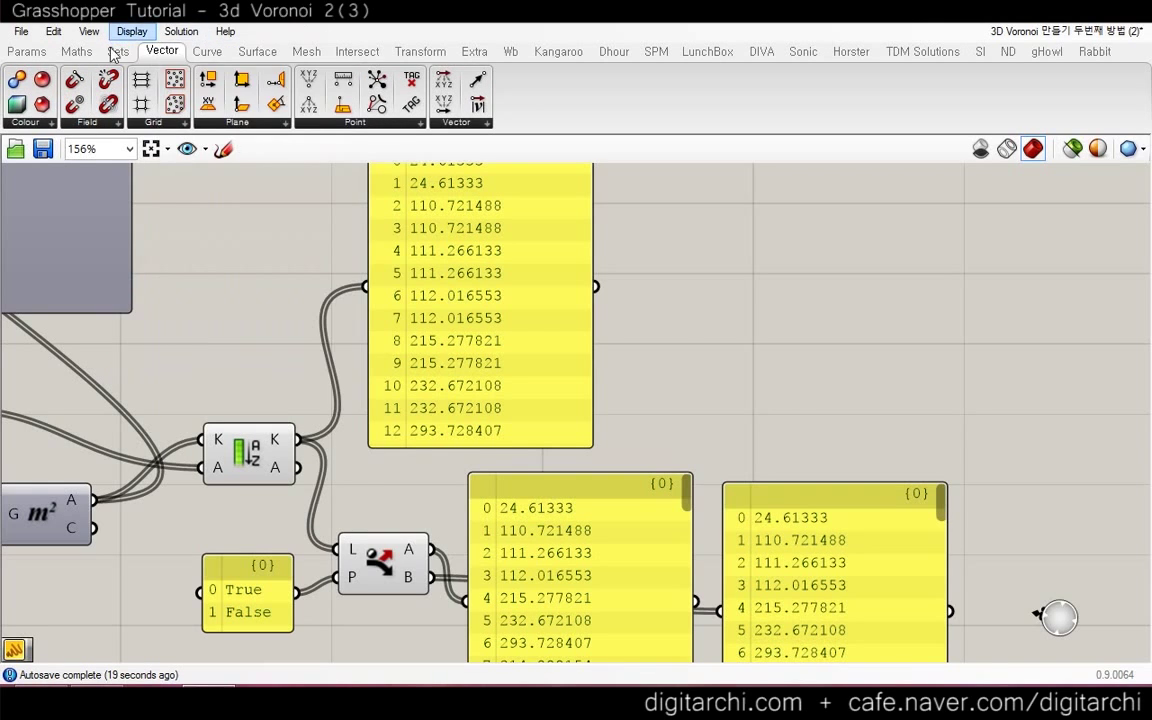
left_click(110, 51)
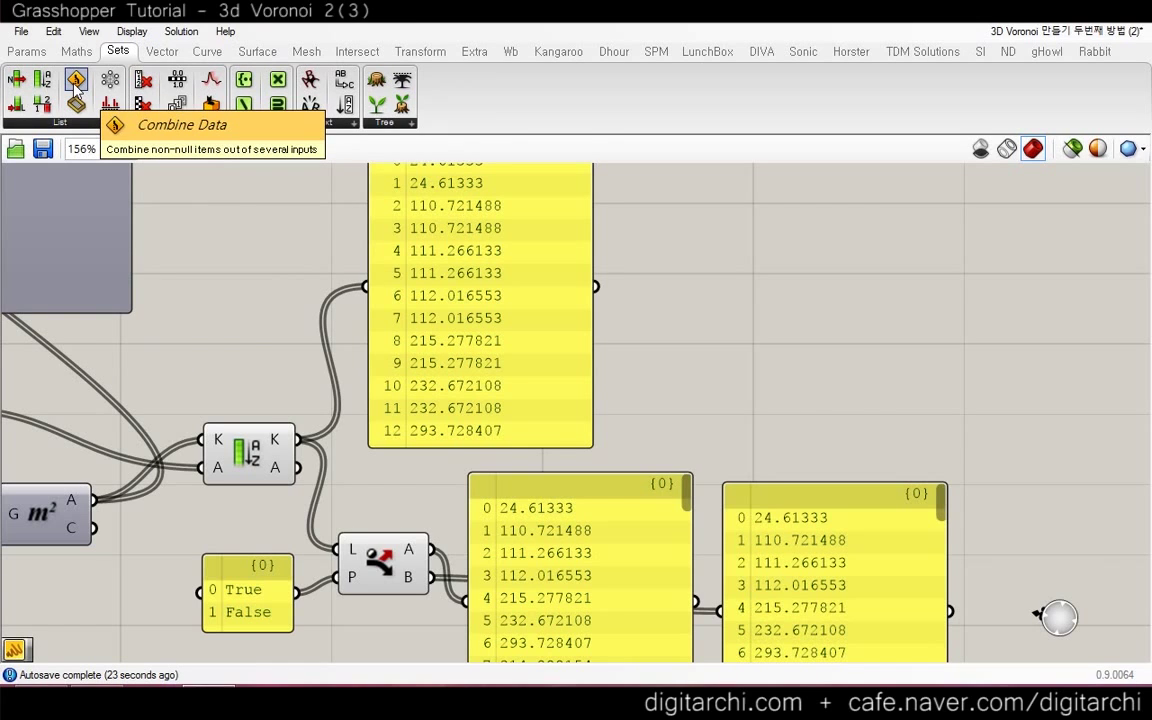
left_click(75, 123)
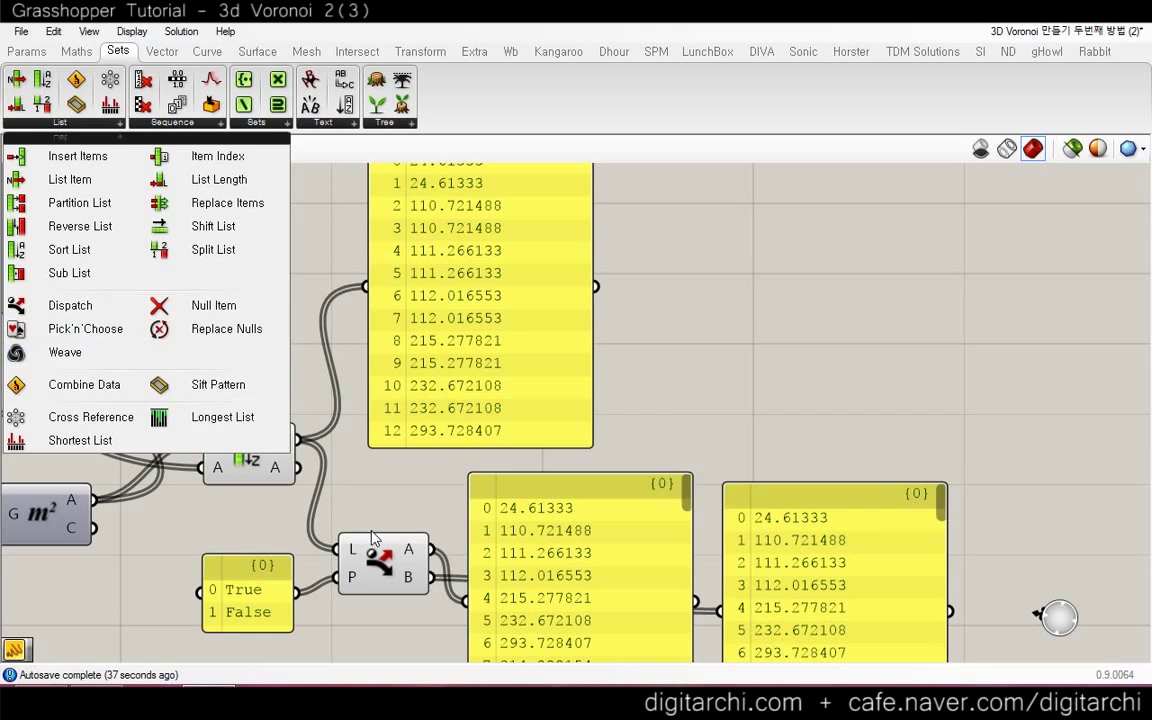
left_click(371, 496)
Nudge Dispatch slightly and delete the two area-list panels fed by its A and B outputs
right_click_drag(370, 485, 366, 384)
left_click_drag(372, 455, 380, 433)
left_click(372, 556)
left_click(537, 555)
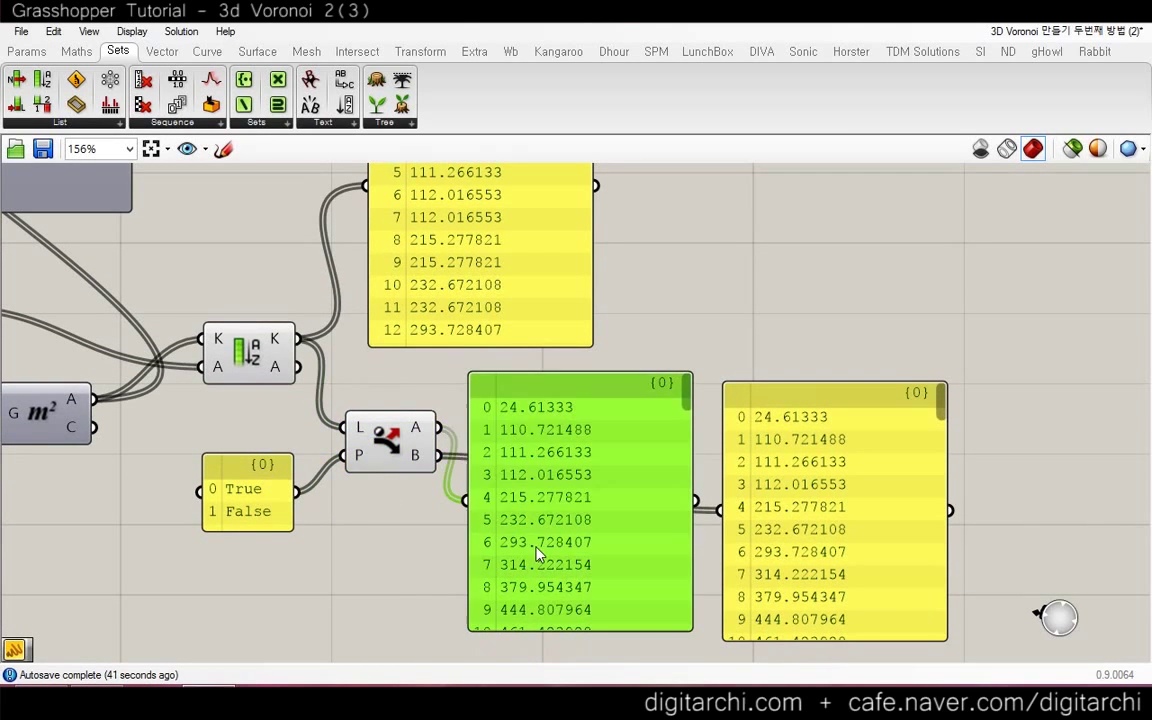
right_click_drag(594, 552, 556, 491)
key("Delete")
left_click(722, 459)
key("Delete")
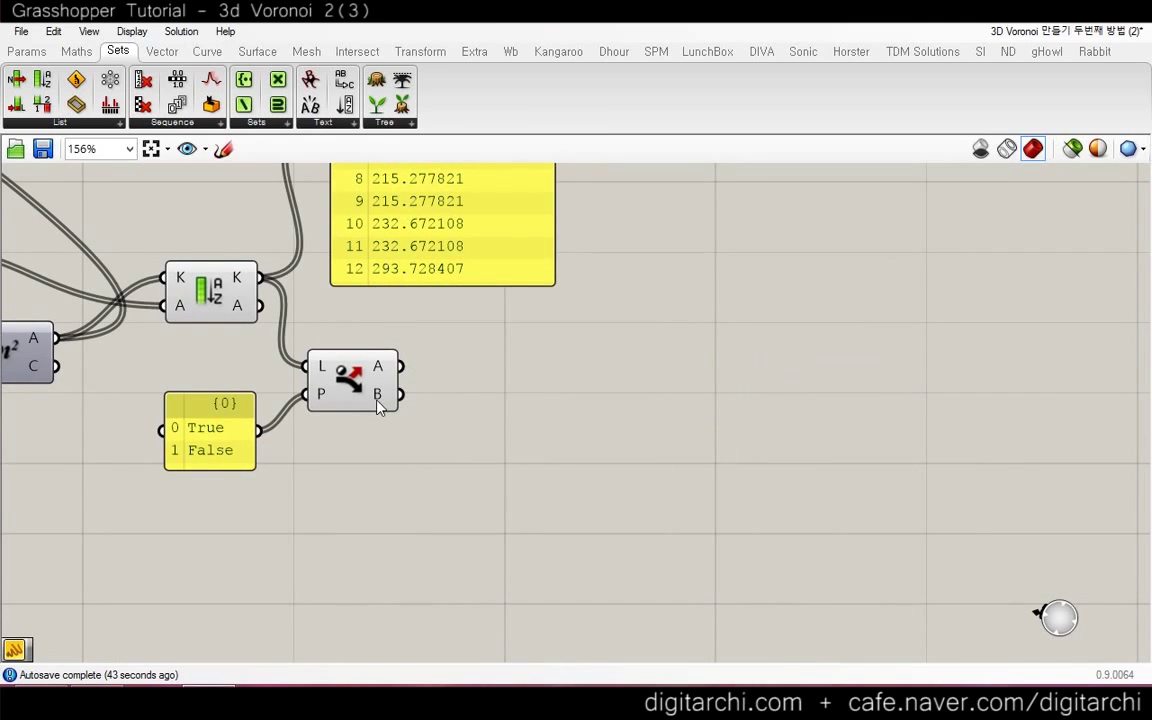
Feed Dispatch's L input from Sort List's A output, and add a Geometry parameter connected to Dispatch's A output
right_click_drag(380, 407, 405, 428)
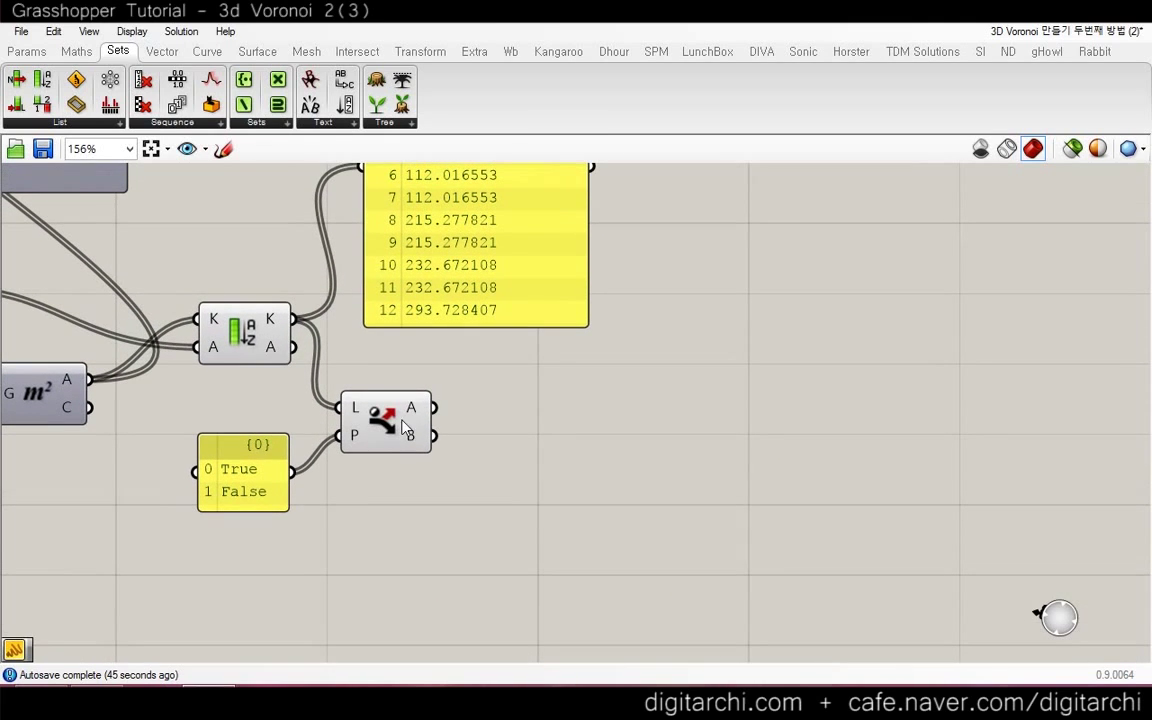
mouse_move(416, 437)
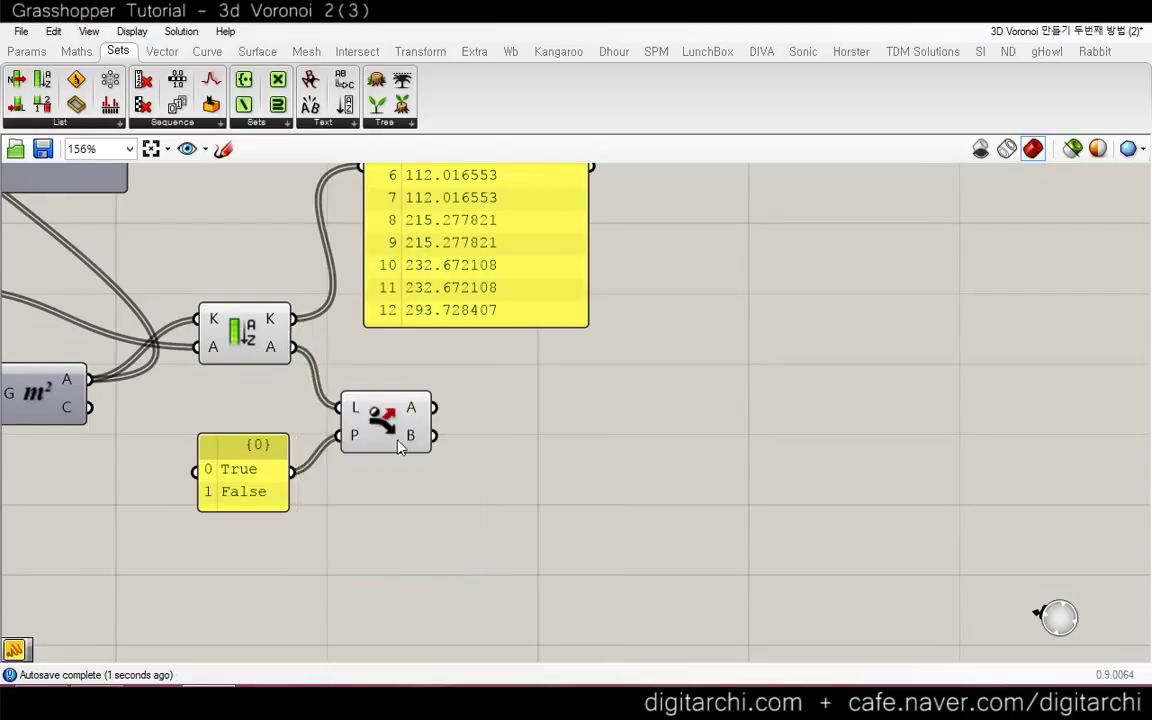
double_click(490, 429)
type("geo")
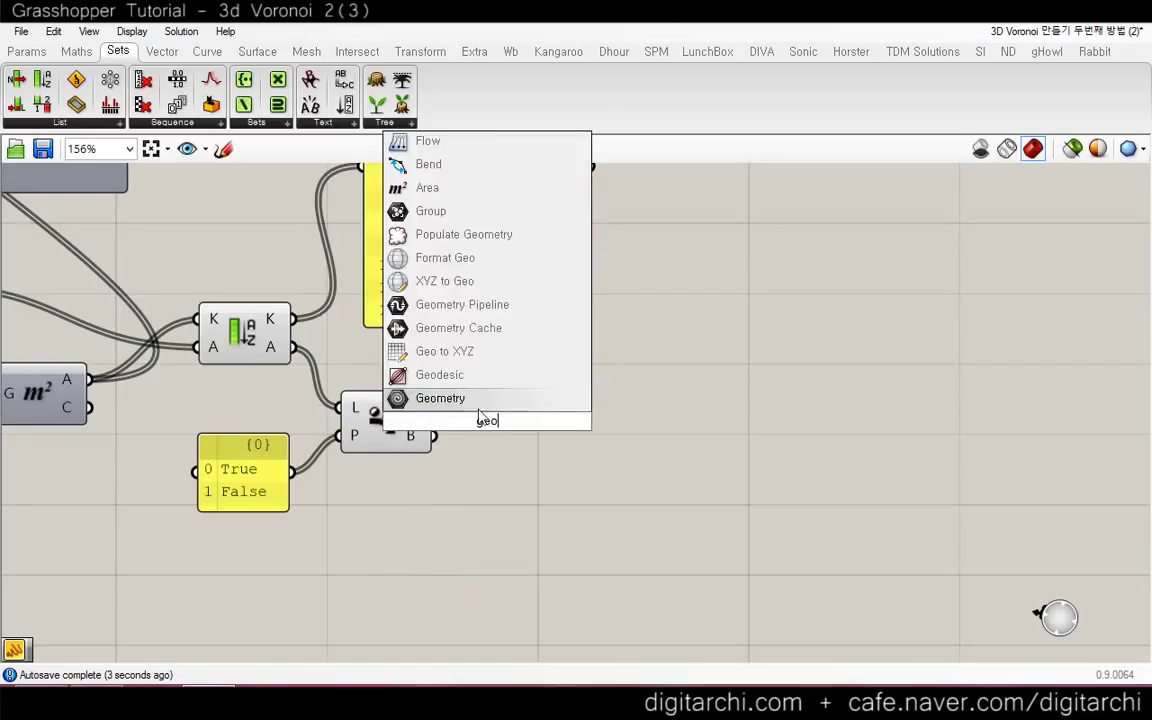
key("Return")
left_click_drag(492, 425, 525, 427)
left_click(242, 335)
left_click(400, 432)
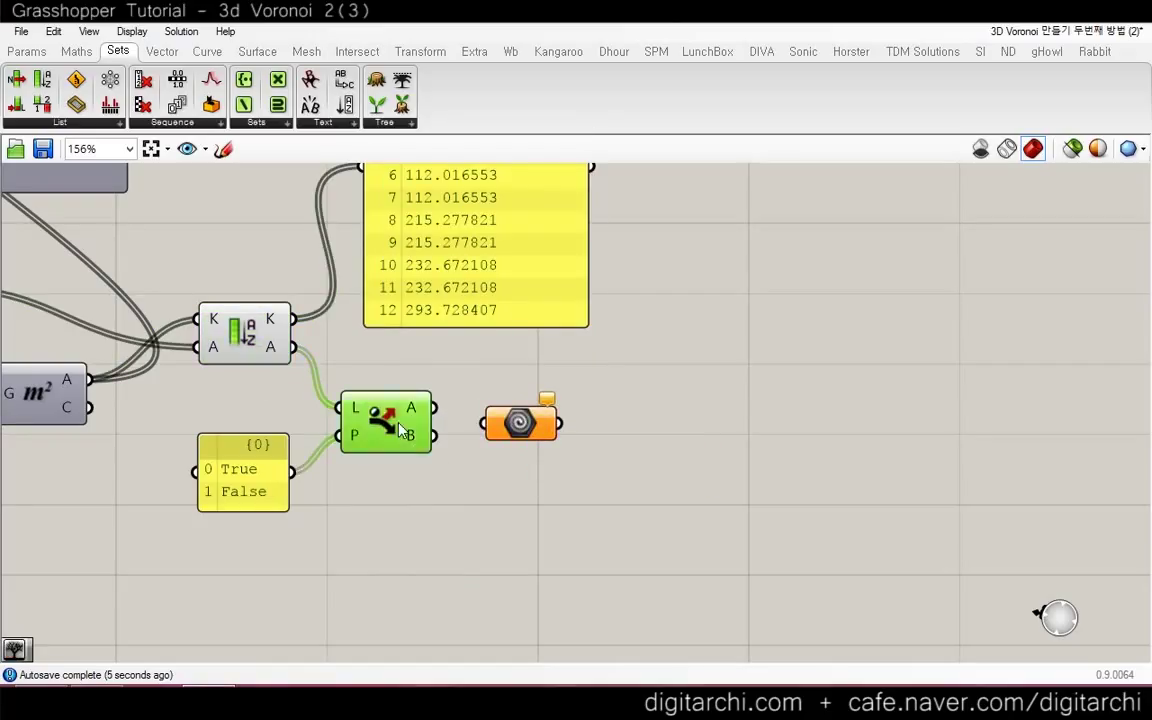
left_click_drag(436, 408, 505, 399)
left_click(264, 343)
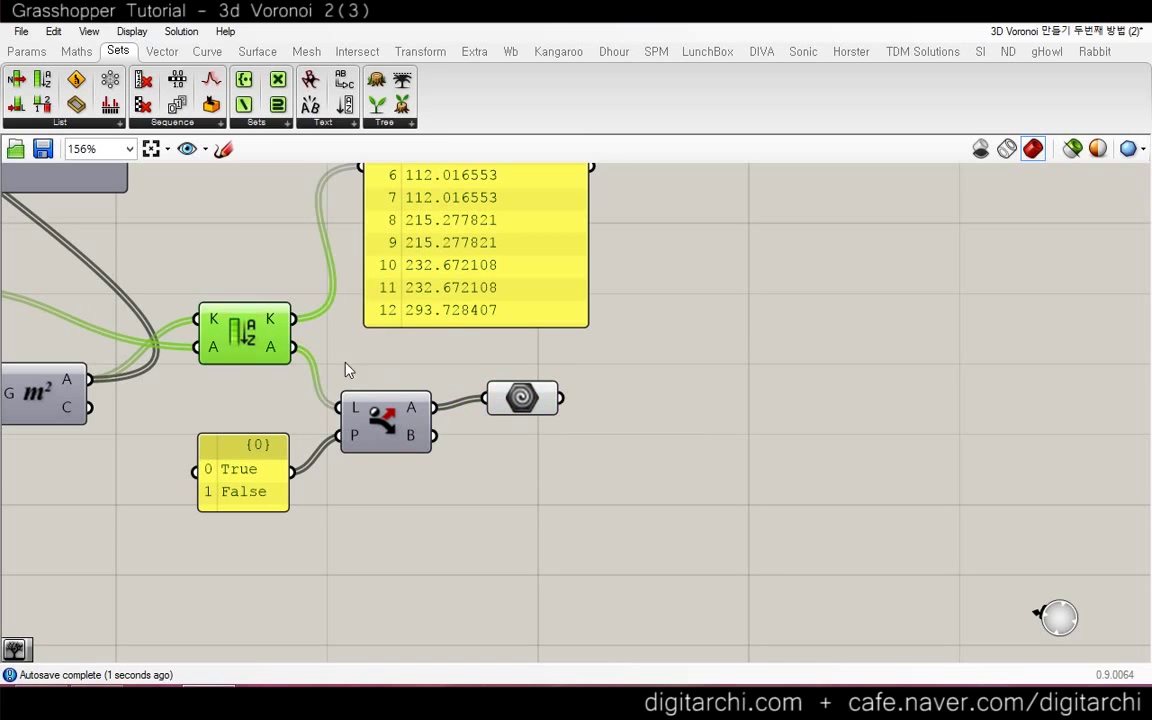
Duplicate the Geometry parameter below the original, connect the copy to Dispatch's B output, and bring the Grasshopper window beside the Rhino viewport
left_click(510, 408)
key("ctrl+c")
key("ctrl+v")
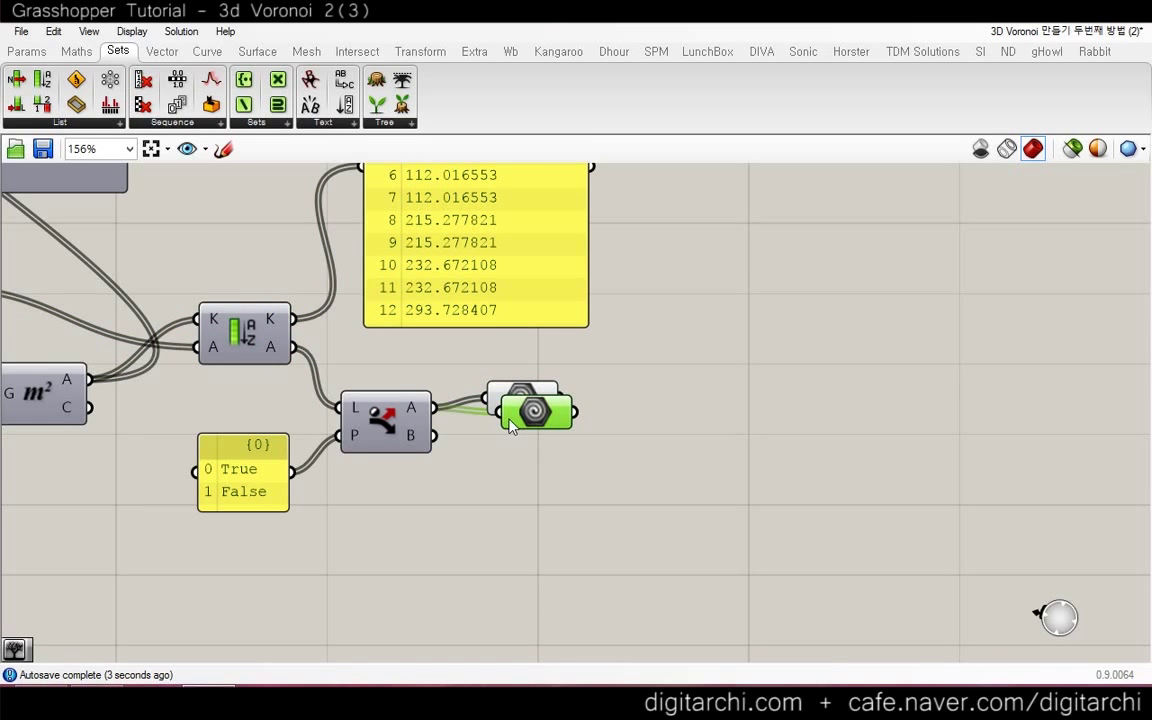
left_click_drag(536, 422, 537, 480)
left_click_drag(576, 12, 1151, 80)
right_click_drag(1024, 428, 685, 362)
Bake the Geometry parameter on Dispatch's A output and delete the baked curves from Rhino
left_click(778, 336)
middle_click(777, 337)
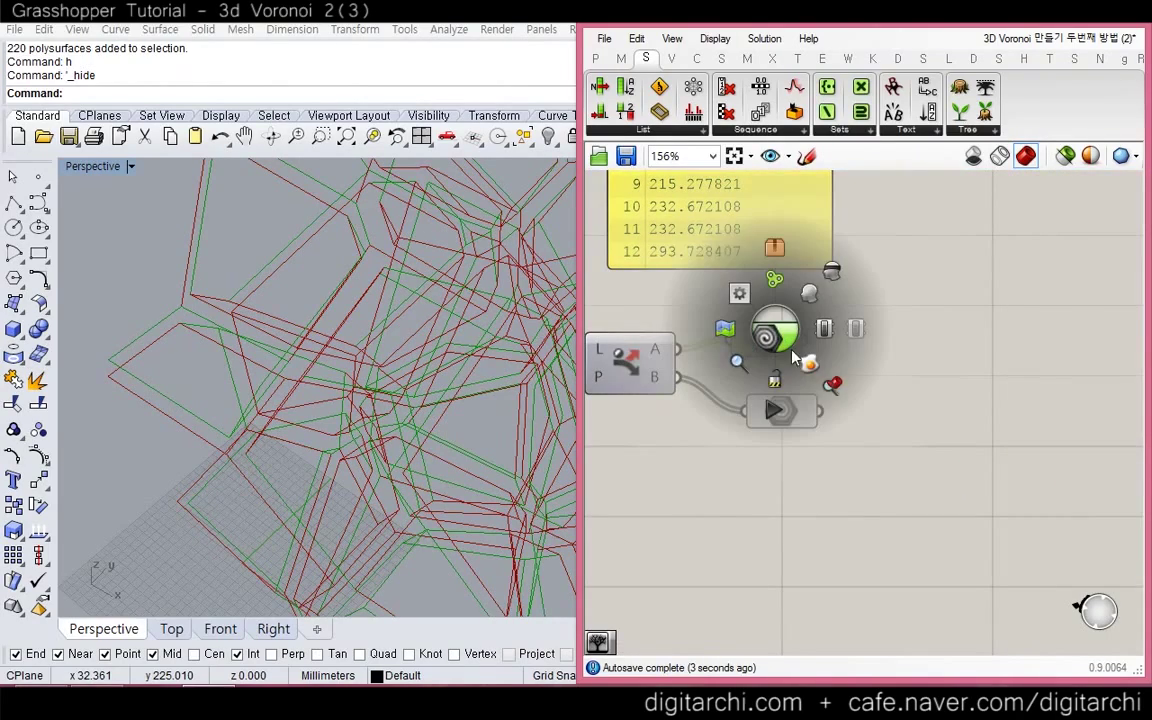
left_click(805, 368)
left_click(214, 369)
key("ctrl+a")
scroll(229, 417, "down", 6)
right_click_drag(301, 435, 318, 374)
key("Delete")
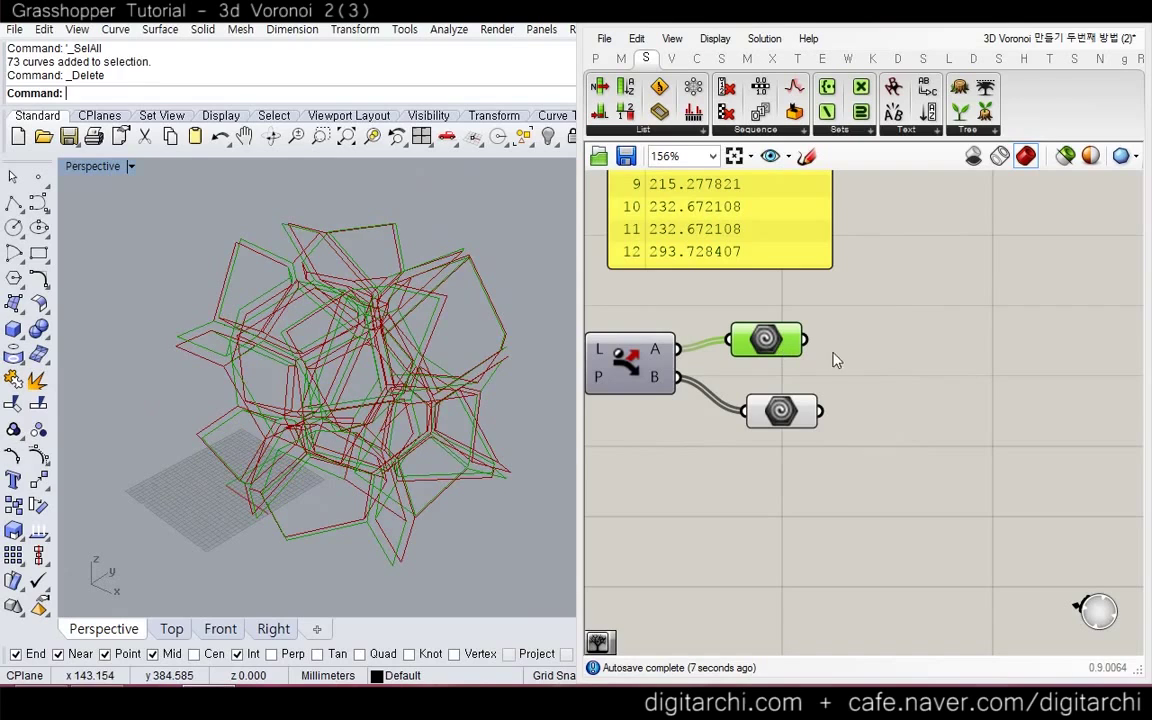
Examine the polylines from Dispatch's A output in the viewport by hiding and highlighting them against the B set
left_click(765, 342)
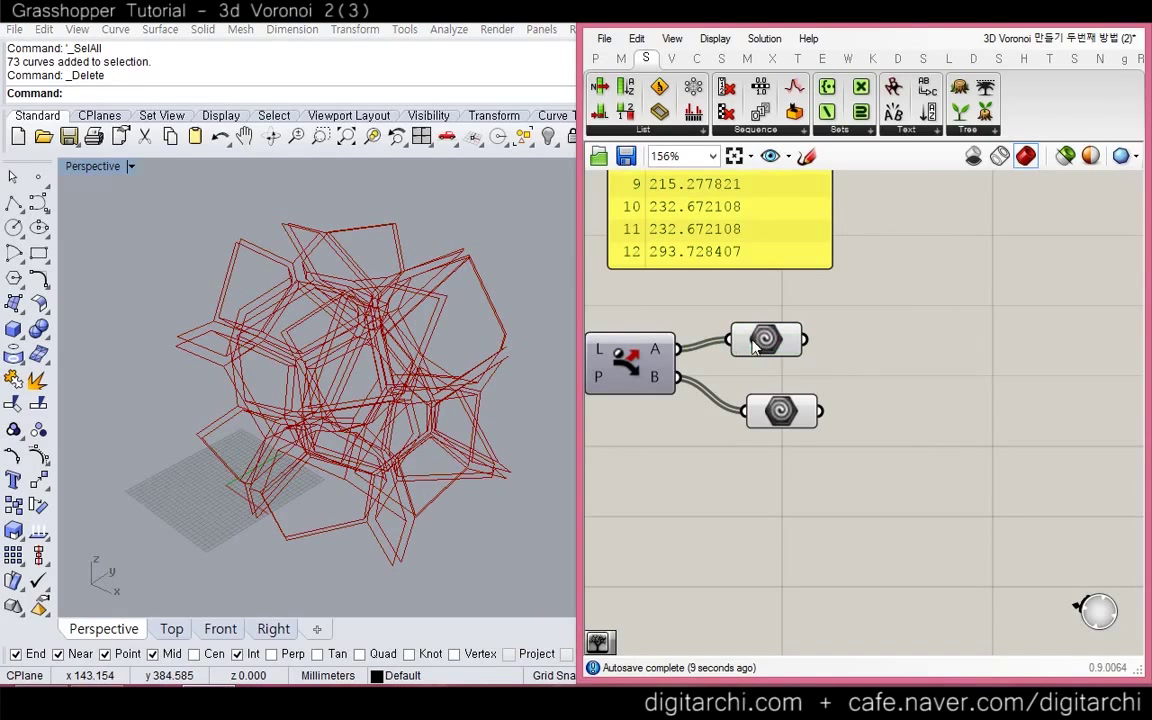
scroll(740, 385, "down", 6)
scroll(720, 378, "up", 5)
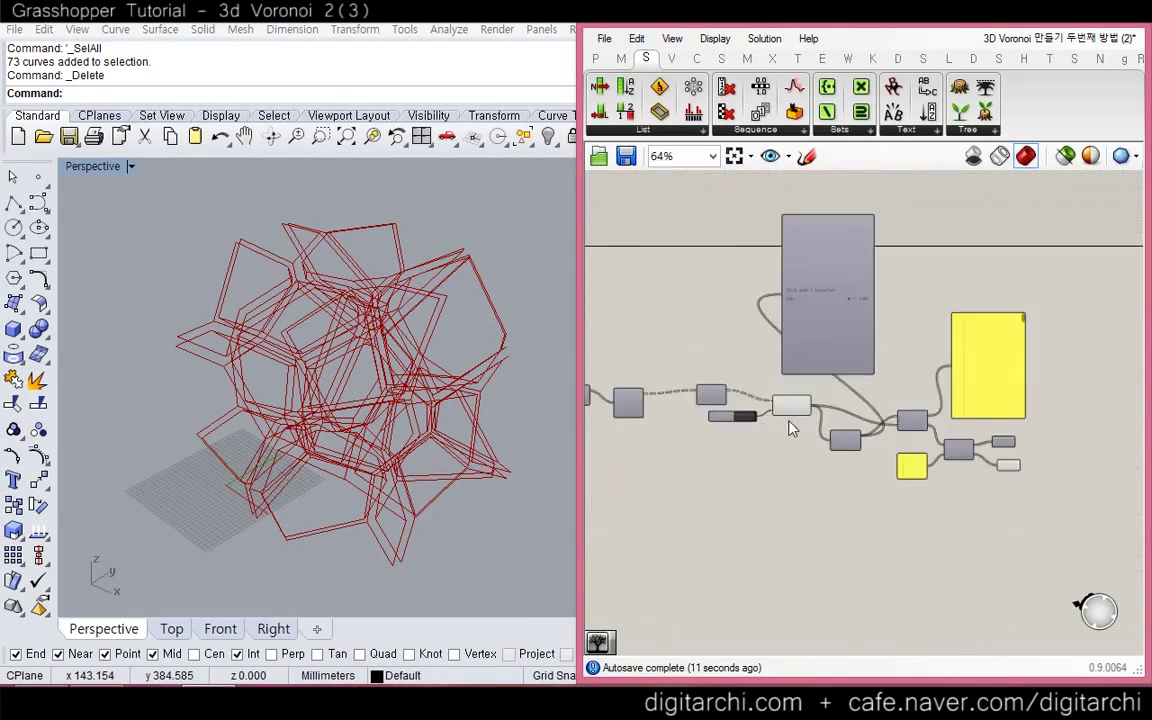
scroll(772, 487, "down", 6)
scroll(923, 480, "up", 8)
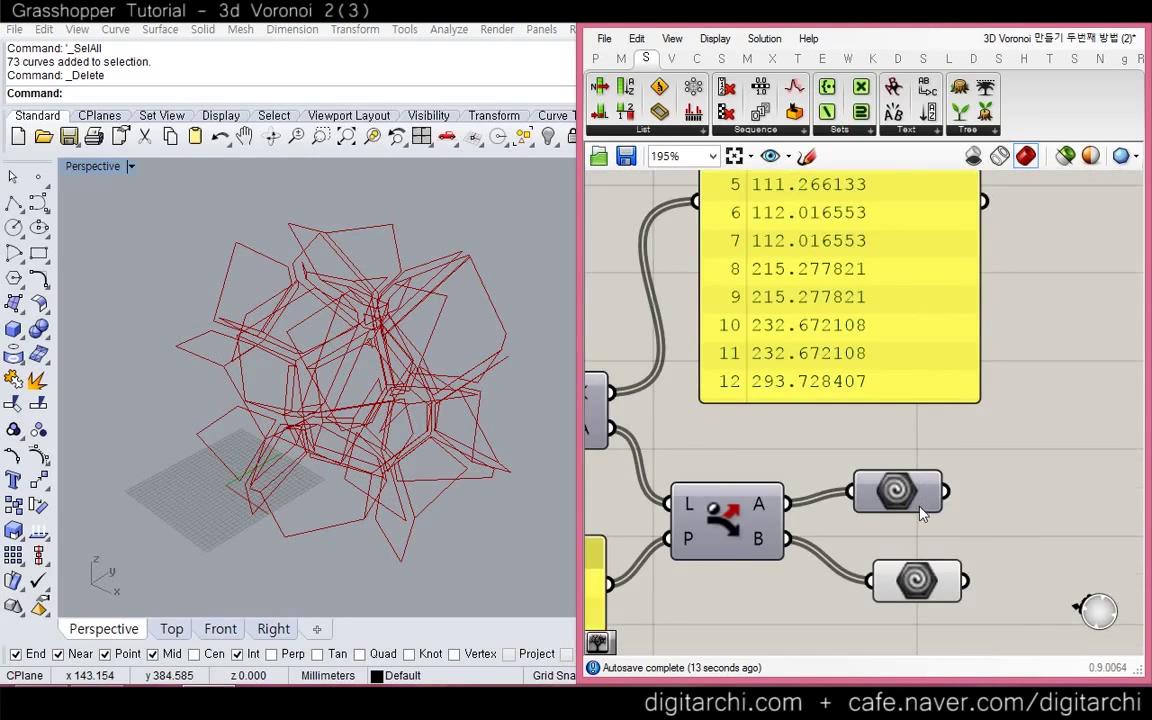
left_click(890, 482)
right_click_drag(958, 538, 898, 485)
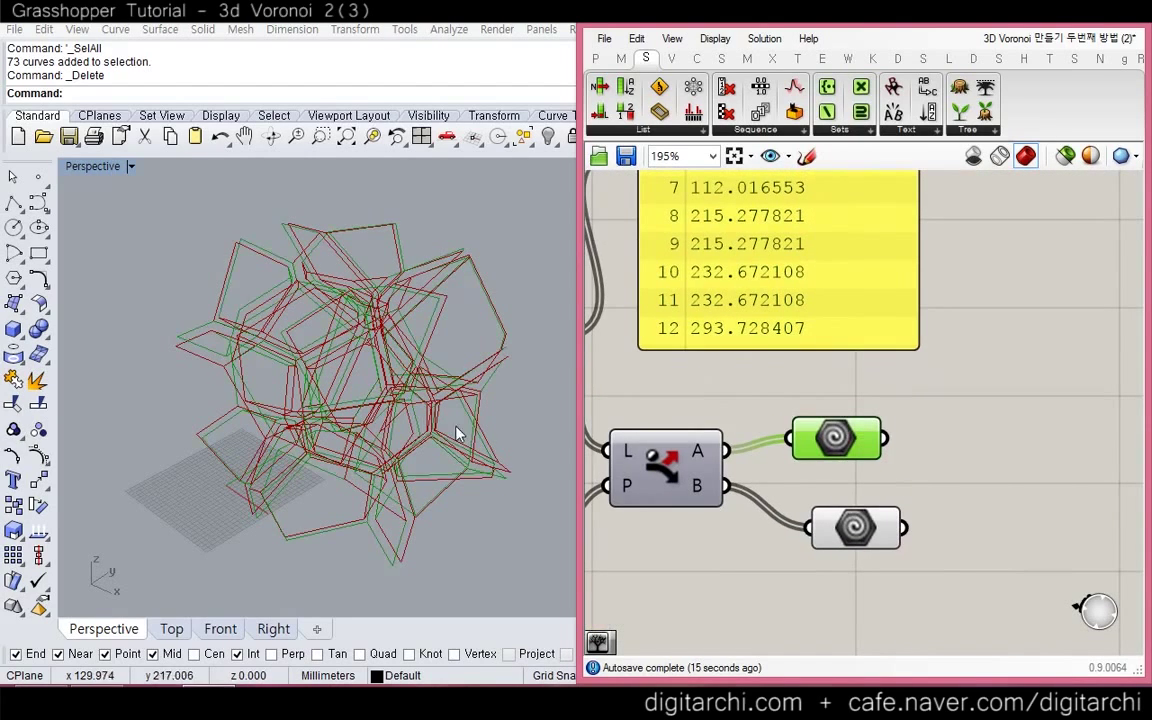
right_click_drag(410, 382, 470, 500)
Compare the two dispatched polyline sets up close, highlighting the B set and the A set in turn
left_click(856, 531)
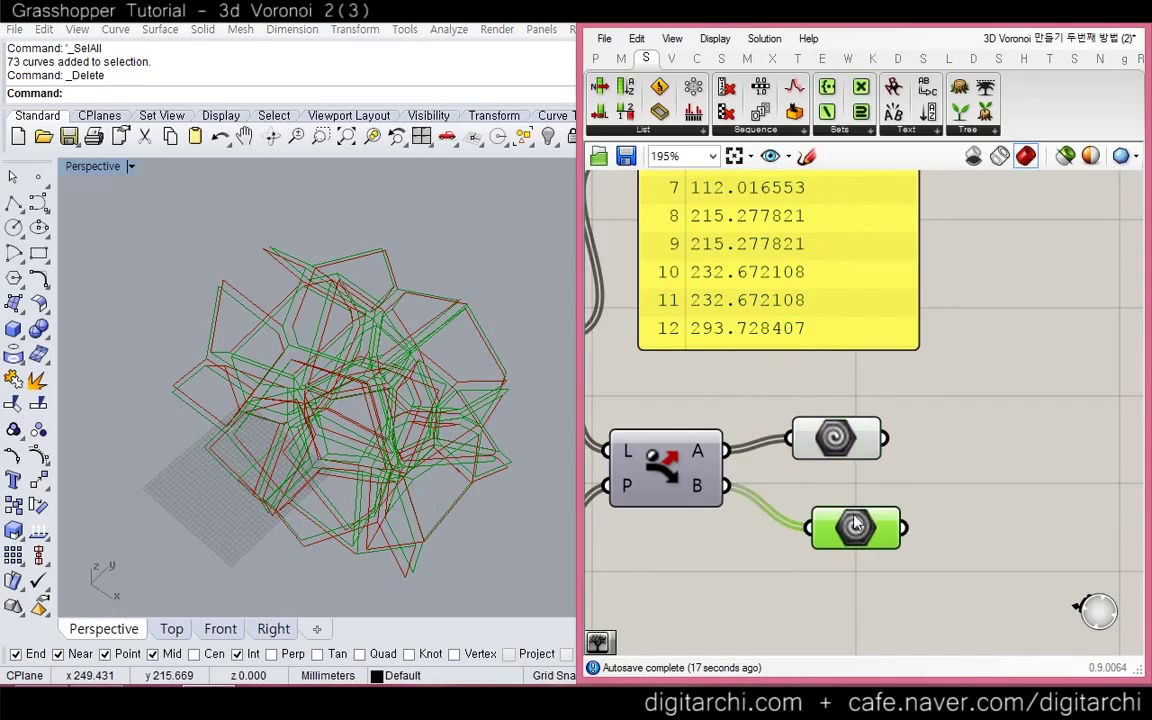
left_click_drag(848, 486, 798, 387)
left_click(864, 530)
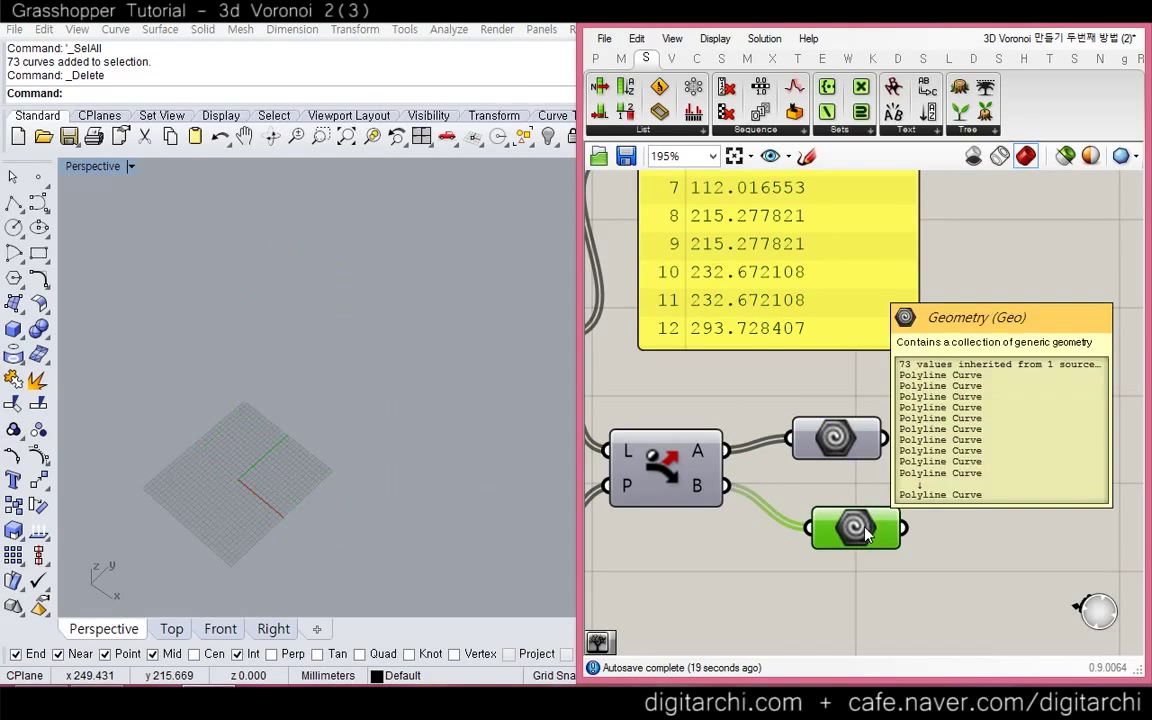
left_click(838, 440)
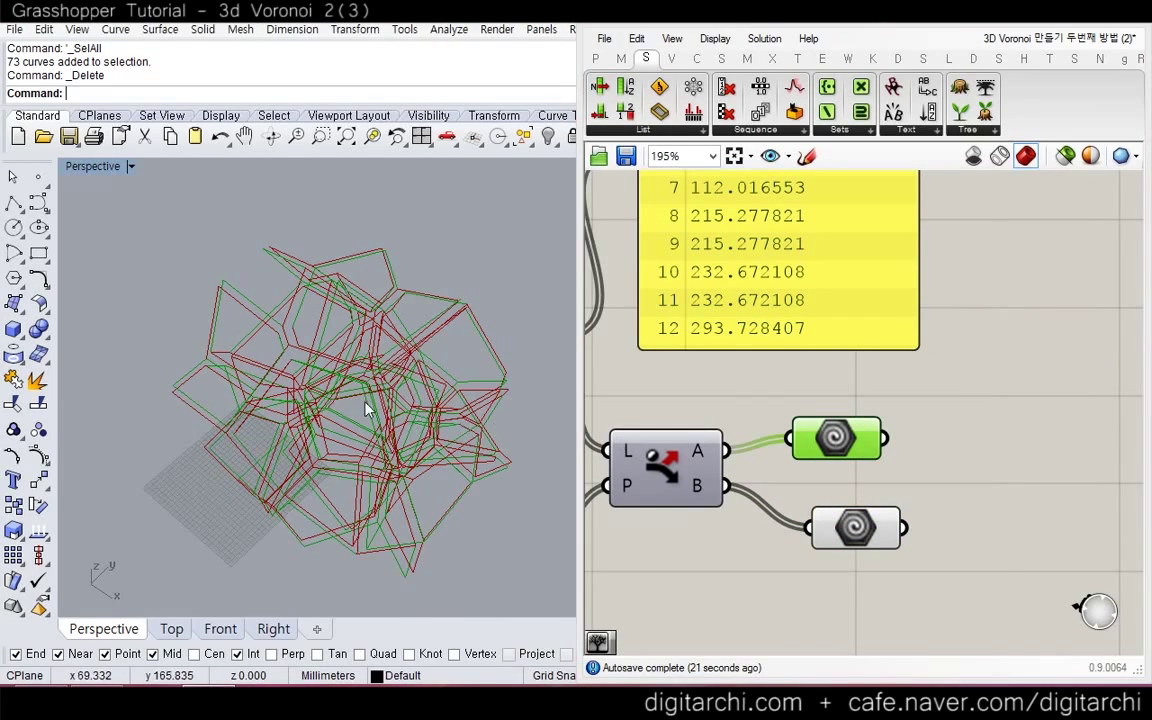
scroll(211, 404, "up", 8)
scroll(250, 415, "down", 8)
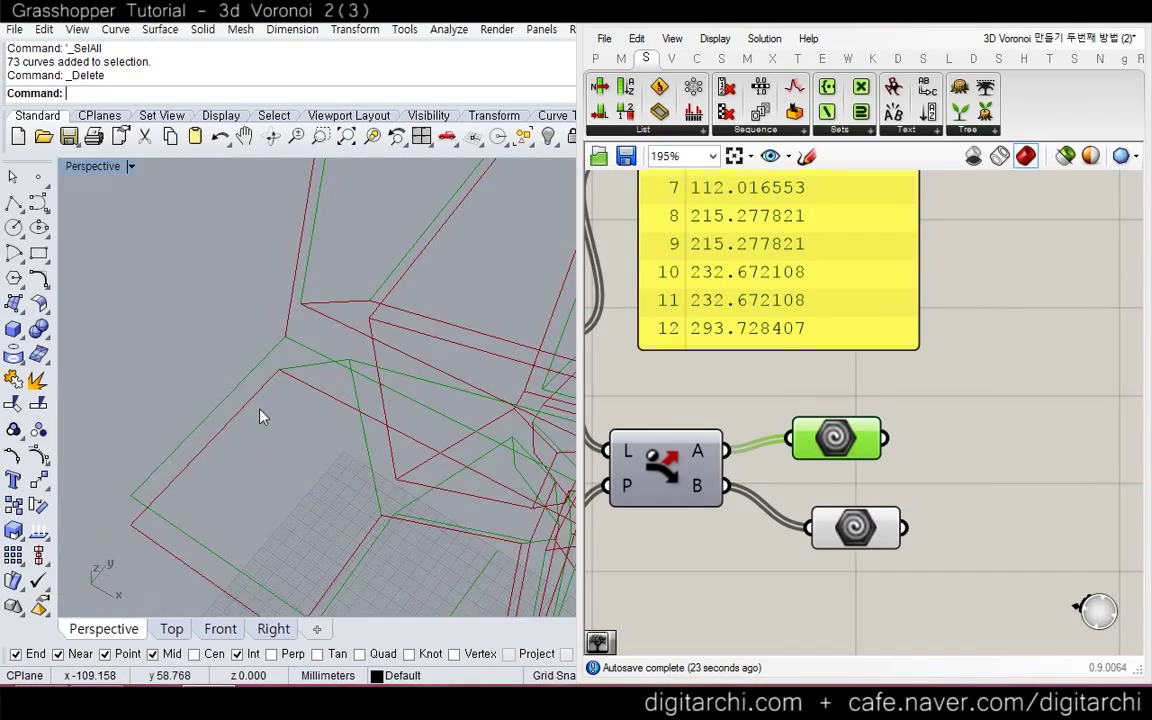
left_click(920, 393)
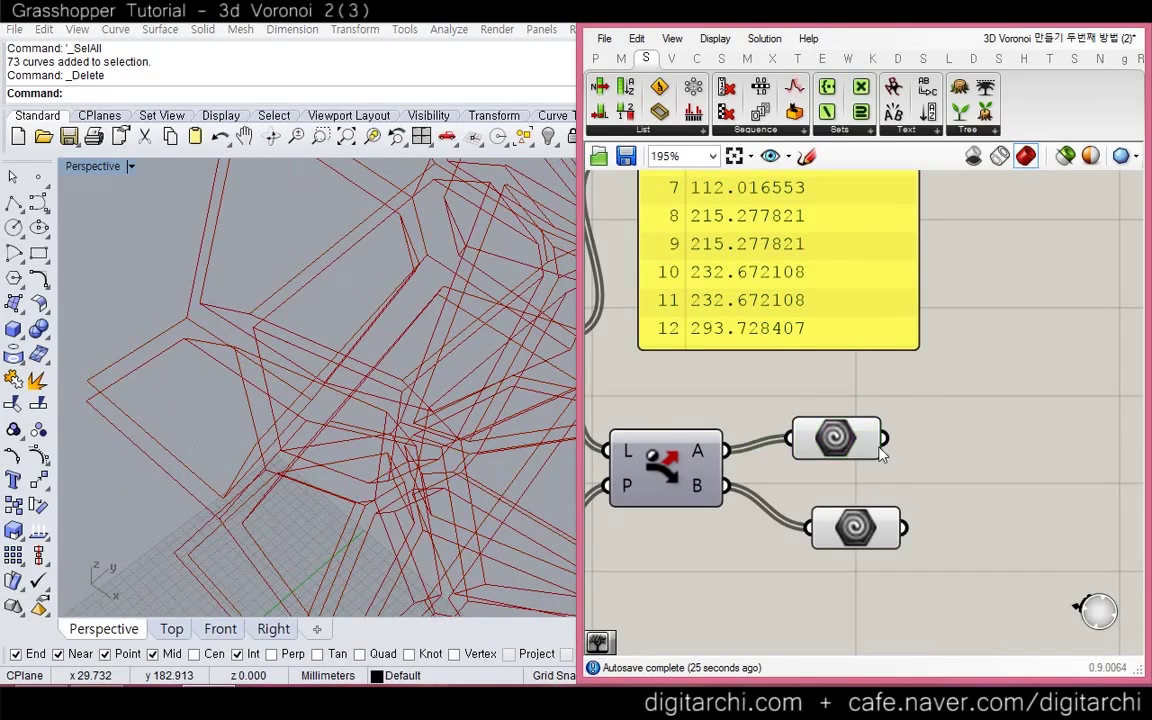
Move the A-output Geometry parameter slightly away from Dispatch and highlight the polylines of both Geometry parameters again
left_click_drag(838, 449, 863, 452)
left_click(928, 452)
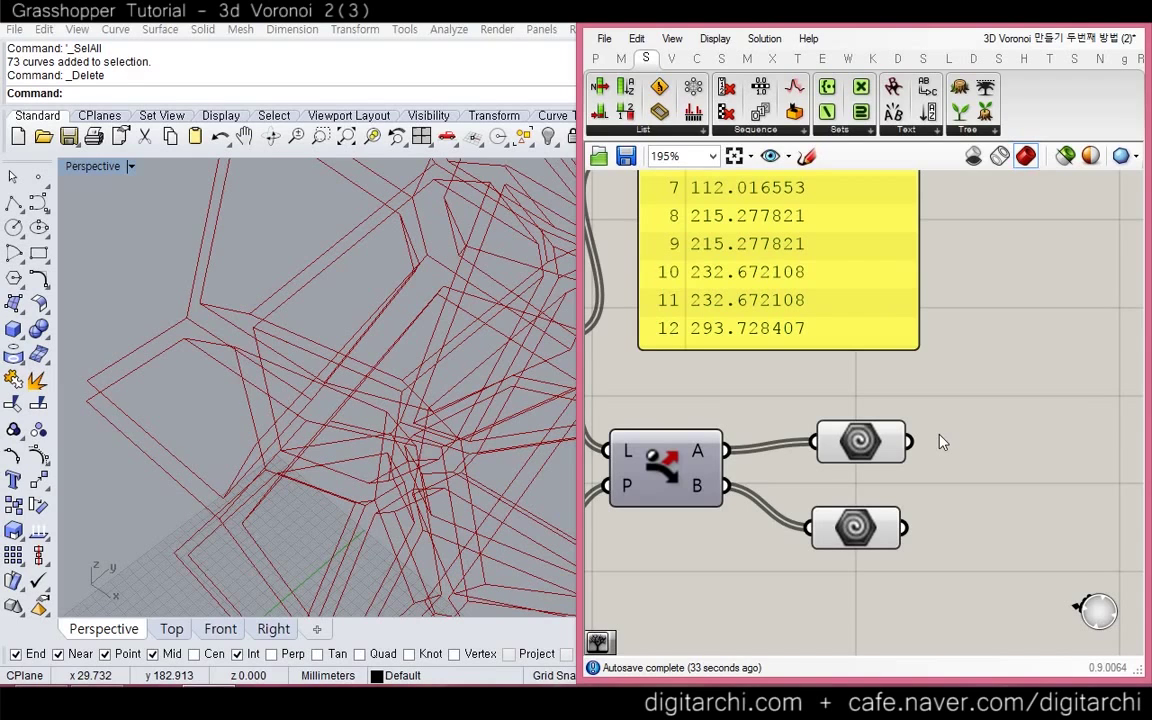
right_click_drag(838, 420, 804, 371)
left_click(840, 407)
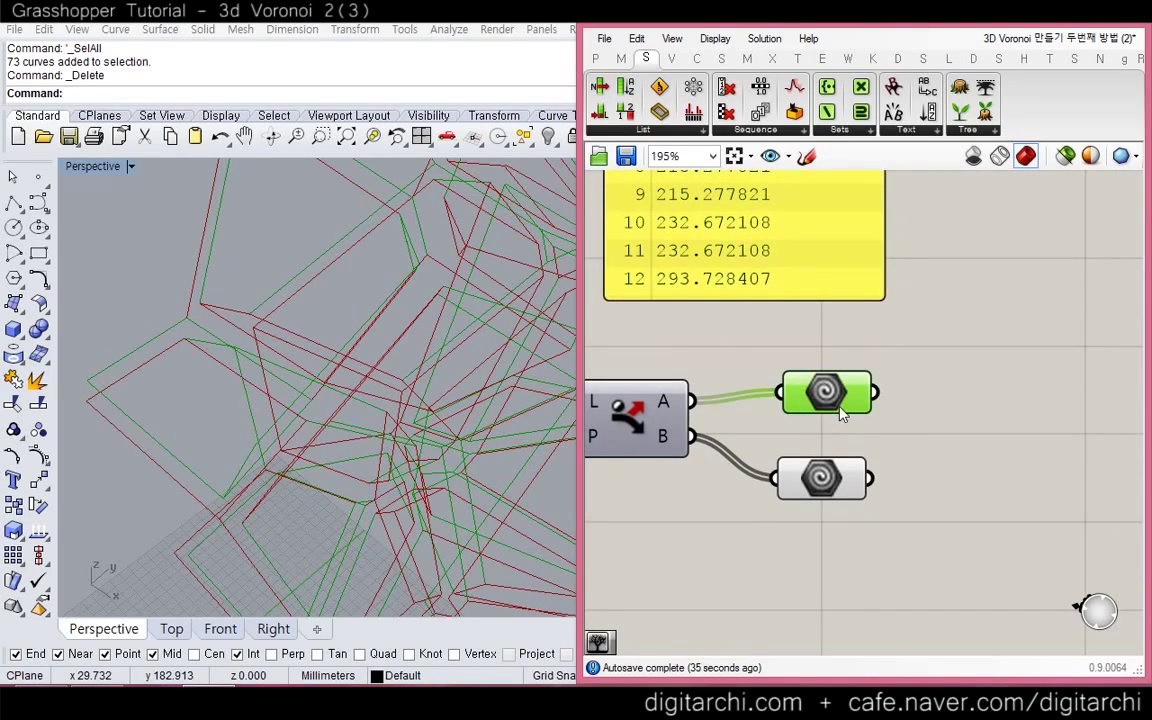
left_click(847, 426)
left_click(838, 404)
left_click(832, 472)
left_click(965, 455)
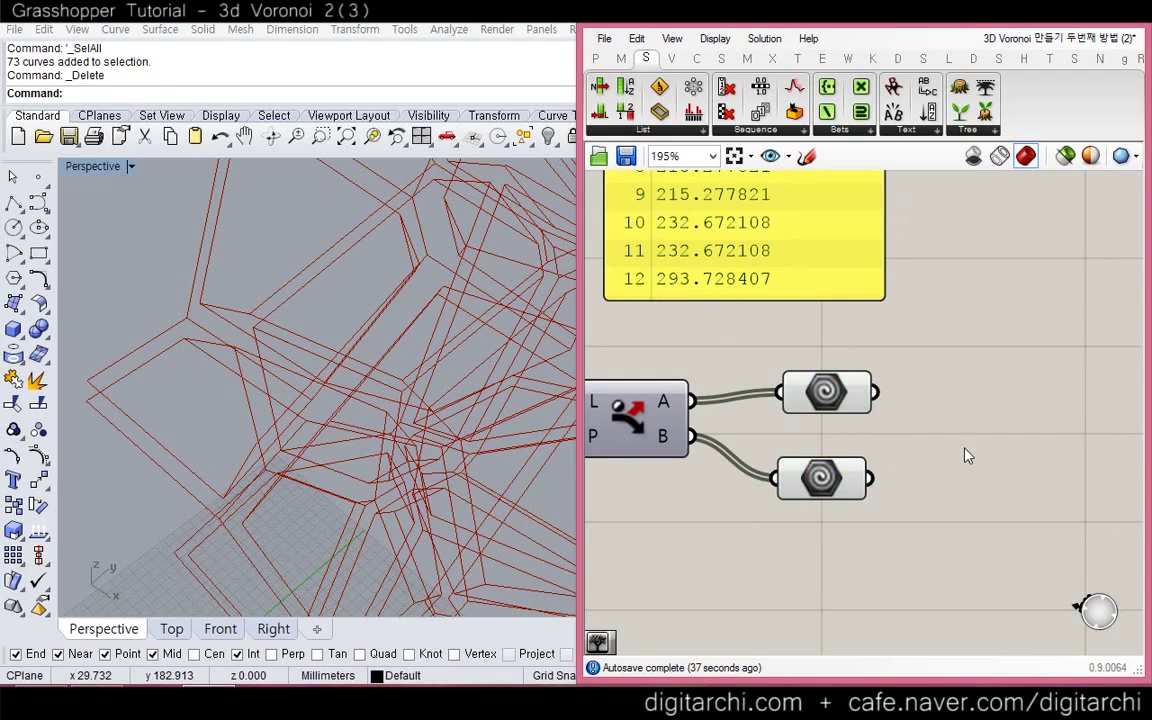
Add a Loft component and a Param Viewer beside the two Geometry parameters
double_click(968, 456)
type("loft")
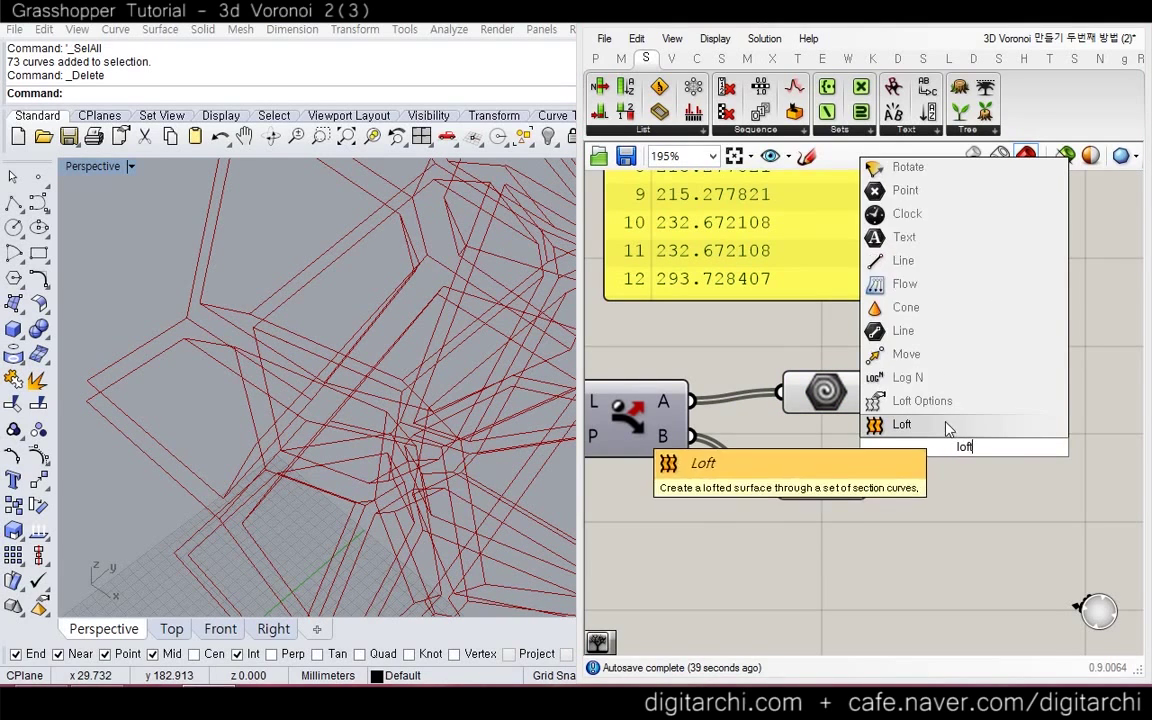
left_click(948, 426)
double_click(898, 362)
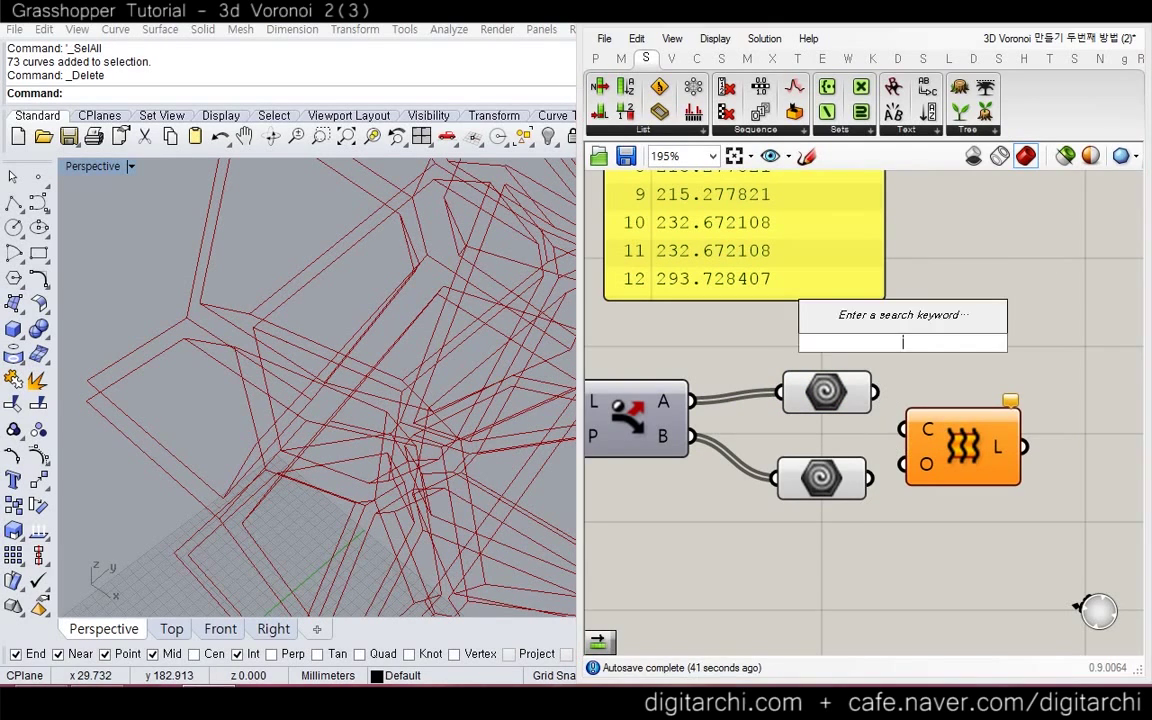
type("par")
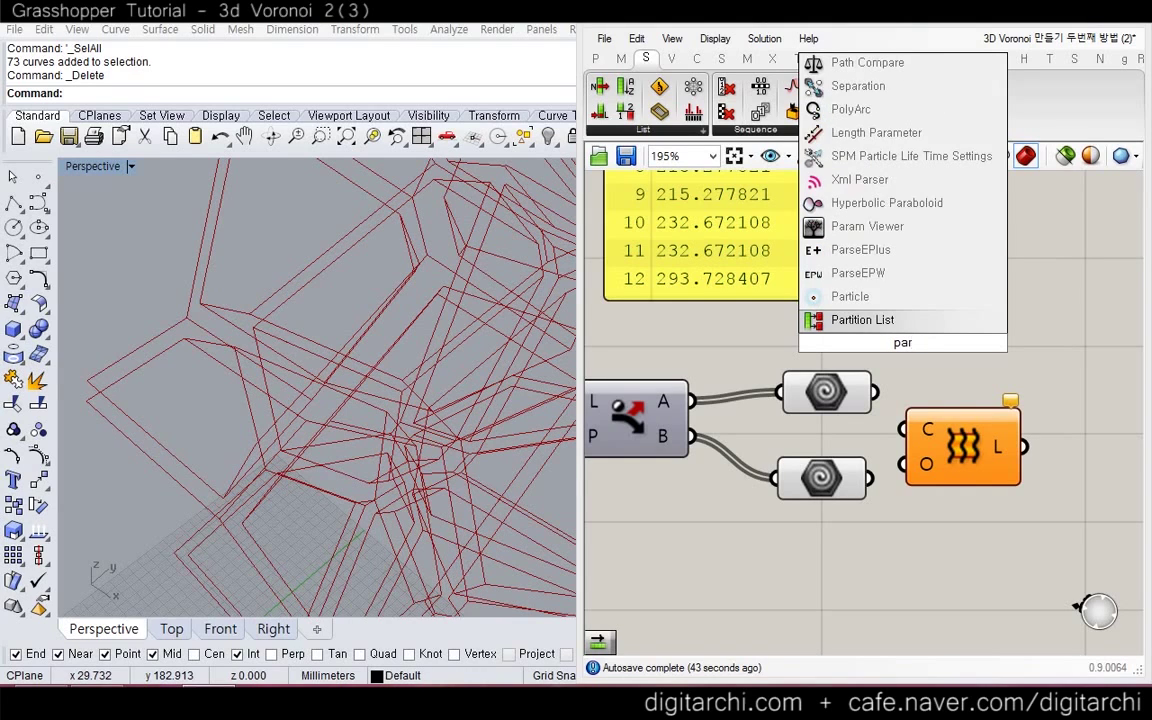
type("am")
key("Return")
right_click_drag(903, 345, 759, 326)
left_click_drag(759, 326, 937, 332)
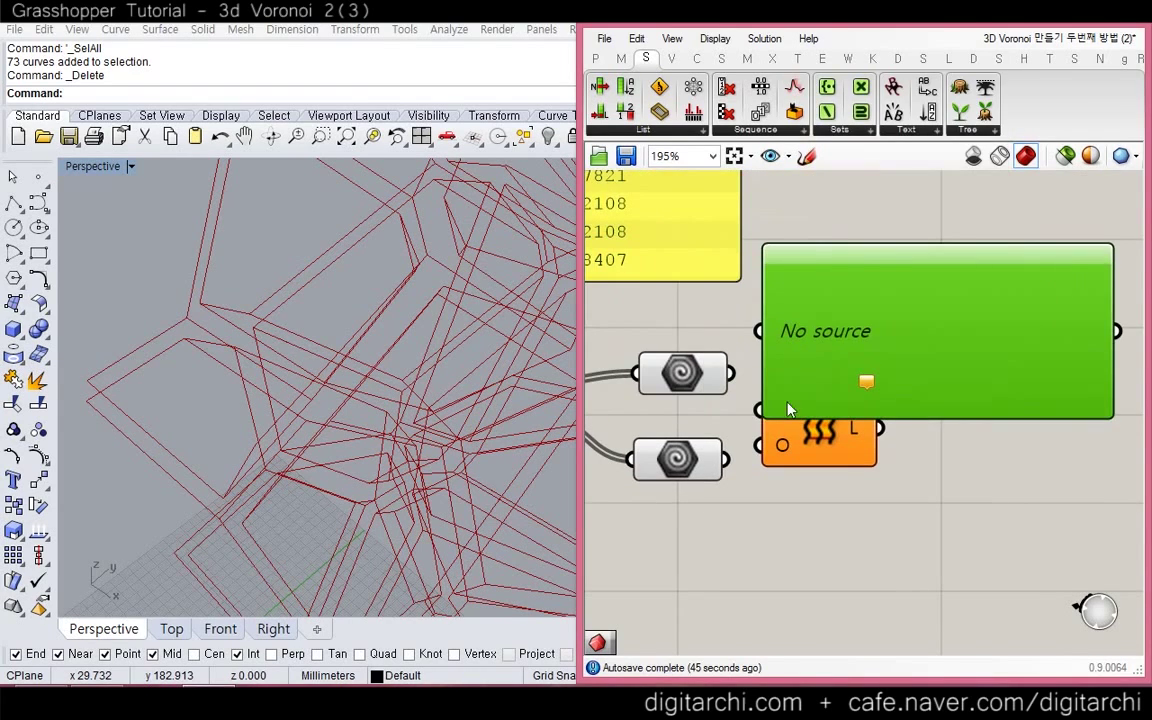
Inspect the data structure by connecting the B-output Geometry parameter to the Param Viewer, and place the viewer below Loft
left_click_drag(737, 384, 725, 462)
left_click_drag(827, 425, 912, 462)
left_click(727, 511)
right_click_drag(727, 511, 971, 537)
right_click_drag(686, 437, 468, 482)
scroll(839, 514, "down", 1)
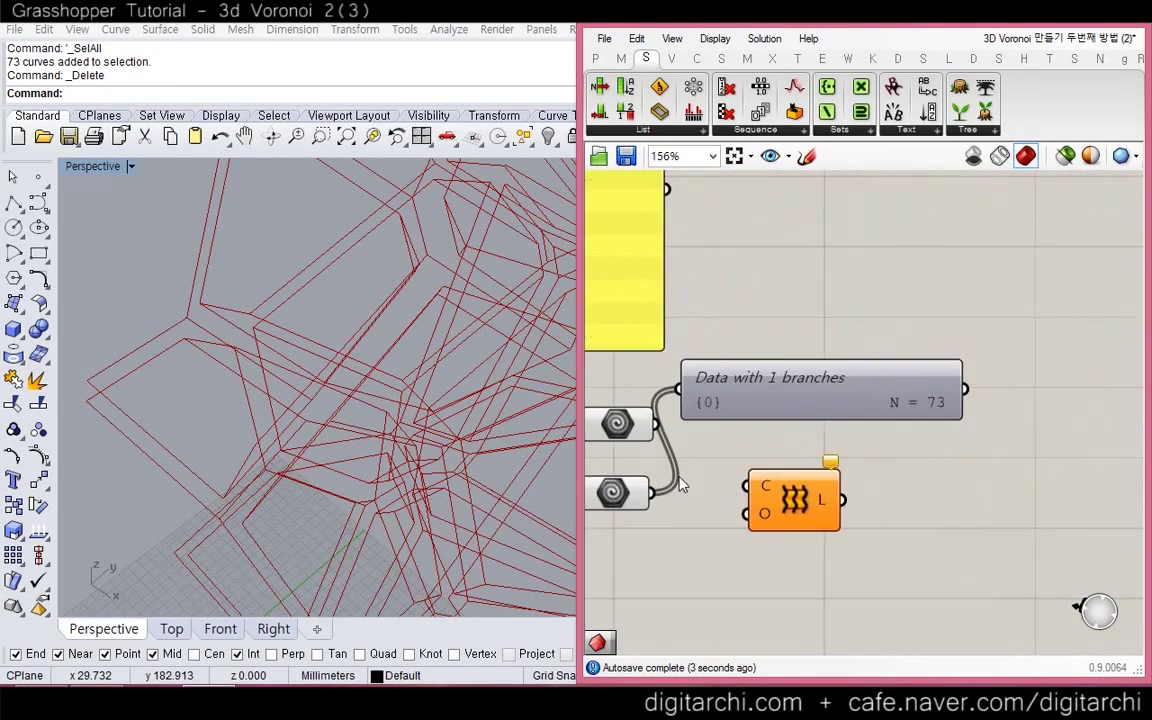
scroll(706, 407, "up", 3)
scroll(716, 445, "down", 3)
right_click_drag(716, 446, 736, 434)
left_click_drag(734, 425, 741, 565)
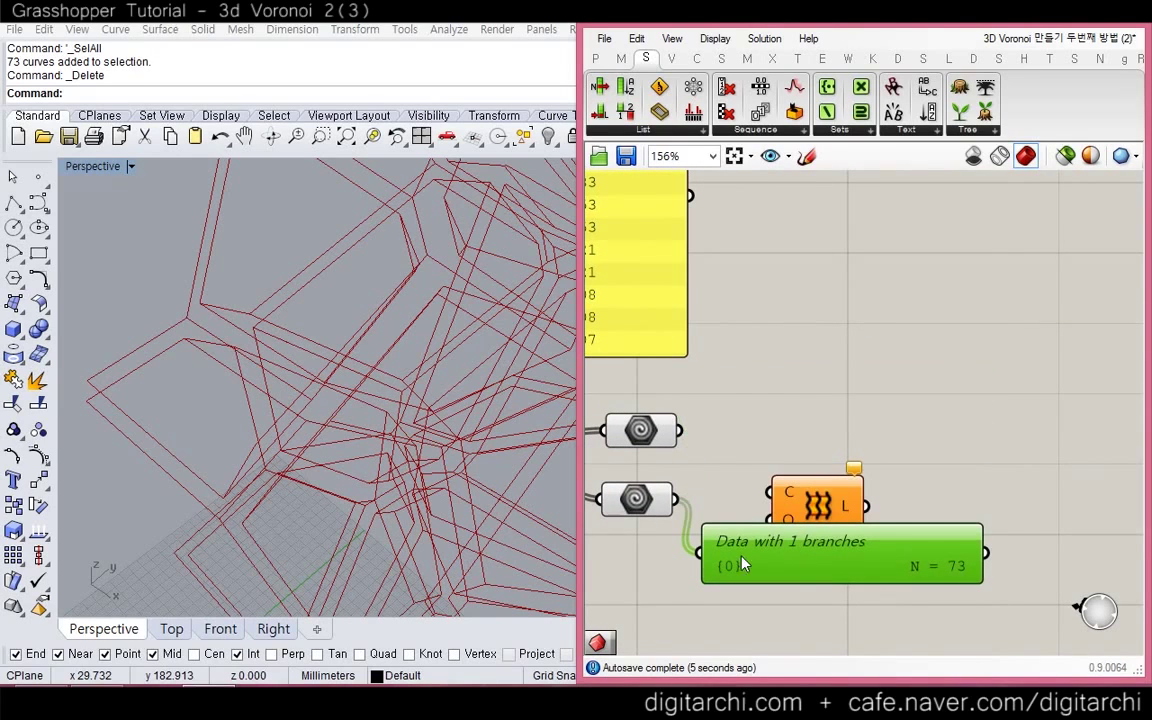
Connect both Geometry parameters to Loft's Curves input and graft both parameters
left_click_drag(760, 488, 817, 455)
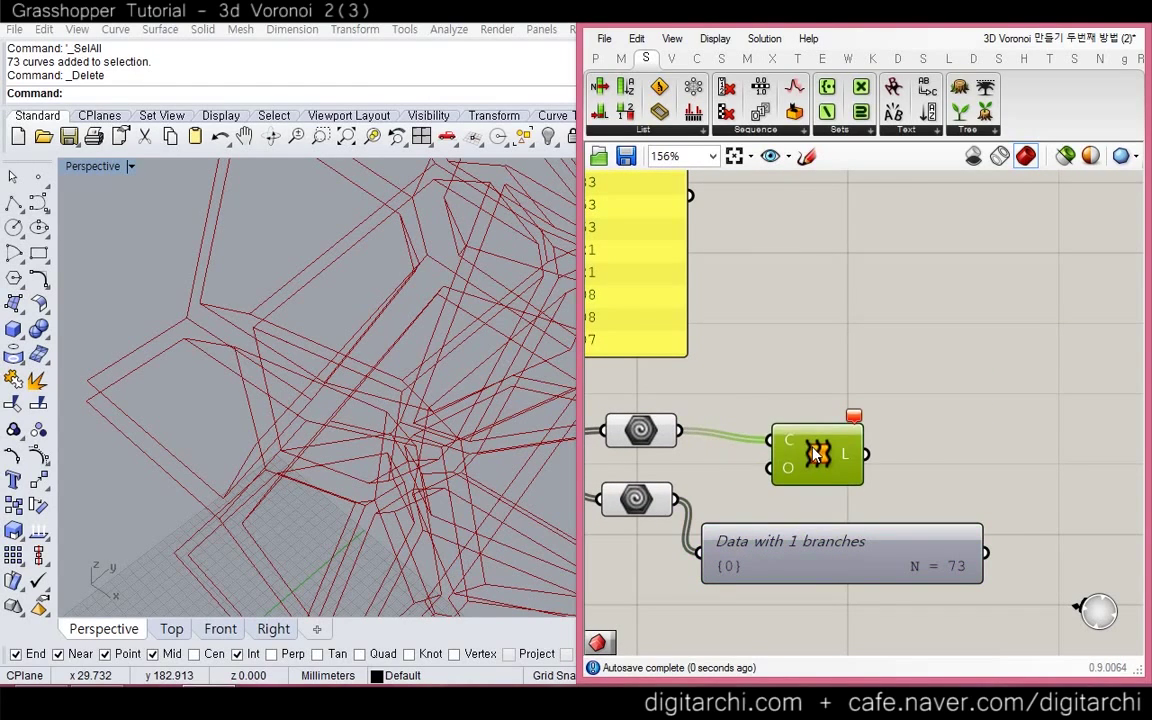
left_click(703, 450)
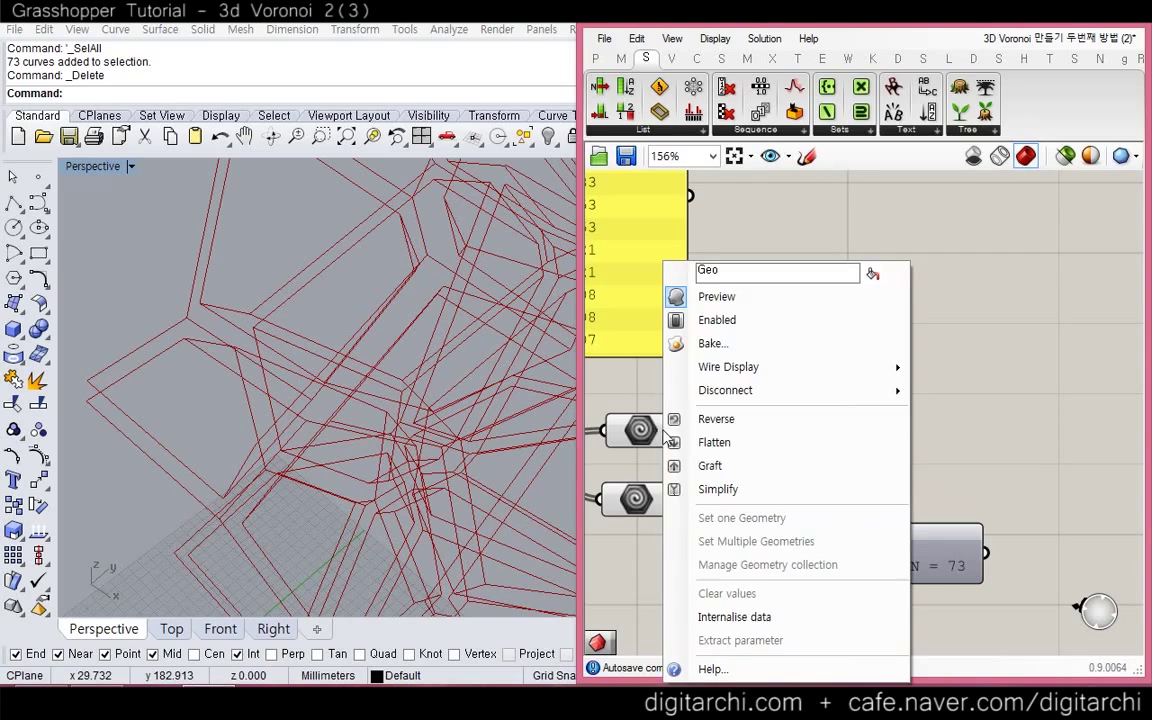
right_click(663, 432)
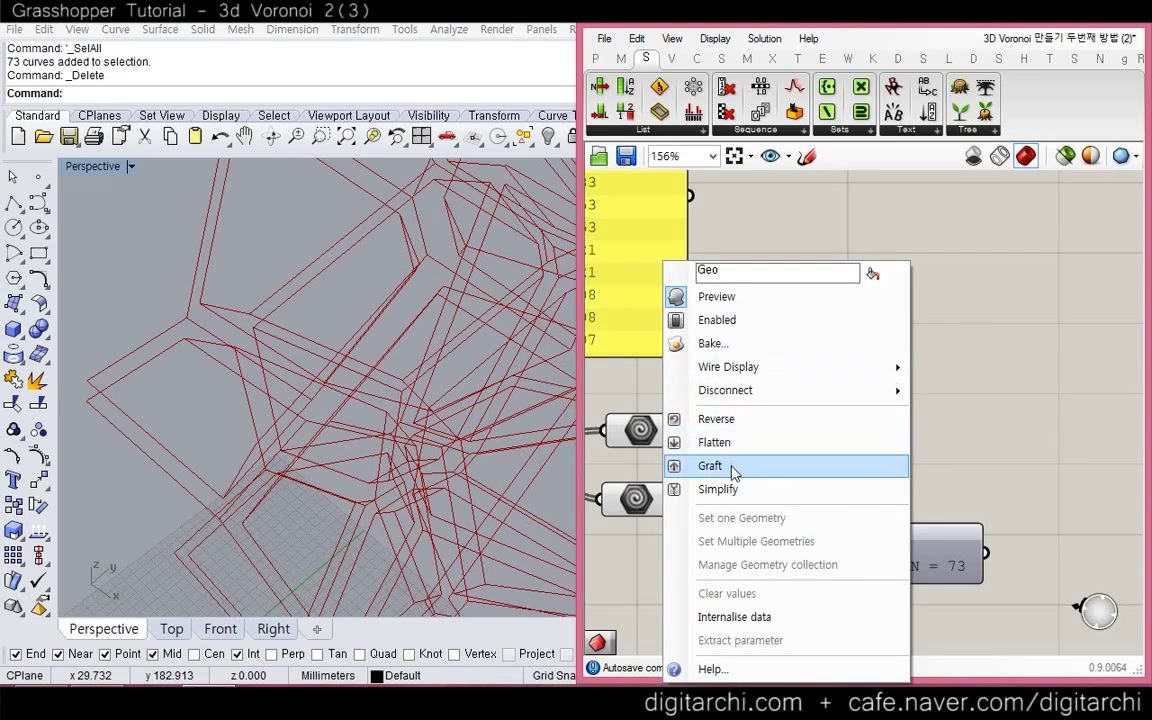
left_click(728, 466)
right_click(658, 432)
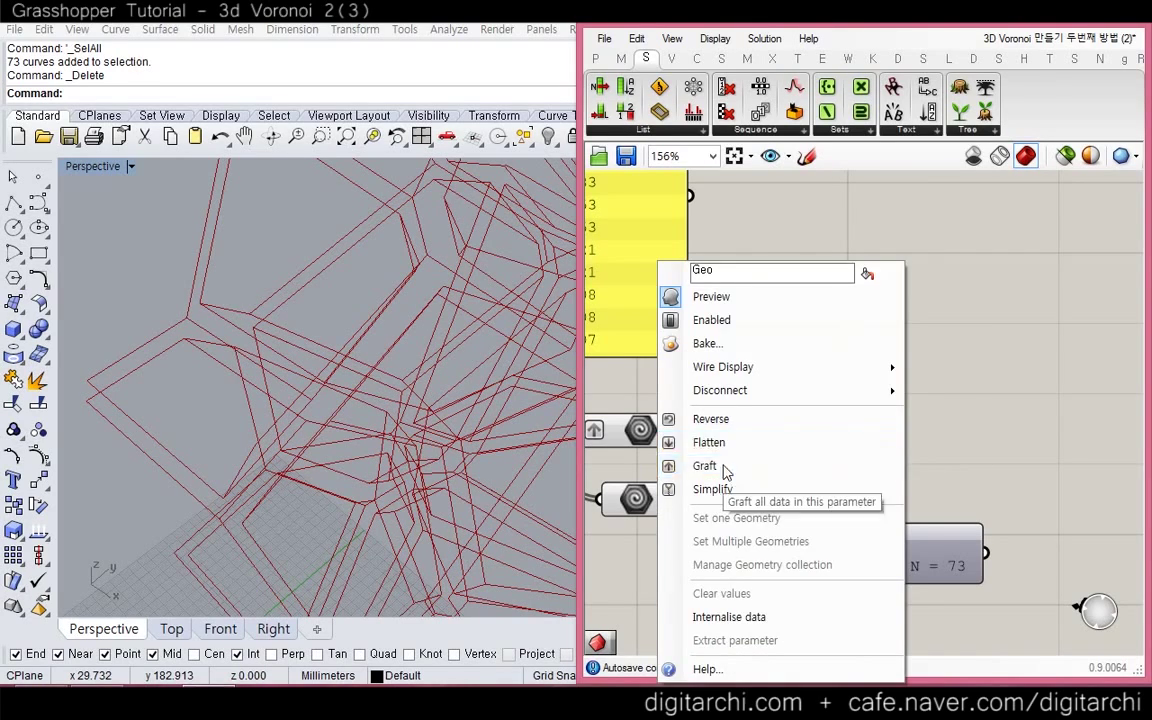
left_click(728, 467)
Show the hidden Rhino objects and examine the earlier lofted Voronoi frame up close for comparison
scroll(437, 478, "down", 6)
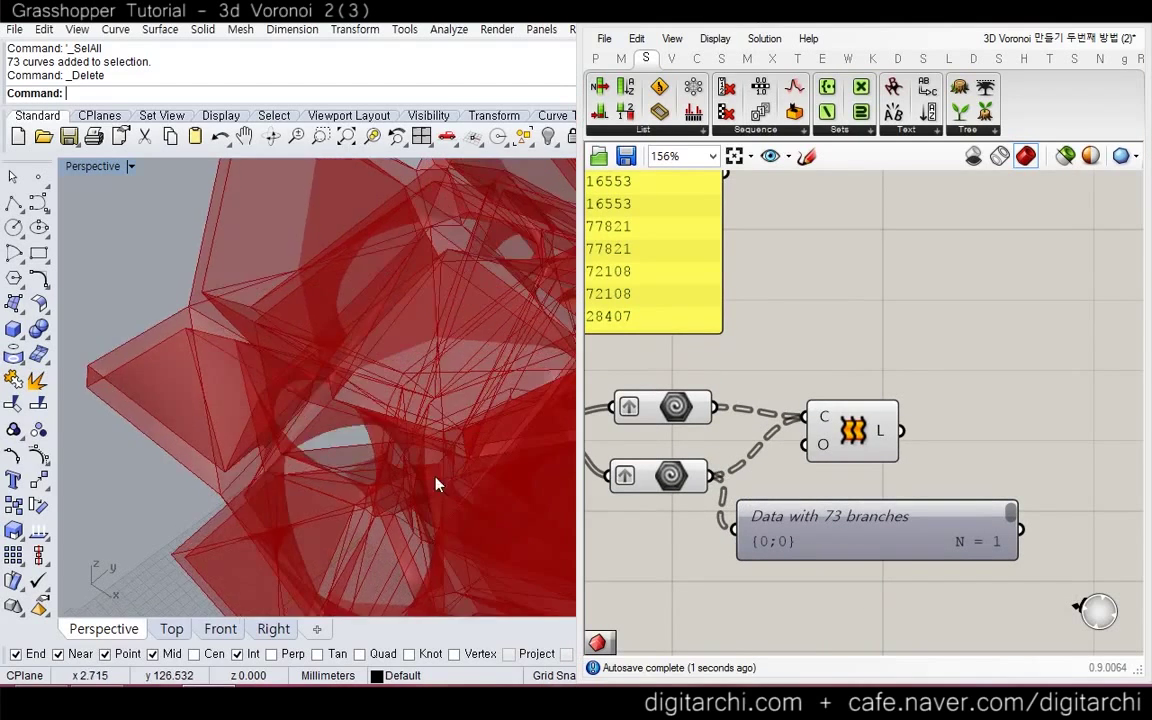
type("sh")
key("Return")
left_click(366, 270)
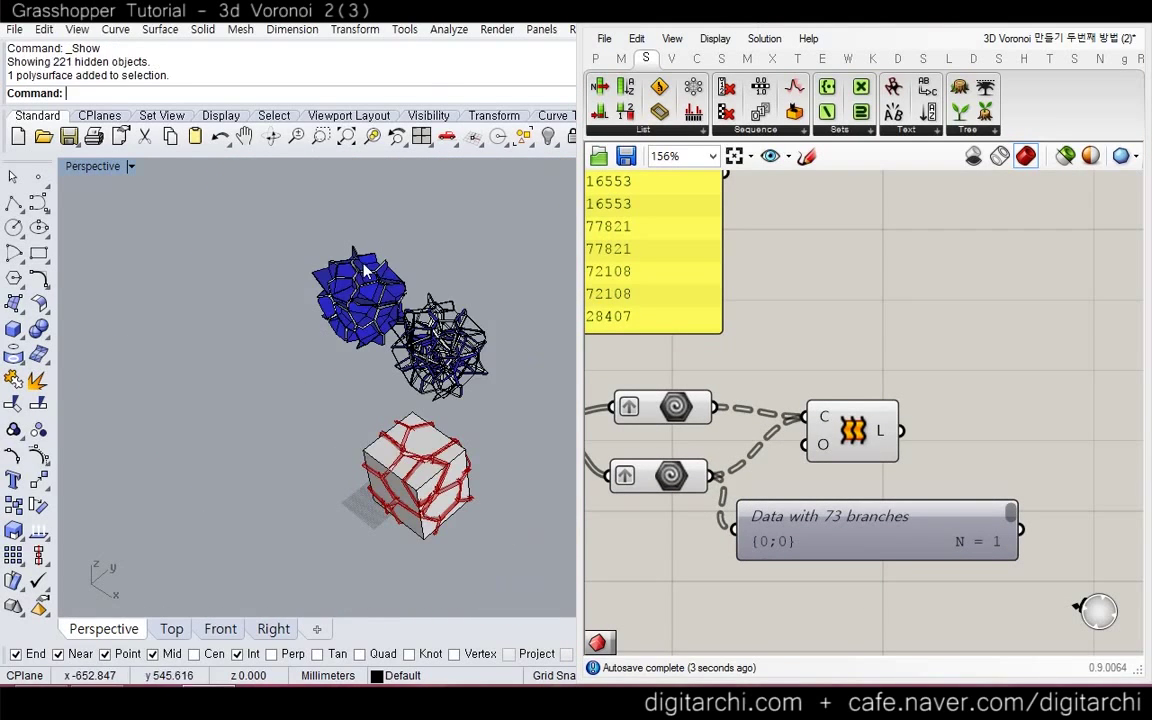
type("zs")
key("Return")
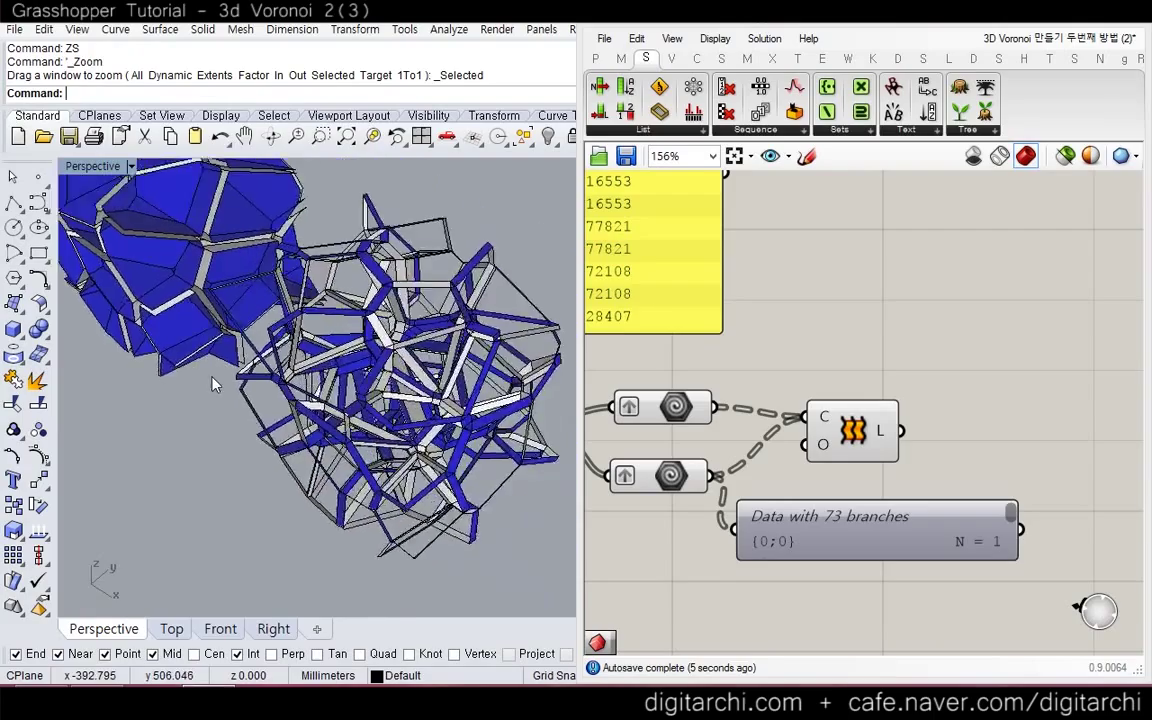
scroll(305, 408, "up", 5)
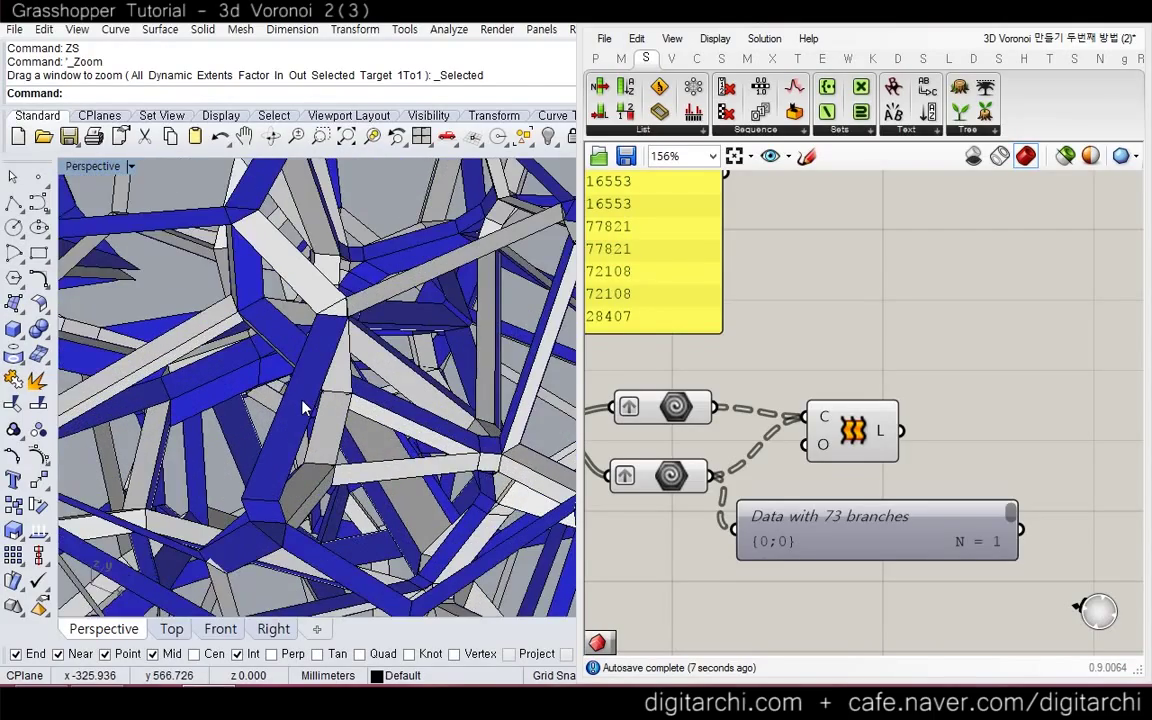
scroll(305, 408, "down", 8)
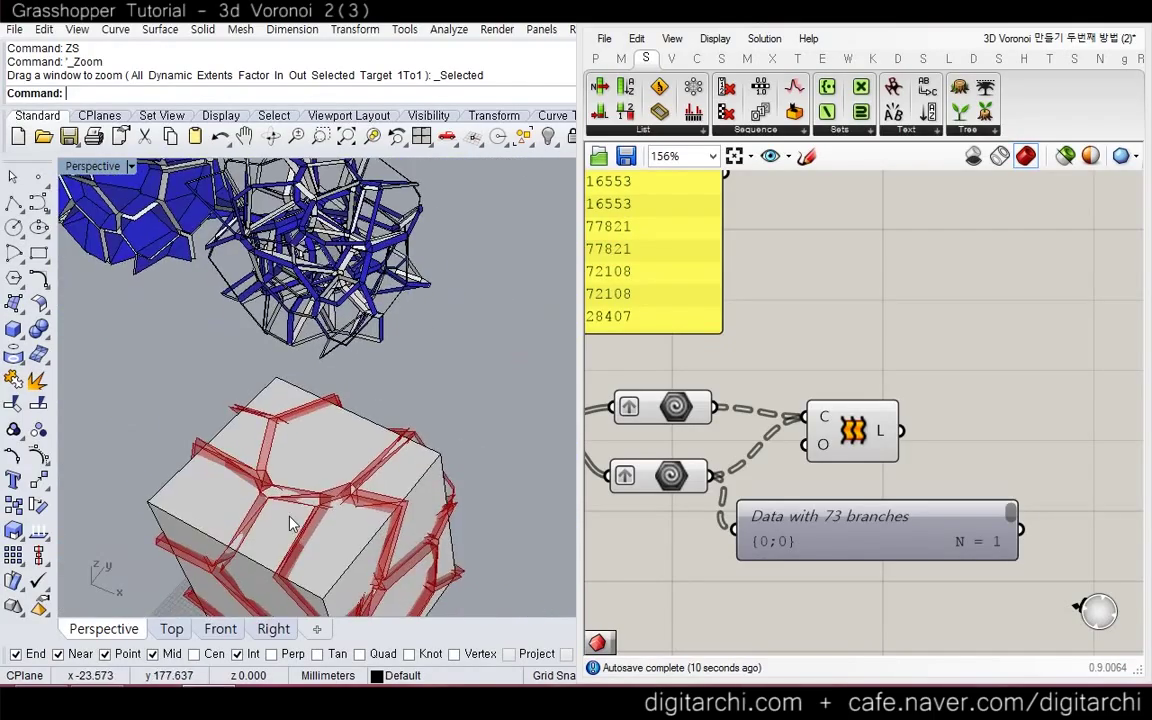
Hide the solid box covering the Loft preview and examine the lofted surfaces up close
left_click(287, 524)
type("h")
key("Return")
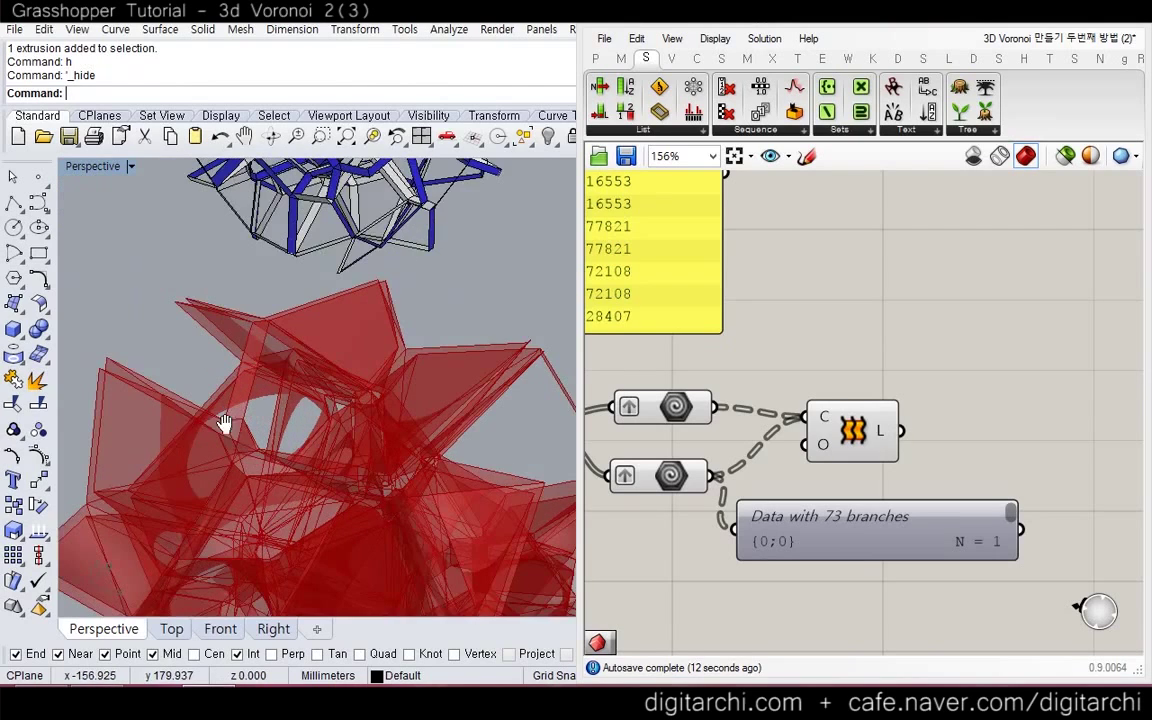
scroll(200, 405, "up", 3)
scroll(300, 435, "up", 4)
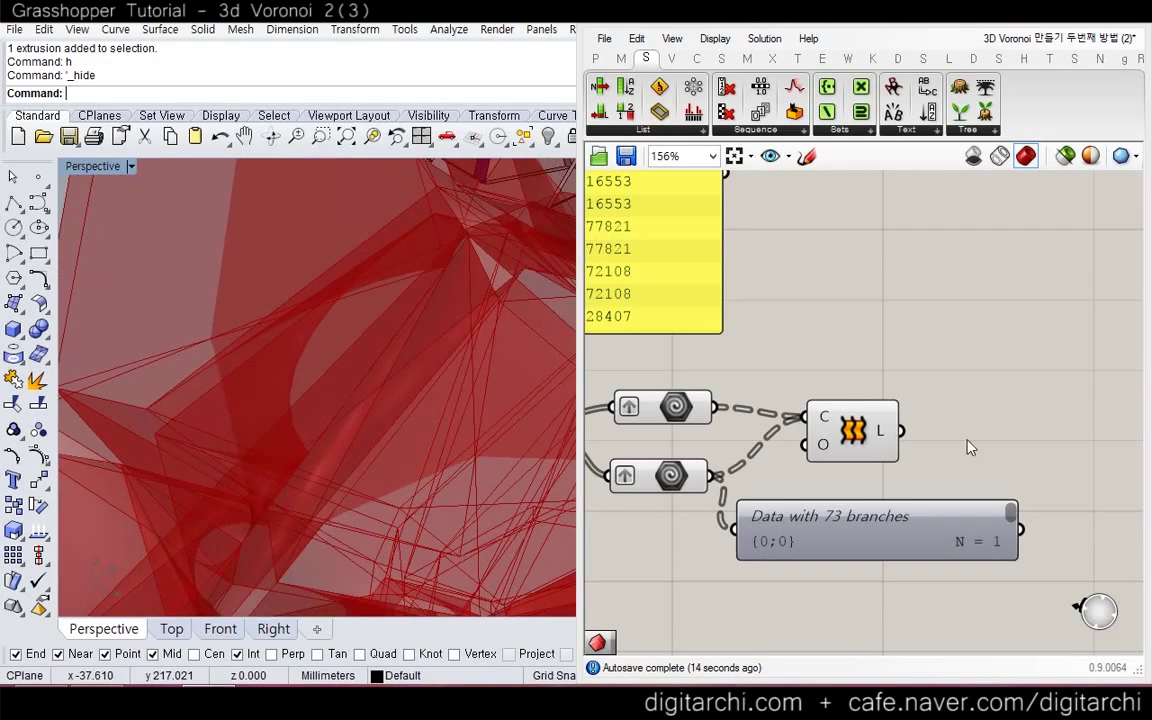
Hide all existing Rhino objects and bake the Loft component's surfaces
left_click(838, 440)
middle_click(835, 433)
left_click(426, 389)
key("ctrl+a")
type("h")
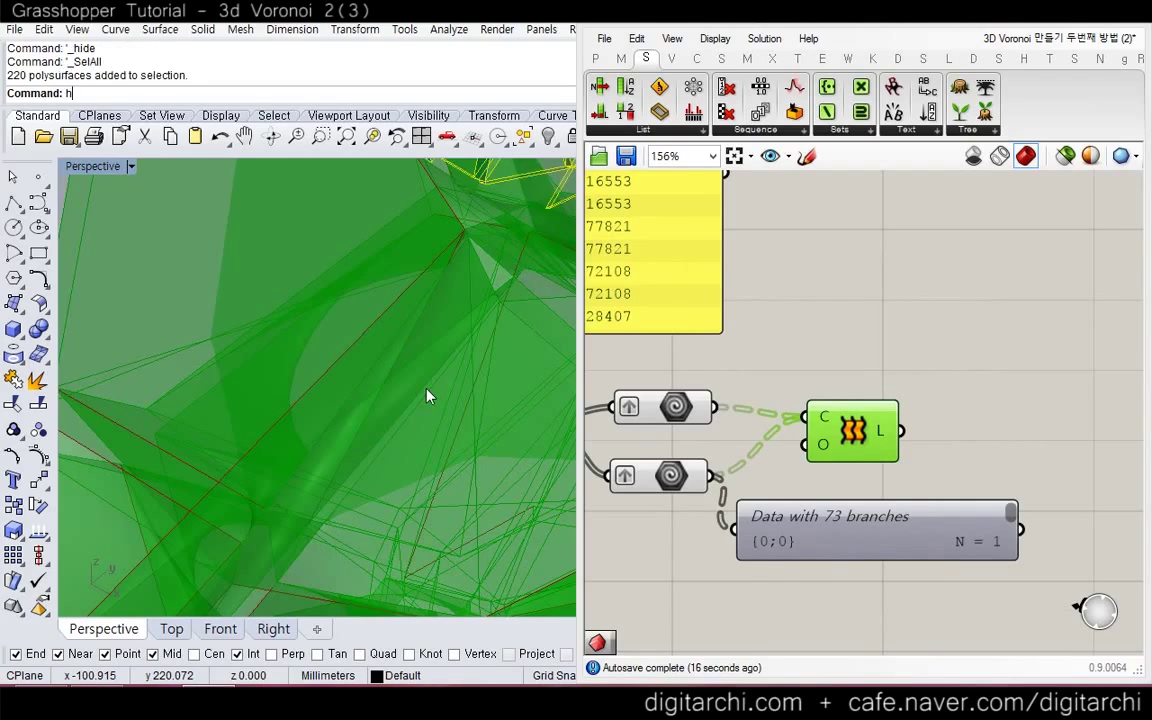
key("Return")
middle_click(813, 427)
left_click(842, 467)
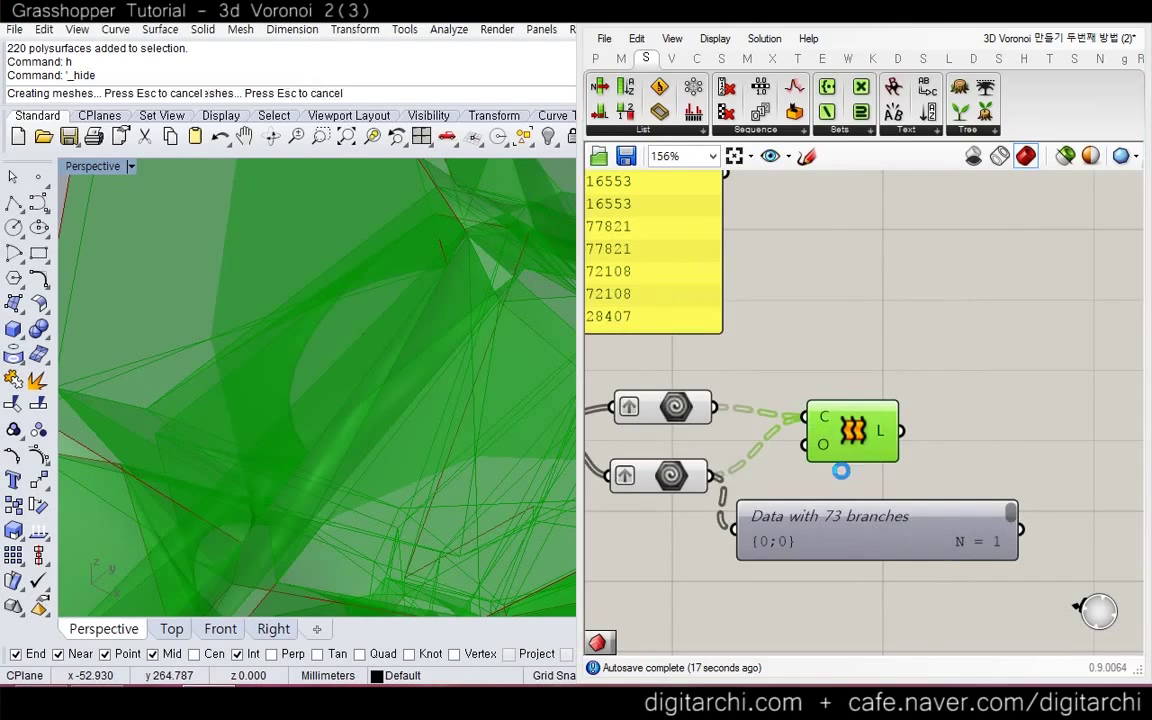
Isolate one baked loft polysurface in a full-width Rhino view by hiding all the others
left_click(258, 295)
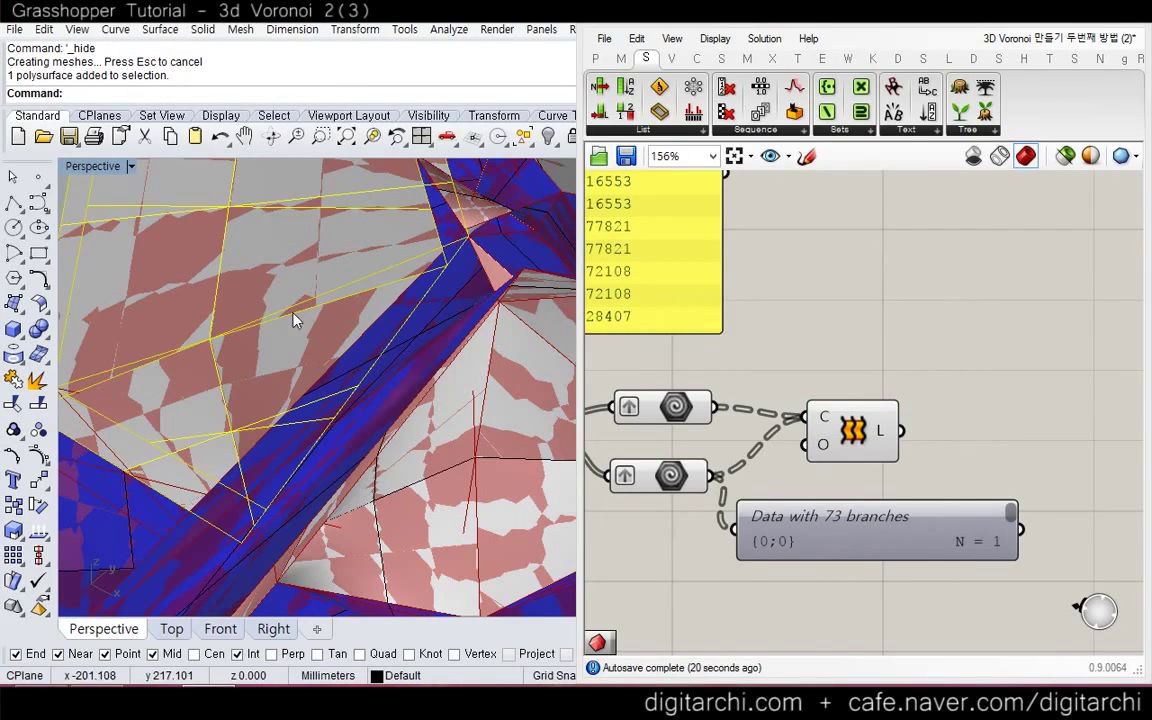
left_click(1066, 10)
right_click_drag(335, 330, 576, 362)
type("zs")
key("Return")
left_click(550, 345)
key("ctrl+i")
key("ctrl+h")
left_click(703, 308)
key("Escape")
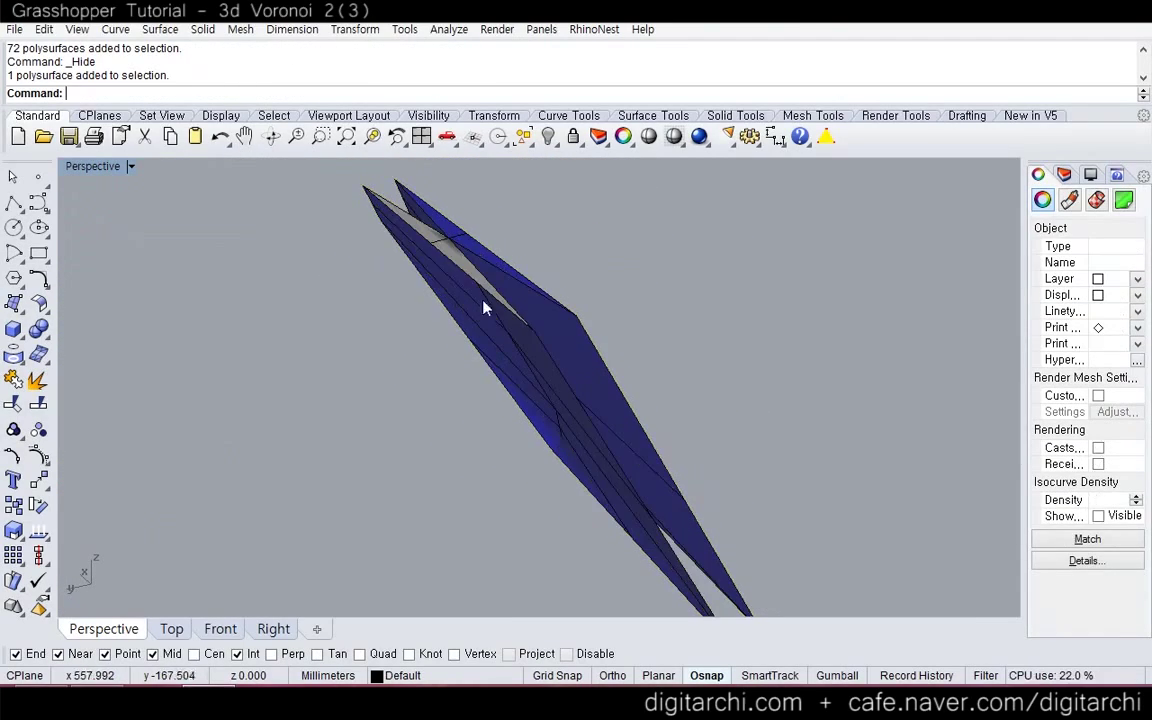
Examine the shape of the isolated loft polysurface from several angles
right_click_drag(474, 393, 396, 227)
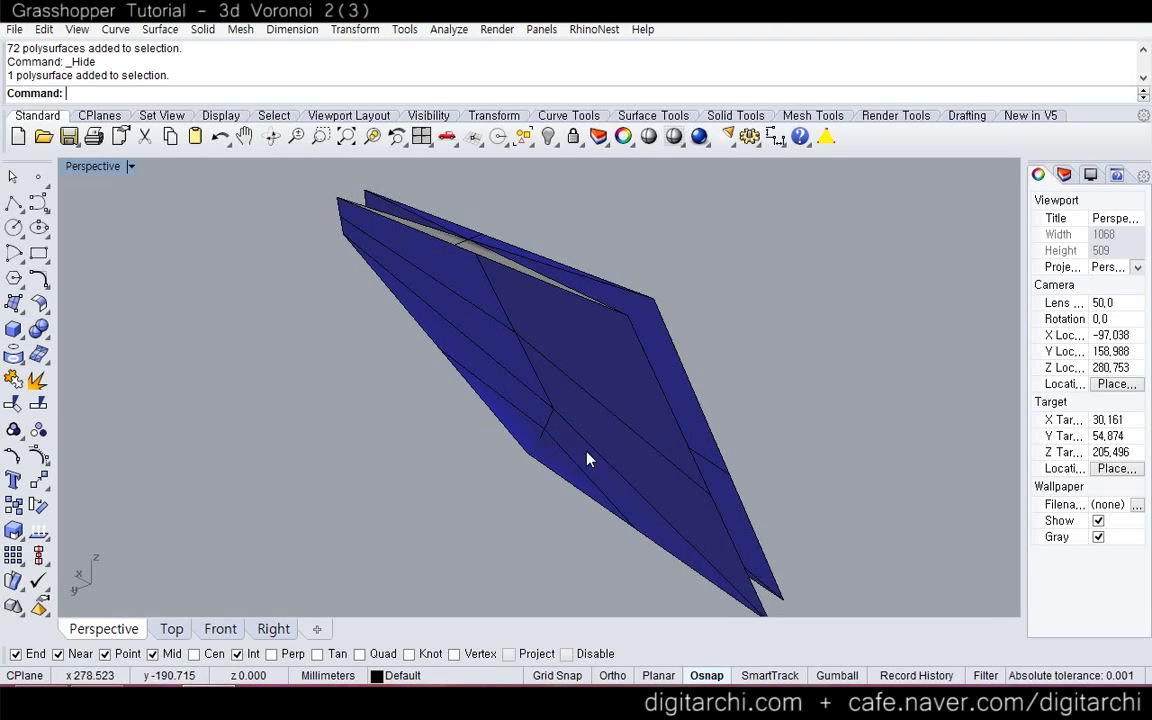
mouse_move(500, 346)
right_mouse_down()
mouse_move(476, 386)
mouse_move(483, 417)
mouse_move(489, 365)
right_mouse_up()
left_click(558, 392)
key("Escape")
right_click_drag(558, 392, 481, 333)
right_click_drag(533, 370, 445, 394)
Show all hidden objects again, hide the solid box, and inspect the baked lofts from different sides
type("sh")
key("Return")
scroll(445, 394, "down", 6)
left_click(538, 436)
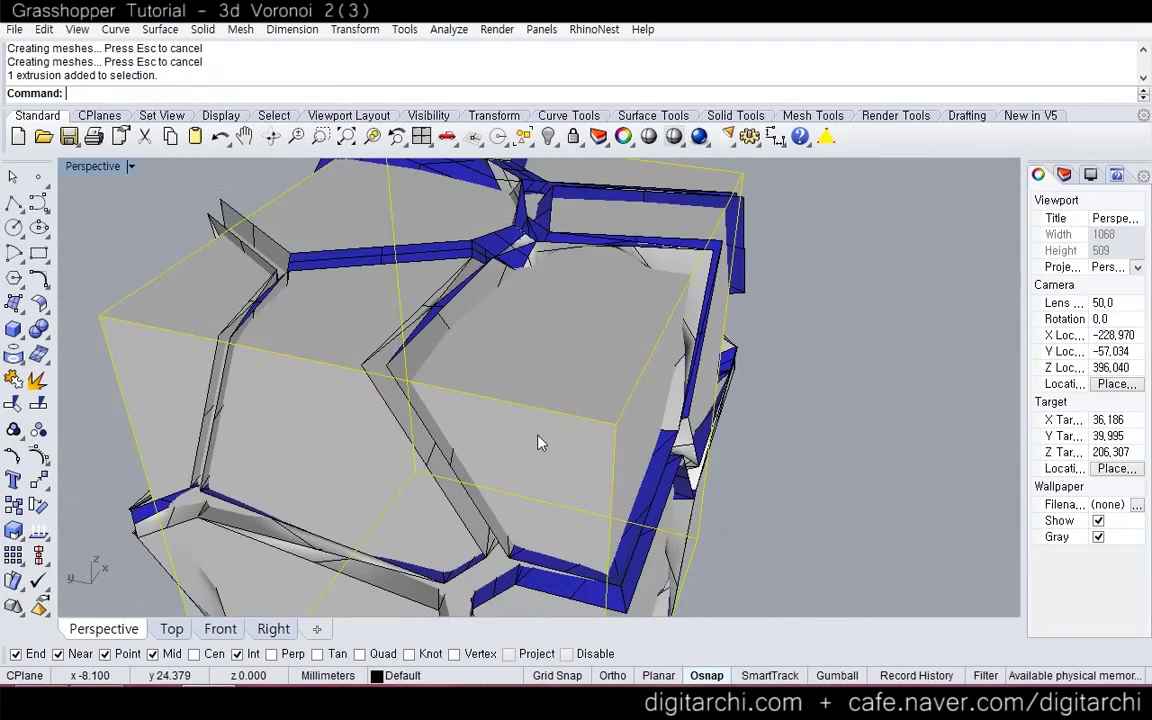
type("h")
key("Return")
right_click_drag(538, 436, 478, 347)
scroll(478, 347, "down", 4)
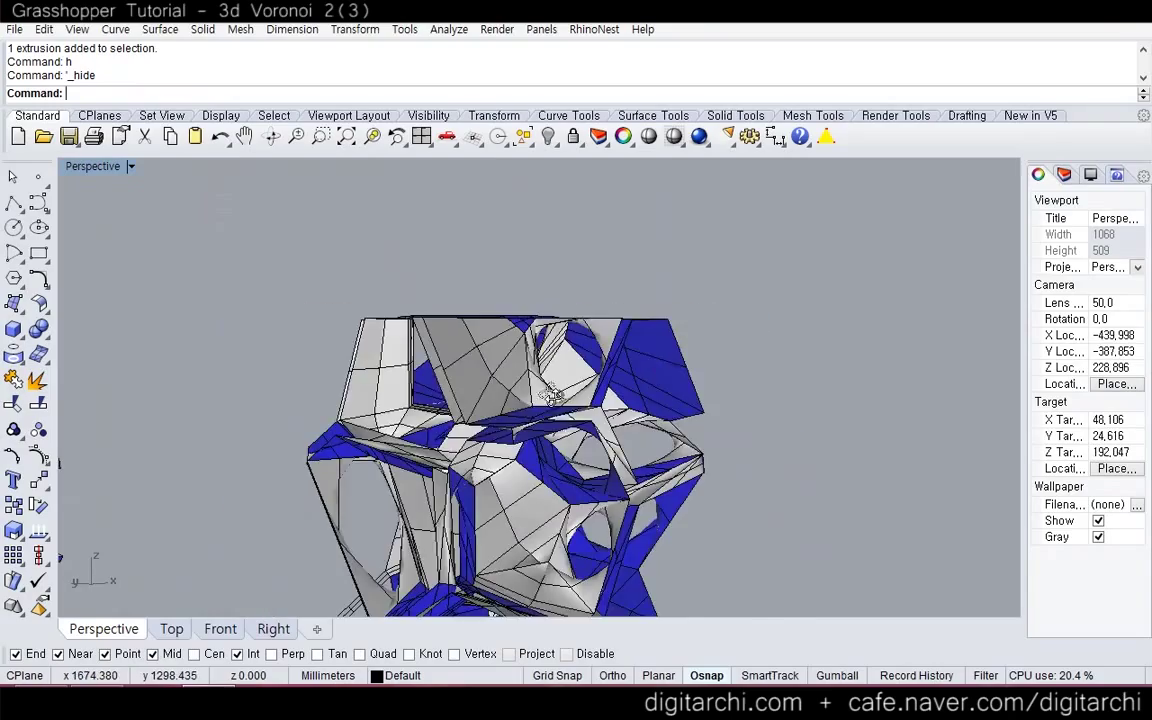
right_click_drag(551, 397, 557, 503)
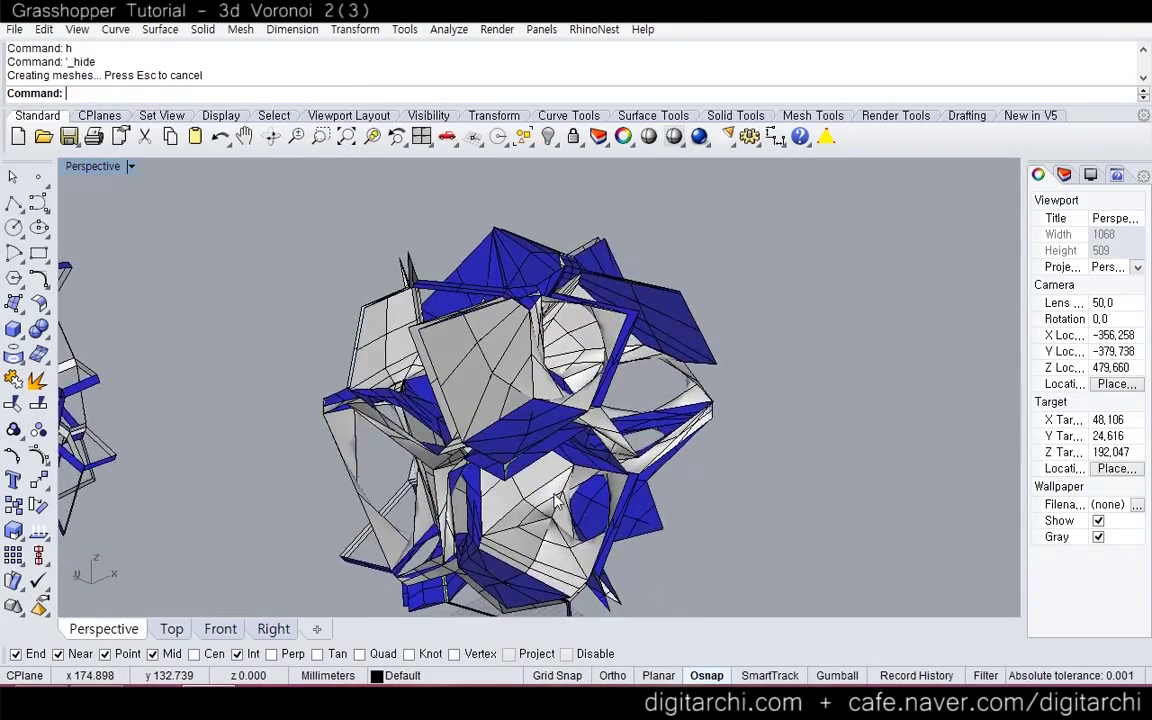
scroll(557, 503, "down", 2)
Zoom in on the narrow frame-shaped loft at the model's outer edge and compare it with a neighbouring loft
left_click(412, 545)
type("ZS")
key("Return")
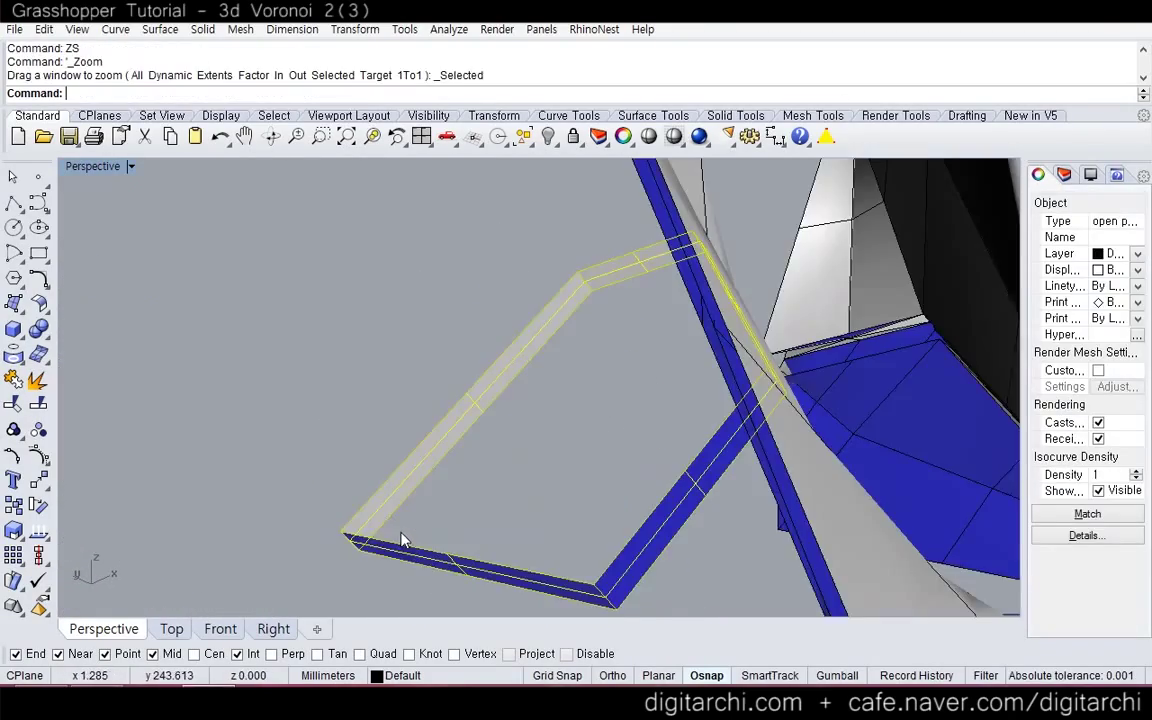
key("Escape")
left_click(441, 392)
key("Escape")
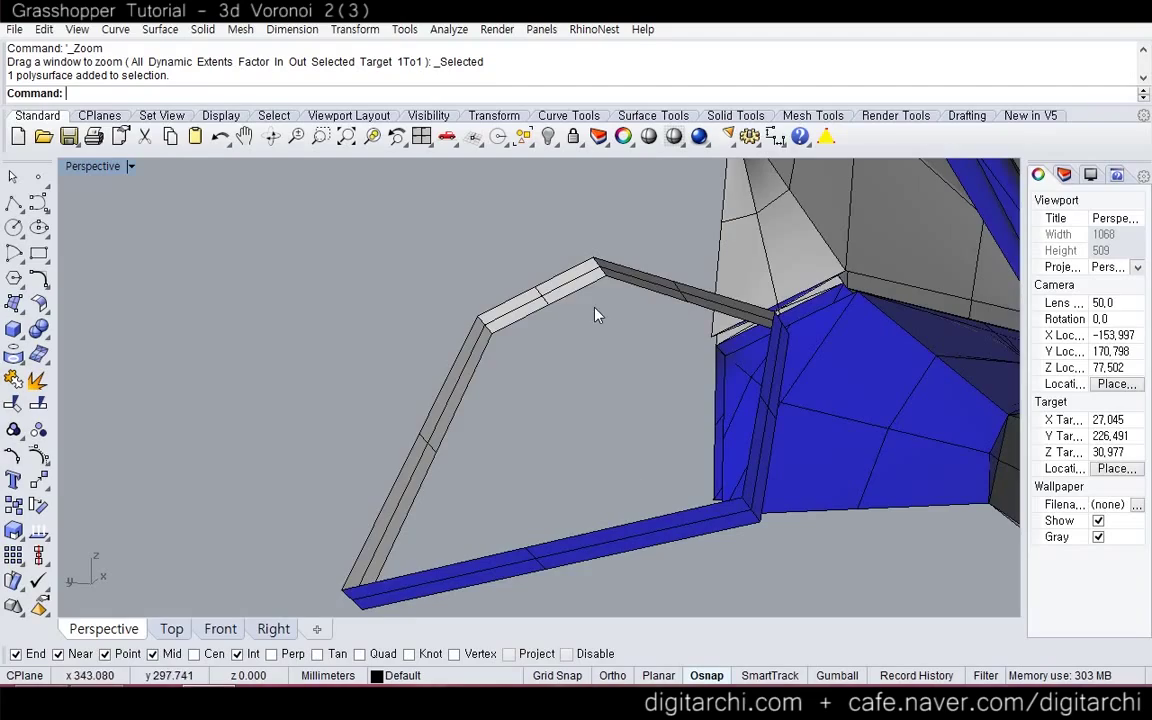
scroll(600, 300, "down", 3)
left_click(728, 223)
scroll(725, 300, "up", 5)
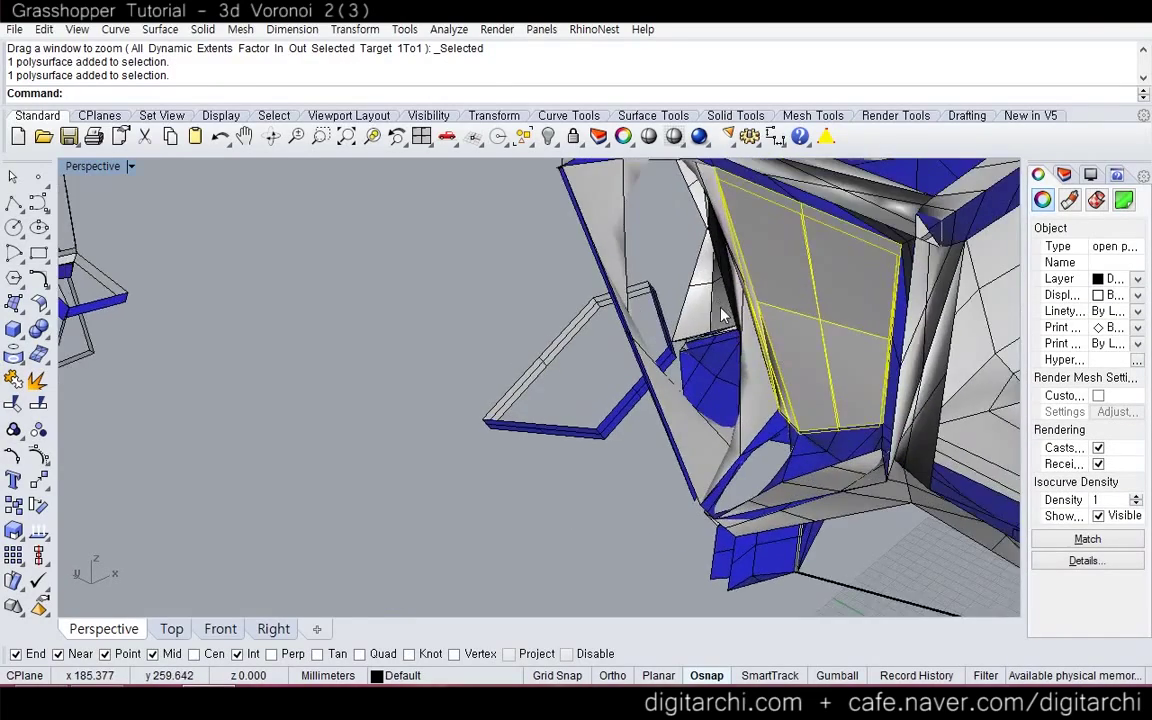
scroll(722, 316, "down", 6)
key("Escape")
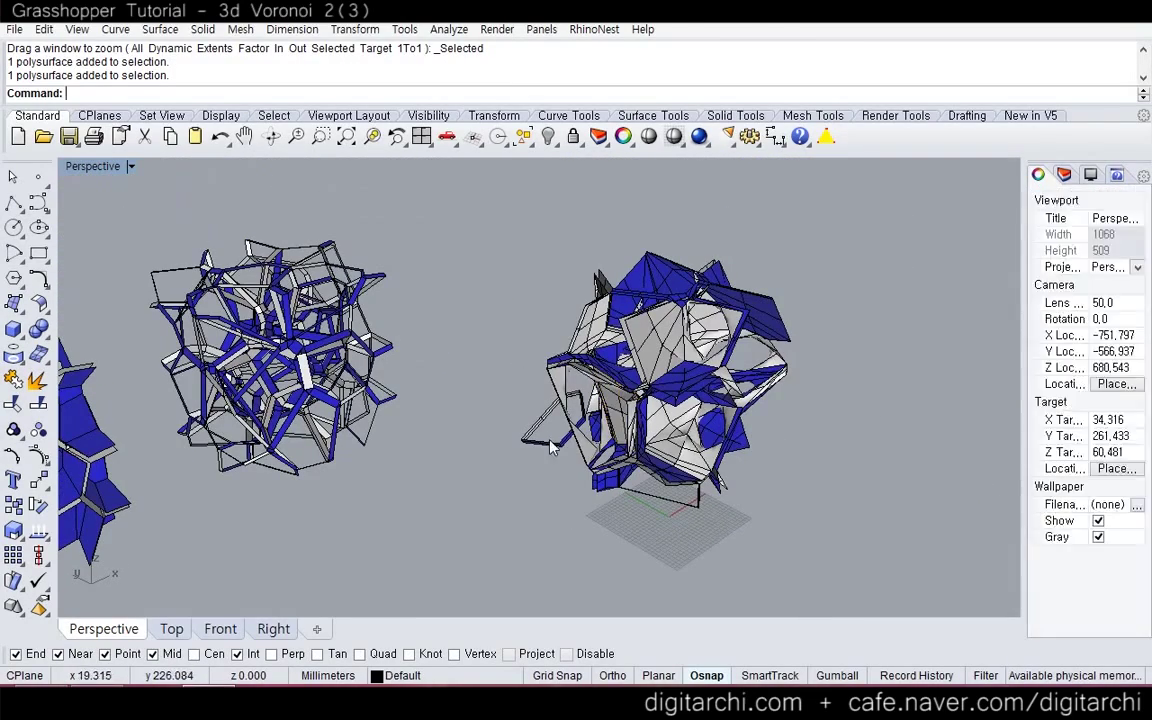
Select all the baked loft polysurfaces and delete them, leaving the earlier Voronoi models in place
left_click(550, 441)
left_click_drag(449, 572, 912, 150)
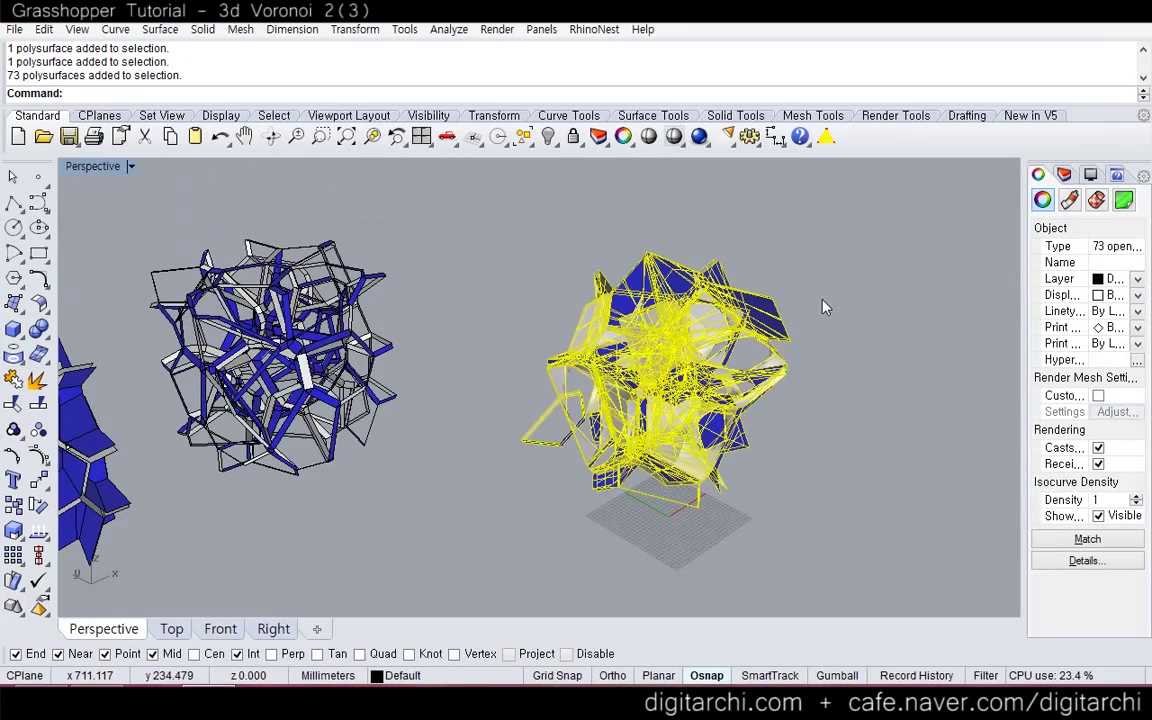
right_click_drag(820, 312, 800, 300)
left_click(797, 290)
left_click_drag(848, 224, 526, 536)
key("Delete")
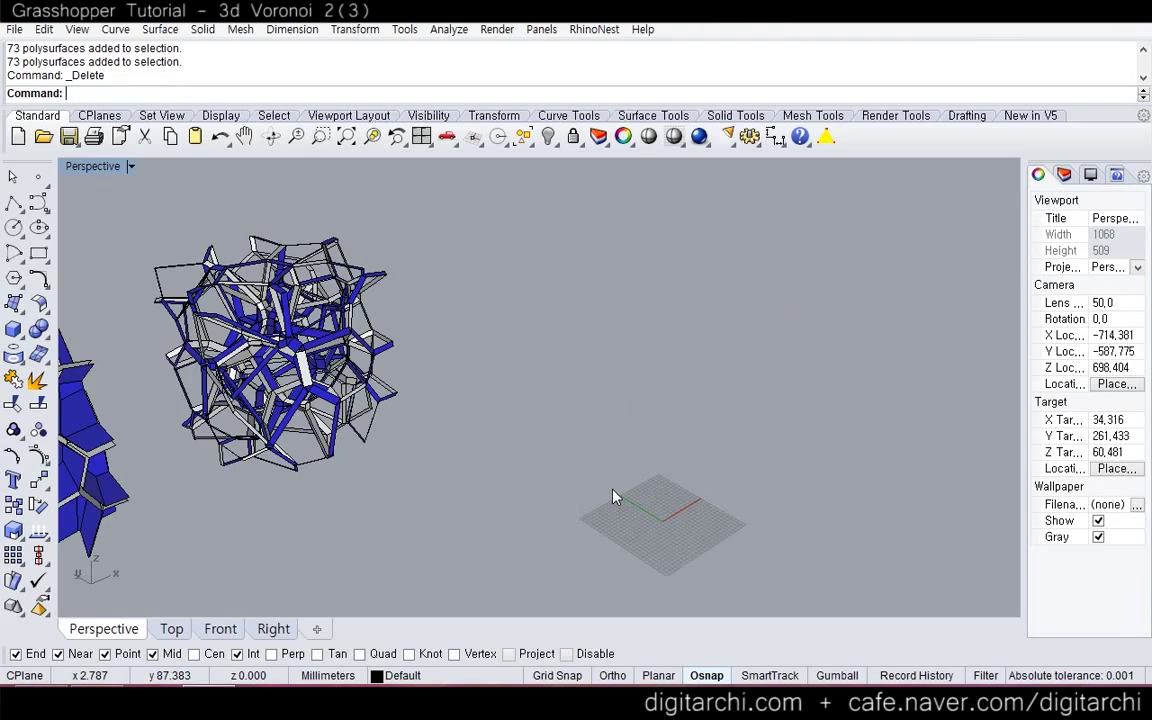
Reopen Grasshopper and delete the Loft component, both Geometry parameters and the Param Viewer
type("Grasshopper")
key("Return")
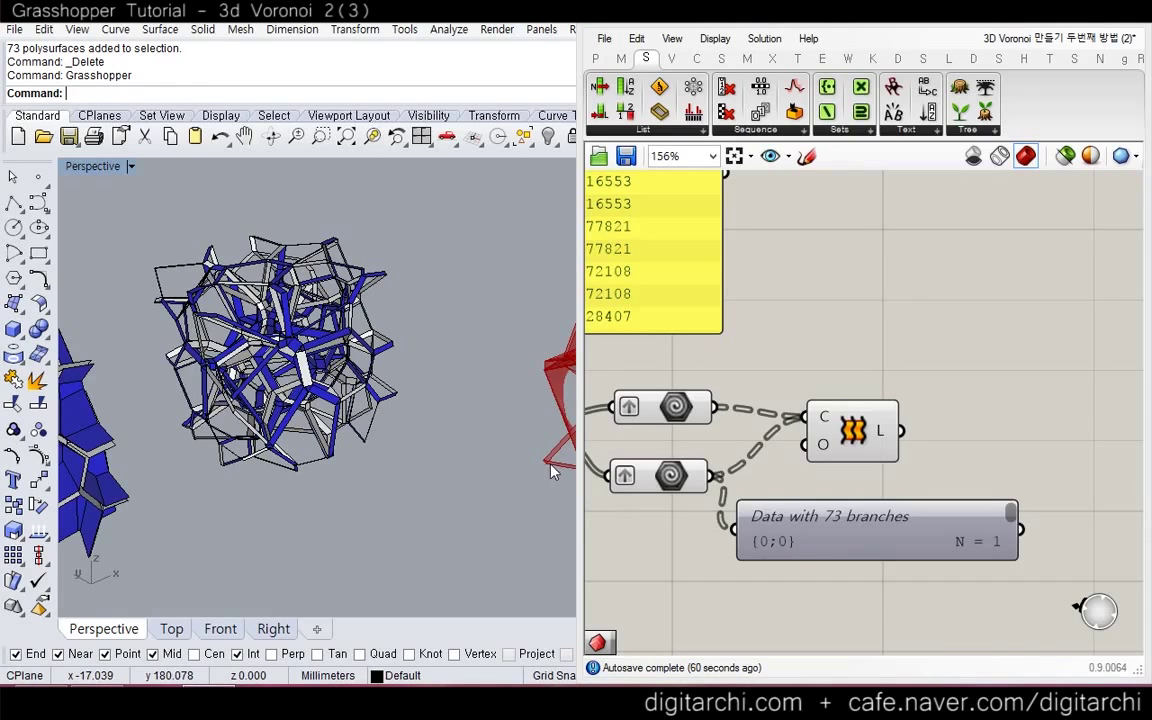
right_click_drag(550, 470, 315, 457, "shift")
left_click(849, 454)
key("Delete")
right_click_drag(742, 352, 820, 327)
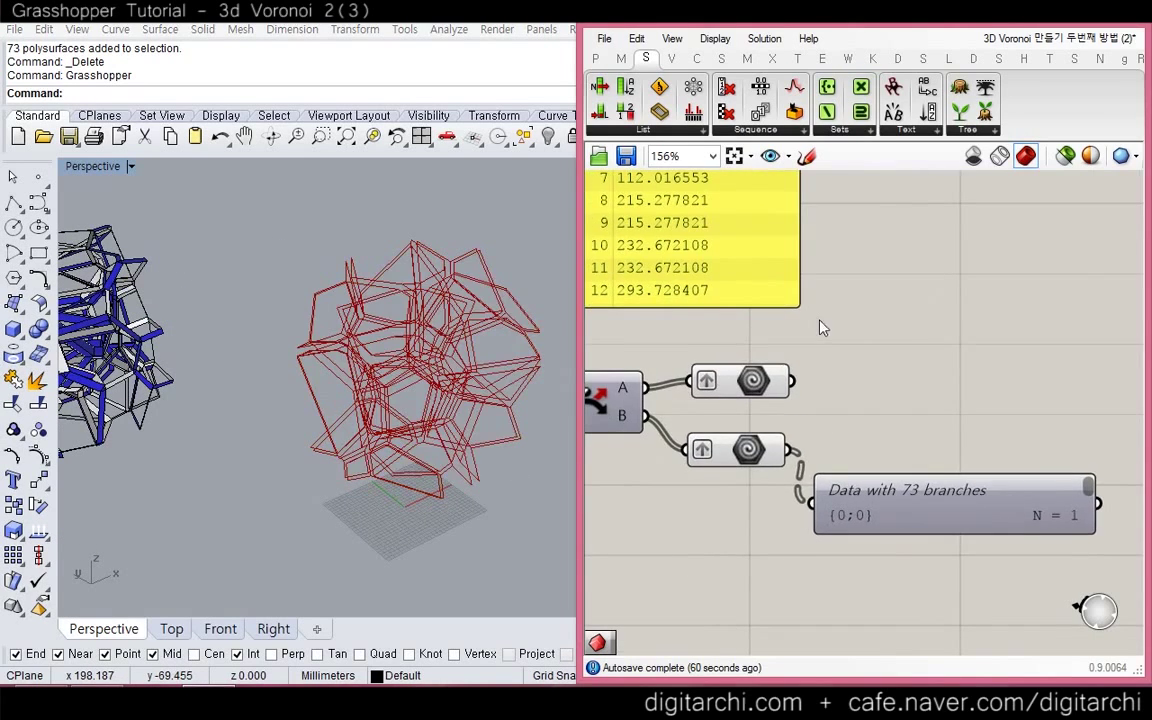
left_click_drag(822, 321, 775, 500)
key("Delete")
Highlight the Dispatch component's polylines and examine the paired cell-face outlines in the viewport
right_click_drag(728, 409, 799, 419)
left_click(687, 421)
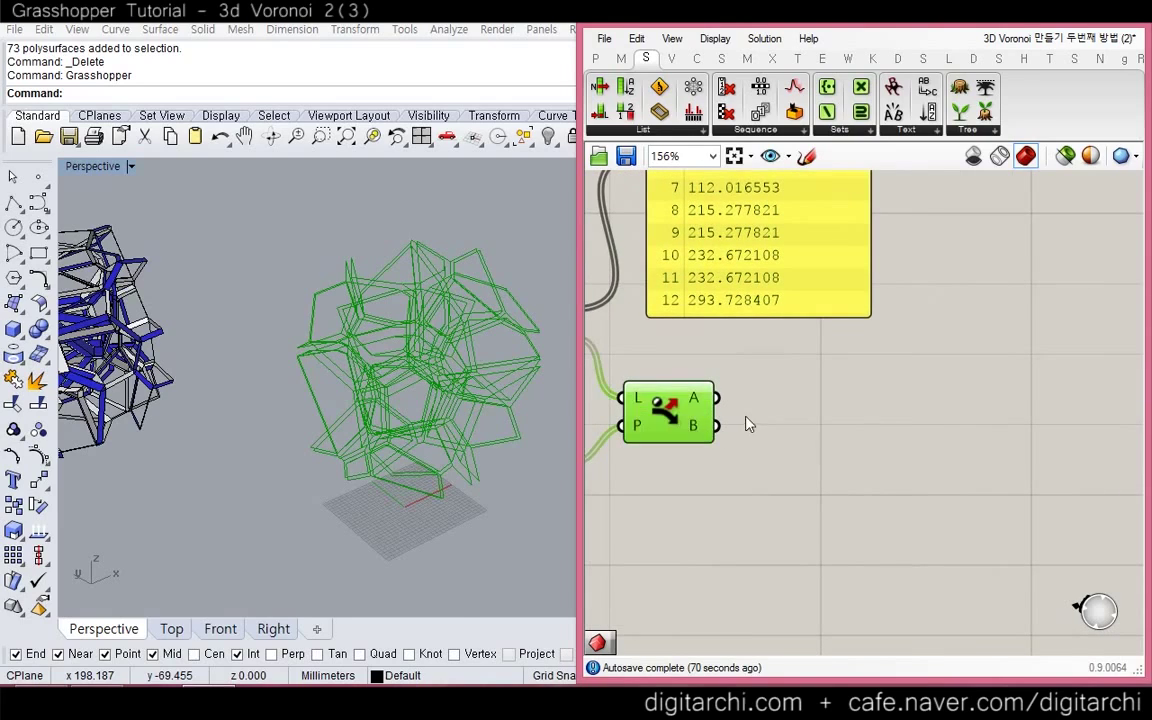
left_click(748, 424)
scroll(445, 400, "up", 5)
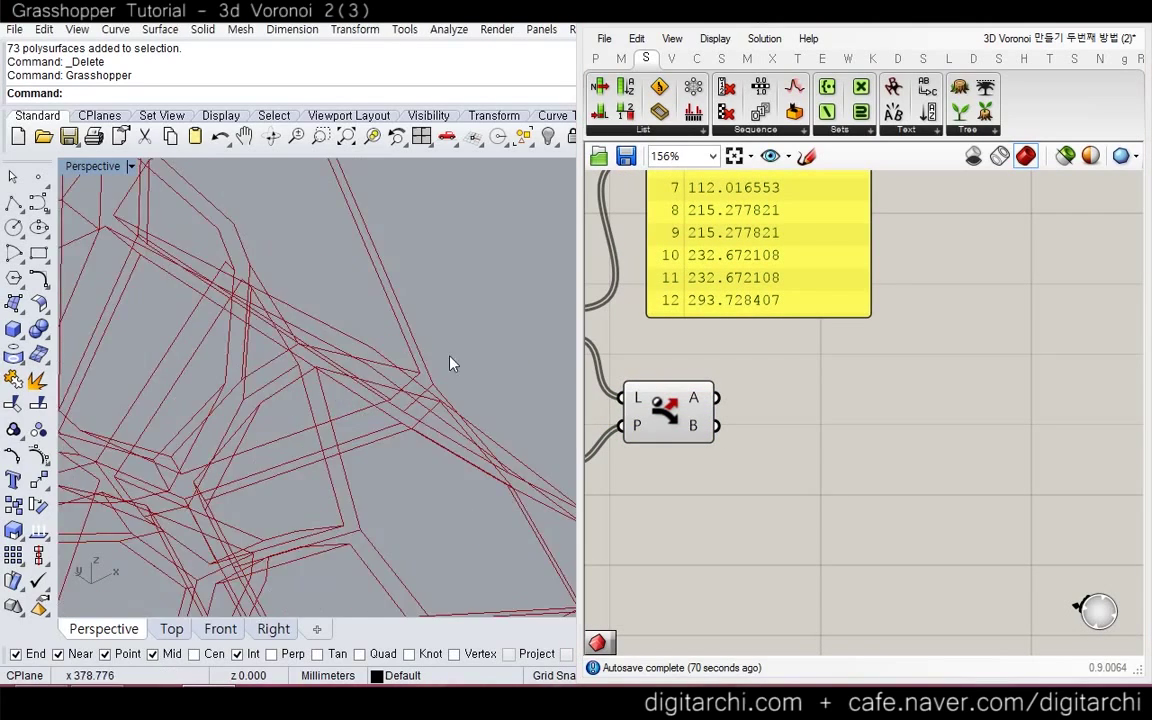
scroll(449, 363, "down", 5)
right_click_drag(432, 398, 469, 368)
left_click(676, 352)
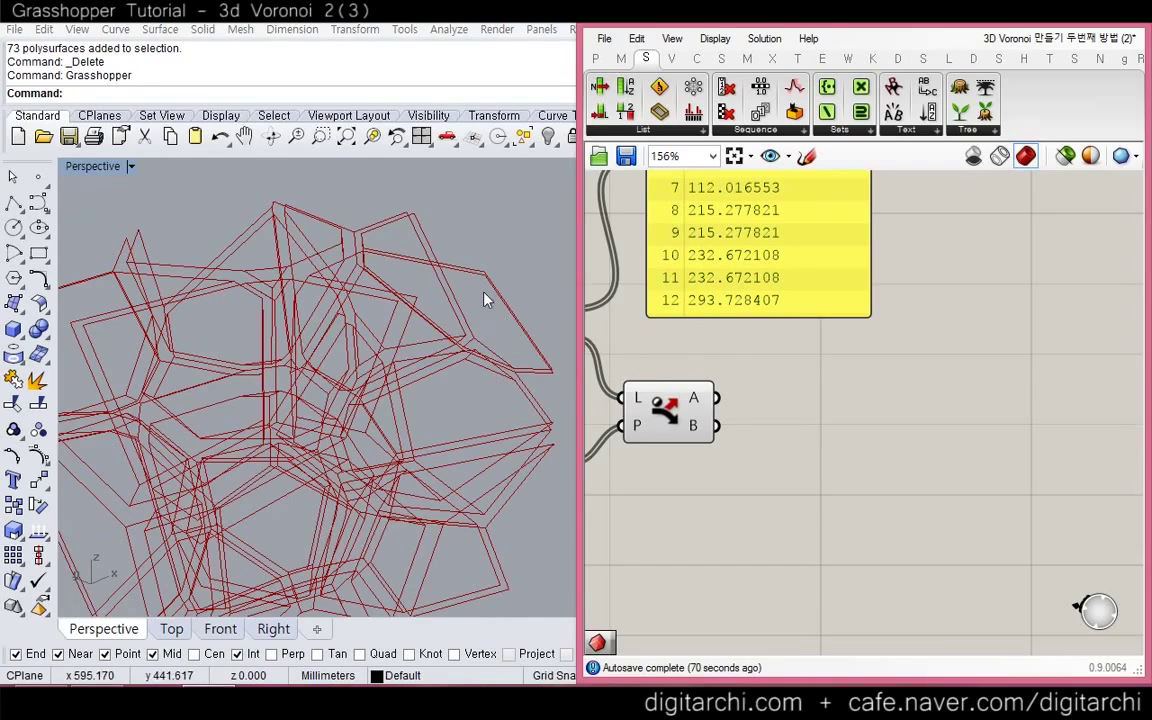
right_click_drag(485, 299, 502, 326)
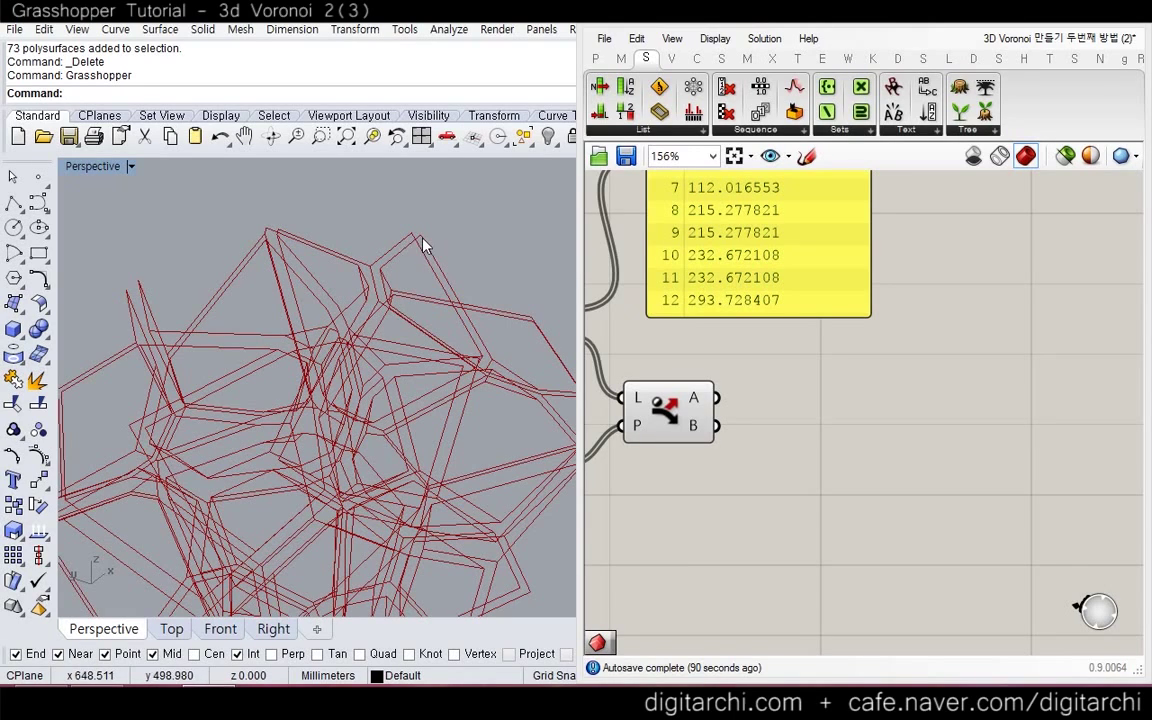
Add an Area component below and beyond Dispatch, and look closely at a pair of matching polylines
left_click(857, 463)
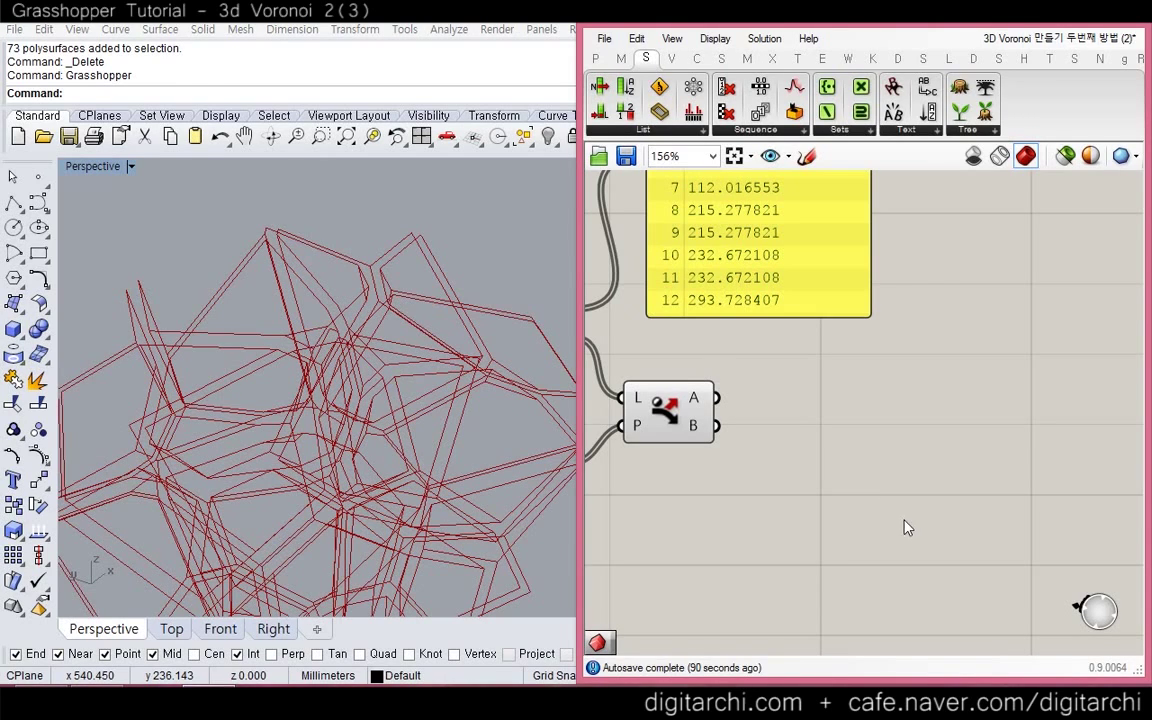
right_click_drag(902, 527, 877, 476)
double_click(808, 461)
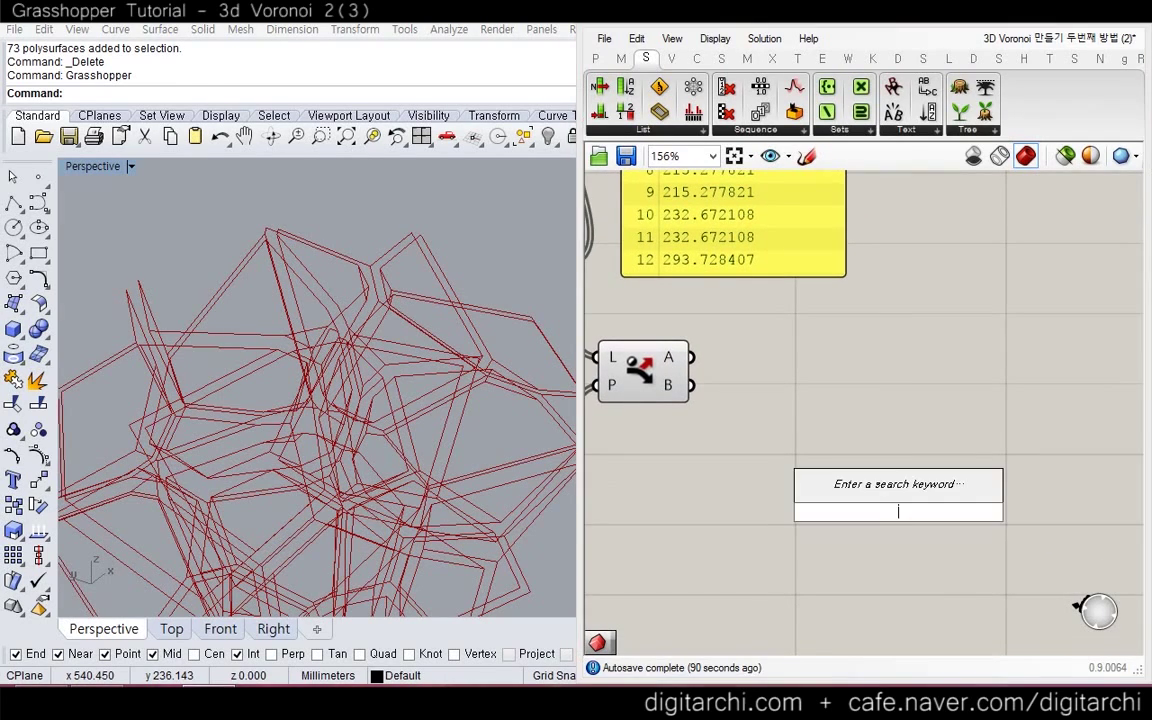
type("area")
key("Return")
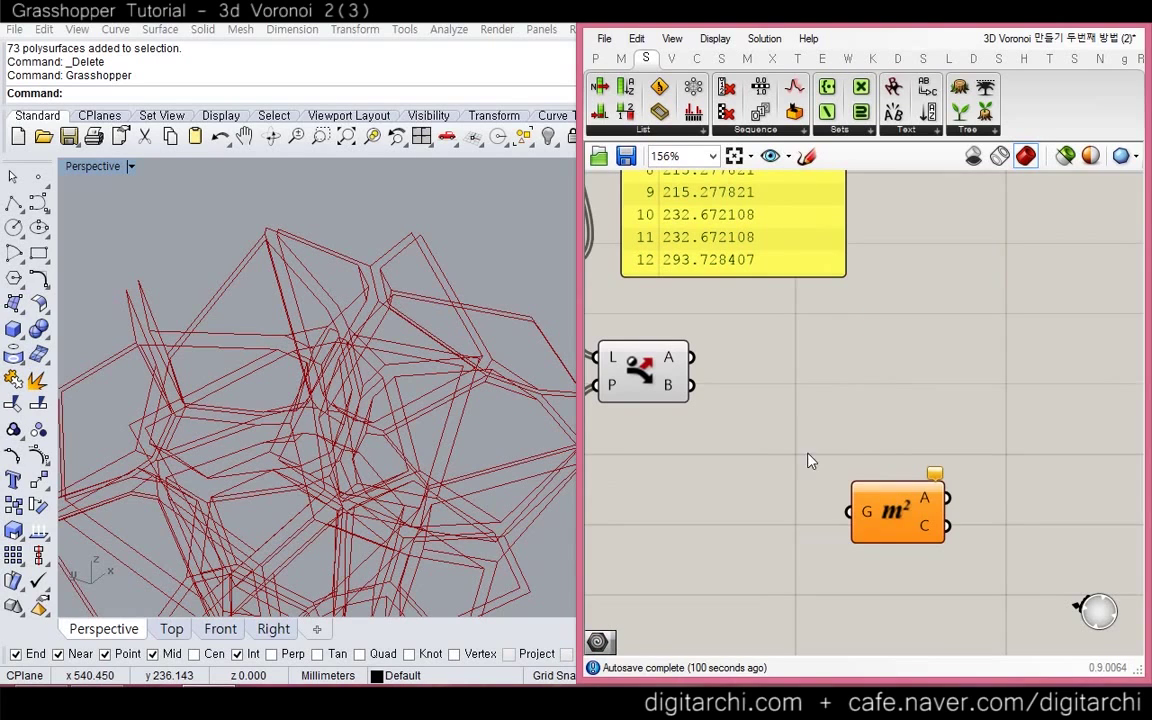
scroll(406, 283, "up", 5)
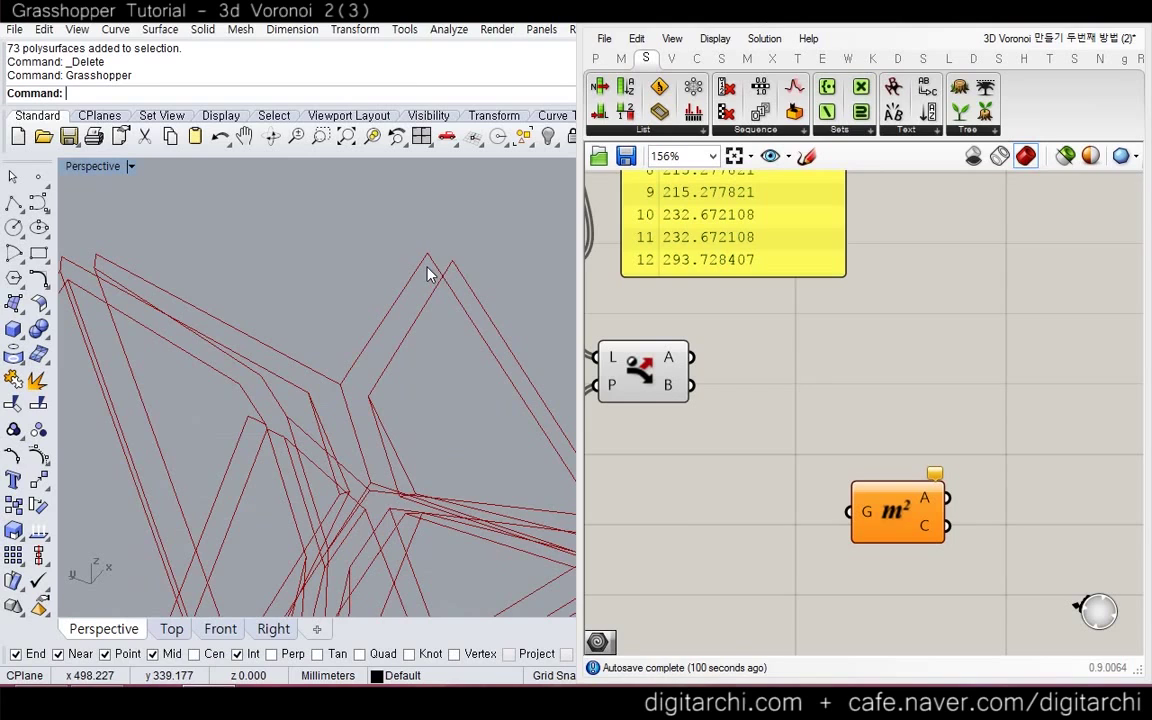
Feed Dispatch output A into the Area component and output B into a copy of it, and inspect the paired face centroids
scroll(427, 272, "up", 3)
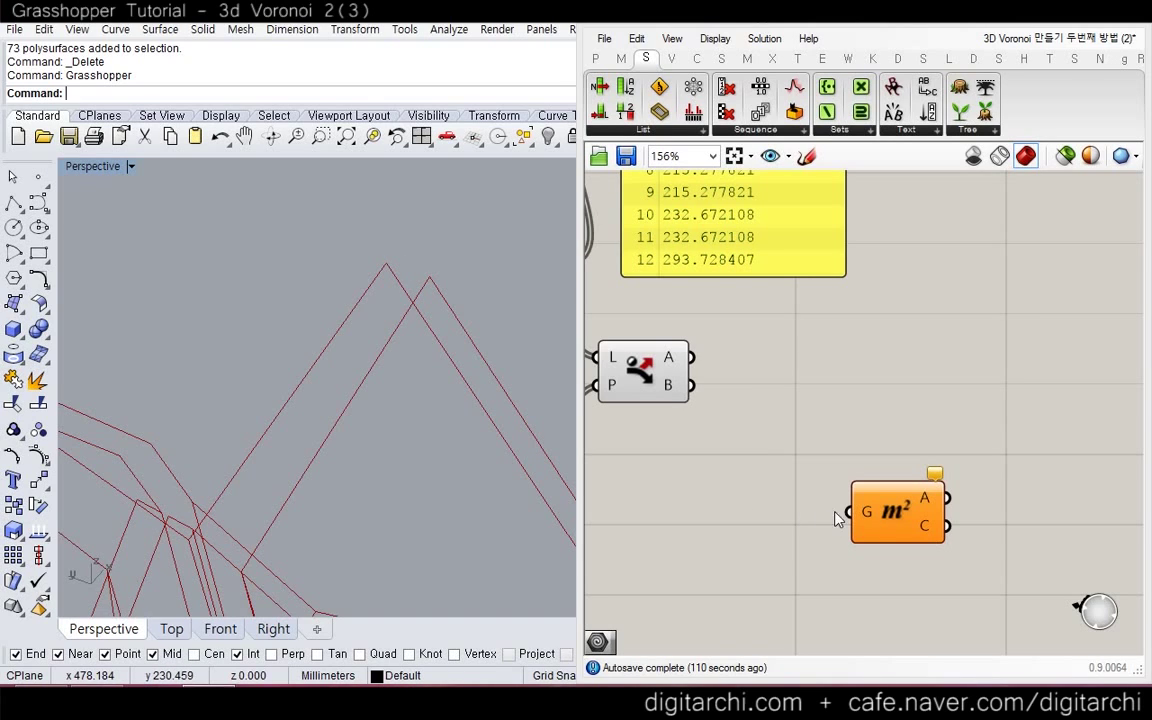
left_click_drag(845, 513, 690, 358)
left_click_drag(887, 505, 690, 386)
key("ctrl+v")
left_click(701, 477)
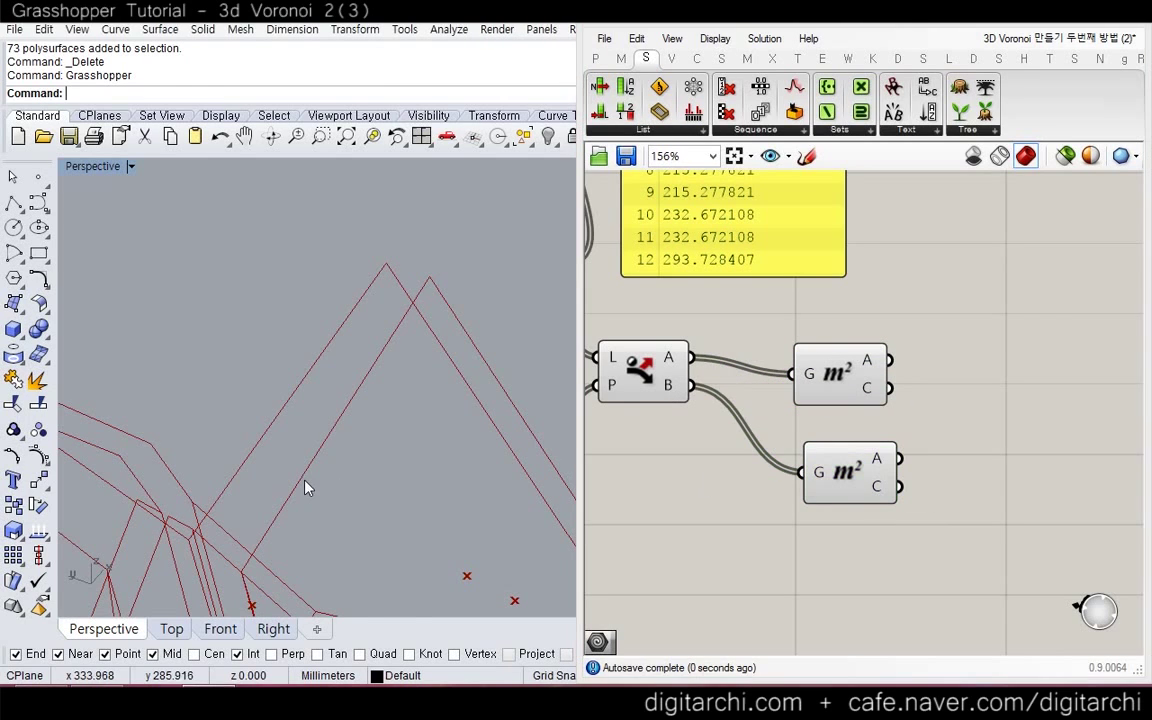
scroll(328, 505, "down", 3)
right_click_drag(368, 501, 357, 442)
scroll(398, 481, "up", 8)
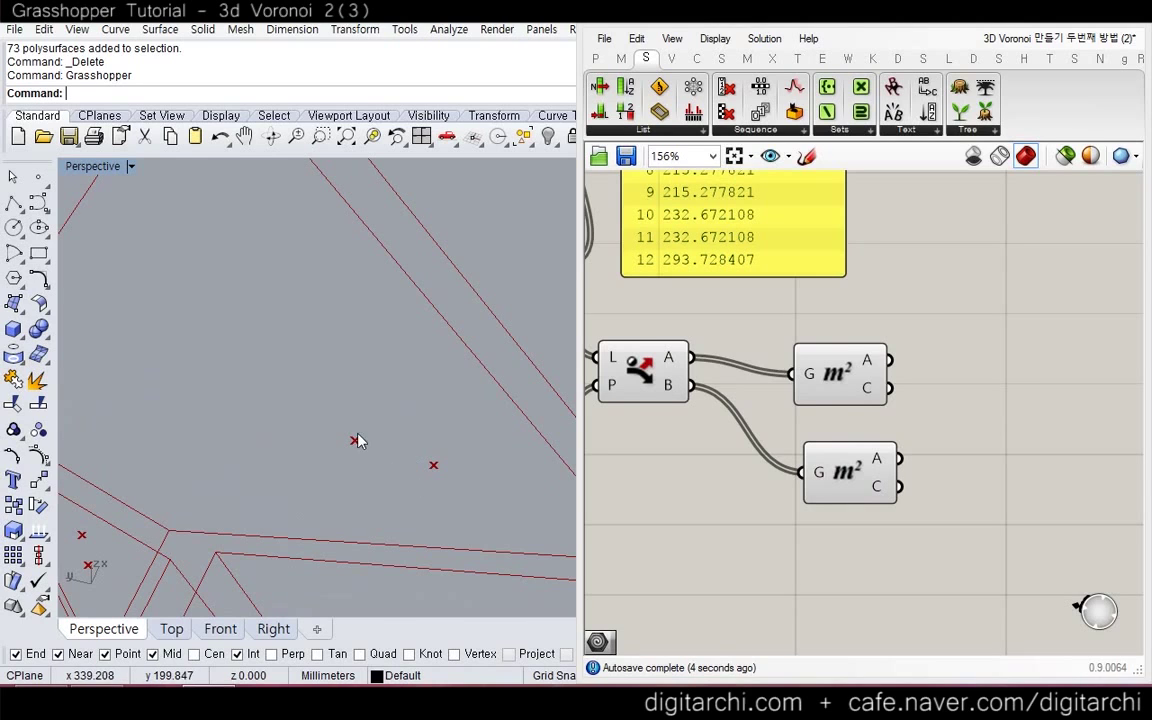
scroll(390, 430, "down", 5)
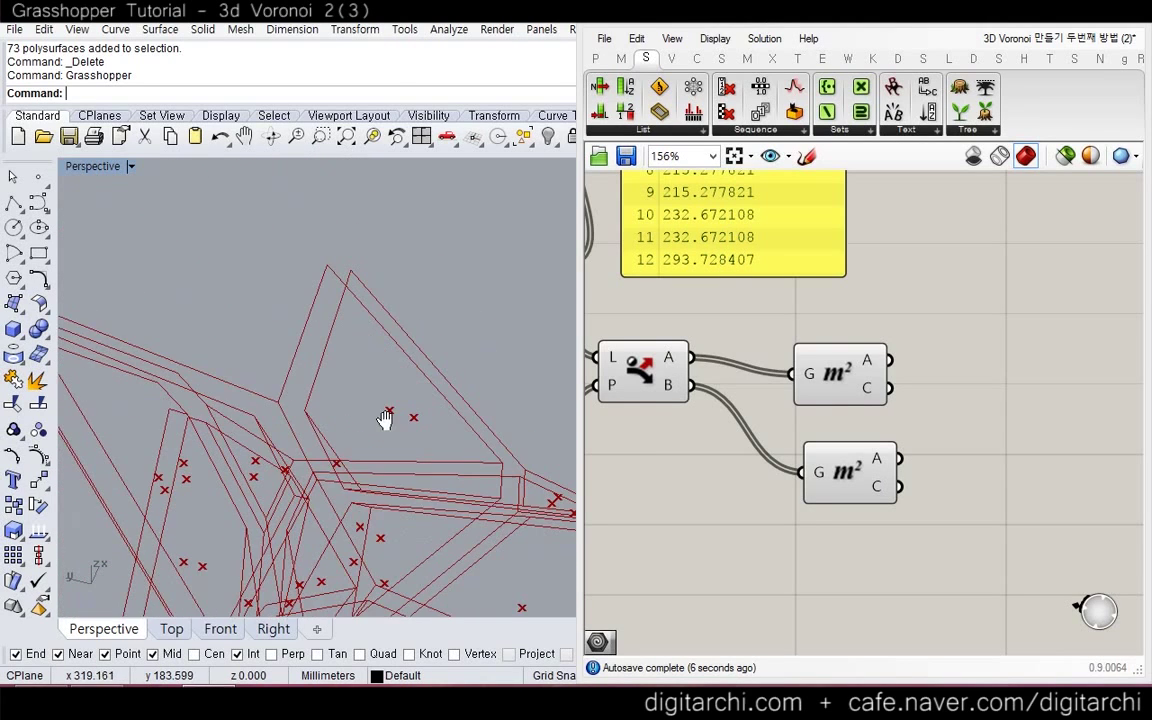
Add a Vector 2Pt component running from the first Area component's centroids to the second Area component's centroids
left_click(850, 481)
left_click(982, 436)
right_click_drag(982, 436, 925, 422)
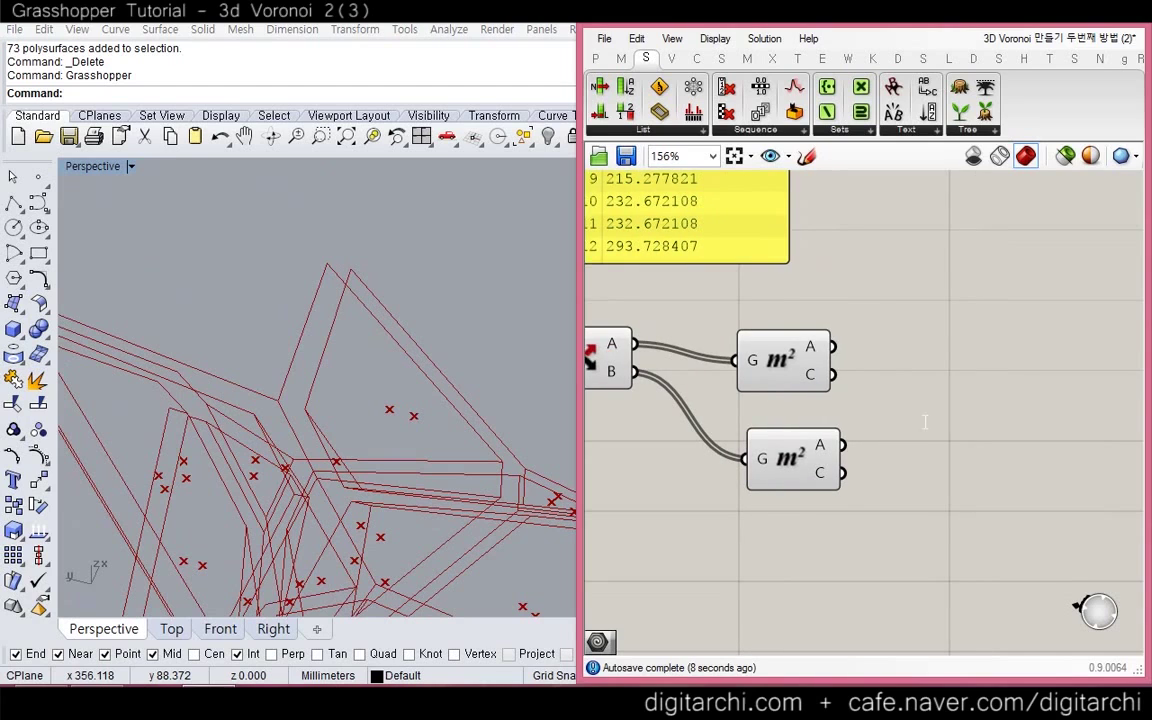
double_click(925, 421)
type("vector")
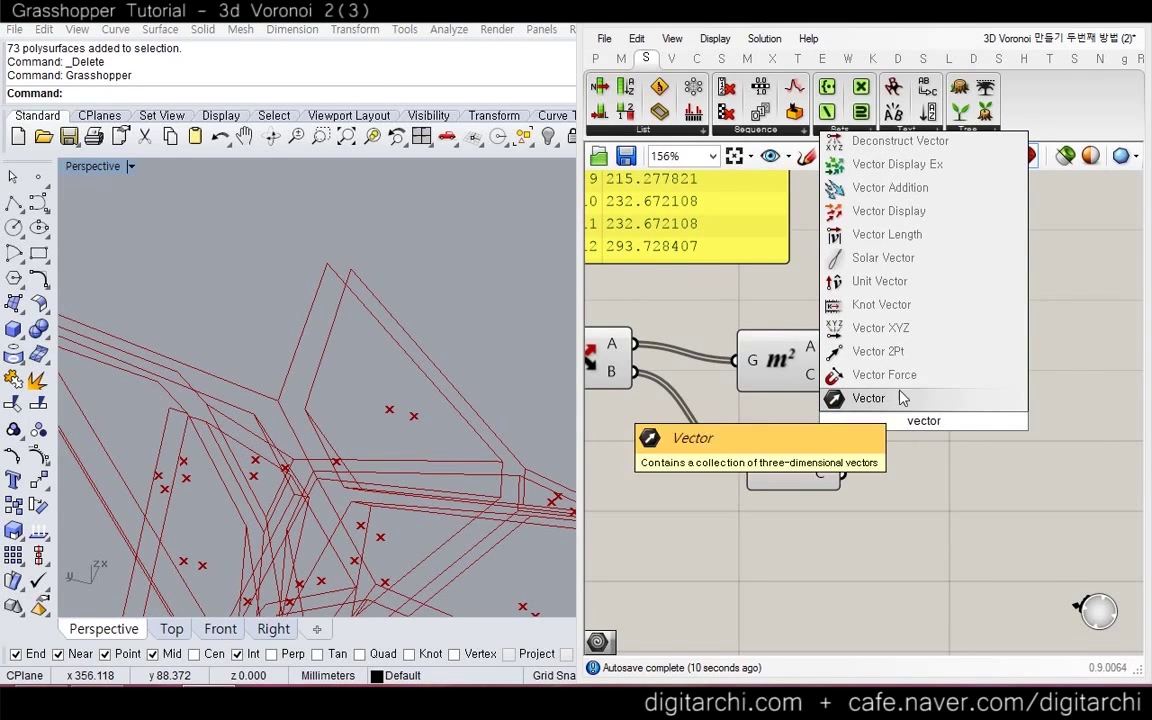
left_click(890, 360)
mouse_move(836, 374)
left_mouse_down()
mouse_move(873, 395)
mouse_move(812, 457)
mouse_move(876, 421)
mouse_move(843, 472)
left_mouse_up()
double_click(949, 306)
double_click(976, 327)
key("Escape")
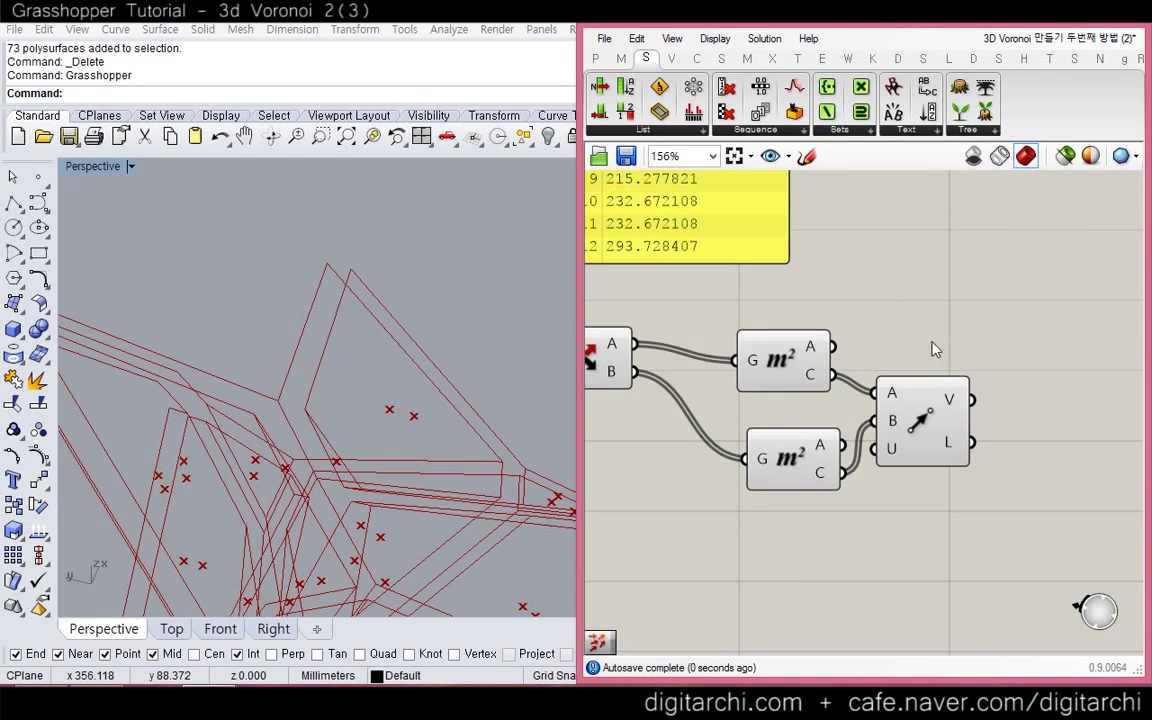
Add a Vector Display anchored at the first Area component's centroids and fed by the Vector 2Pt vectors, and view the arrows
double_click(941, 327)
type("vectordispal")
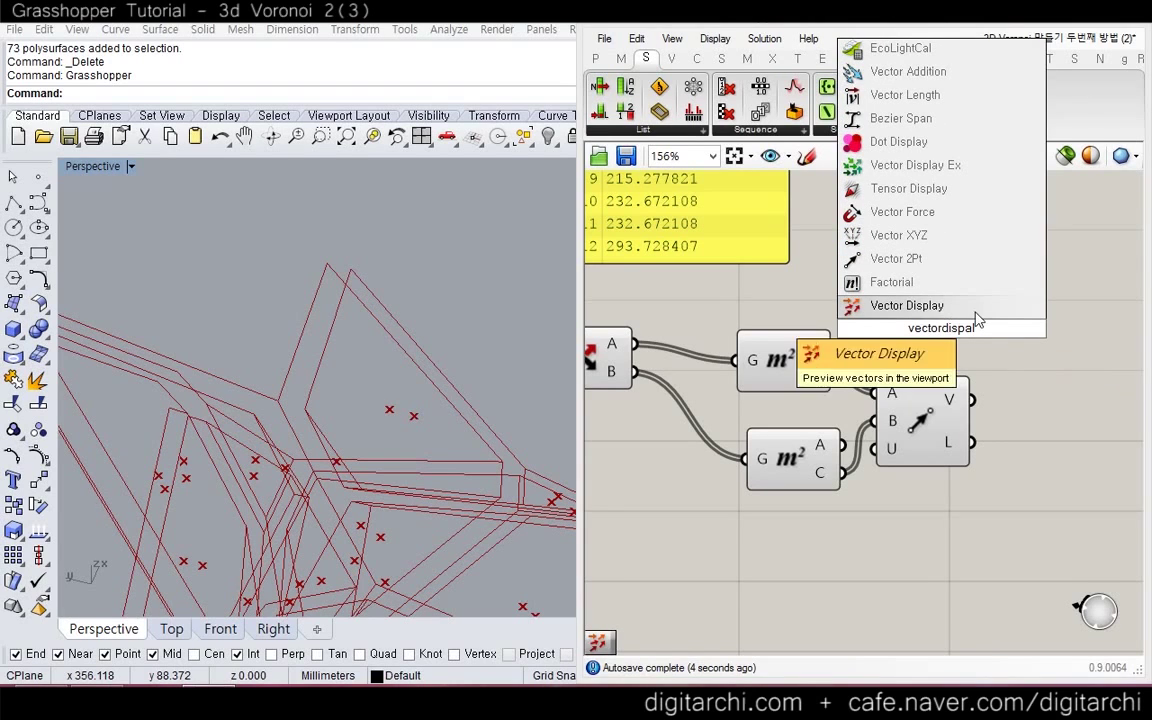
left_click(870, 303)
left_click_drag(972, 399, 831, 375)
left_click_drag(959, 346, 1034, 357)
left_click(1010, 400)
right_click_drag(390, 410, 407, 336)
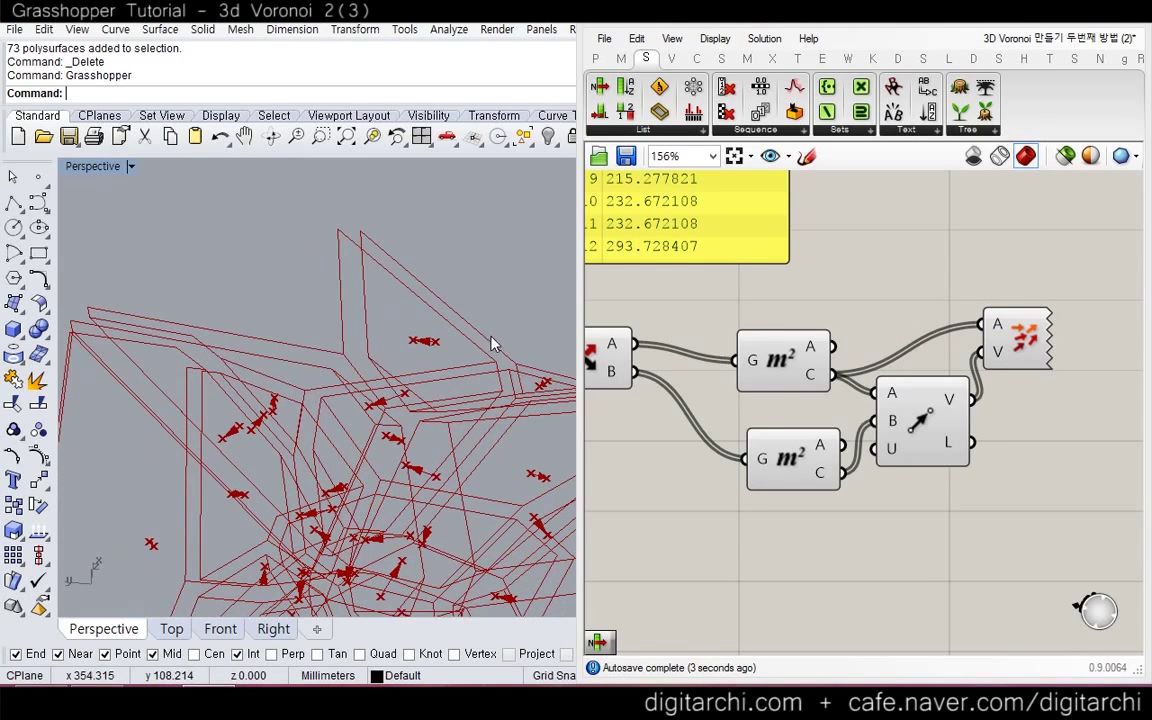
Turn off the preview of both Area components and Vector 2Pt, and inspect the displayed arrows between faces
left_click(938, 405)
key("ctrl+q")
left_click_drag(831, 291, 780, 497)
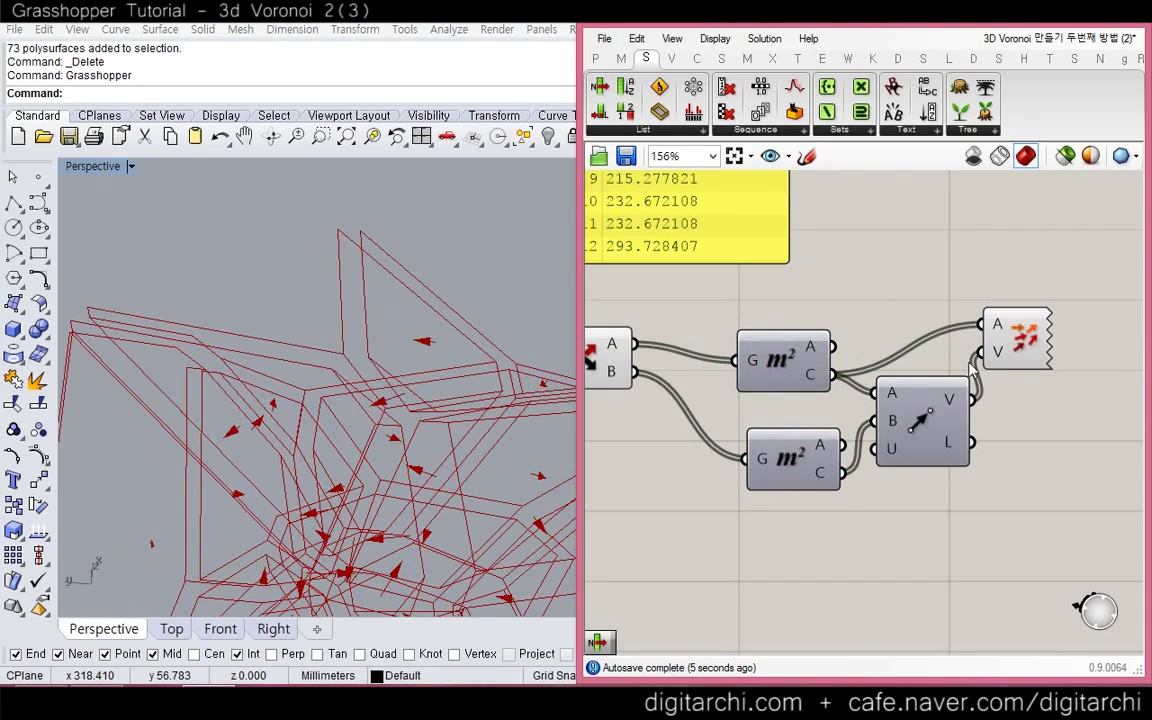
left_click(1017, 340)
right_click_drag(333, 392, 416, 357)
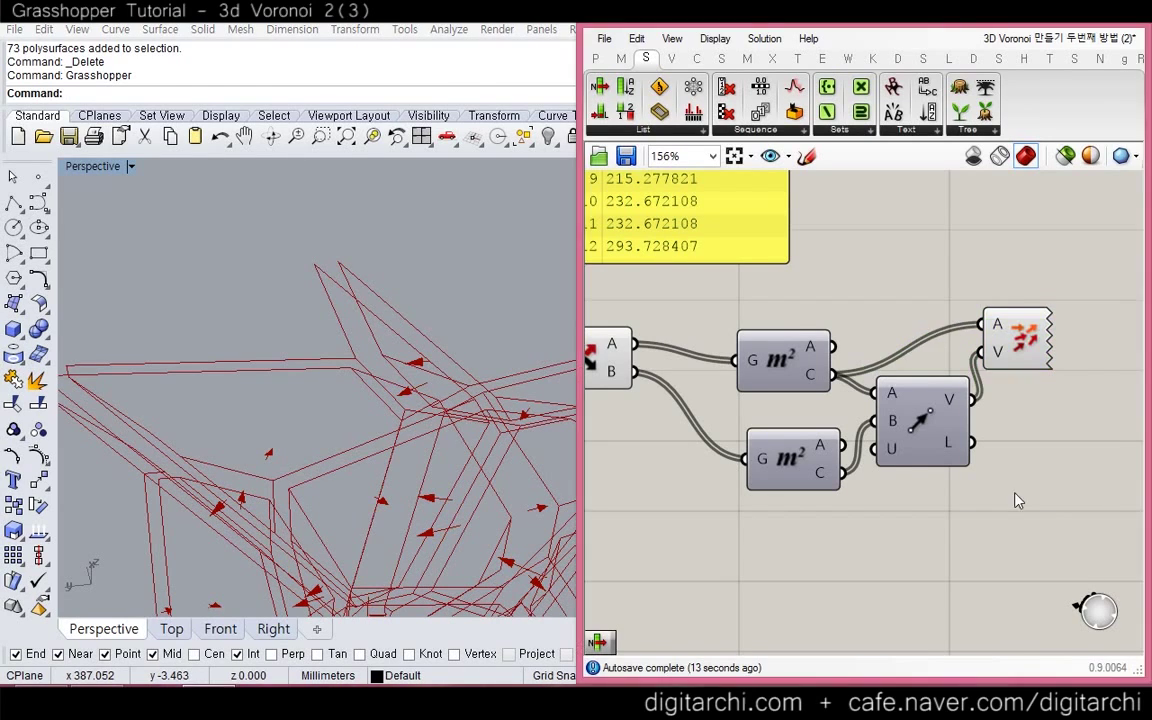
Add a Move component that translates the Dispatch A polylines along the Vector 2Pt vectors
double_click(1004, 462)
type("move")
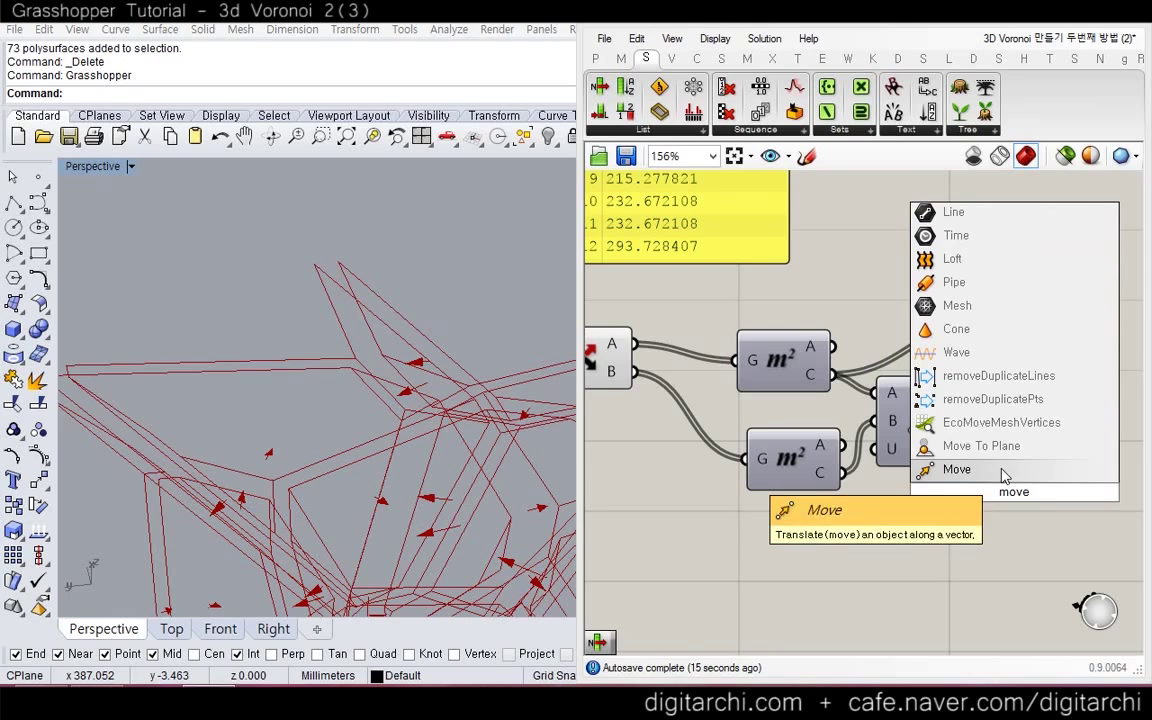
left_click(1003, 470)
left_click_drag(1005, 485, 637, 346)
left_click(903, 274)
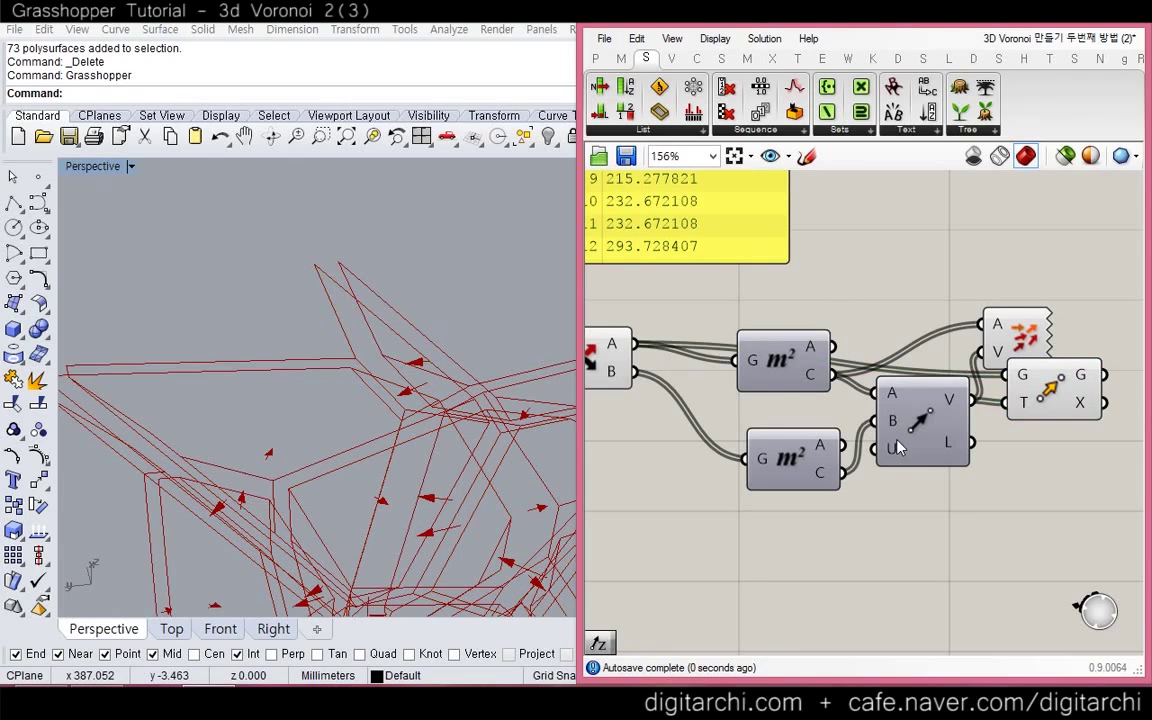
left_click(766, 442)
left_click_drag(1053, 393, 1070, 303)
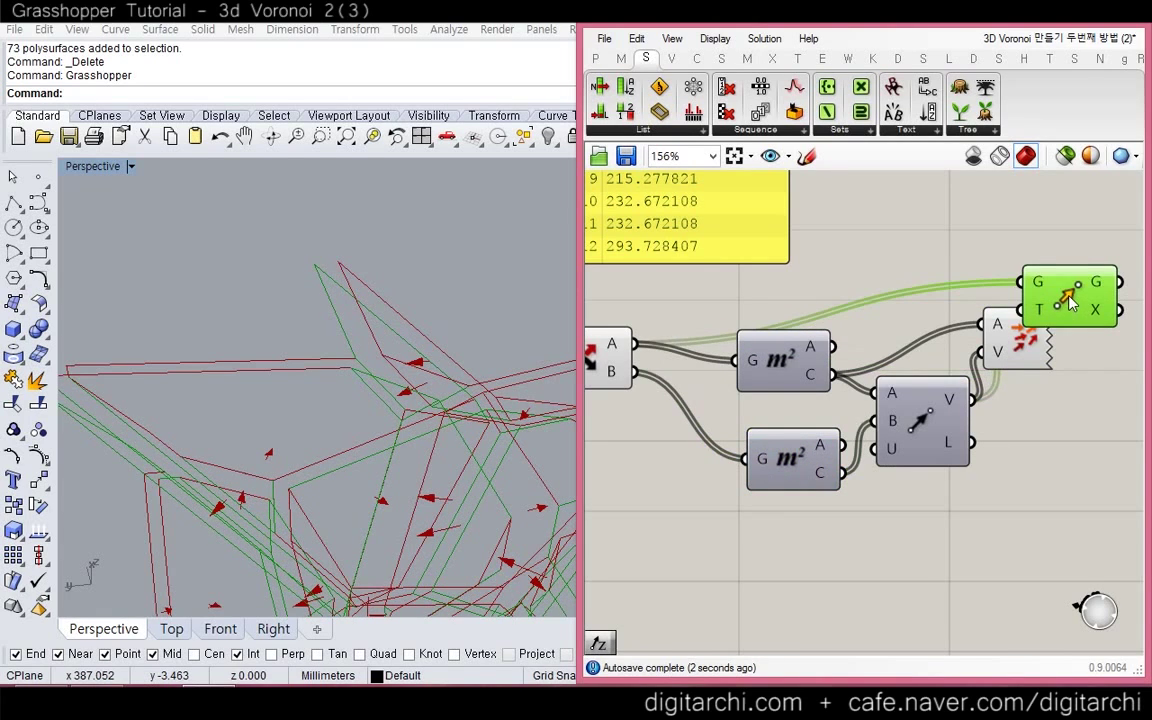
Delete the Vector Display component and highlight the moved polylines
right_click_drag(1004, 384, 897, 382)
left_click(1003, 354)
key("Delete")
left_click(951, 312)
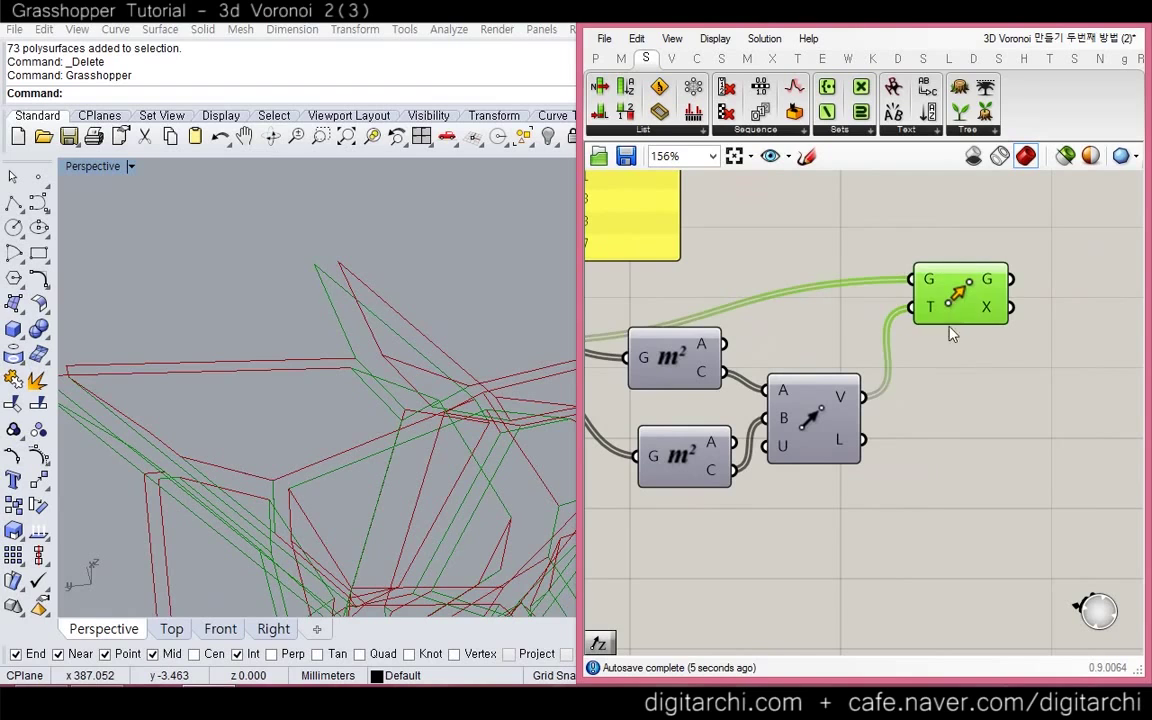
Add a Geometry parameter fed by Dispatch output A, place it above Move, and compare the original and moved polylines
right_click_drag(827, 366, 987, 371)
double_click(706, 437)
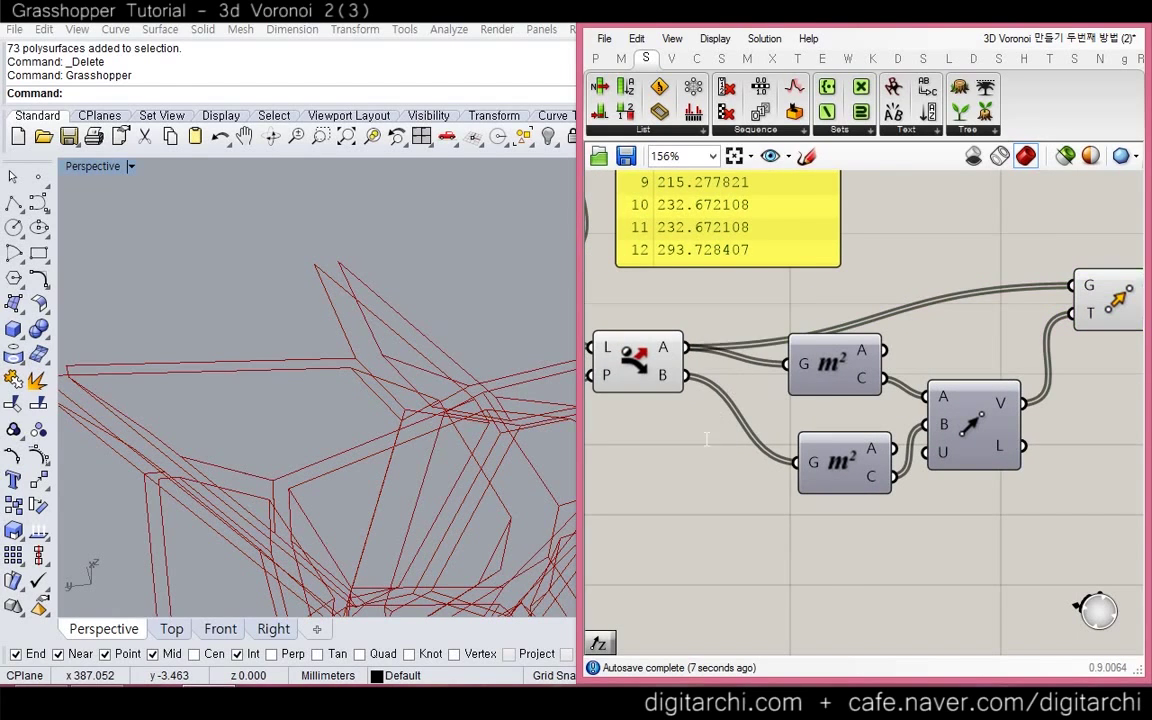
type("geo")
key("Return")
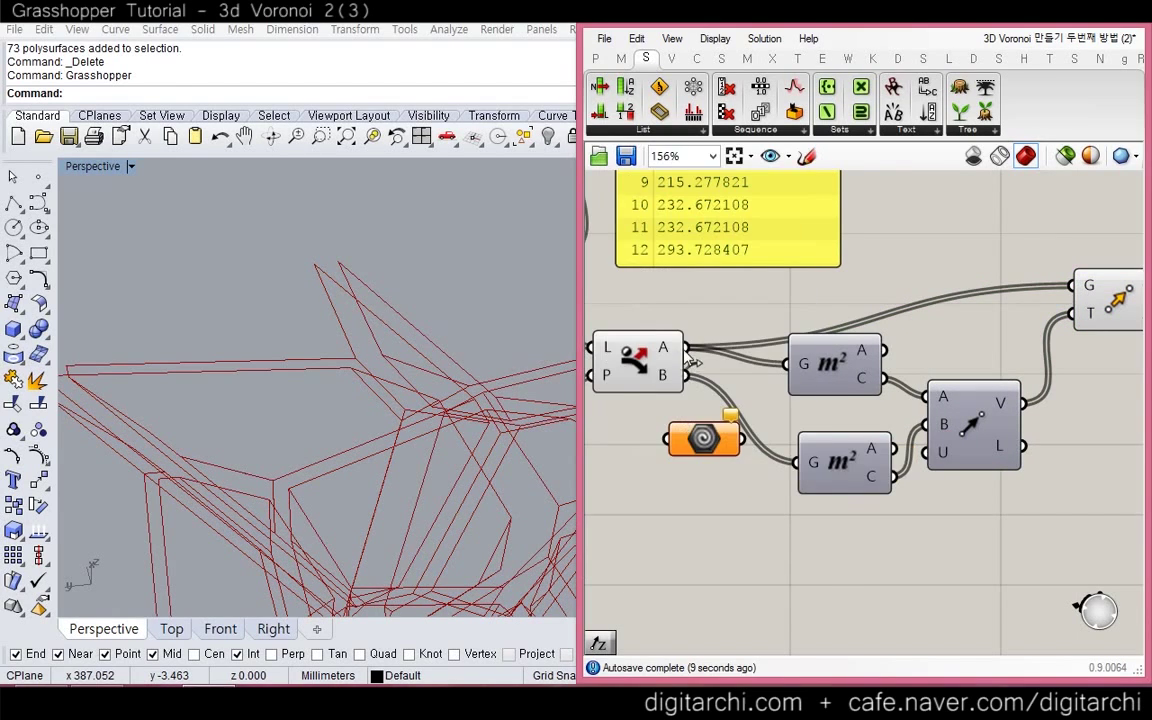
left_click_drag(712, 437, 979, 273)
right_click_drag(979, 273, 829, 292)
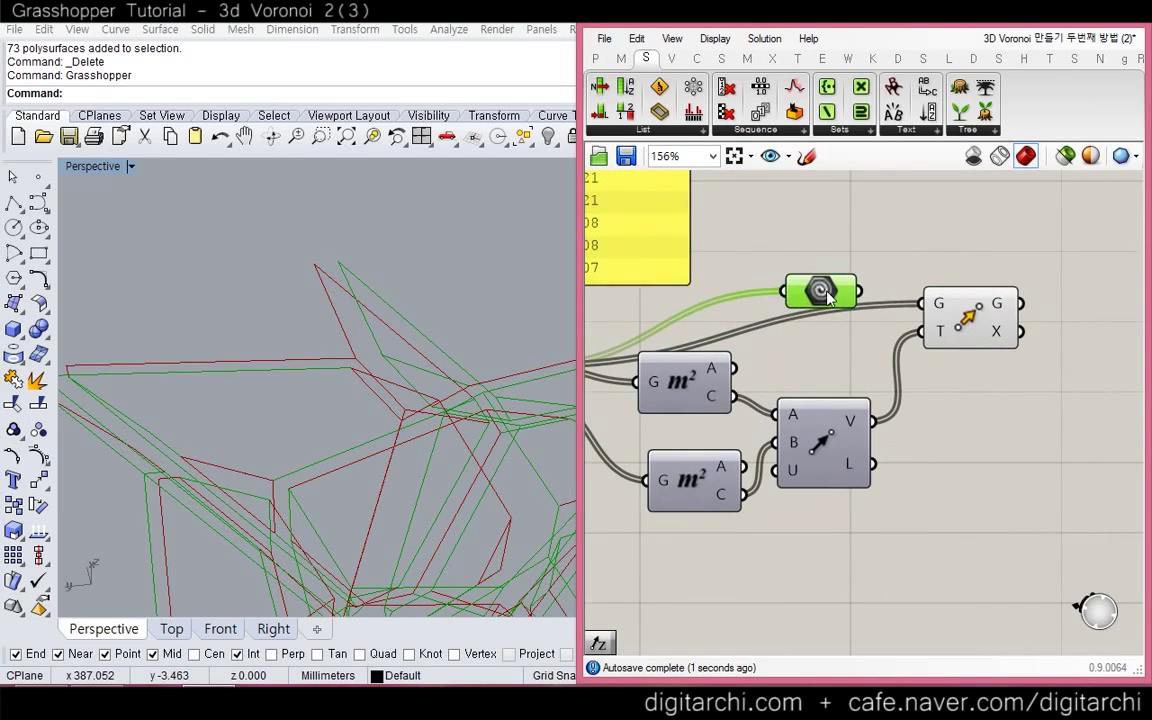
left_click_drag(829, 292, 938, 377)
left_click(940, 288)
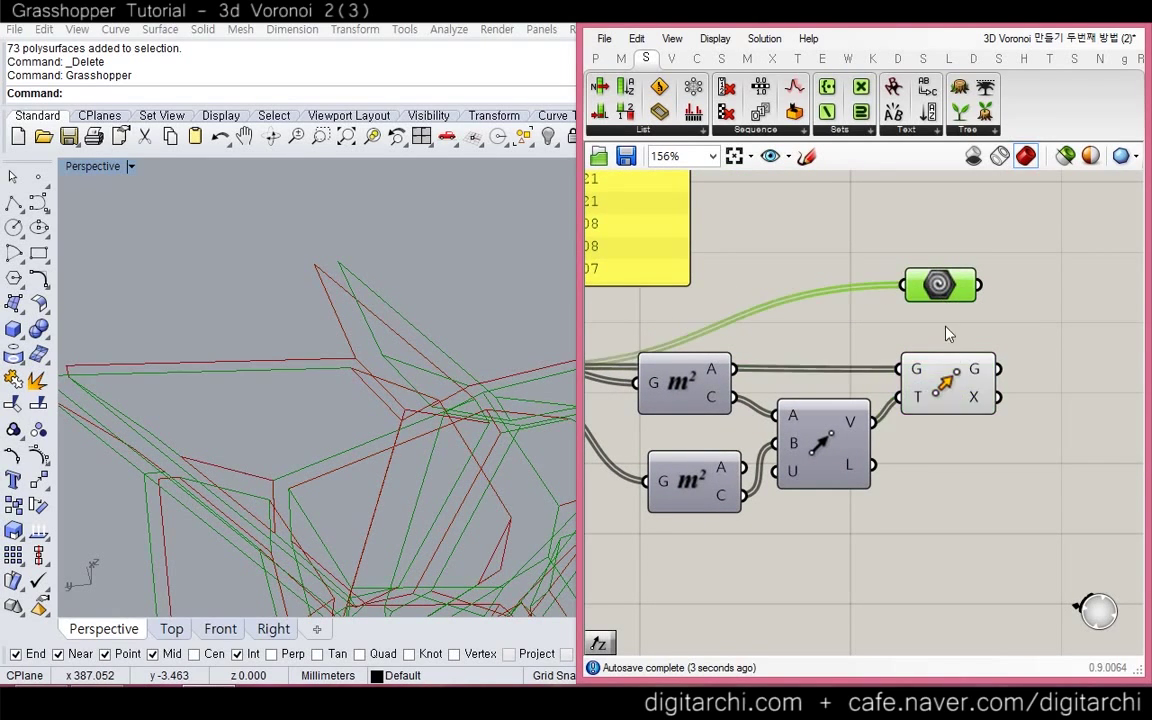
left_click(953, 362)
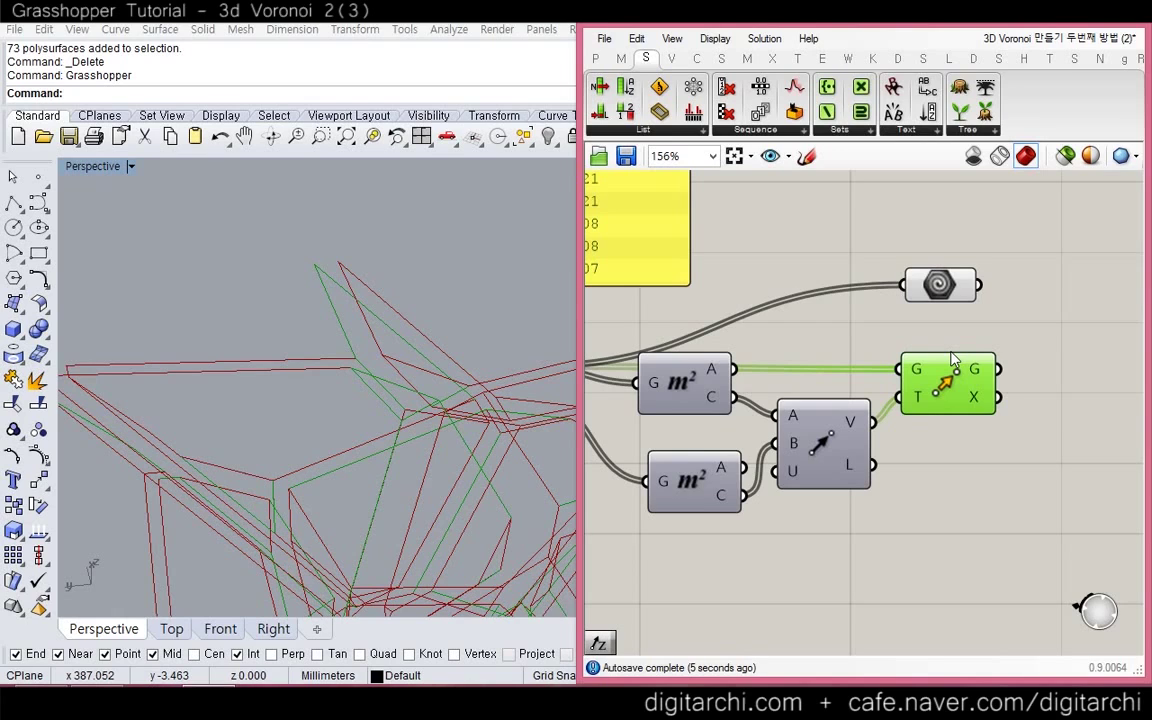
Examine the sorted face values and the True/False Dispatch pattern against the paired polylines in the viewport
double_click(1029, 406)
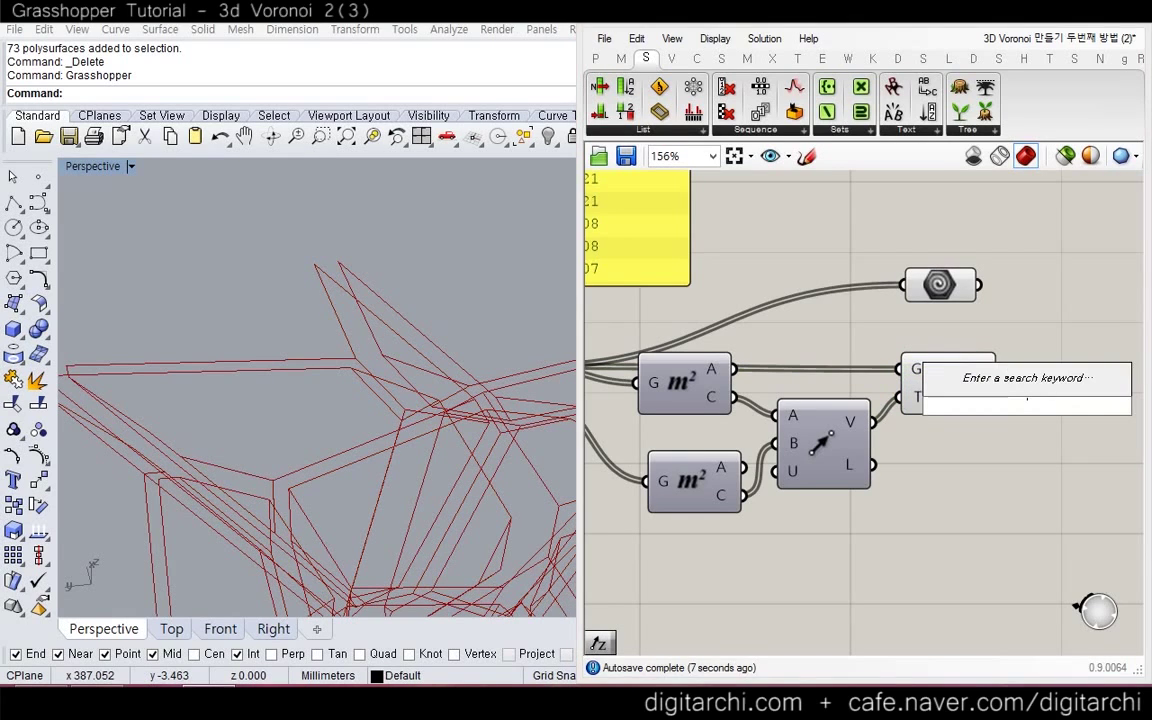
type("loft")
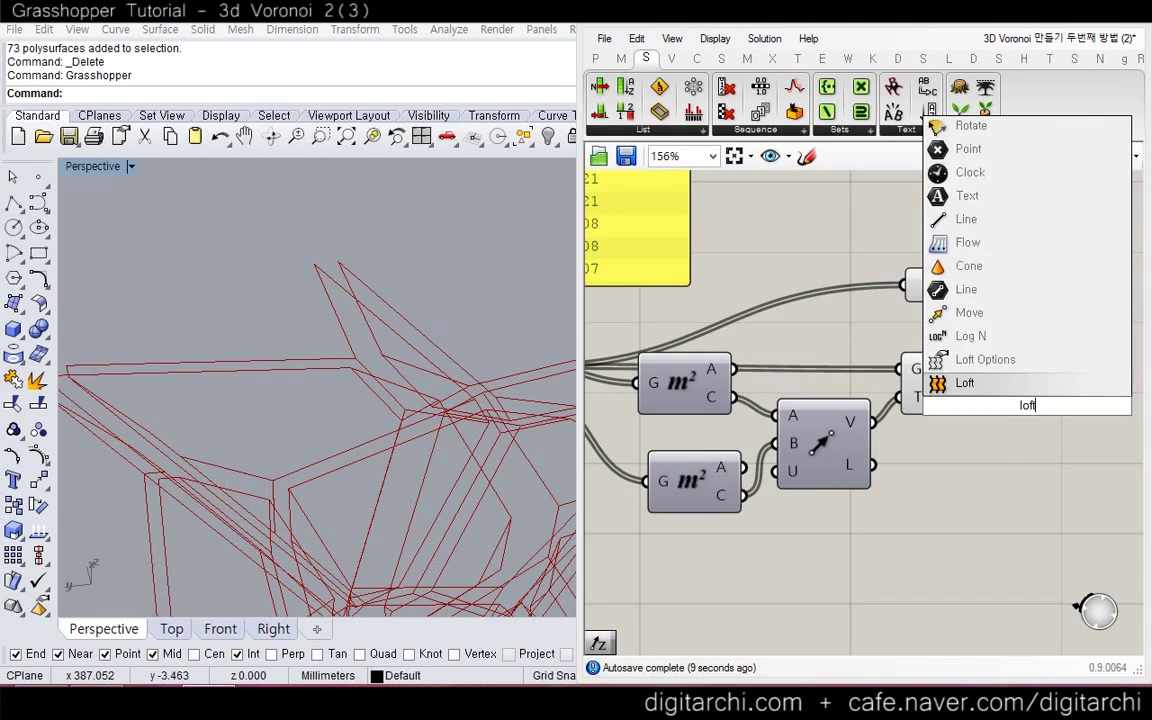
scroll(938, 425, "down", 3)
right_click_drag(717, 408, 768, 406)
scroll(773, 413, "up", 4)
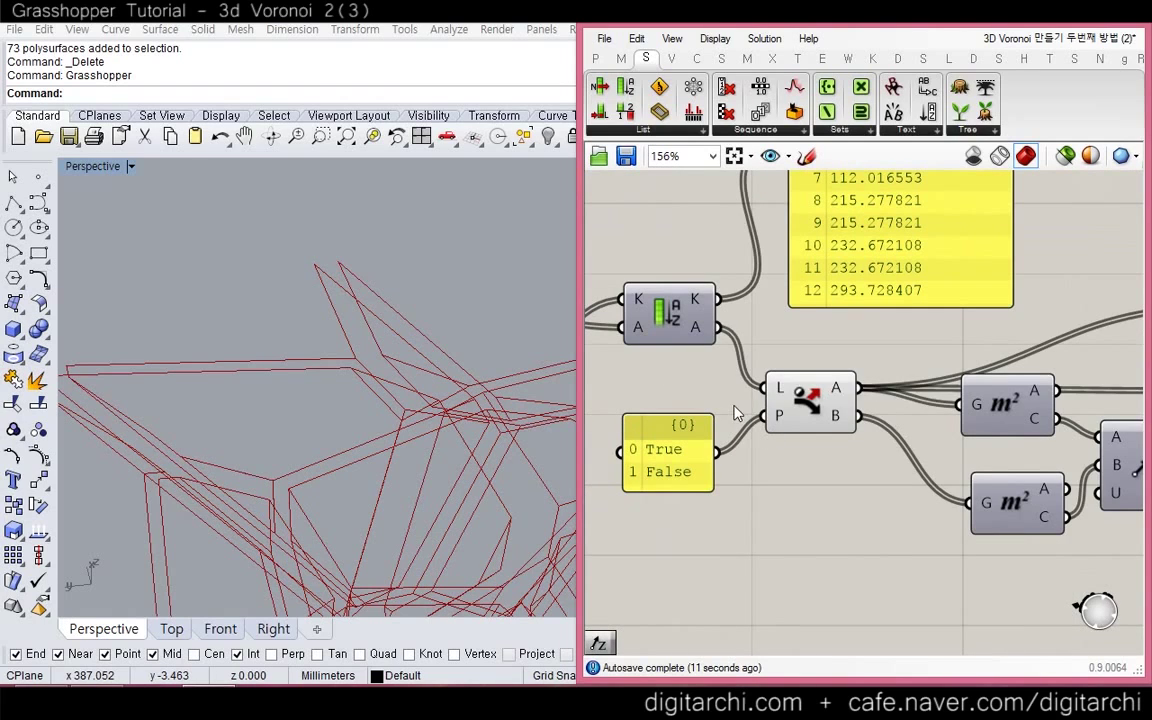
left_click(795, 415)
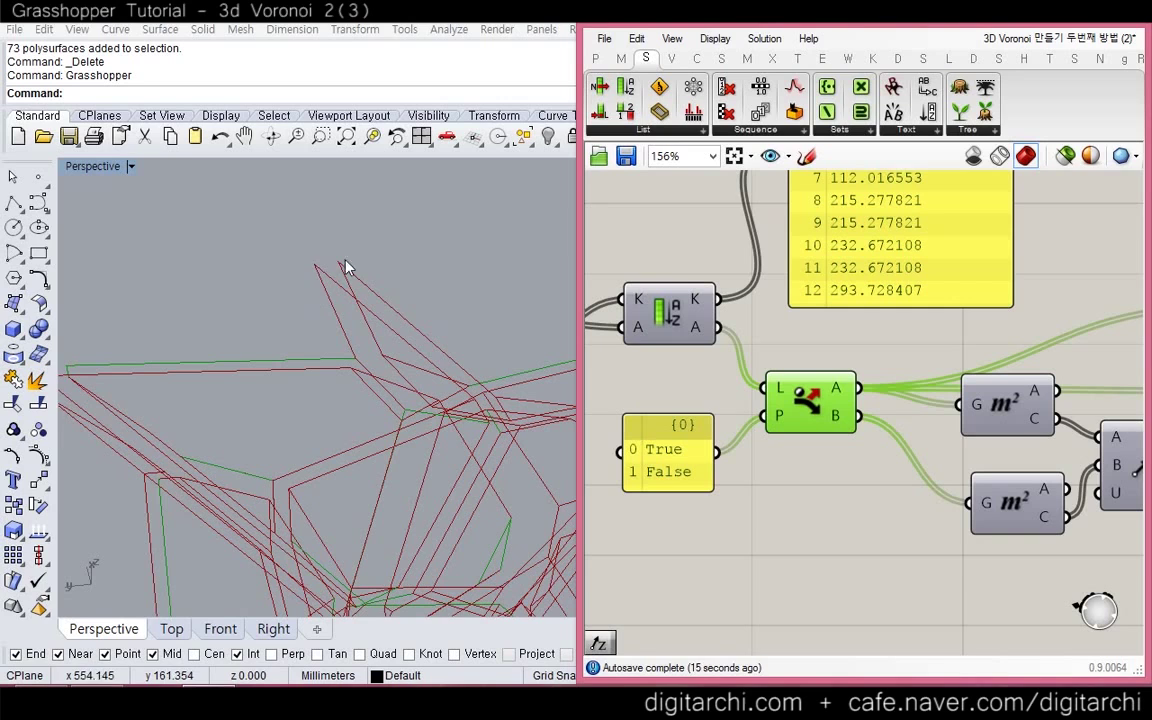
right_click_drag(676, 315, 715, 397)
right_click_drag(782, 332, 763, 380)
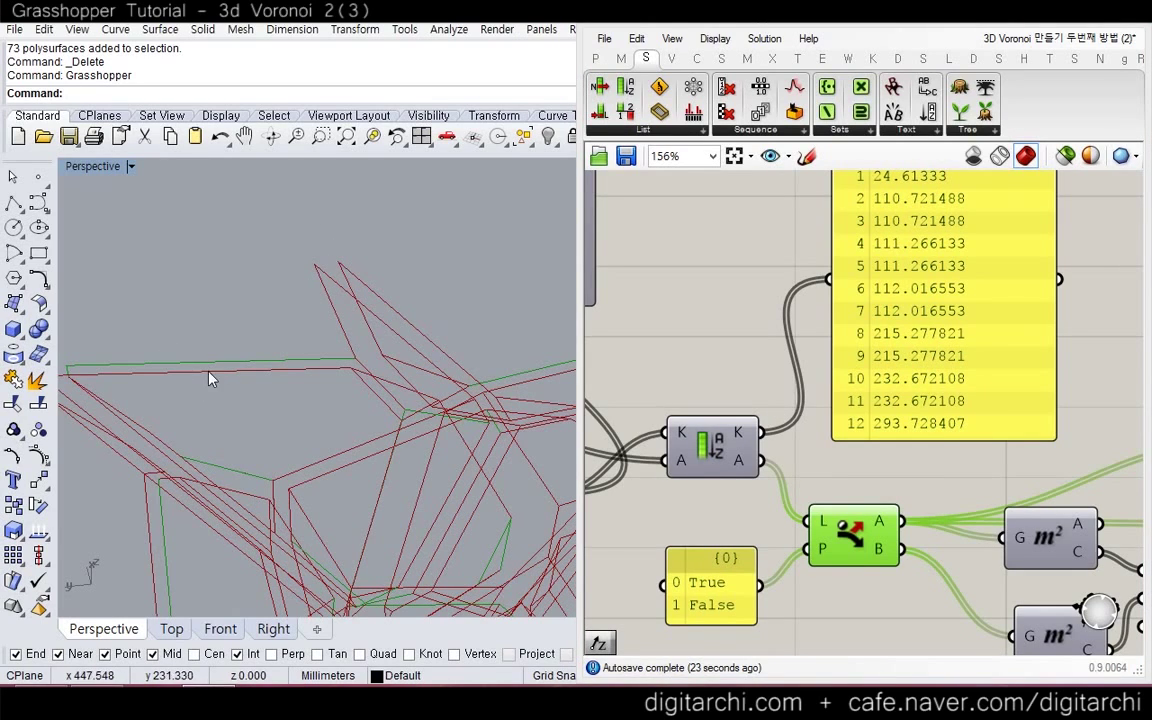
left_click(656, 380)
right_click_drag(803, 468, 780, 406)
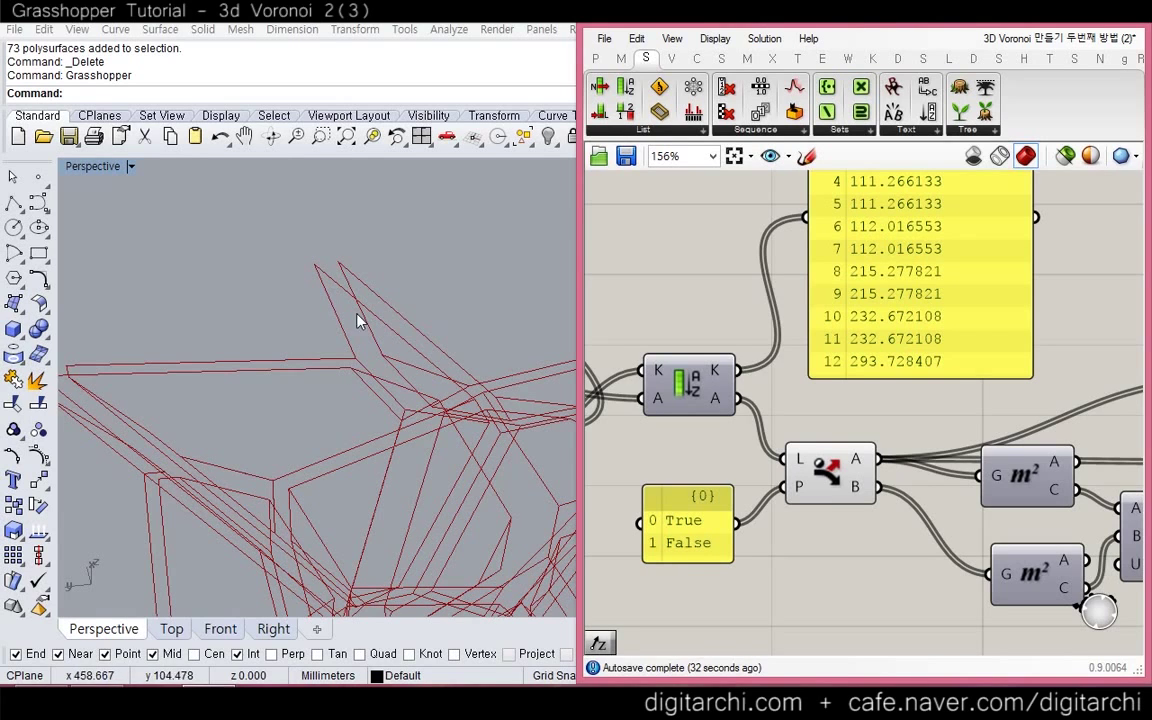
right_click_drag(384, 376, 232, 273)
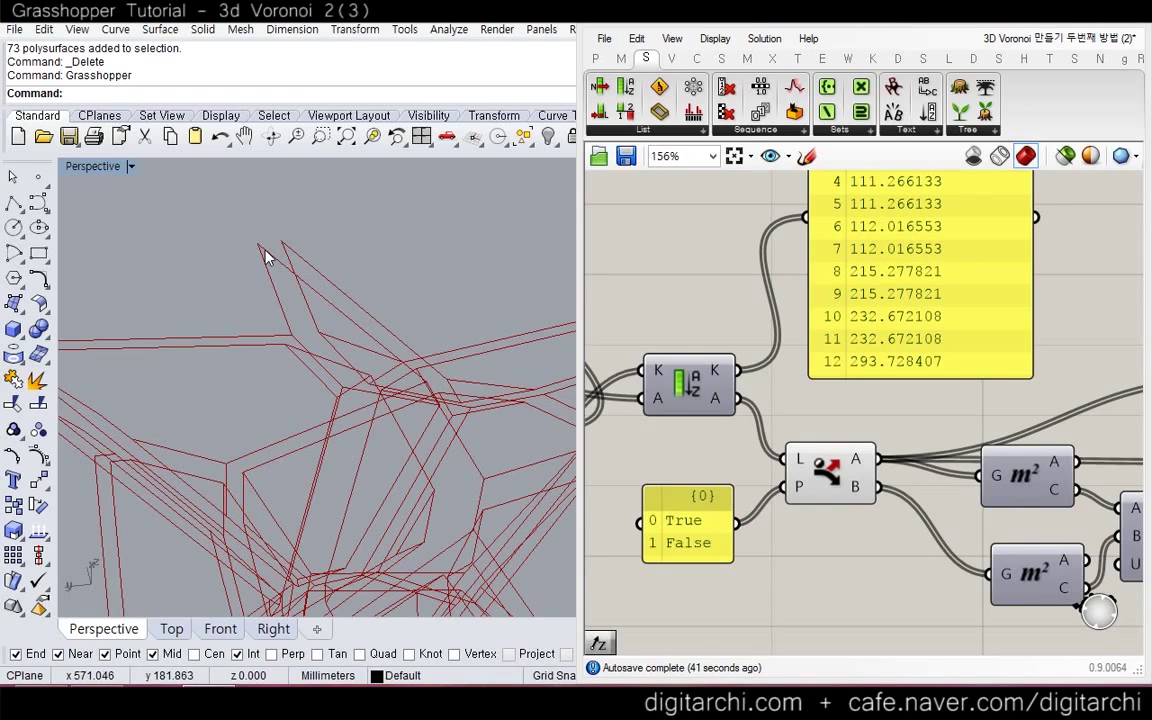
Add a Loft component beyond the Move component
right_click_drag(975, 456, 672, 389)
right_click_drag(1037, 441, 879, 442)
double_click(879, 442)
type("loft")
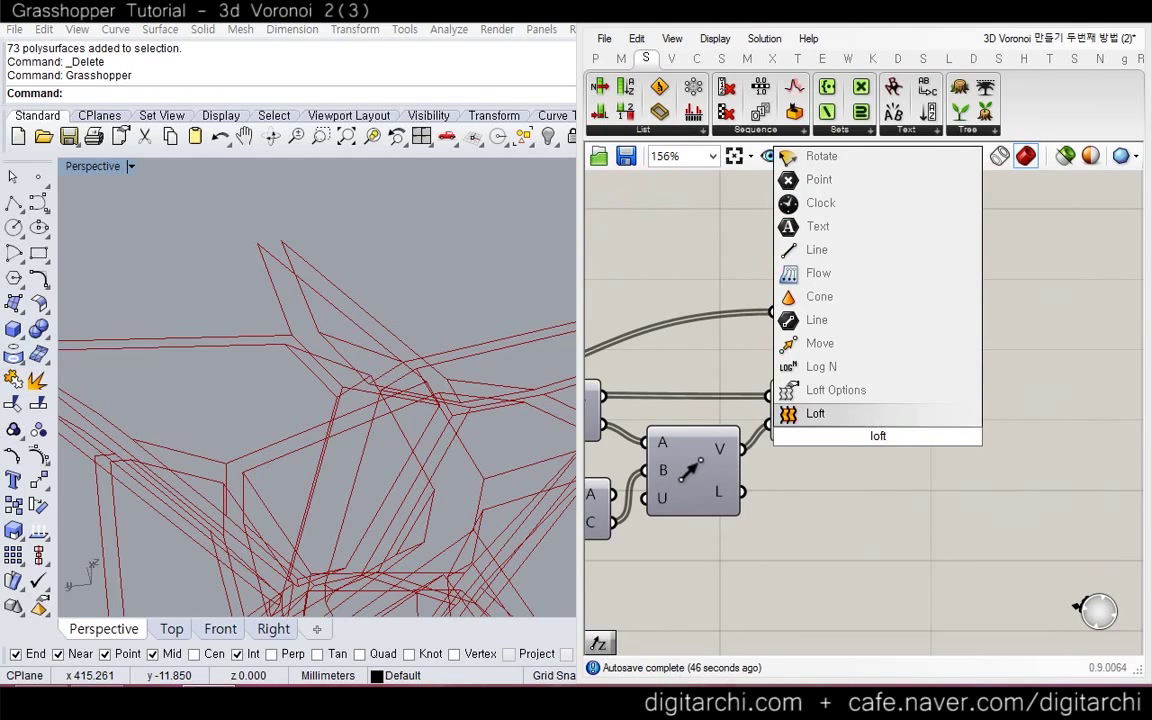
key("Return")
left_click_drag(889, 450, 991, 450)
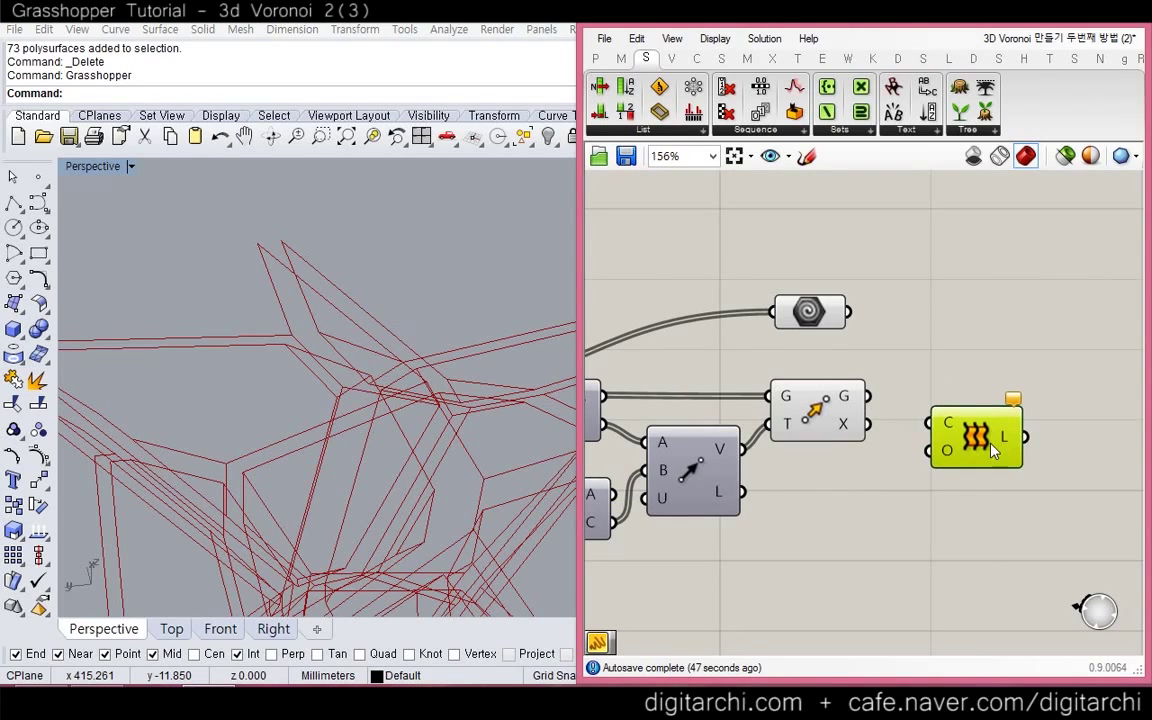
Add a Panel above the Loft component and feed it the Move component's geometry output
left_click_drag(925, 421, 933, 352)
double_click(933, 352)
type("\"")
key("Return")
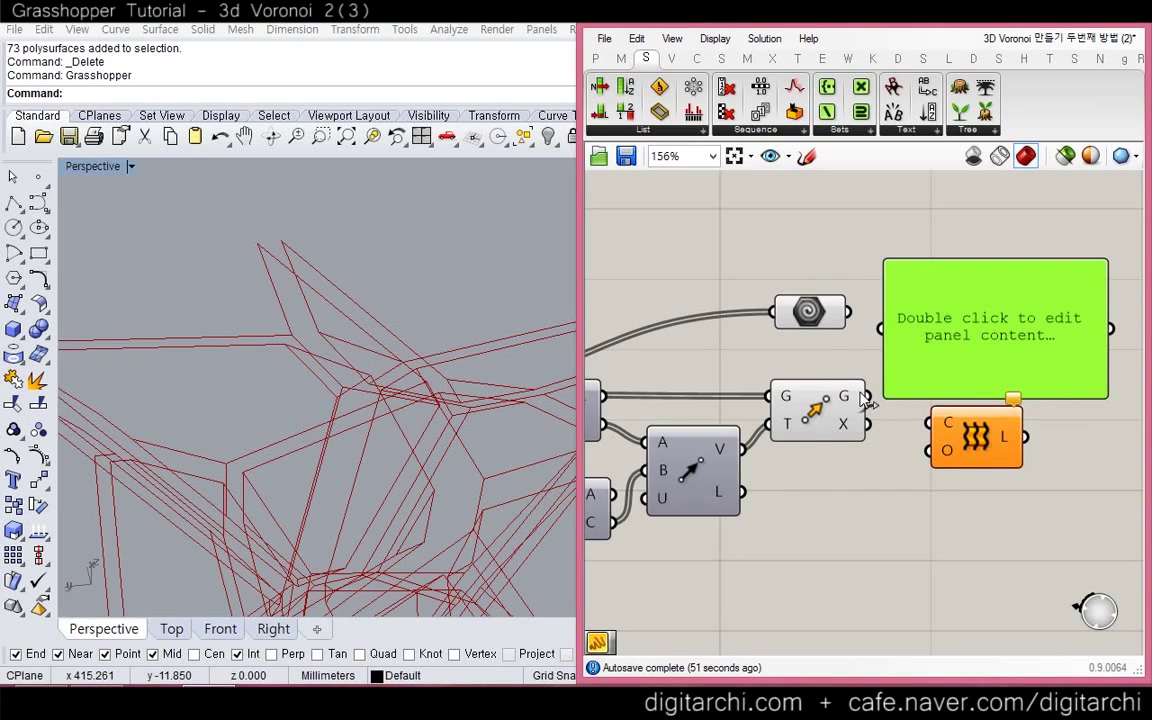
left_click_drag(862, 396, 882, 328)
right_click_drag(962, 338, 908, 376)
left_click_drag(908, 376, 970, 356)
Replace the Panel with a Param Viewer fed by the Geometry parameter
double_click(865, 358)
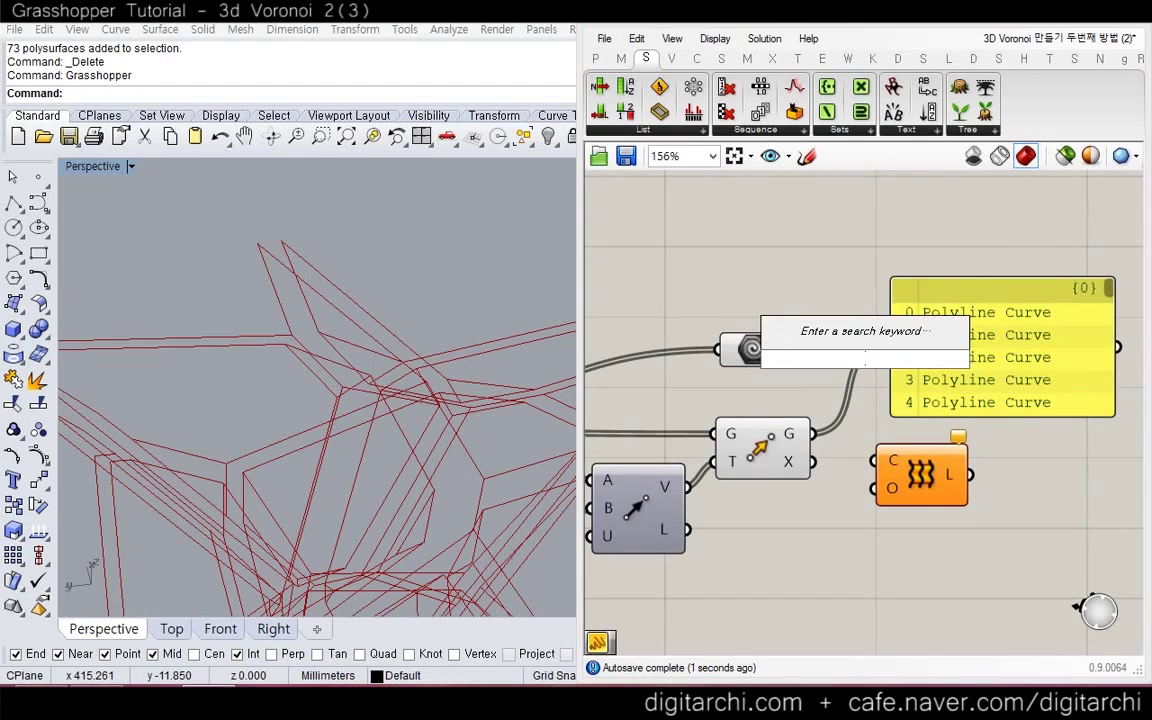
type("pa")
key("Return")
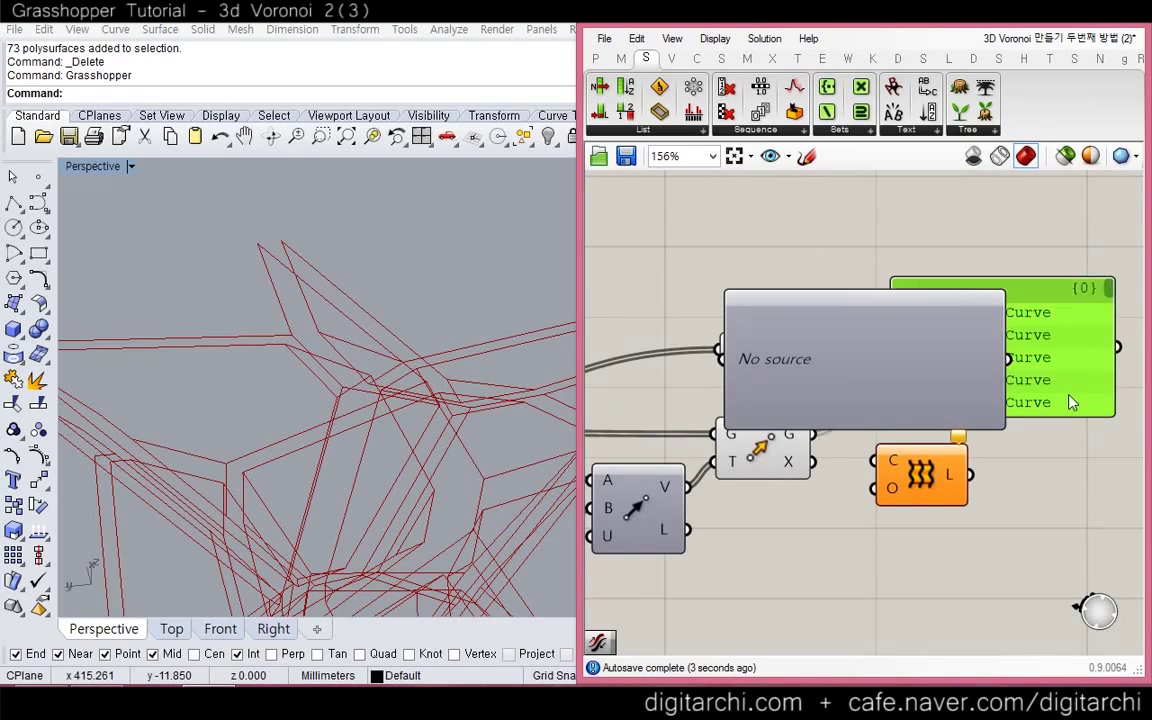
key("Delete")
right_click_drag(896, 407, 875, 412)
left_click_drag(875, 412, 1003, 407)
left_click_drag(794, 438, 830, 357)
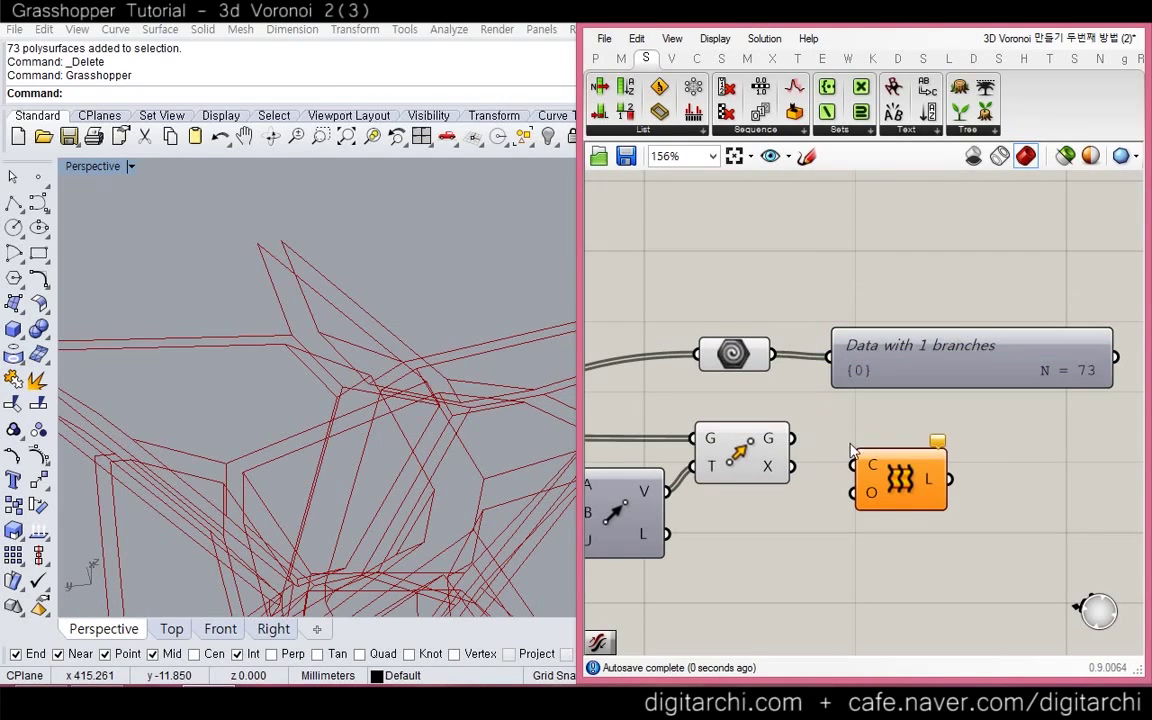
Try feeding the Geometry parameter straight into the Loft component's curve input, and undo that connection
left_click_drag(858, 452, 903, 430)
left_click_drag(771, 354, 868, 432)
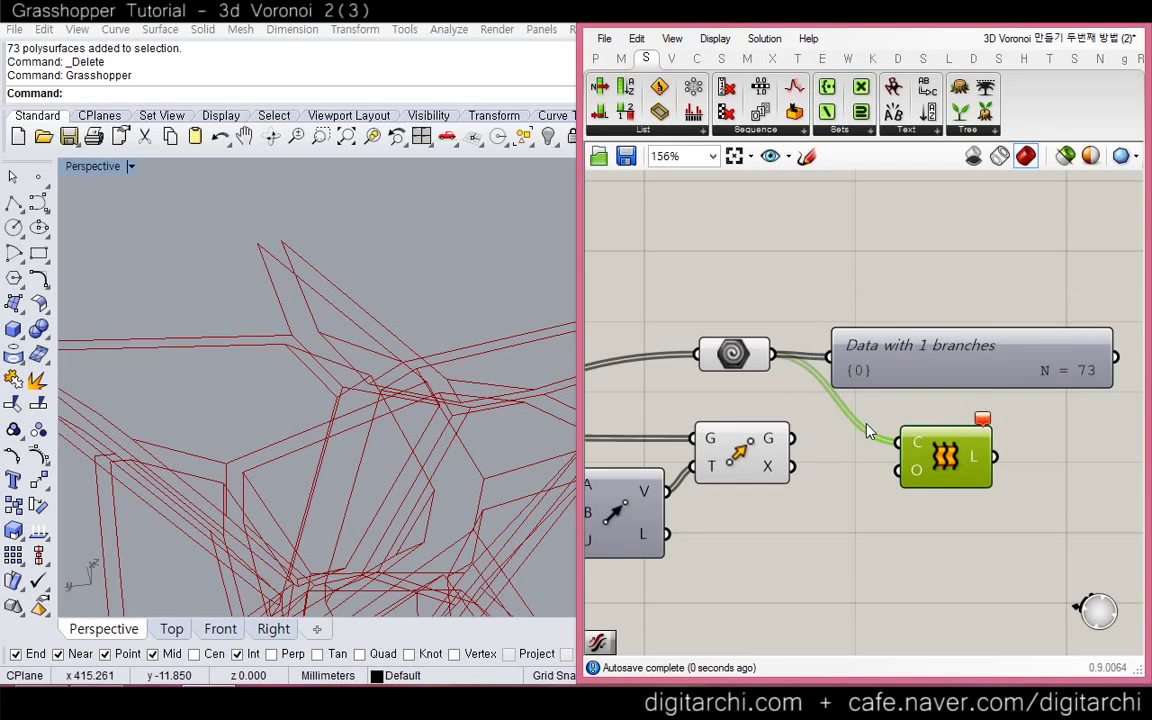
key("ctrl+z")
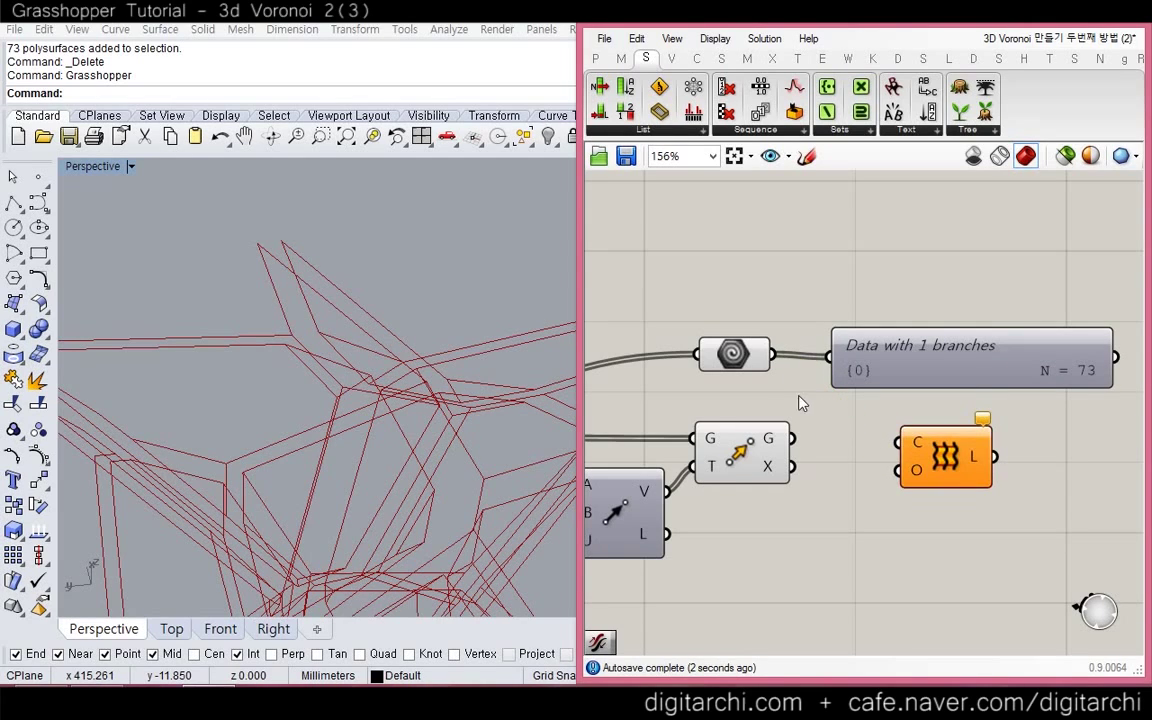
Graft the data of both the original polylines' Geometry parameter and the Move component's geometry output
right_click(757, 366)
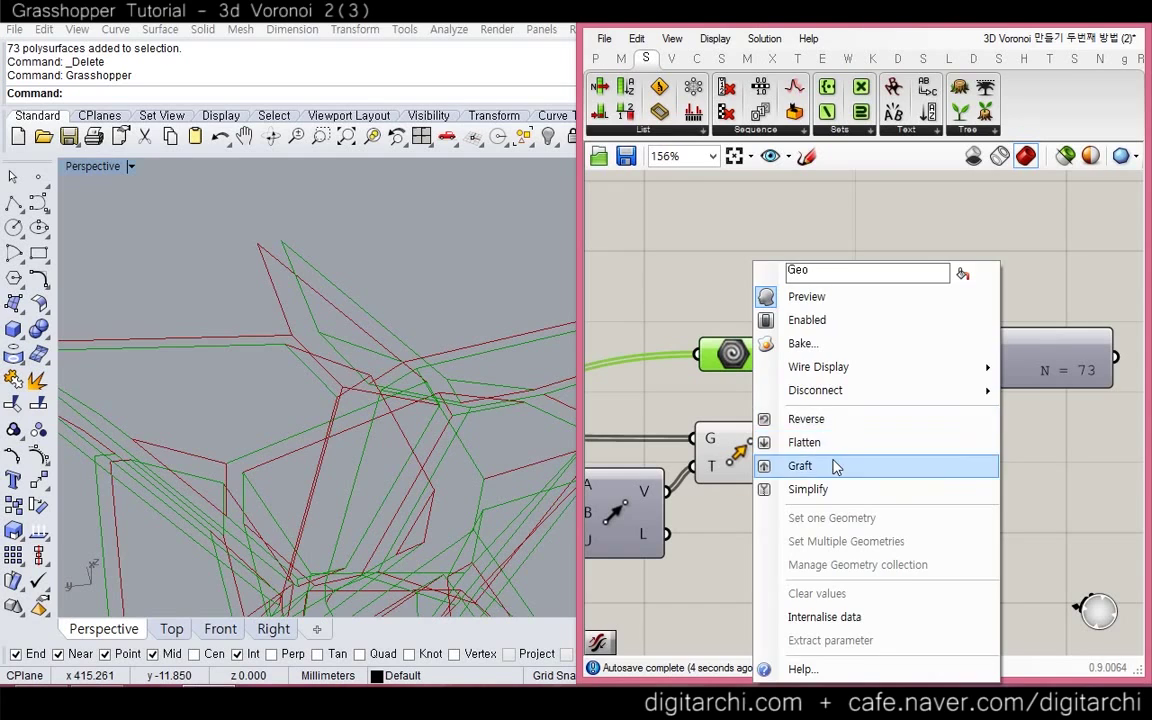
left_click(762, 464)
right_click(760, 458)
left_click(810, 483)
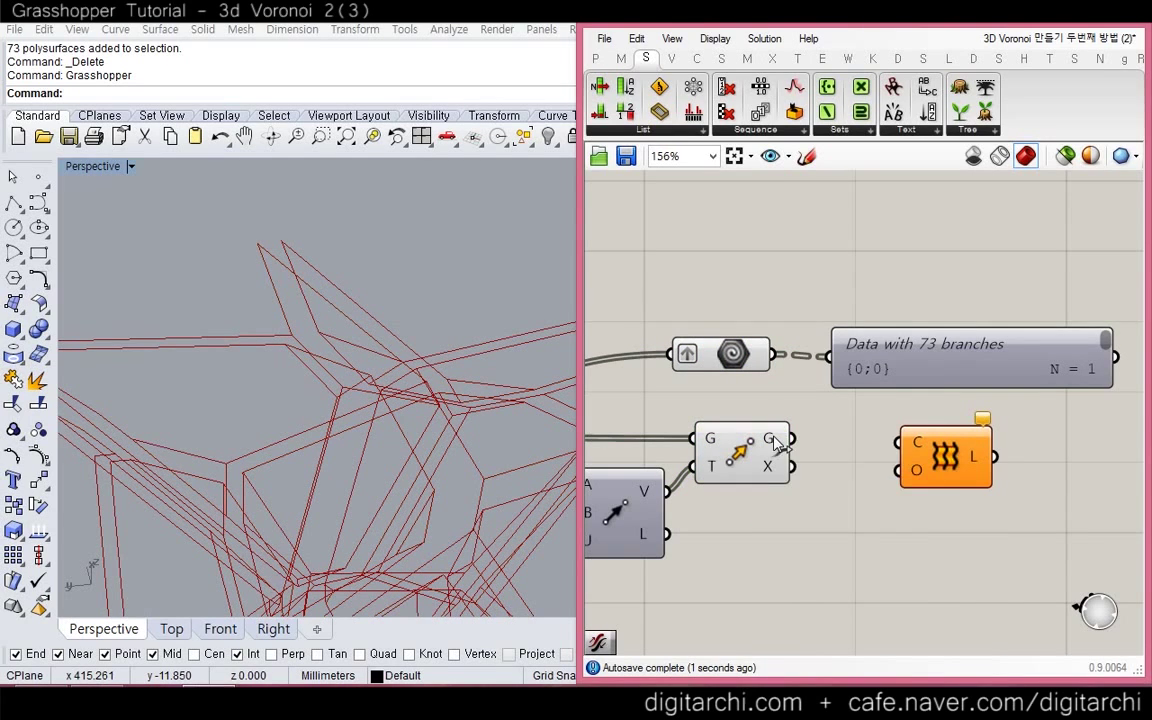
right_click(776, 439)
left_click(828, 541)
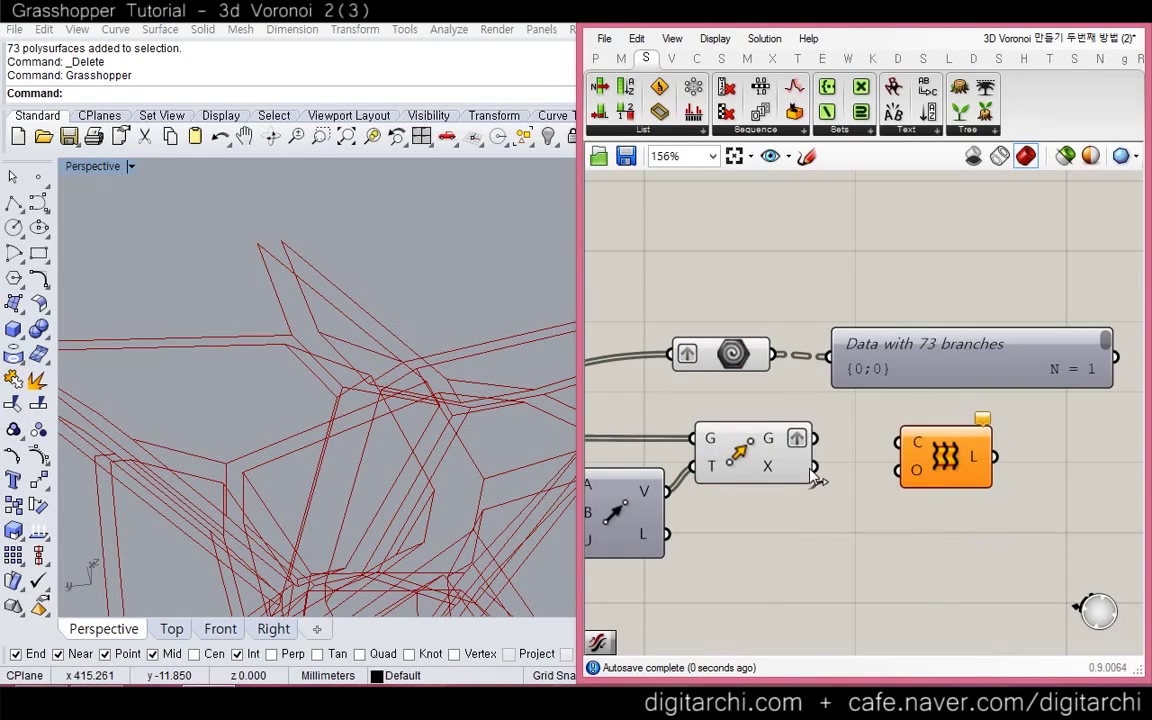
Enlarge the Param Viewer, move it above the Loft component and feed it the Move component's grafted geometry output
left_click_drag(901, 386, 880, 610)
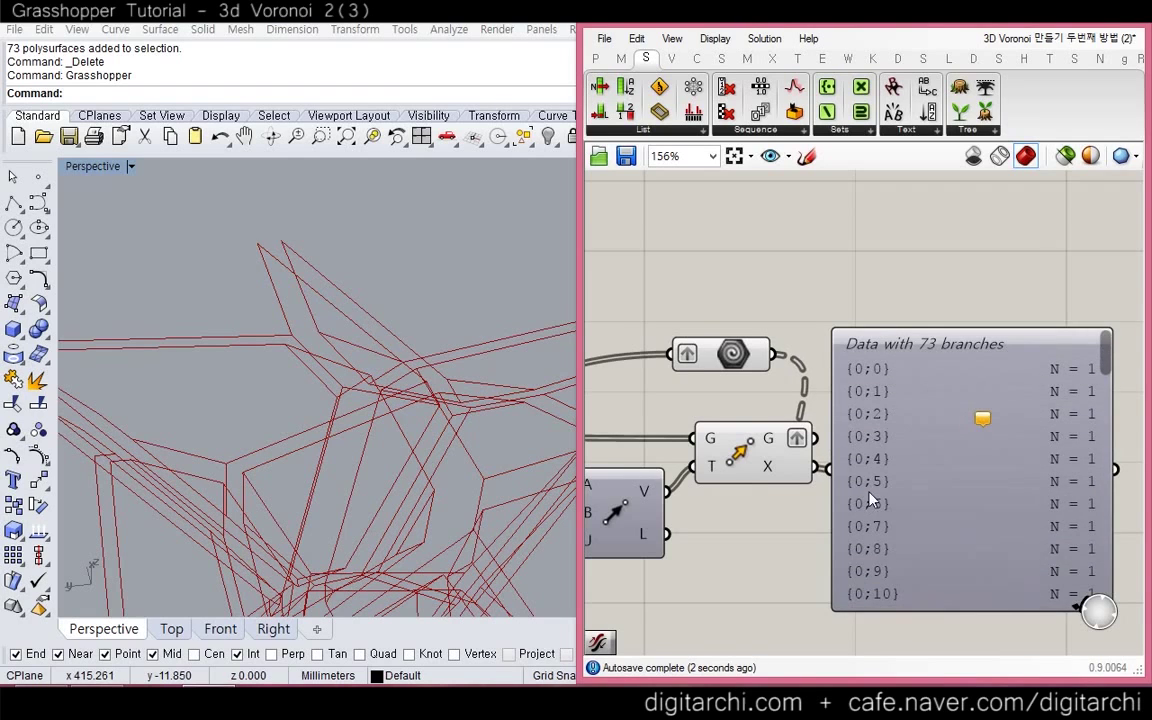
right_click_drag(869, 499, 791, 502)
left_click_drag(853, 441, 946, 350)
left_click(805, 352)
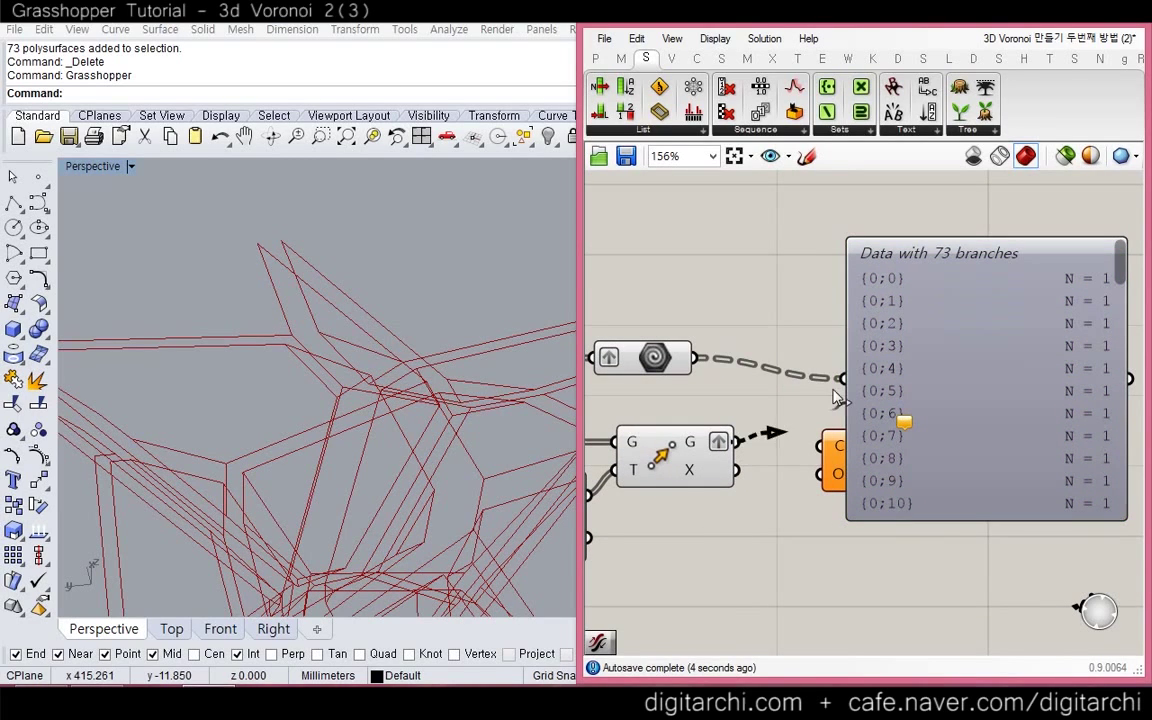
left_click_drag(736, 441, 820, 390)
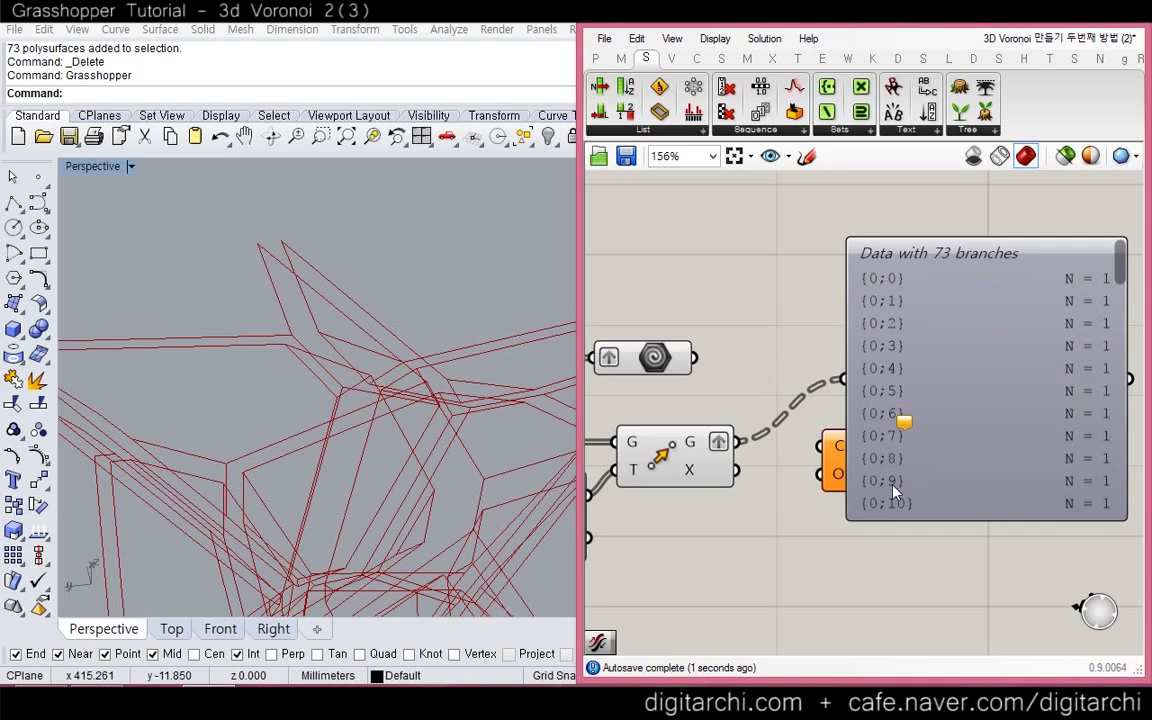
Add a second Geometry parameter and feed it both the grafted Geometry parameter and the Move component's geometry output
double_click(757, 381)
type("geo")
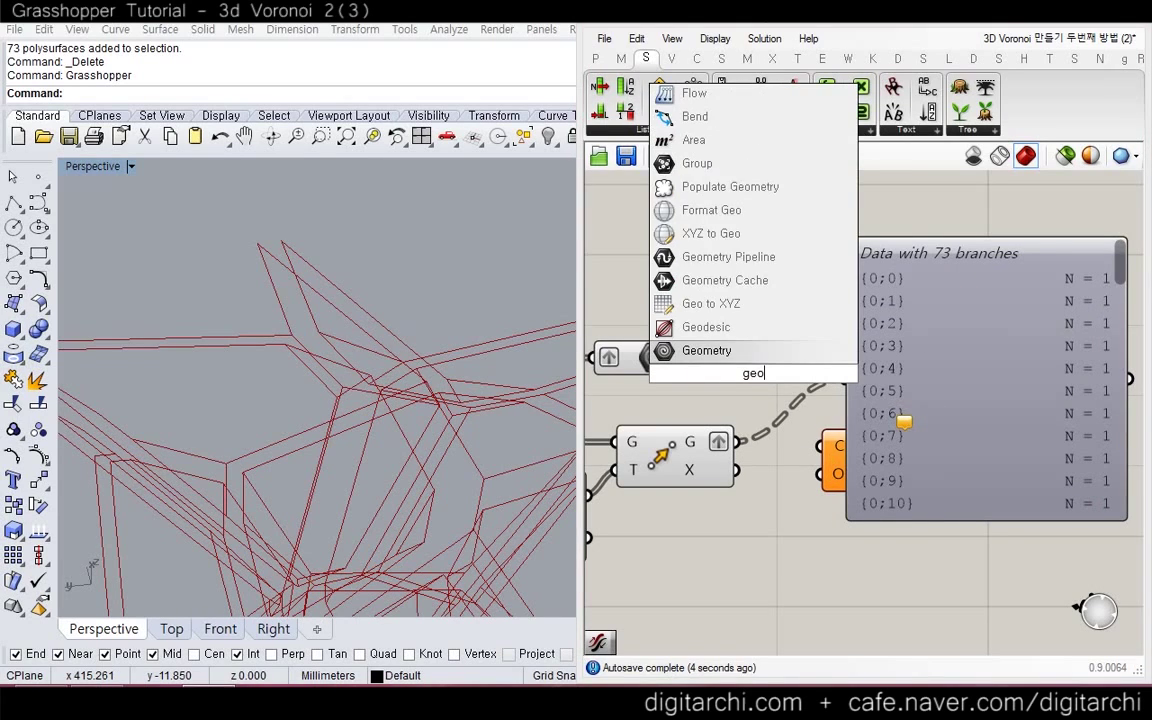
key("Return")
left_click_drag(769, 376, 853, 394)
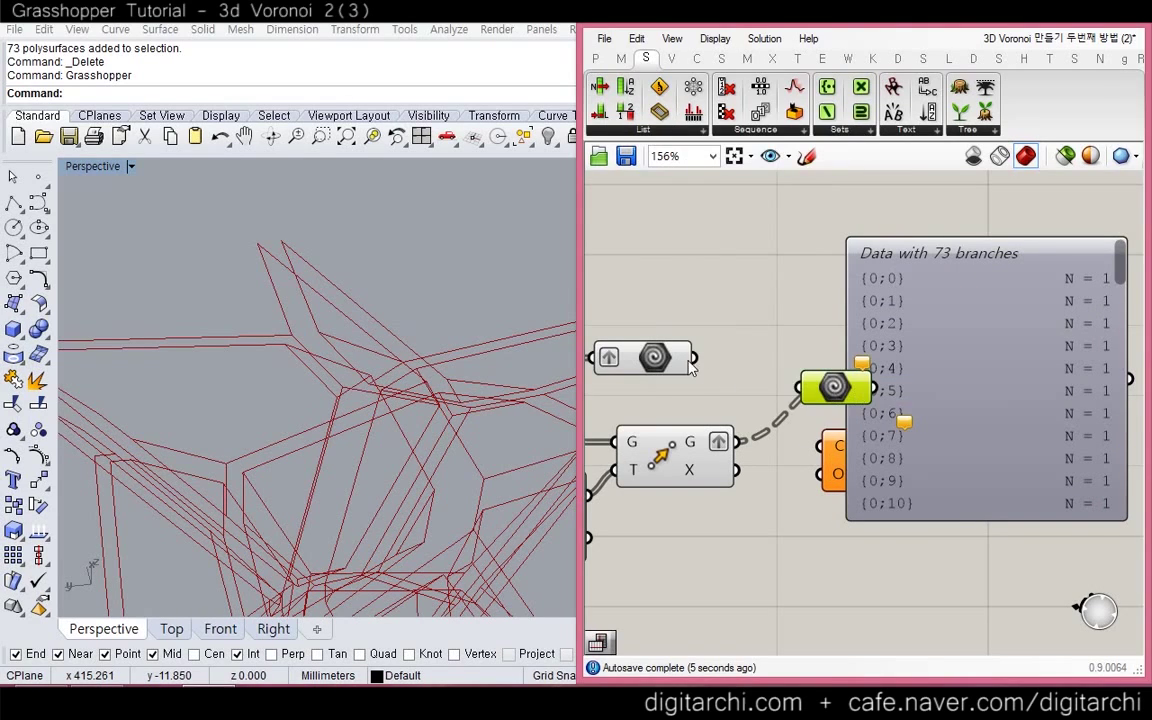
left_click_drag(694, 358, 736, 446)
Move the Param Viewer clear of the Loft component and feed it from the merging Geometry parameter
left_click_drag(880, 405, 1058, 406)
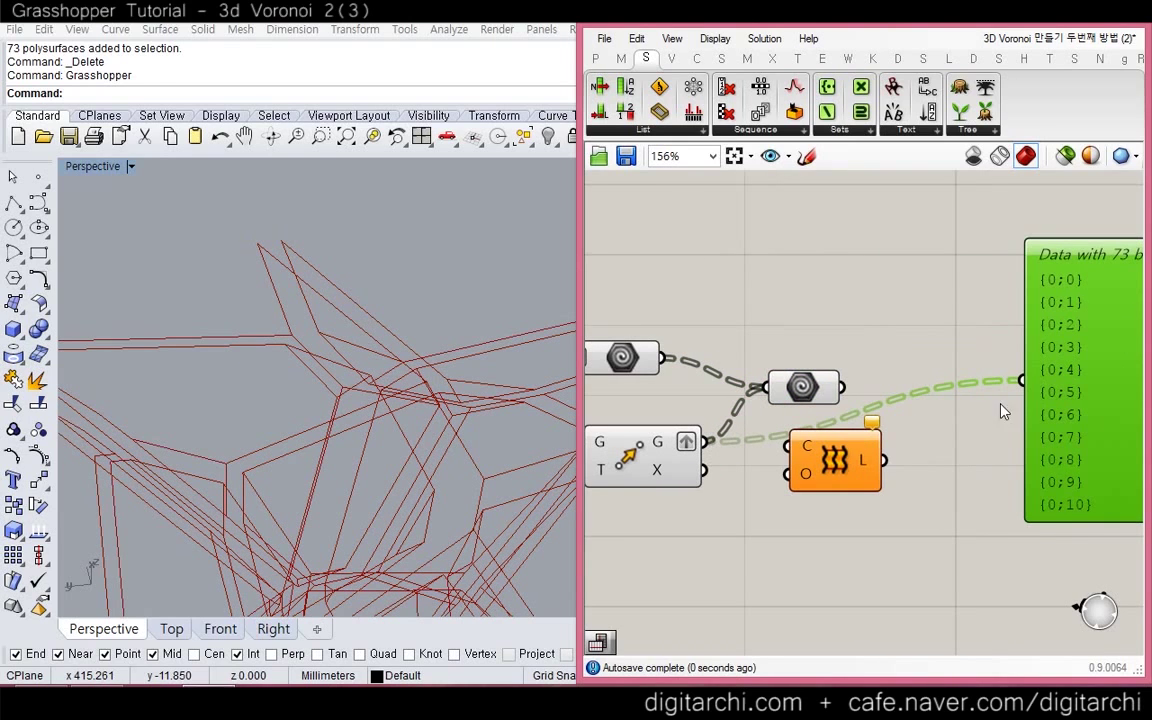
left_click_drag(842, 387, 1022, 380)
right_click_drag(953, 385, 815, 388)
left_click(830, 372)
scroll(828, 373, "down", 1)
scroll(916, 354, "up", 1)
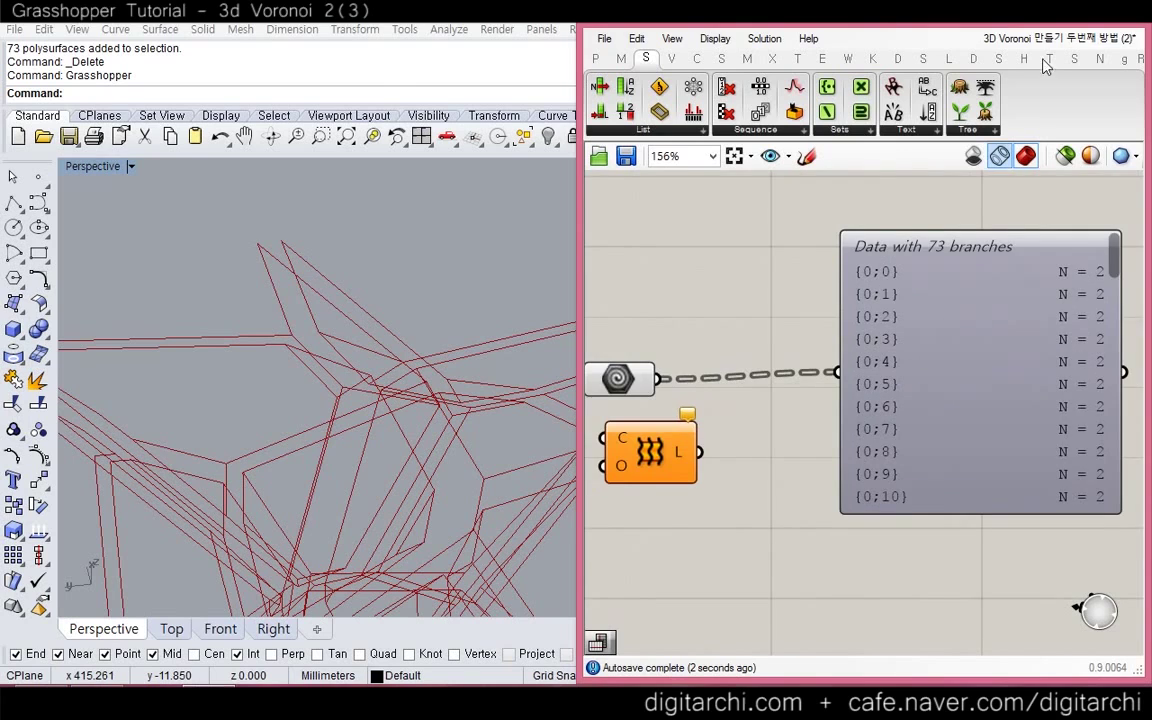
Space out the grafted Geometry parameter and the Loft component, and connect the merging Geometry parameter to Loft's curve input
left_click(1080, 16)
right_click_drag(642, 374, 932, 411)
right_click_drag(414, 405, 461, 407)
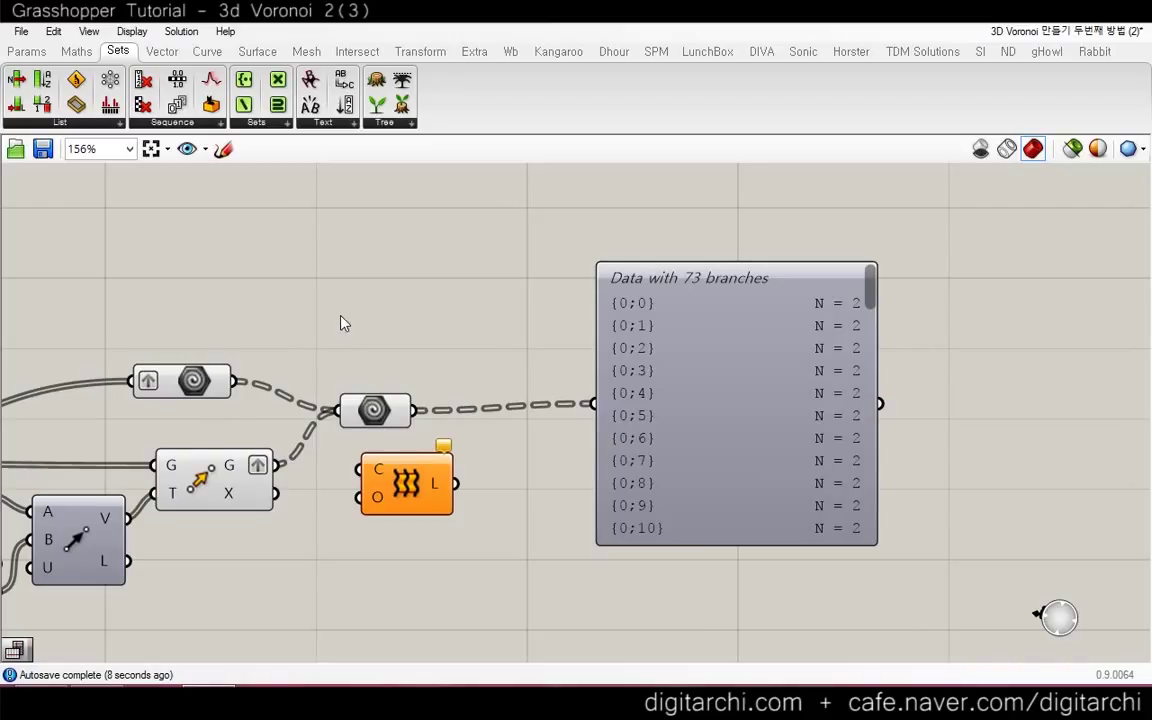
left_click_drag(216, 377, 252, 376)
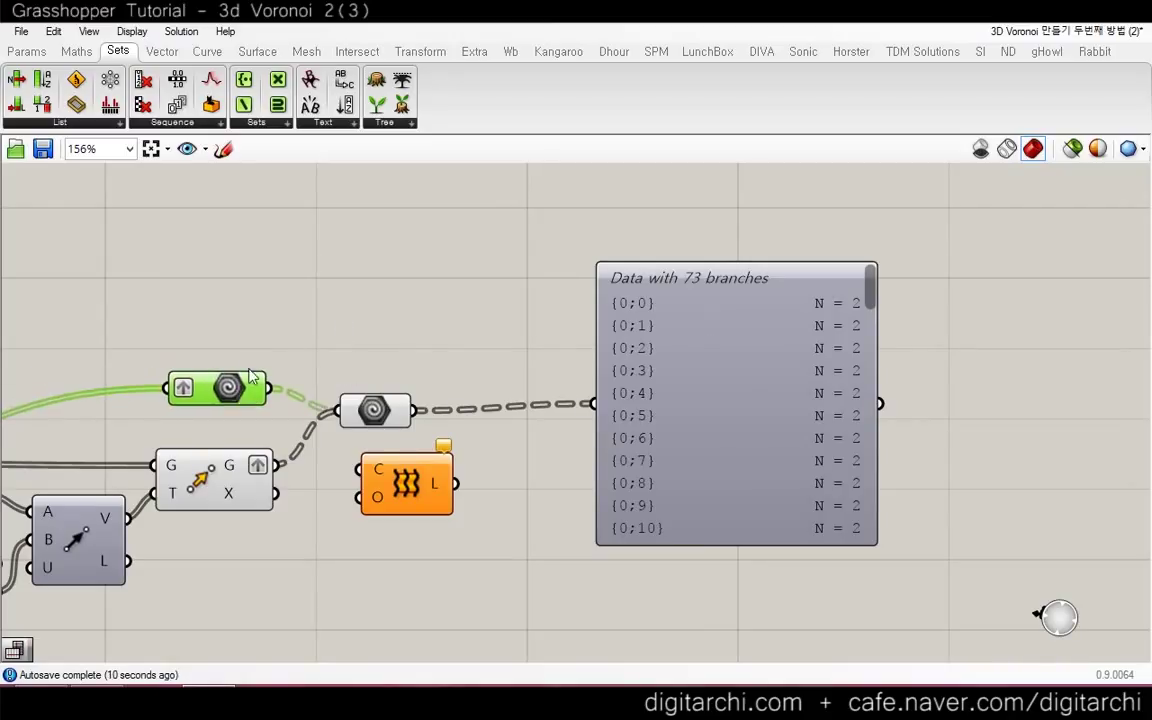
left_click(448, 357)
left_click_drag(405, 484, 480, 481)
left_click_drag(413, 410, 434, 467)
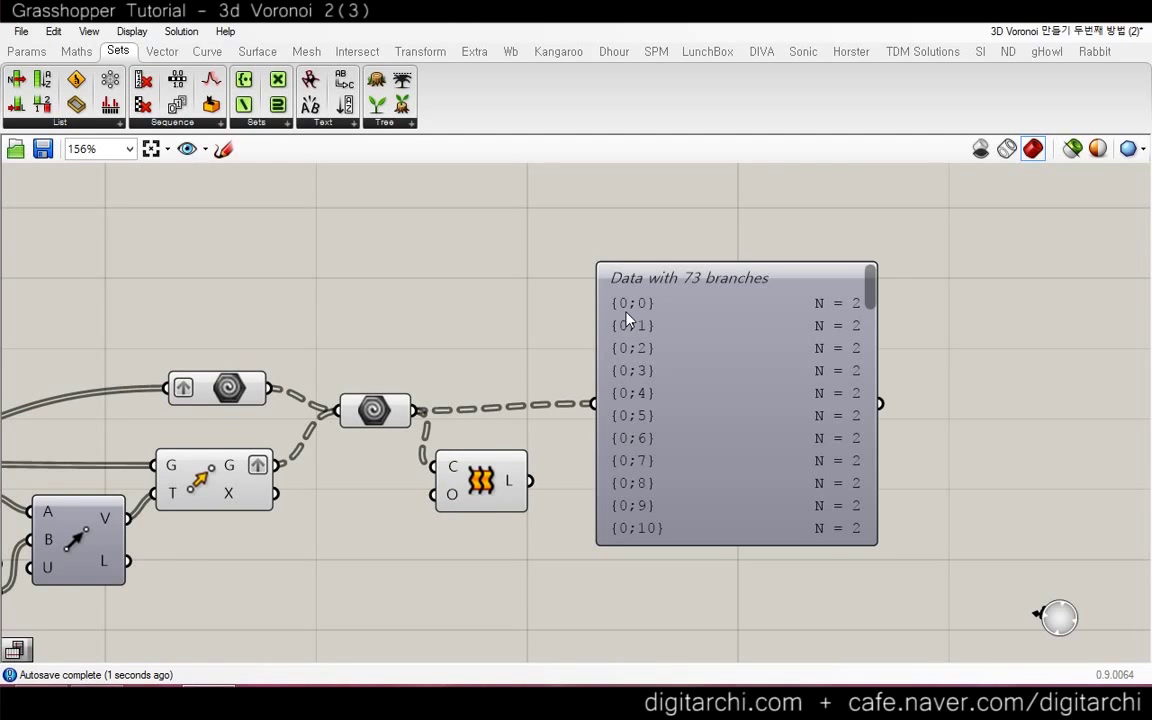
Examine the merged data's branches in the Param Viewer and the Loft preview in the perspective view
scroll(643, 300, "up", 3)
right_click_drag(531, 425, 533, 393)
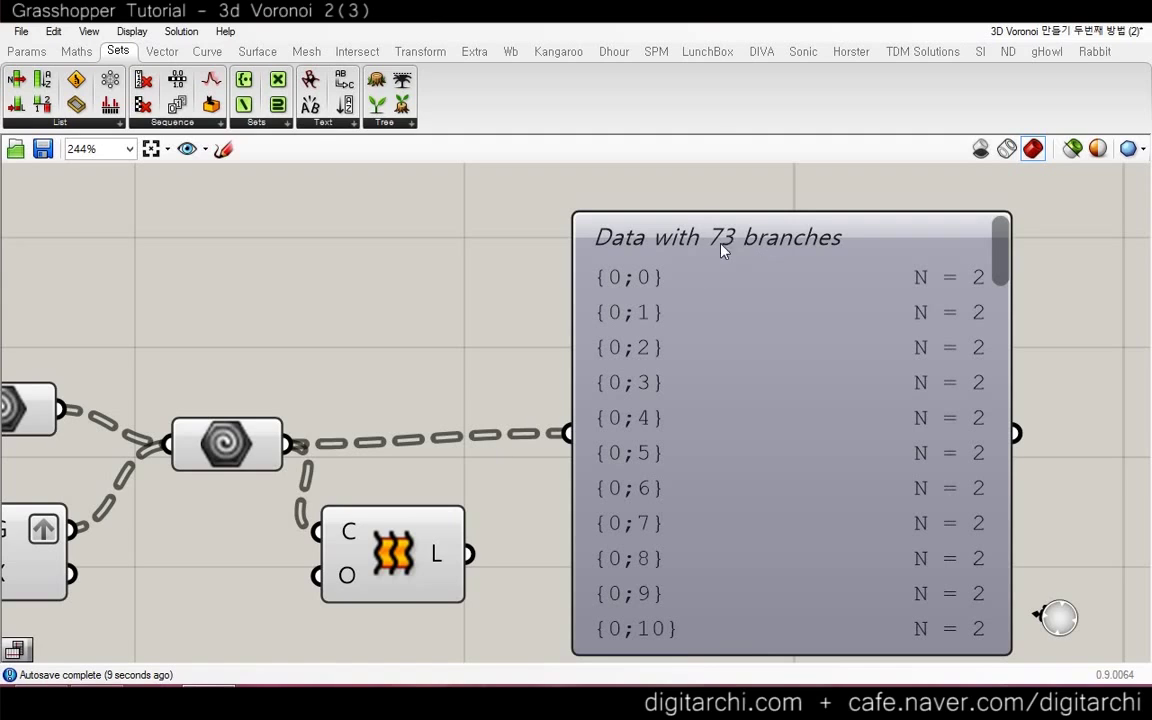
left_click_drag(576, 12, 1148, 141)
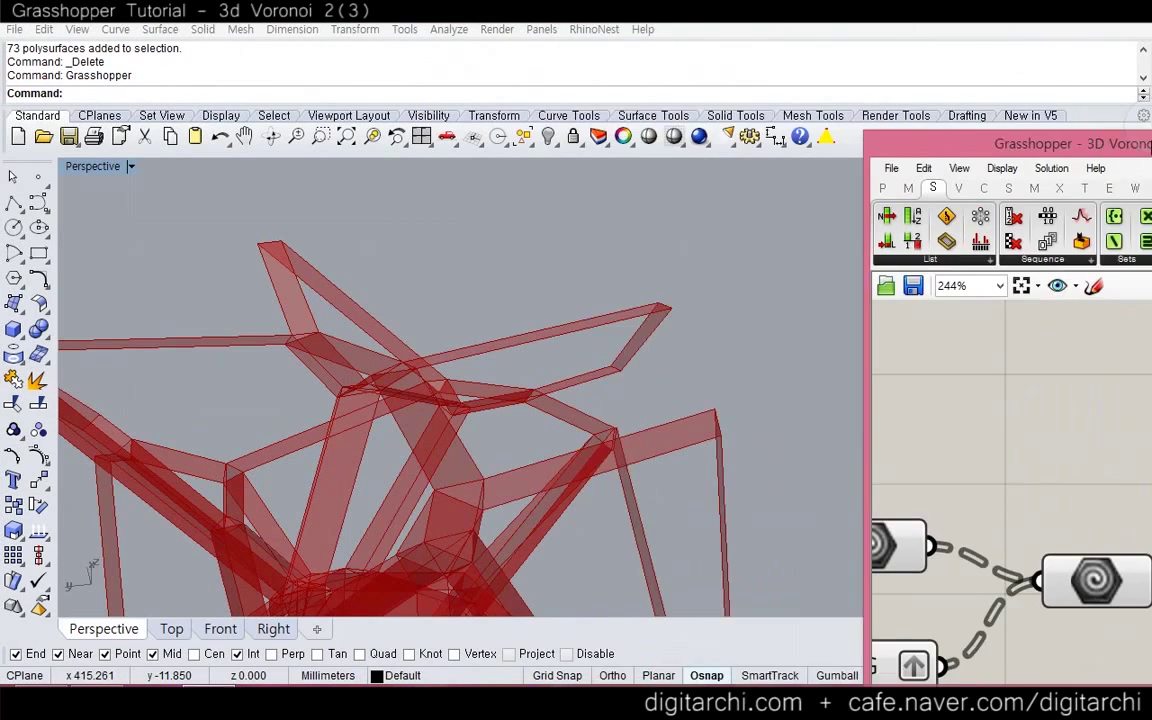
right_click_drag(382, 397, 437, 437)
right_click_drag(834, 407, 734, 304)
left_click(888, 445)
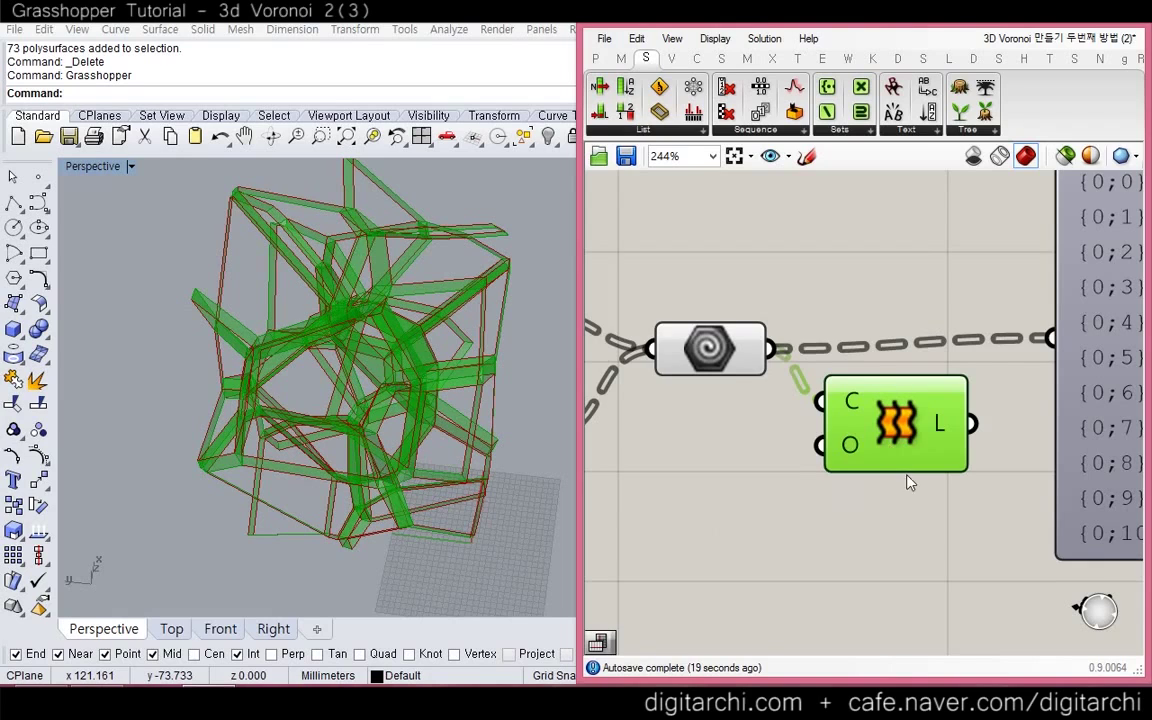
Delete the Param Viewer connected to the merging Geometry parameter
right_click_drag(1112, 499, 904, 467)
left_click(908, 470)
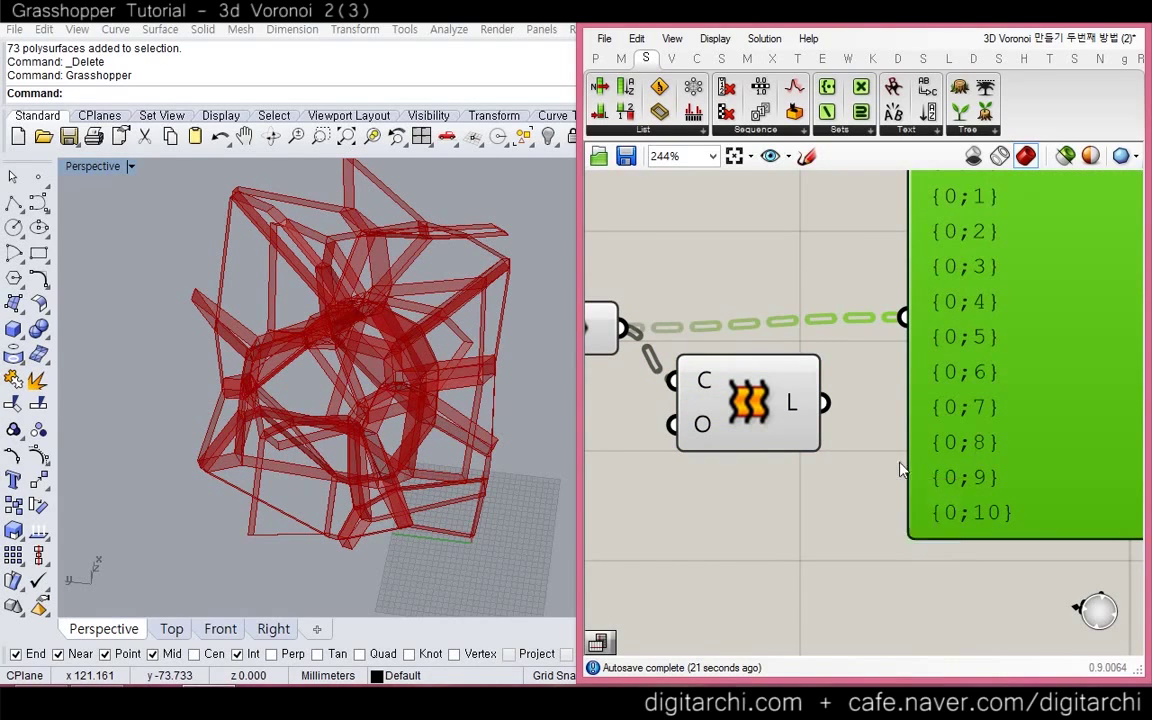
key("Delete")
left_click(737, 423)
right_click_drag(737, 423, 804, 427)
scroll(804, 427, "down", 2)
left_click(697, 368)
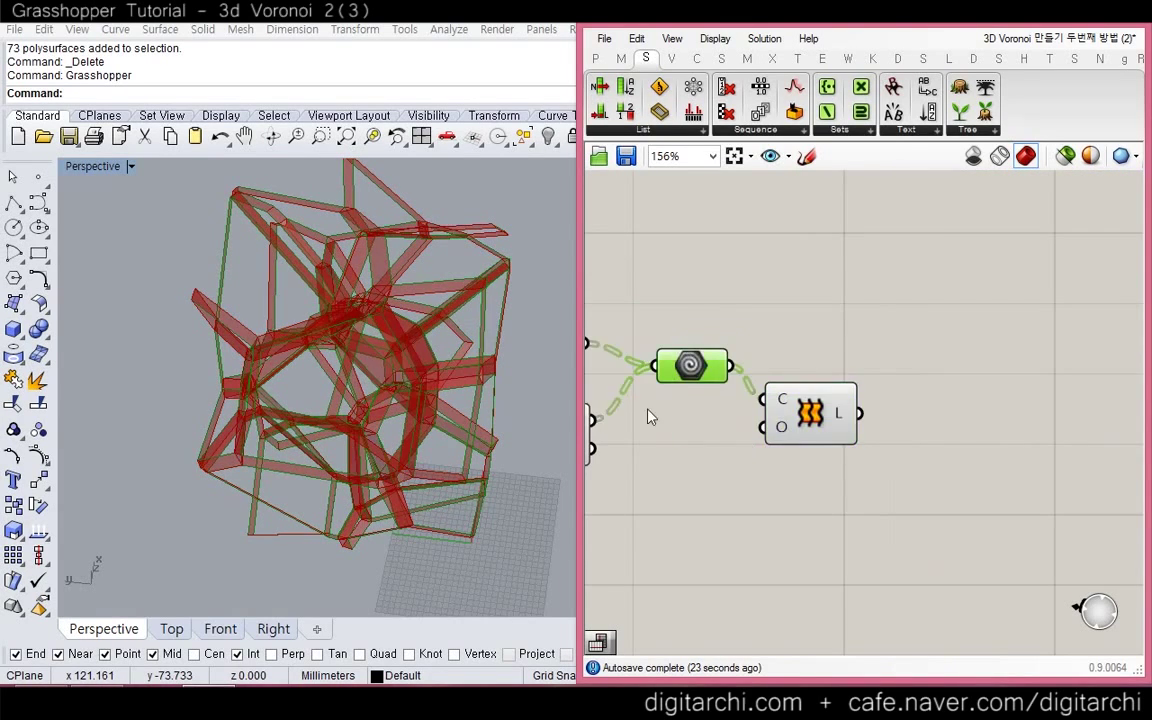
scroll(639, 452, "up", 2)
scroll(673, 428, "down", 4)
right_click_drag(673, 433, 797, 468)
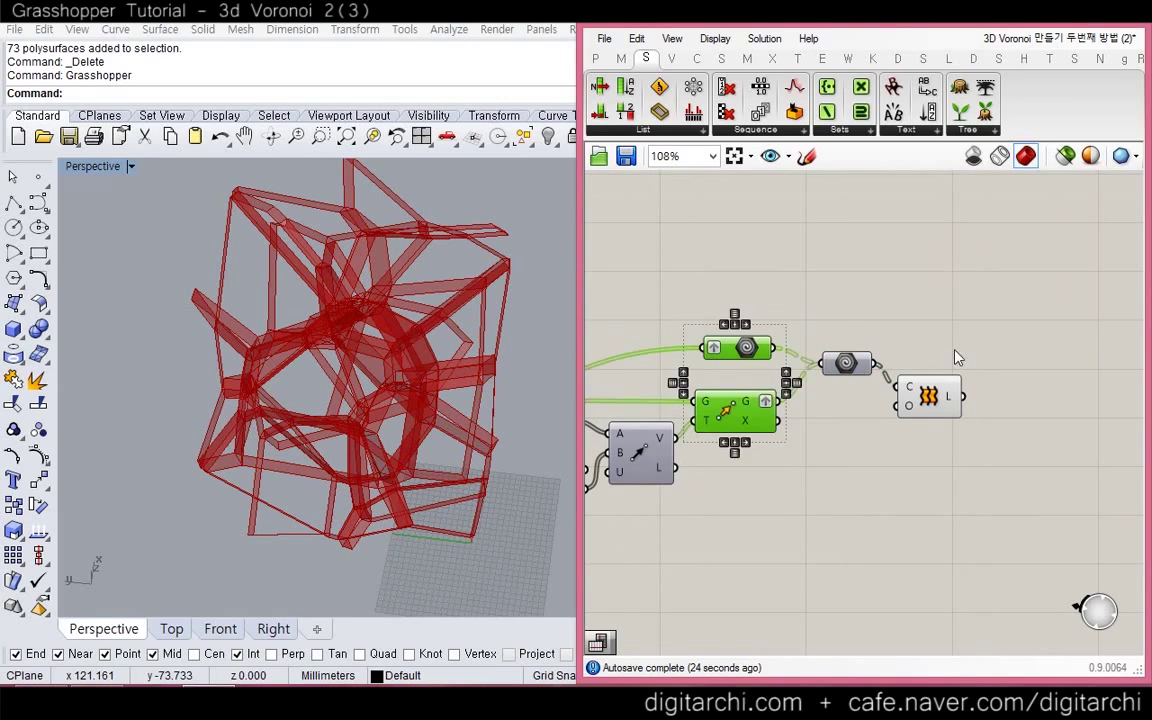
Add a Param Viewer fed by the Loft output, enlarge it to list more branches and place it above the Loft component
double_click(859, 314)
type("param")
key("Return")
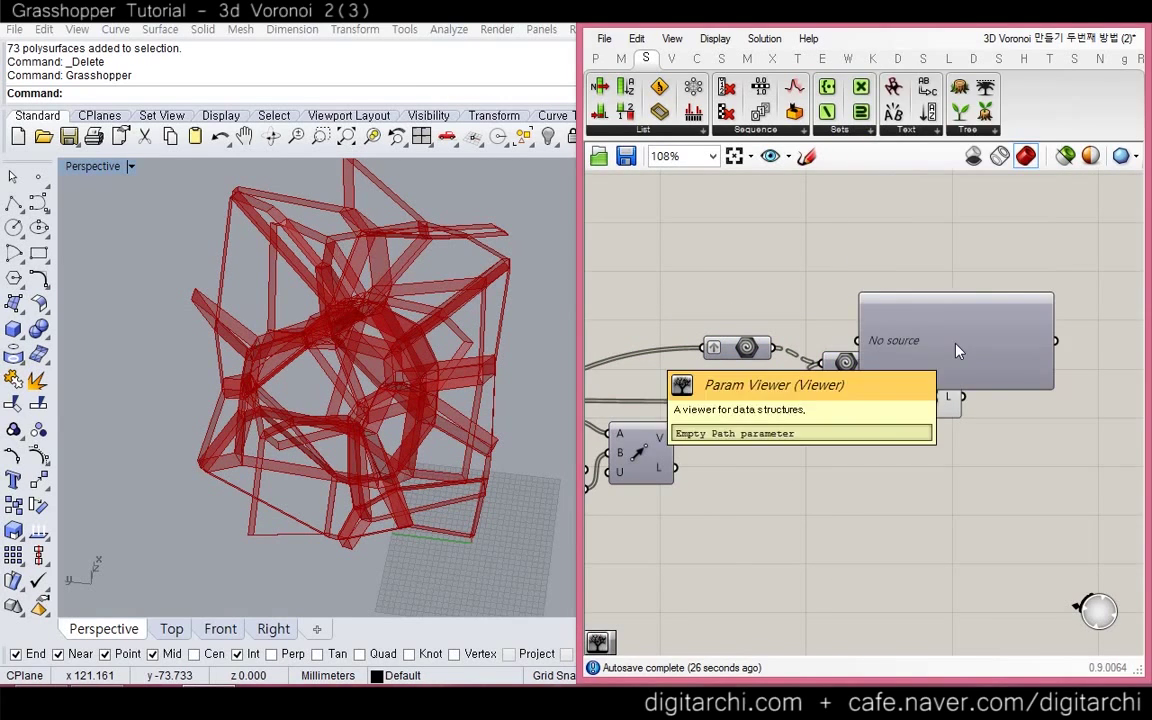
right_click_drag(956, 344, 698, 318)
left_click_drag(769, 318, 928, 319)
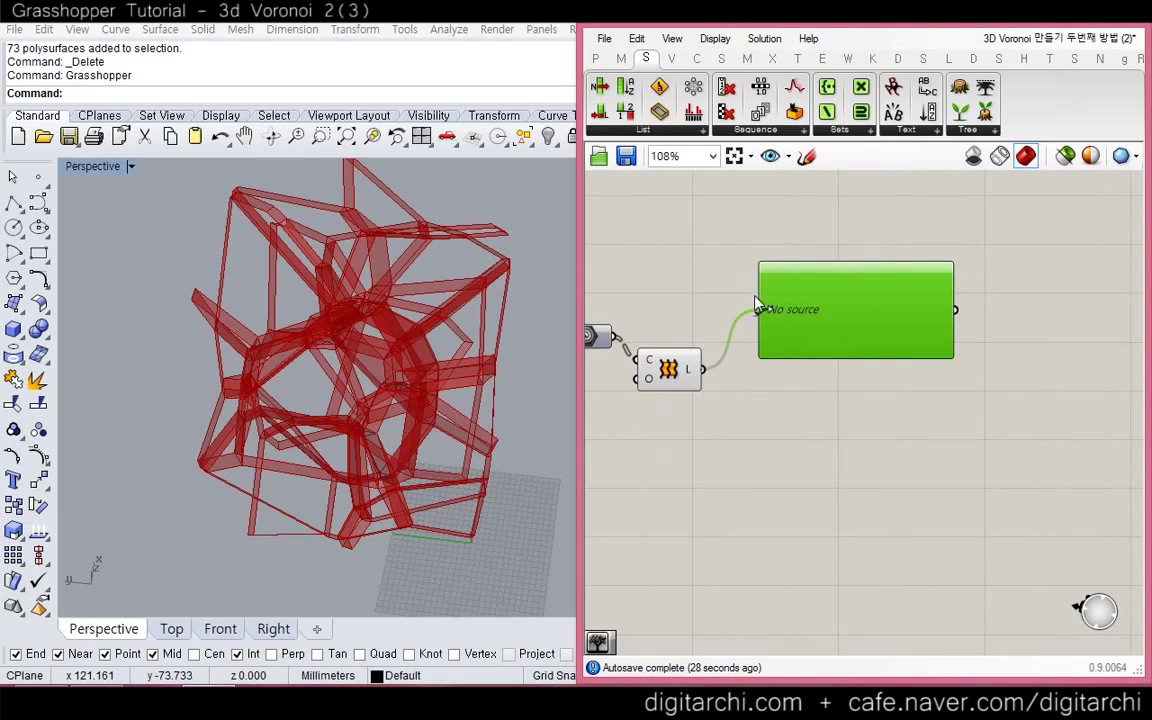
left_click_drag(755, 298, 757, 305)
scroll(730, 302, "up", 2)
left_click_drag(825, 393, 824, 580)
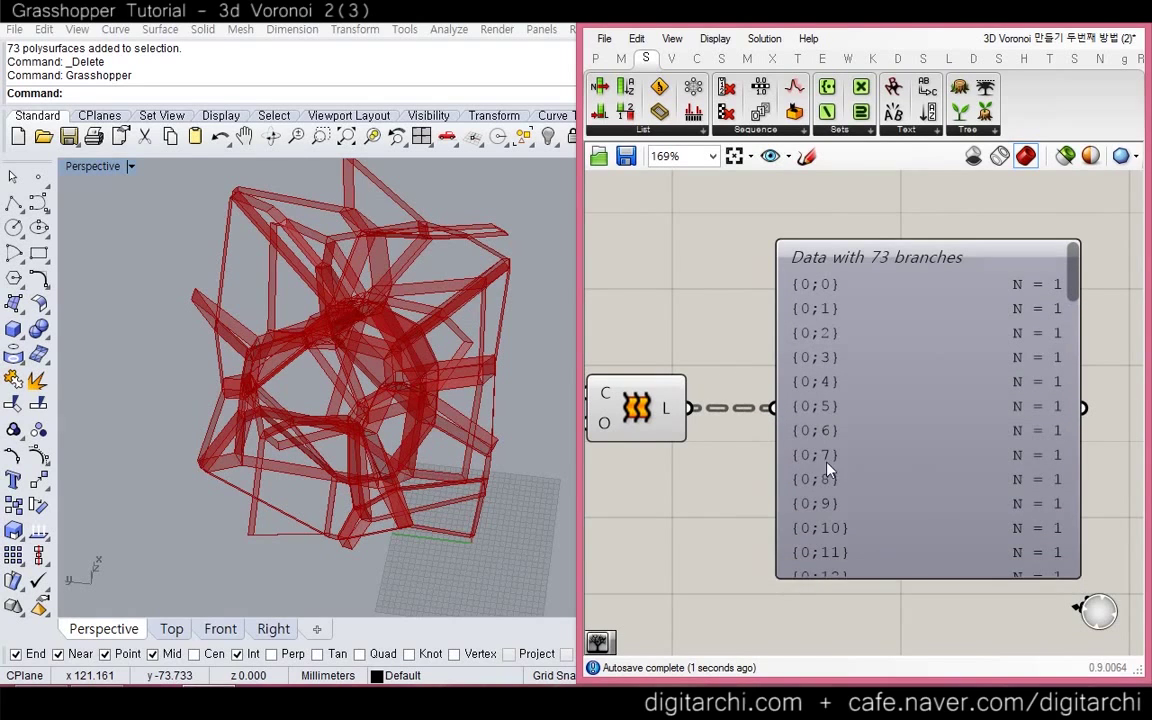
left_click_drag(827, 462, 838, 393)
left_click(804, 553)
left_click_drag(832, 467, 837, 374)
left_click(792, 489)
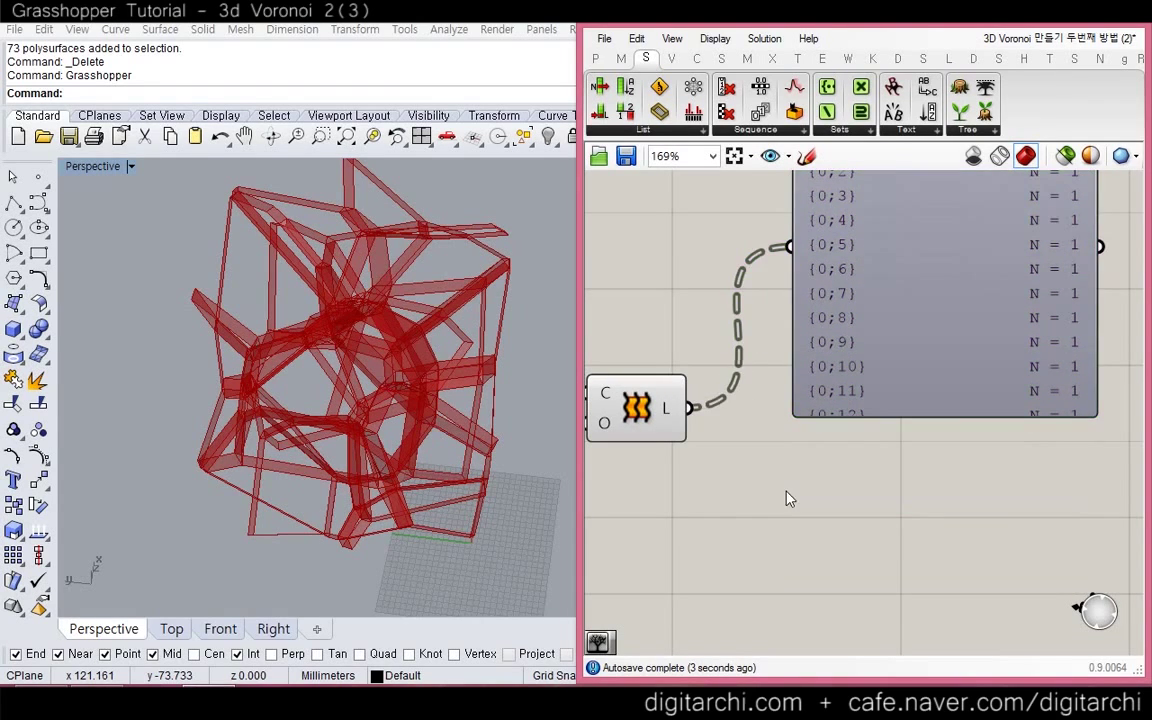
Flatten the Loft component's output and shrink the Param Viewer to a compact height
right_click(664, 421)
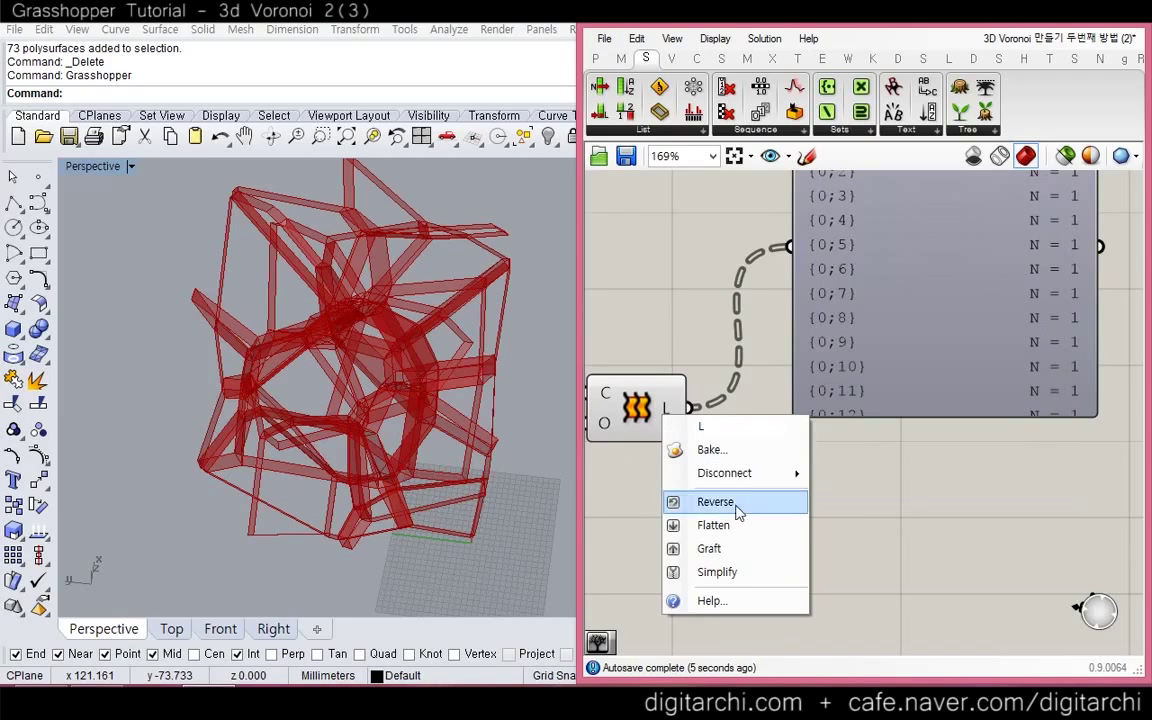
left_click(738, 522)
left_click(913, 483)
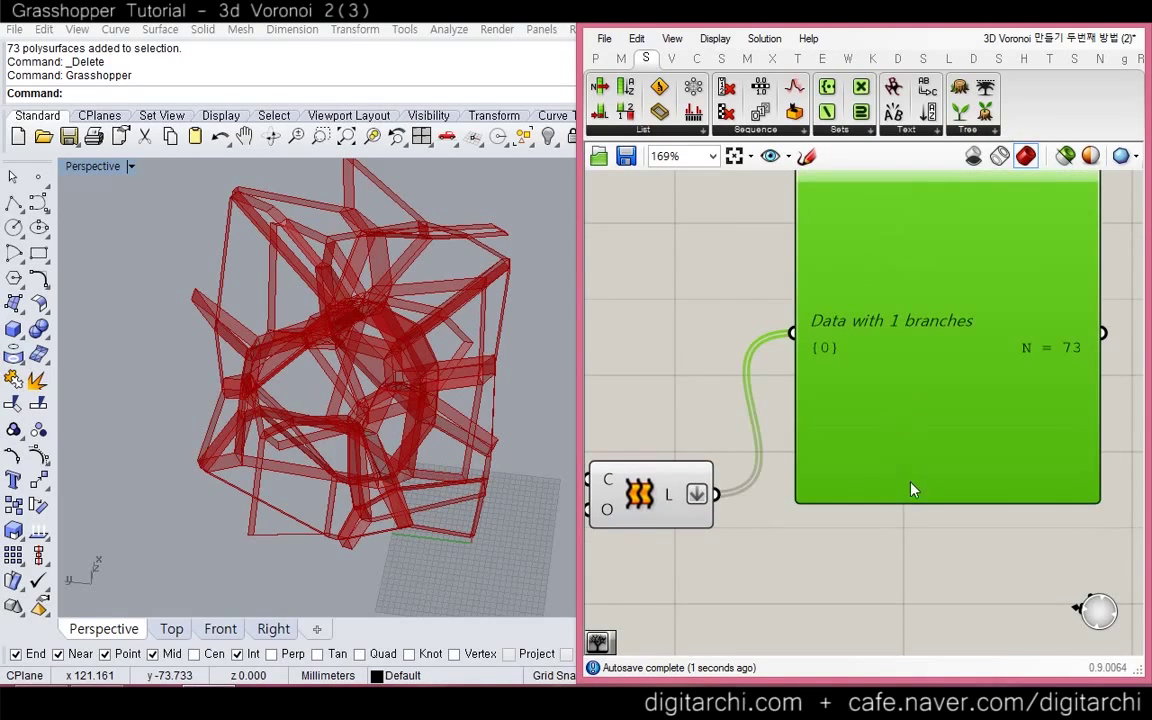
left_click_drag(905, 488, 923, 336)
left_click(818, 497)
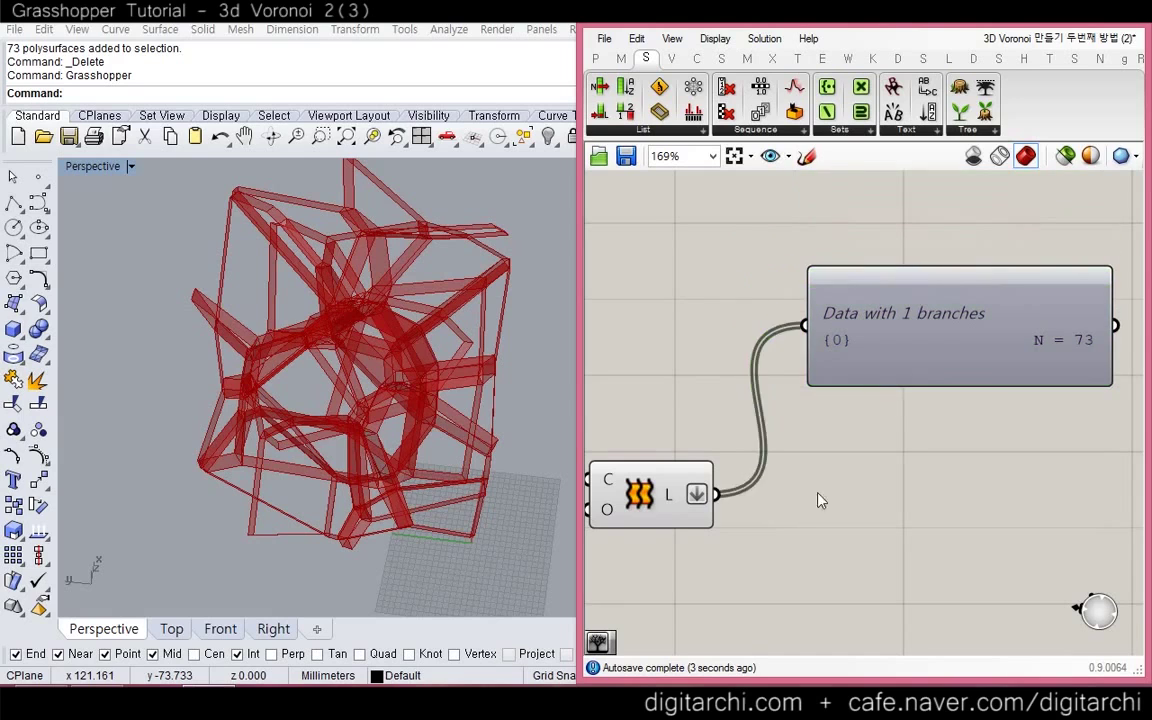
Bake the flattened Loft output into Rhino and select several of the baked frame polysurfaces
left_click(638, 509)
middle_click(679, 509)
left_click(706, 545)
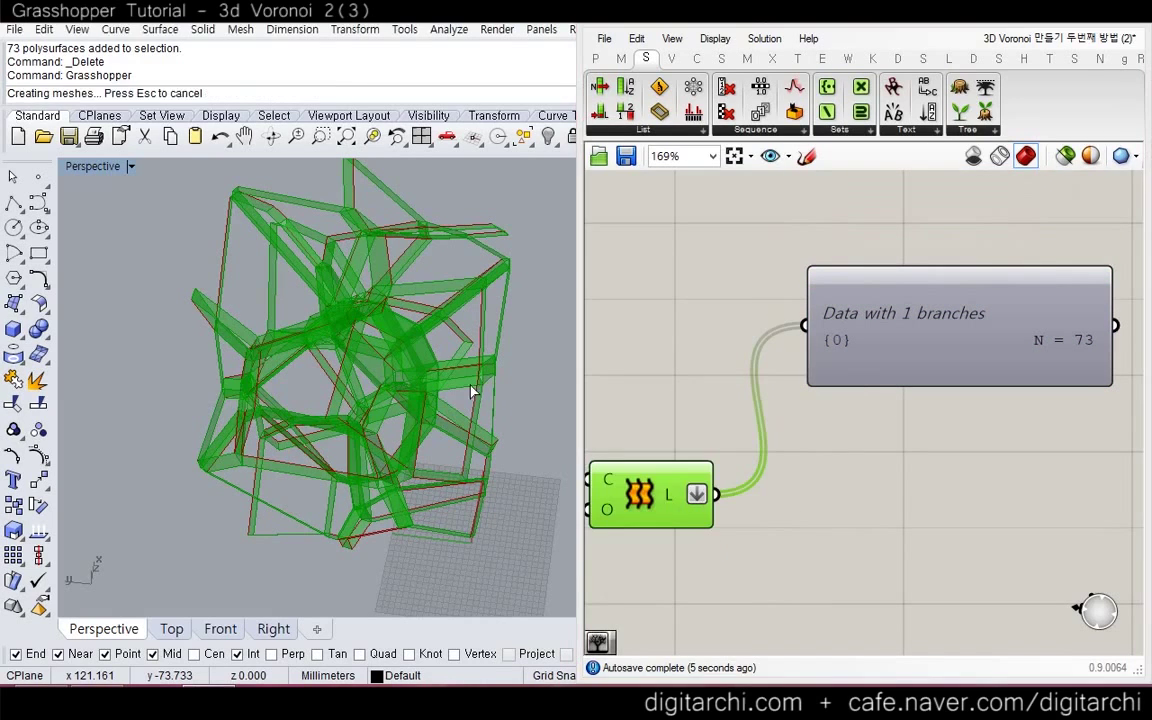
left_click(464, 291)
left_click(506, 263)
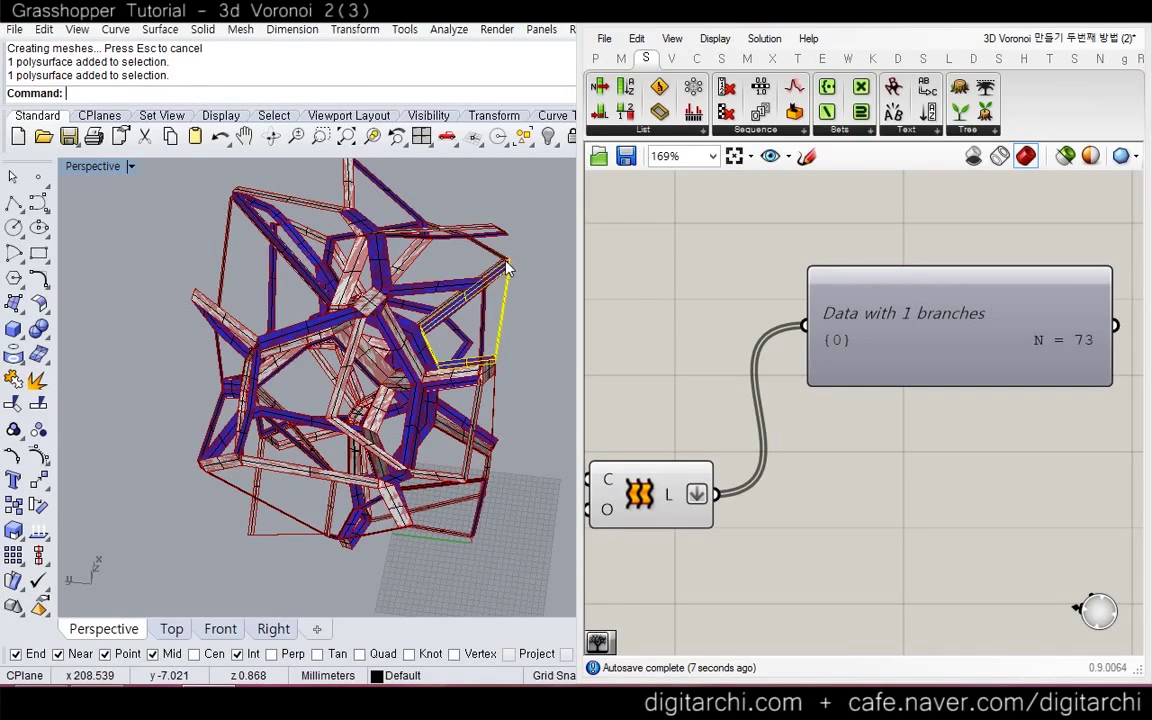
scroll(333, 457, "up", 7)
left_click(335, 458)
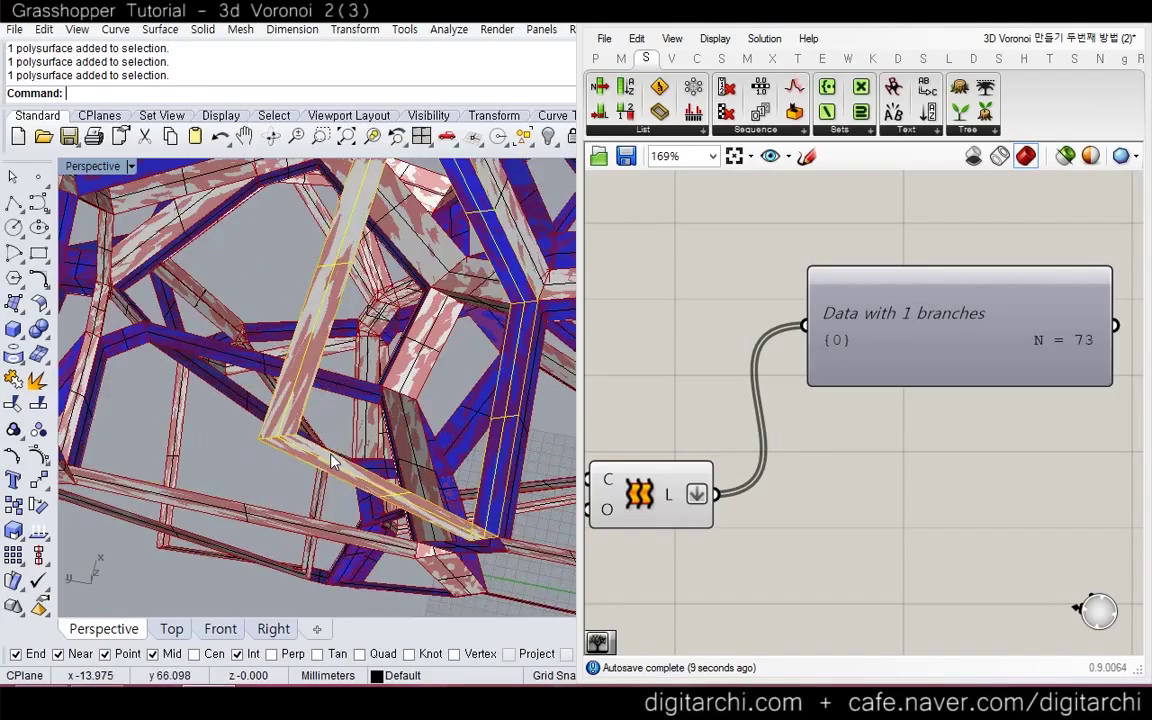
Isolate the selected baked frames by hiding all other polysurfaces, inspect them, and undo the hiding
scroll(336, 462, "down", 5)
type("hh")
key("Return")
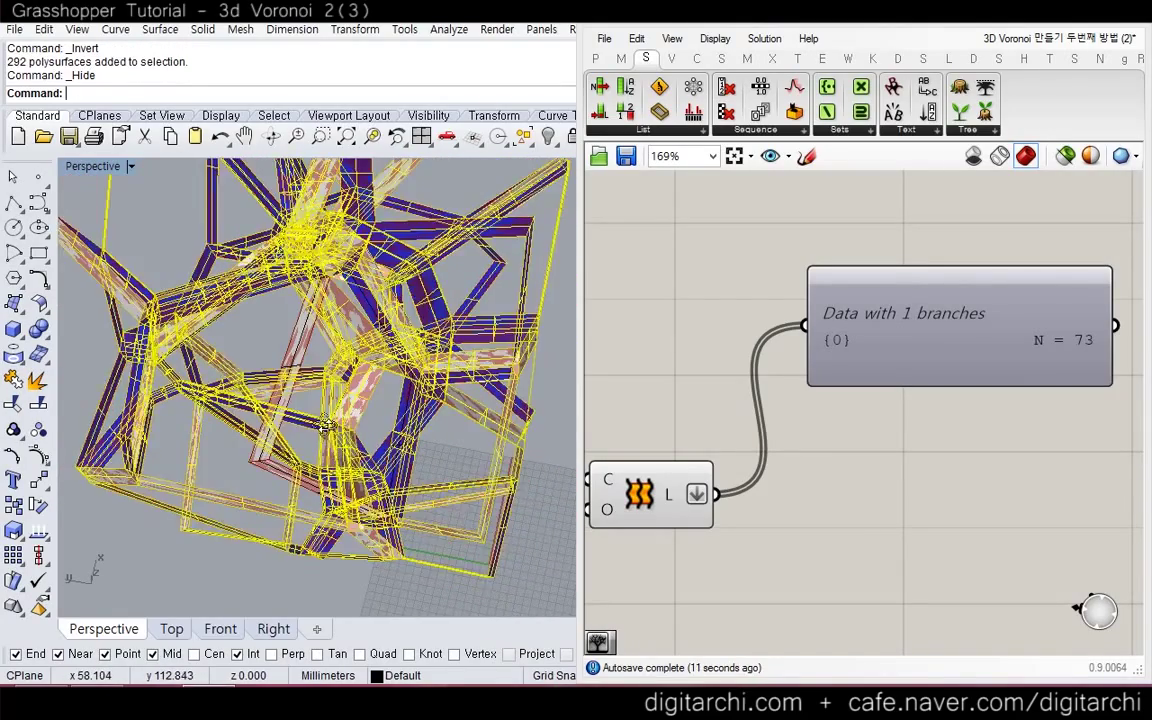
right_click_drag(334, 455, 314, 311)
left_click(300, 330)
key("ctrl+z")
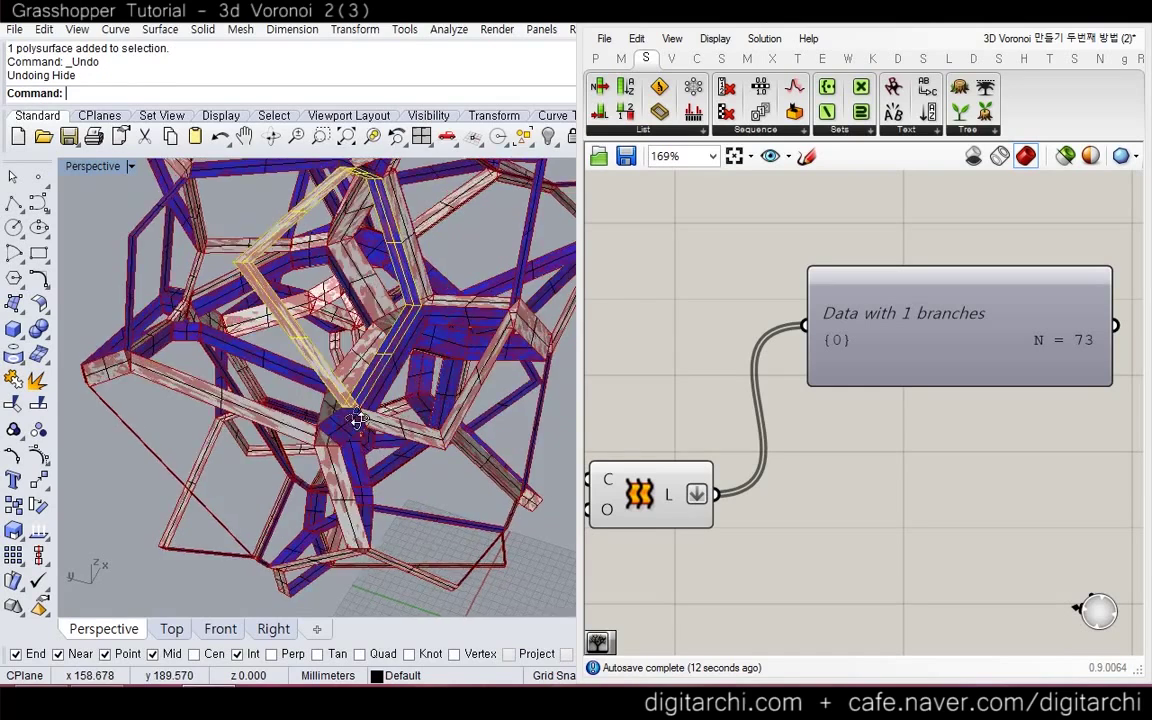
Select all the newly baked frame polysurfaces over the Grasshopper preview and delete them
scroll(352, 419, "down", 5)
left_click_drag(473, 244, 265, 527)
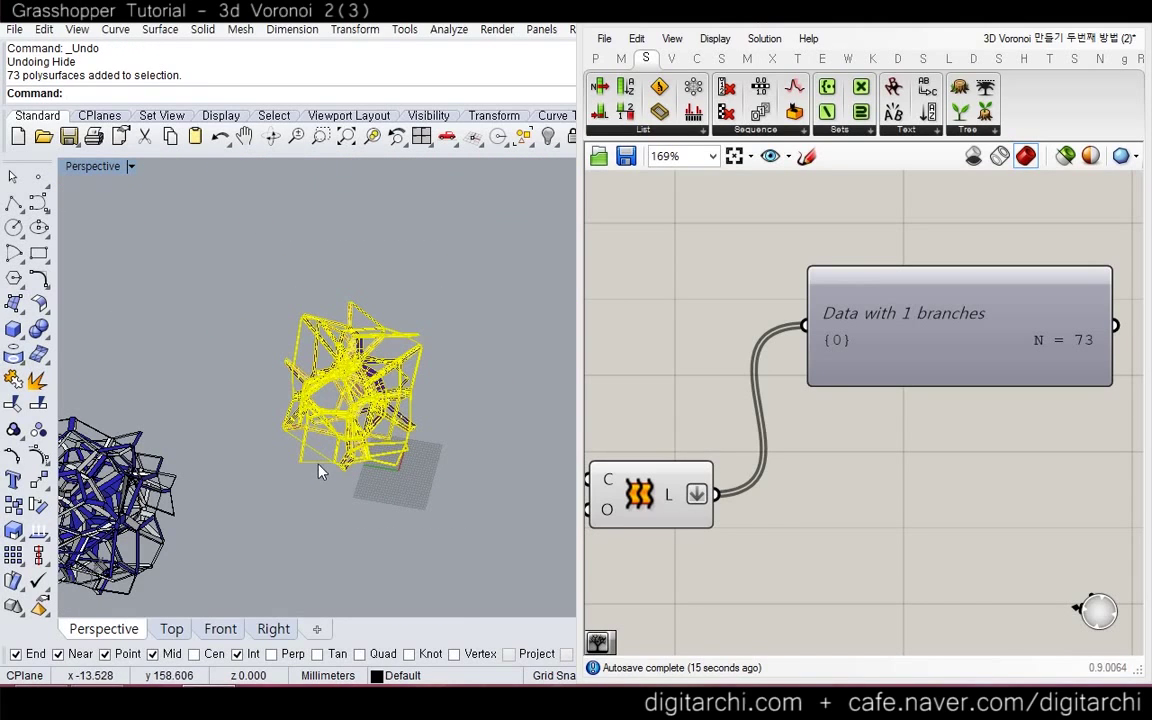
right_click_drag(325, 455, 295, 440)
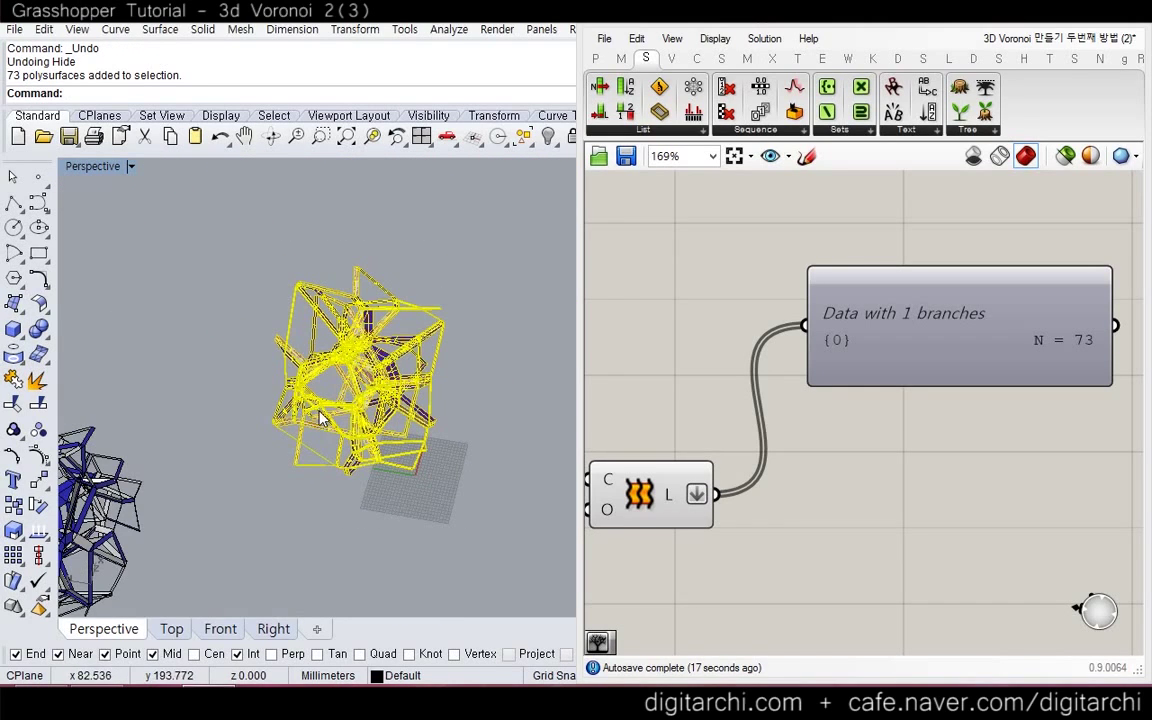
key("Delete")
scroll(316, 363, "up", 3)
Add a Deconstruct Brep component, feed it the flattened Loft output, and hide the Loft component's preview
left_click(851, 556)
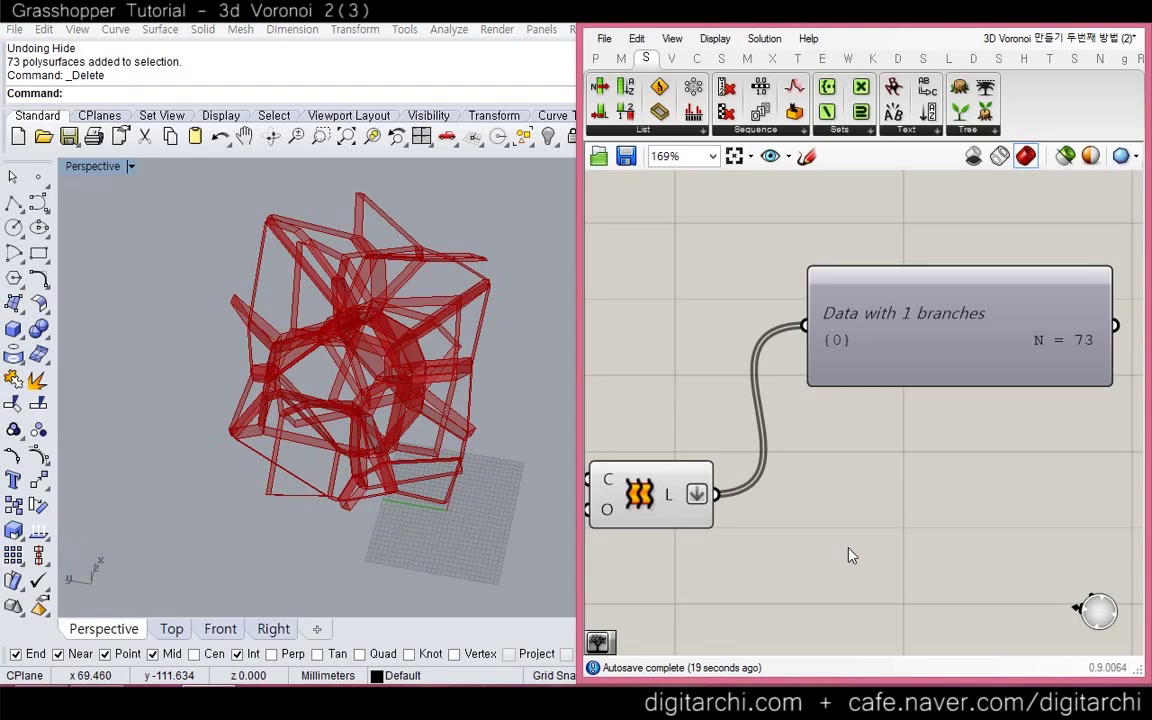
double_click(851, 556)
type("brep")
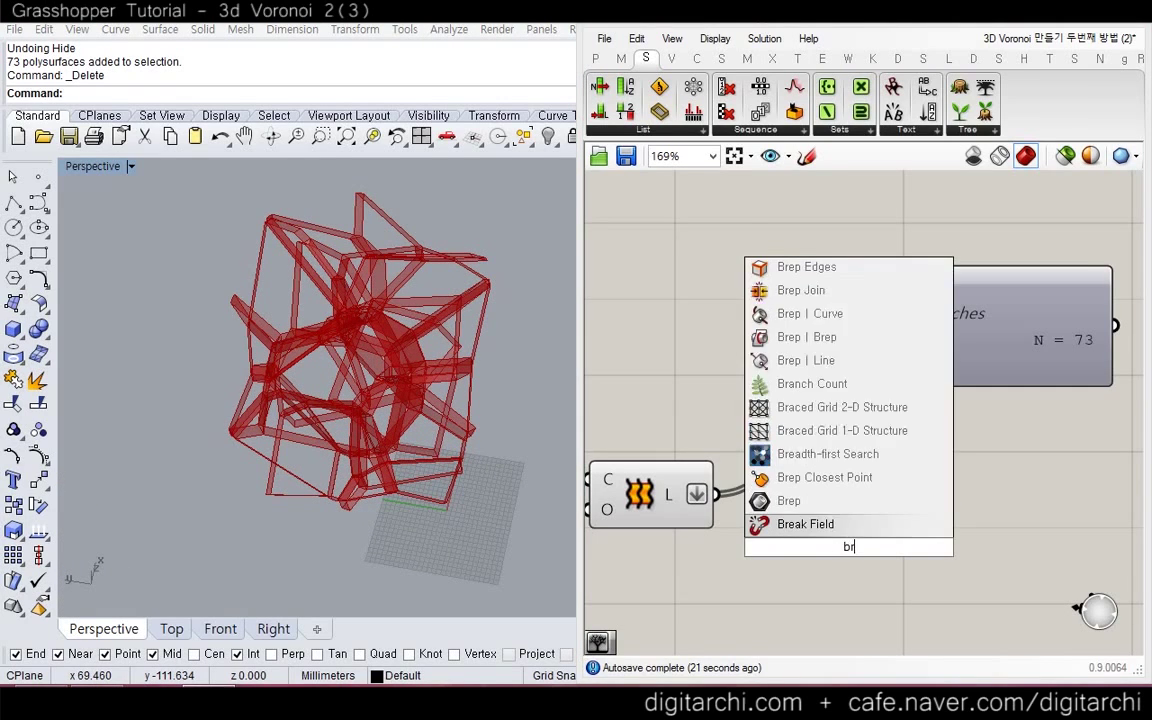
left_click(697, 58)
left_click(721, 58)
left_click_drag(703, 111, 848, 598)
left_click_drag(717, 494, 809, 509)
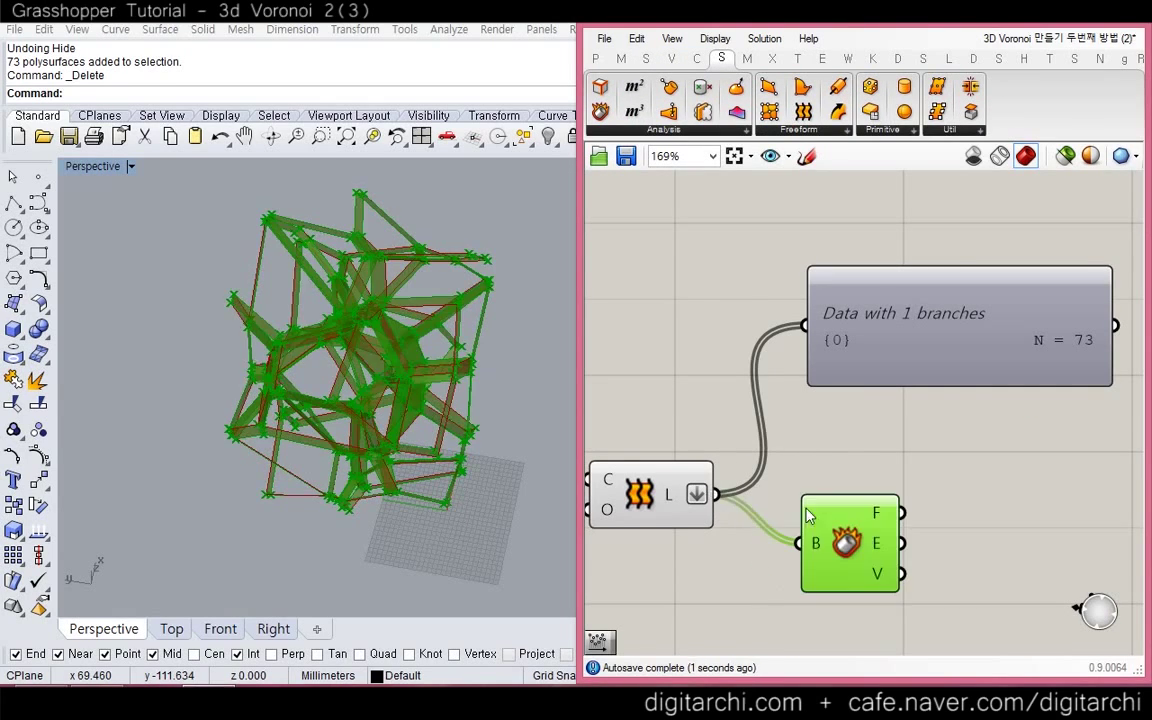
left_click_drag(735, 535, 655, 428)
left_click(838, 437)
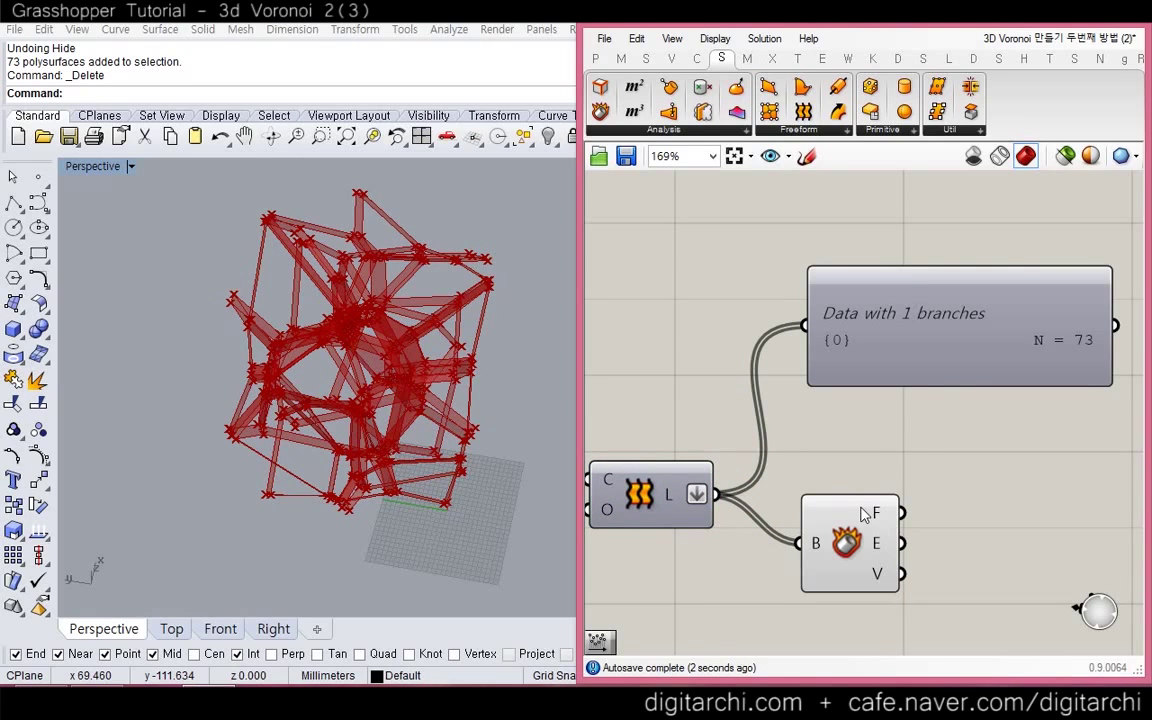
mouse_move(884, 525)
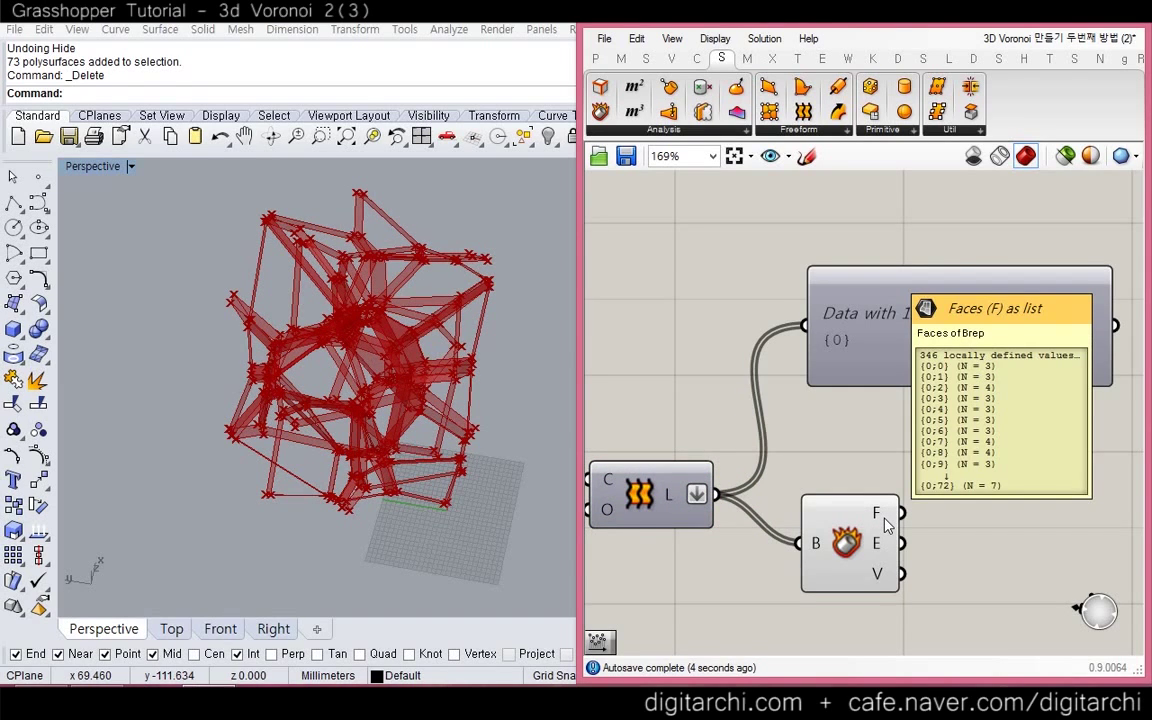
Add a Mesh Surface component fed by Deconstruct Brep's faces output, and hide the Deconstruct Brep preview
scroll(884, 525, "up", 2)
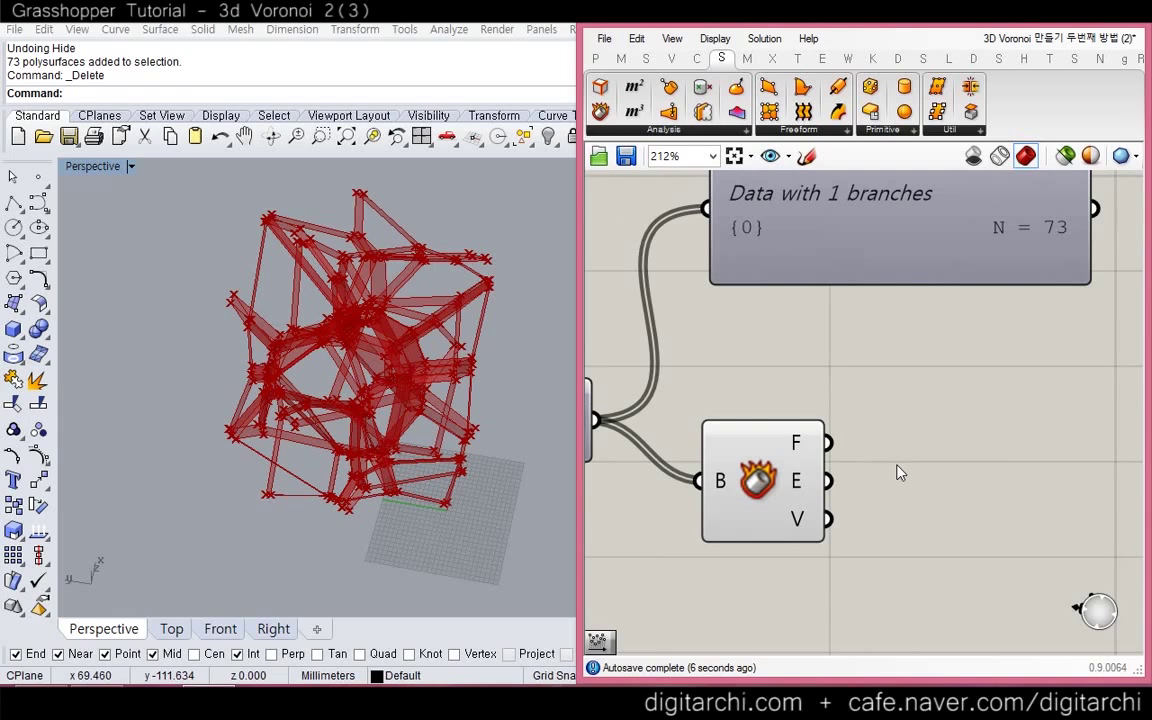
double_click(899, 472)
type("meshcu")
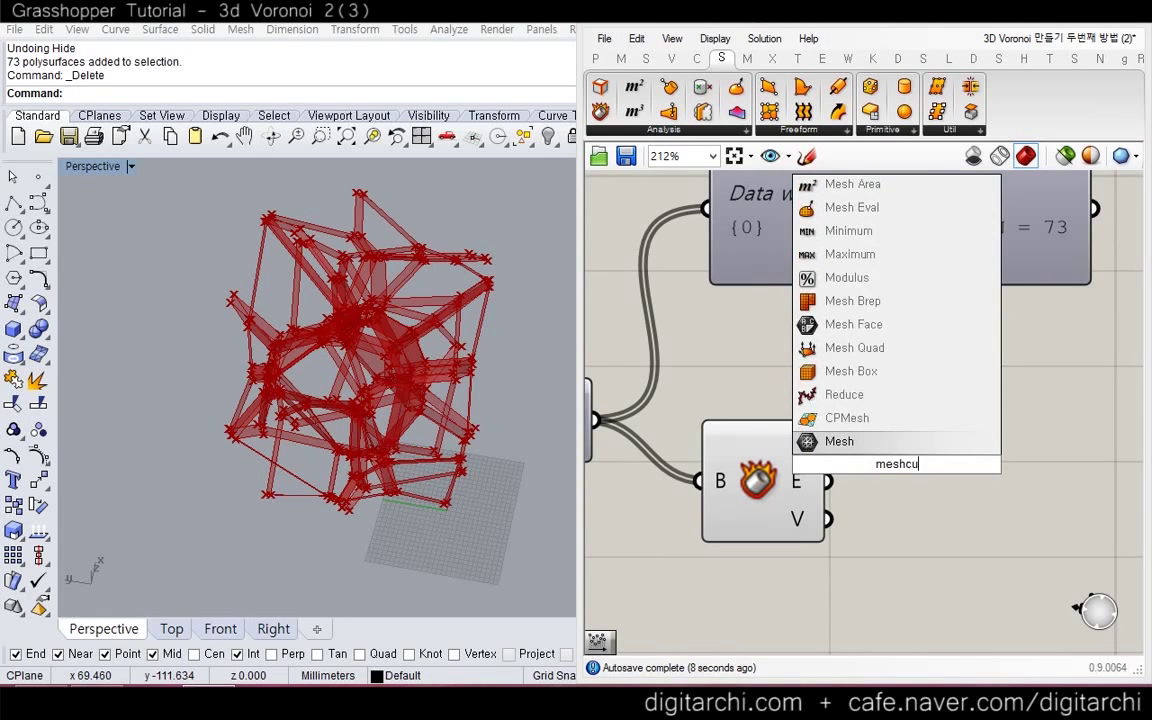
key("BackSpace")
key("BackSpace")
type("surce")
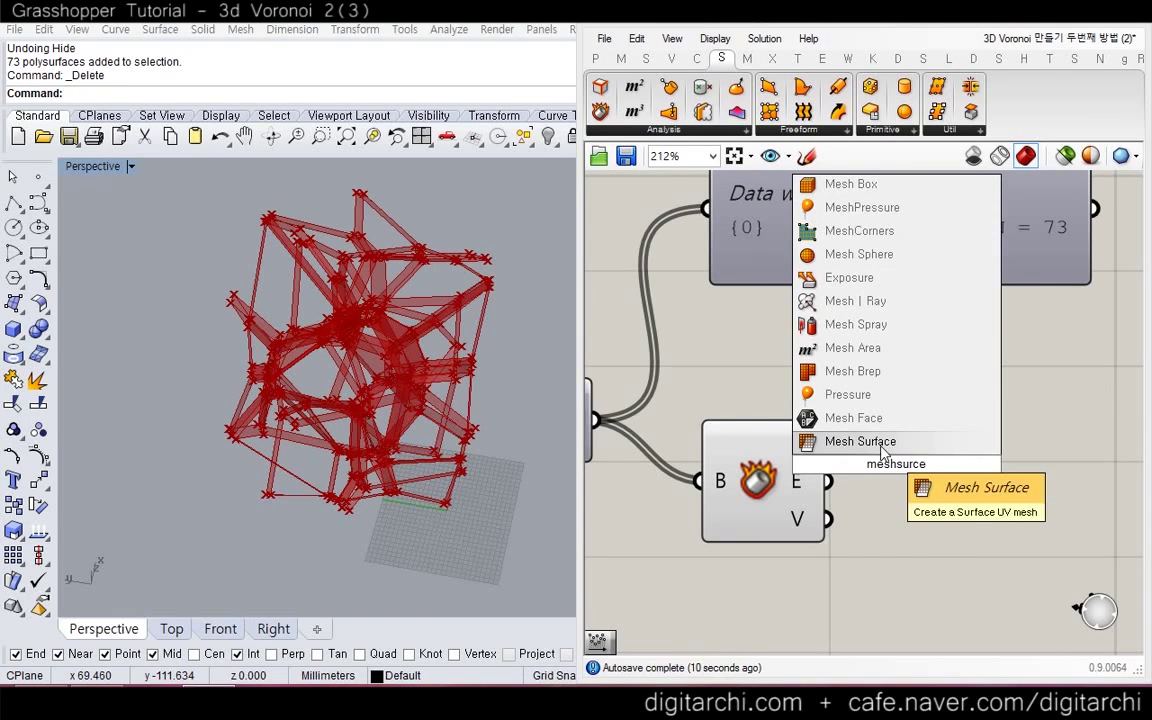
left_click(882, 447)
right_click_drag(882, 450, 823, 394)
left_click_drag(823, 394, 880, 468)
left_click_drag(822, 403, 770, 388)
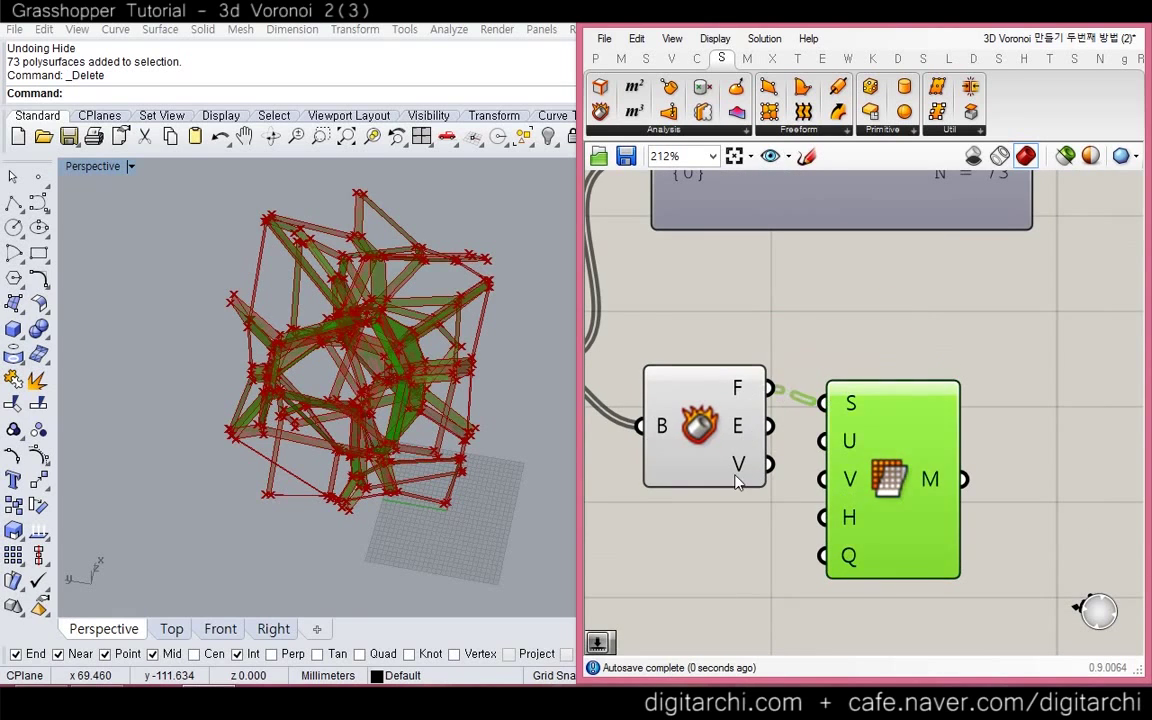
left_click_drag(732, 478, 724, 470)
key("ctrl+q")
left_click_drag(916, 498, 939, 529)
Add a compact Panel with the value 1 and connect it to Mesh Surface's U and V inputs
double_click(705, 542)
double_click(704, 541)
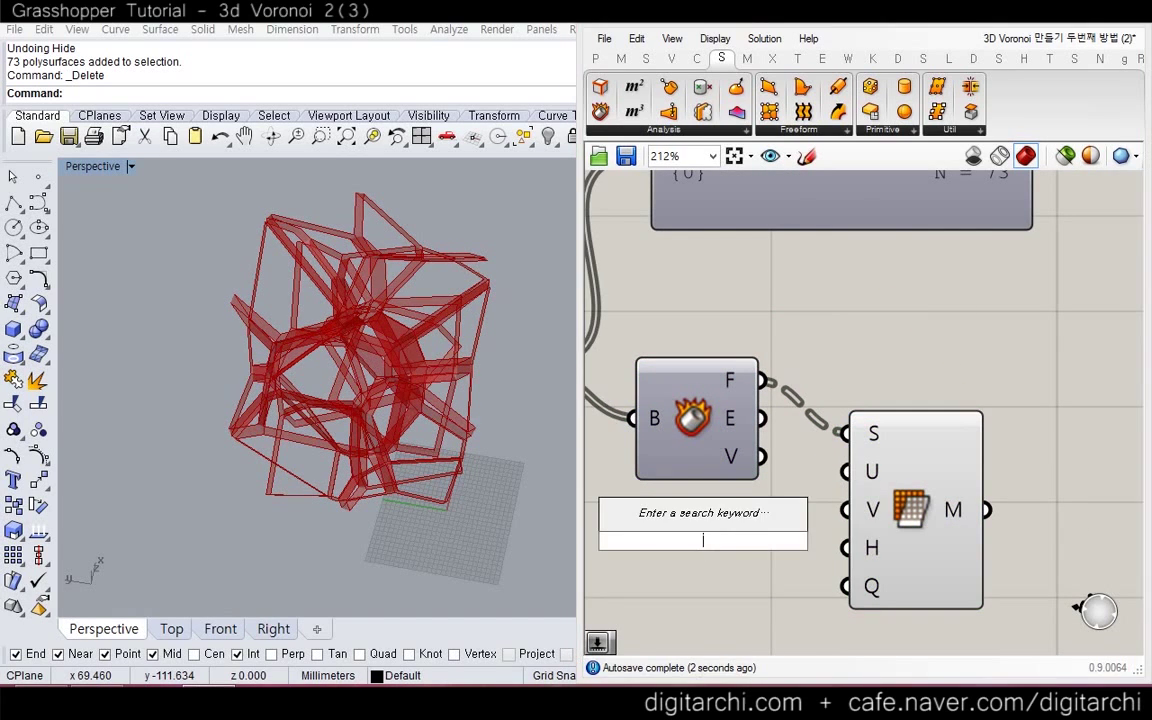
type("1")
key("Return")
right_click_drag(712, 548, 755, 511)
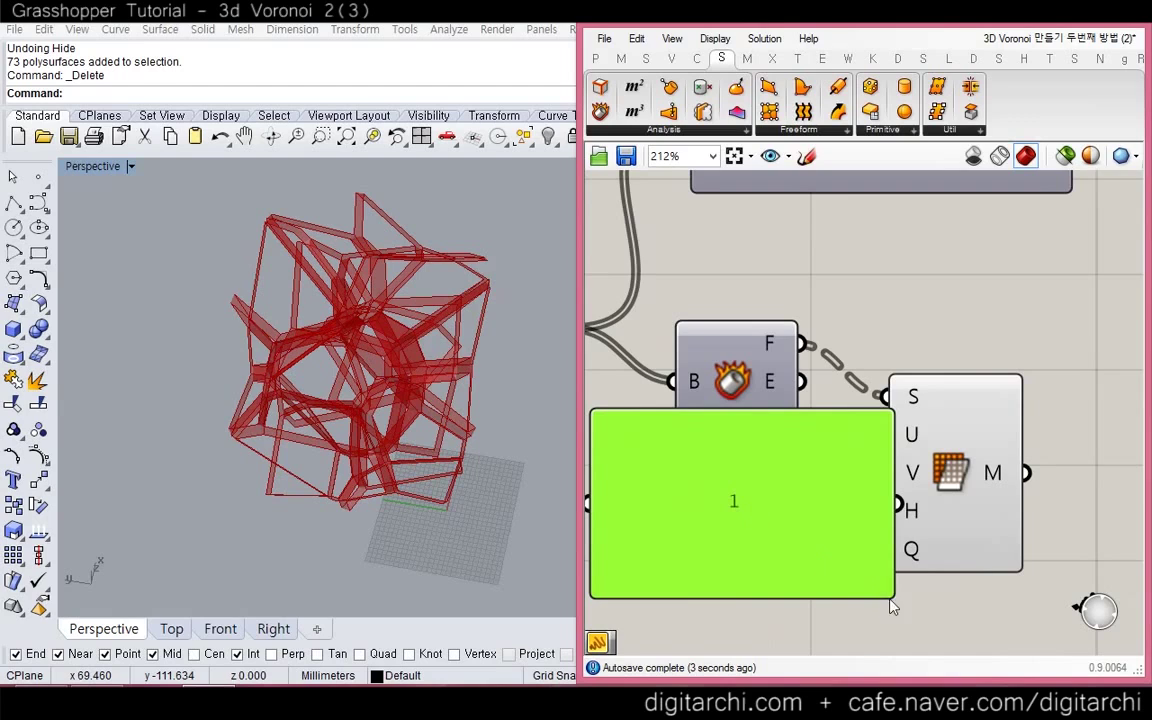
left_click_drag(893, 597, 731, 472)
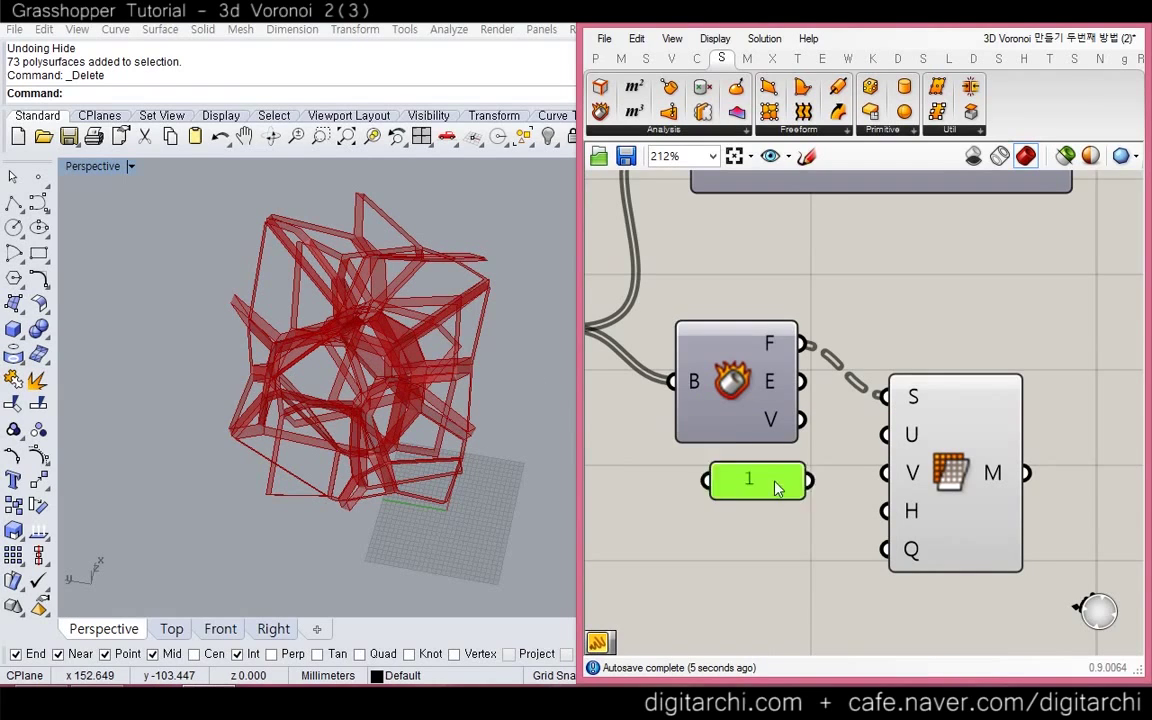
left_click_drag(801, 470, 882, 480)
left_click_drag(972, 490, 968, 514)
Bake the Mesh Surface output into Rhino and zoom in on one selected baked mesh
middle_click(968, 514)
left_click(1003, 549)
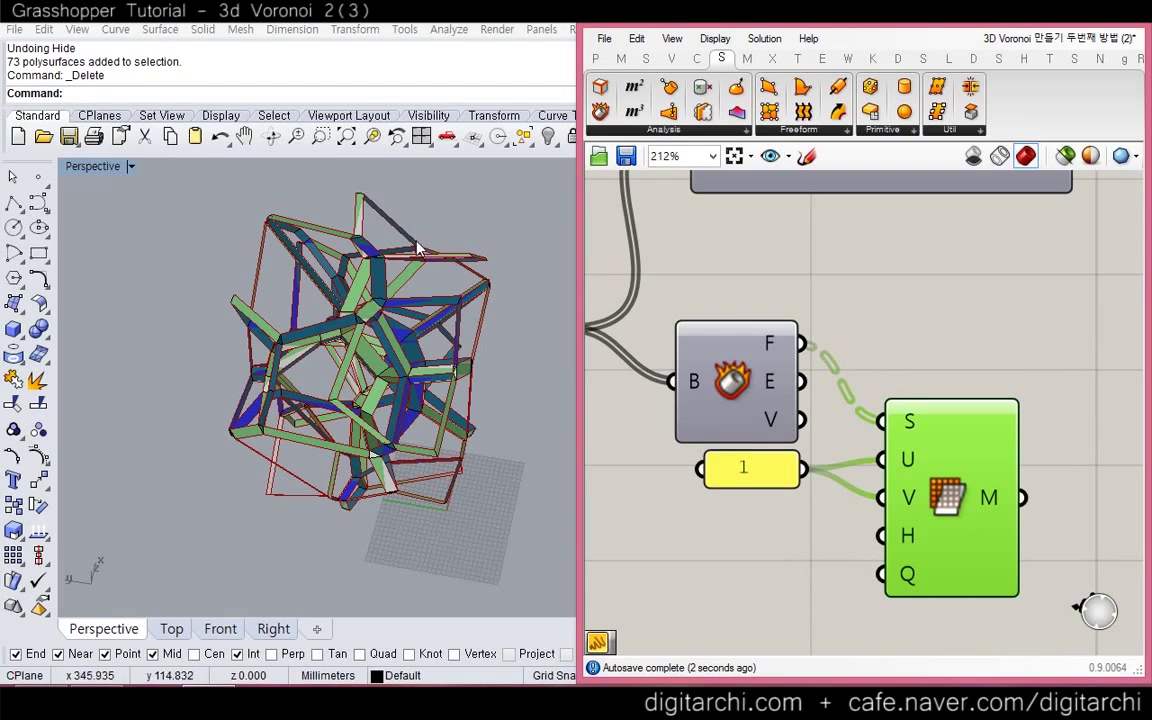
left_click(392, 237)
type("ZS")
key("Return")
right_click_drag(396, 226, 312, 248)
Examine the baked frame meshes by selecting individual pieces and viewing how they meet at the joints
left_click(333, 300)
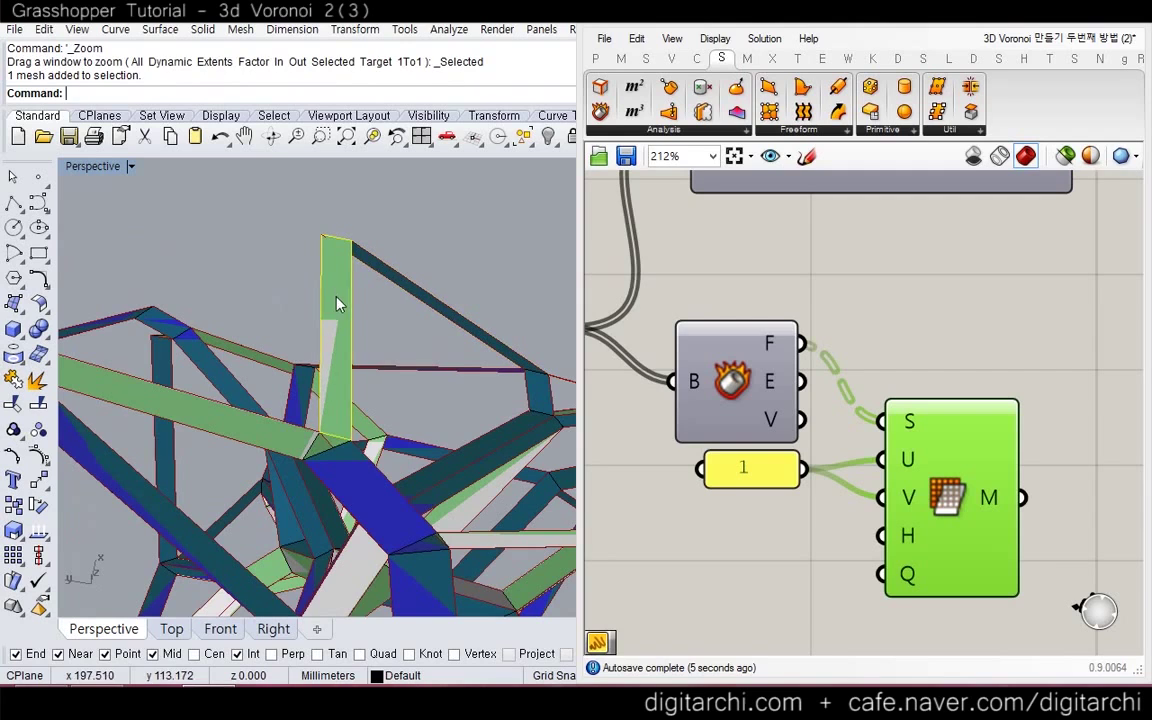
right_click_drag(373, 442, 446, 440)
left_click(446, 440)
scroll(436, 438, "up", 3)
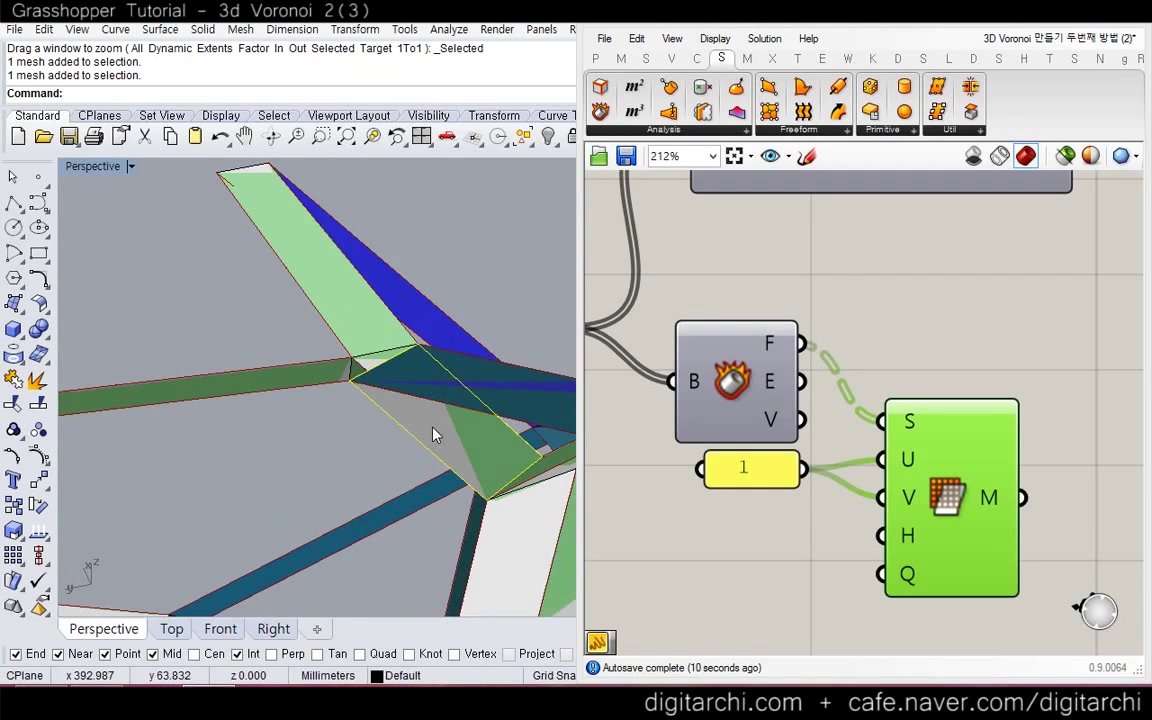
left_click(370, 364)
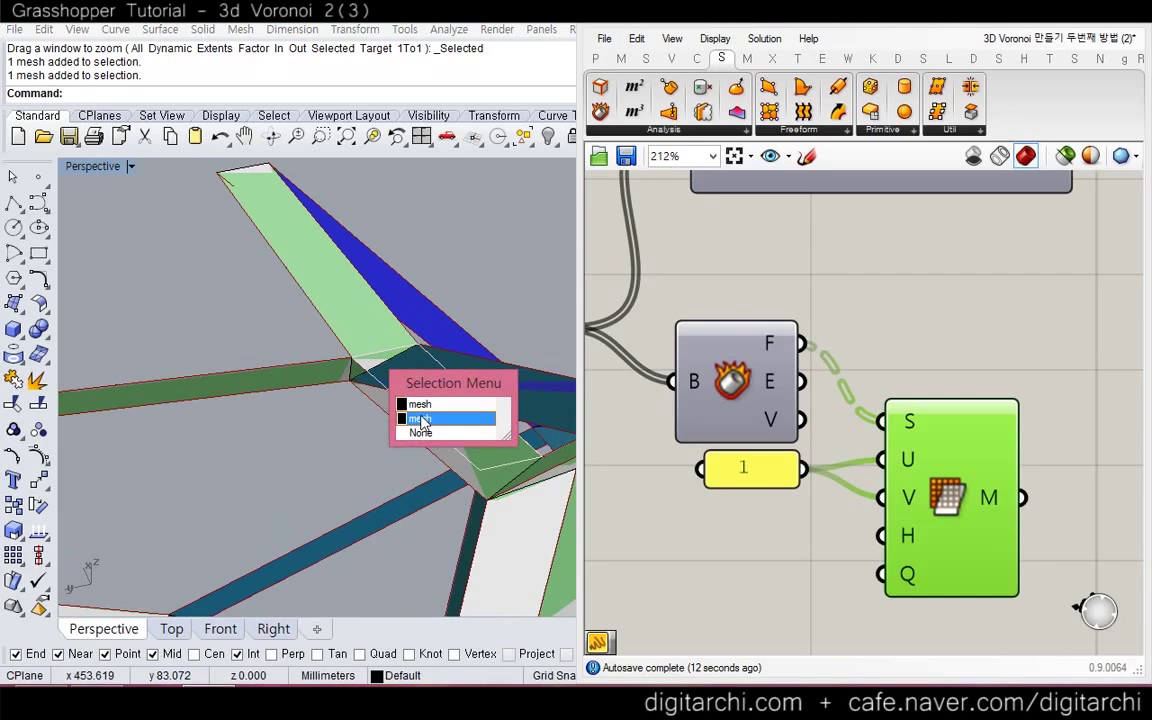
left_click(412, 417)
scroll(365, 368, "up", 6)
left_click(348, 380)
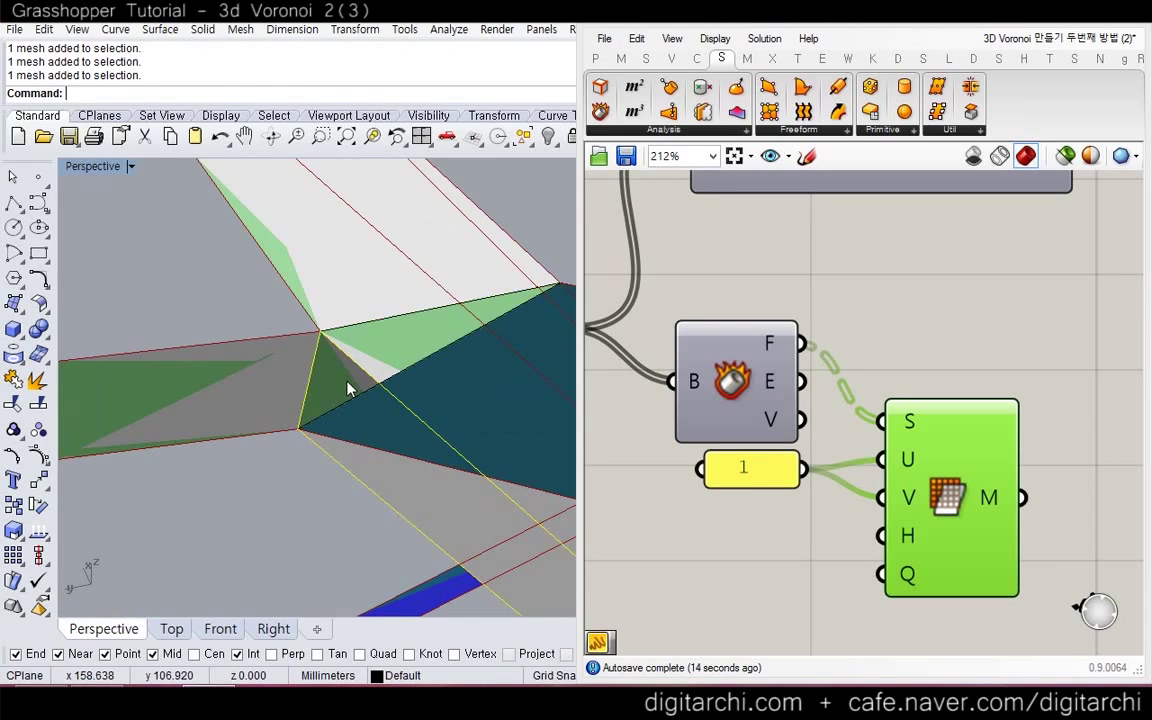
scroll(346, 380, "down", 6)
left_click(298, 467)
scroll(301, 455, "down", 2)
scroll(301, 460, "down", 6)
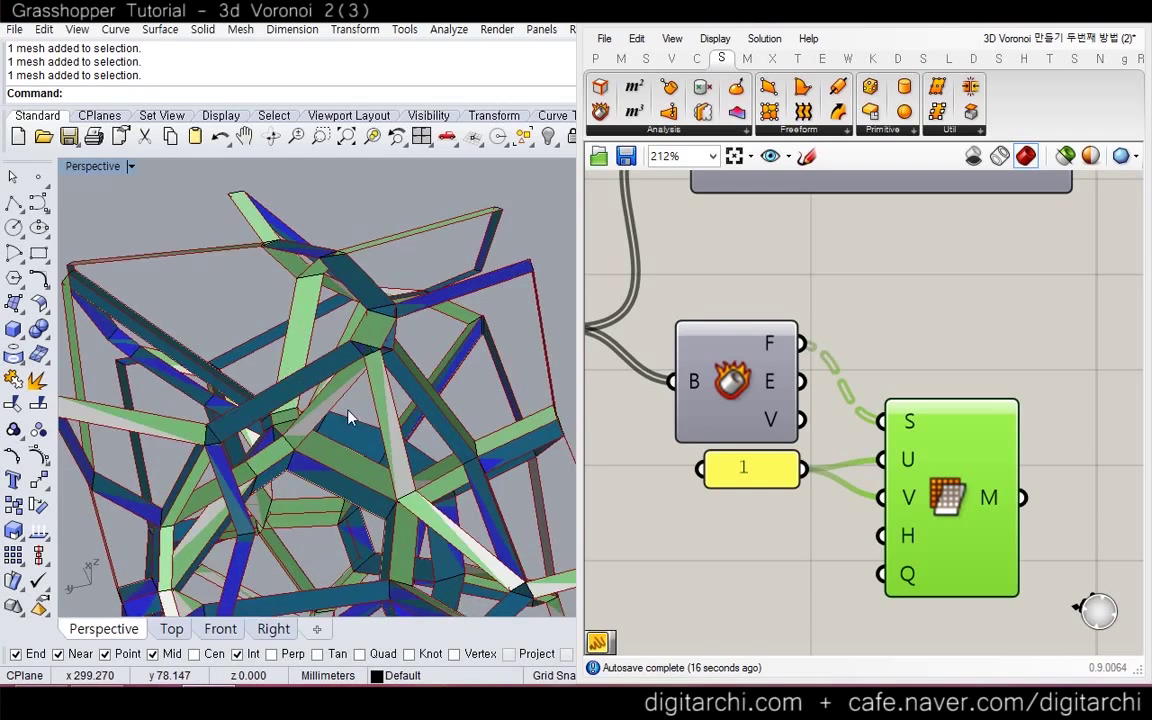
right_click_drag(355, 430, 357, 365)
scroll(647, 365, "down", 2)
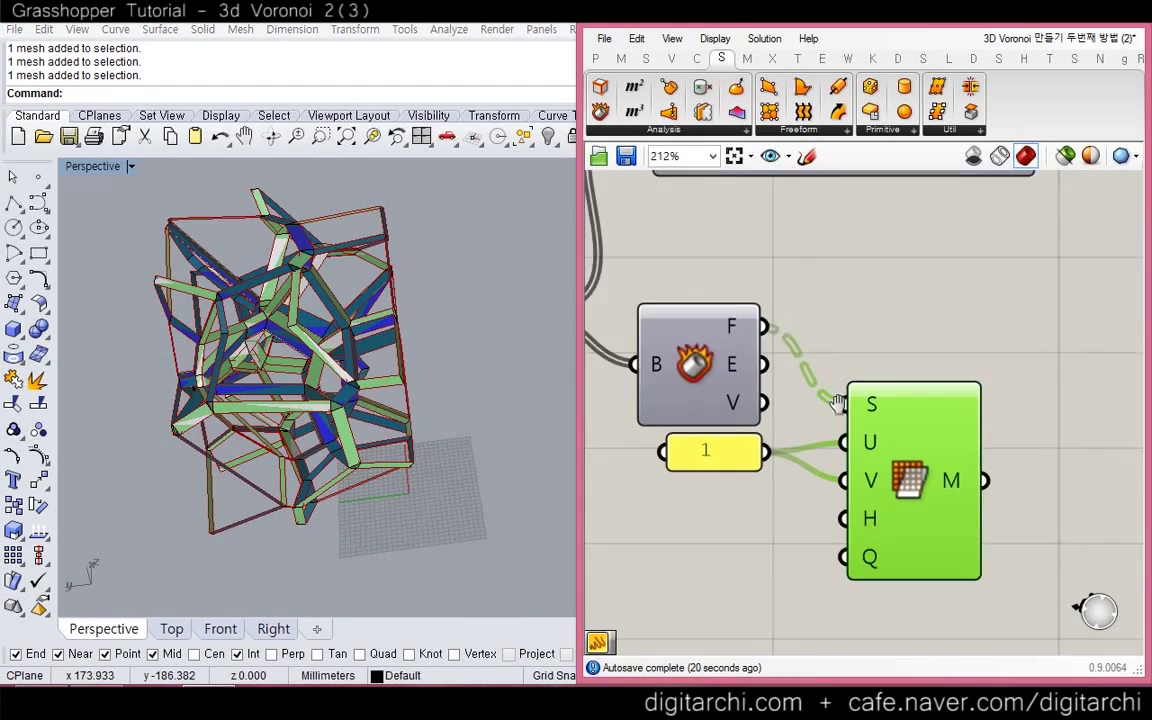
Connect the Mesh Surface output to a Param Viewer and flatten that output
left_click_drag(886, 450, 946, 329)
left_click(911, 432)
right_click_drag(810, 438, 792, 424)
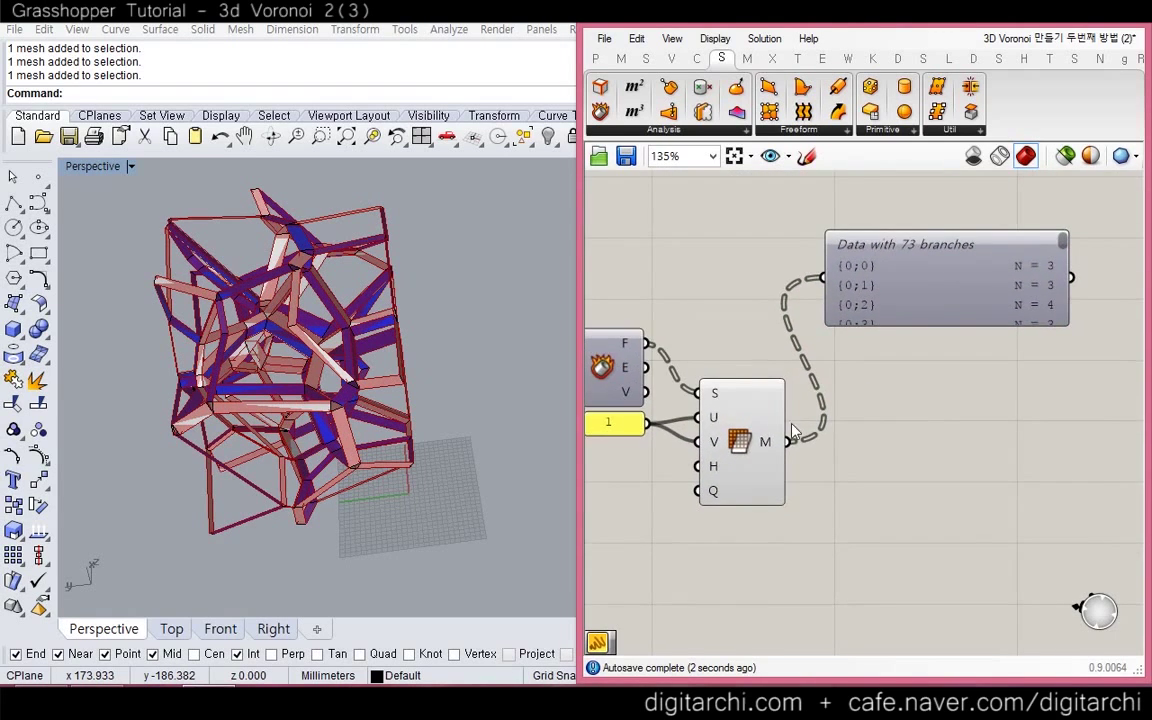
right_click_drag(587, 355, 672, 346)
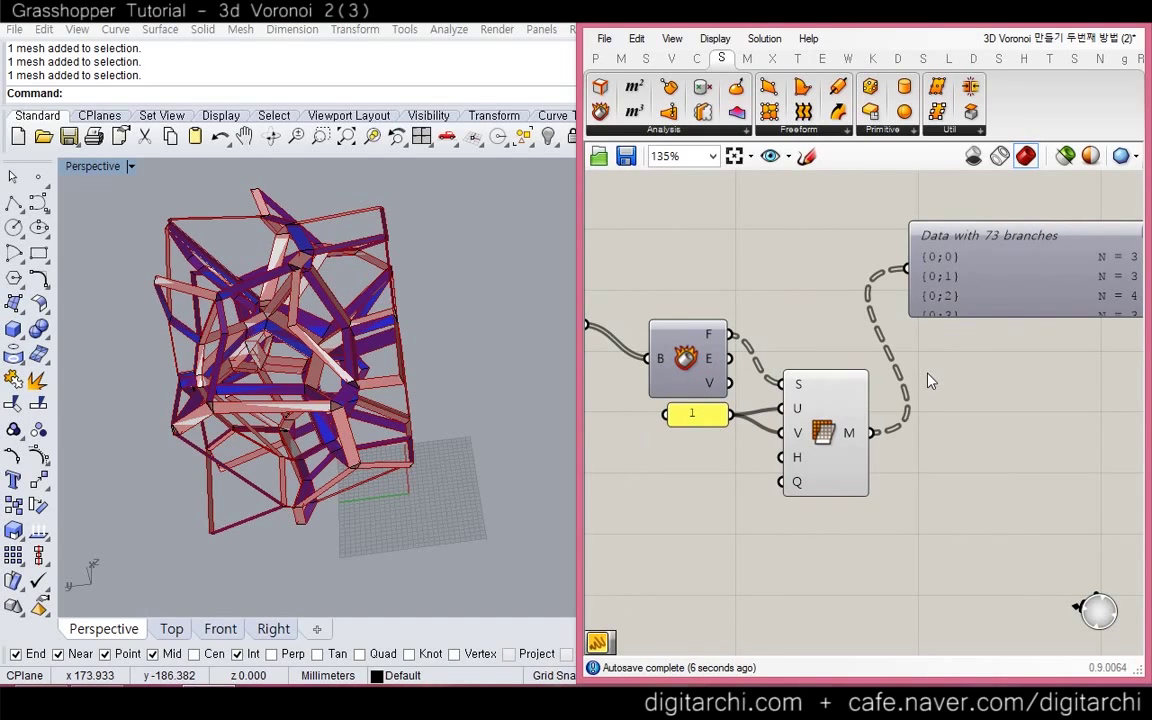
right_click(849, 434)
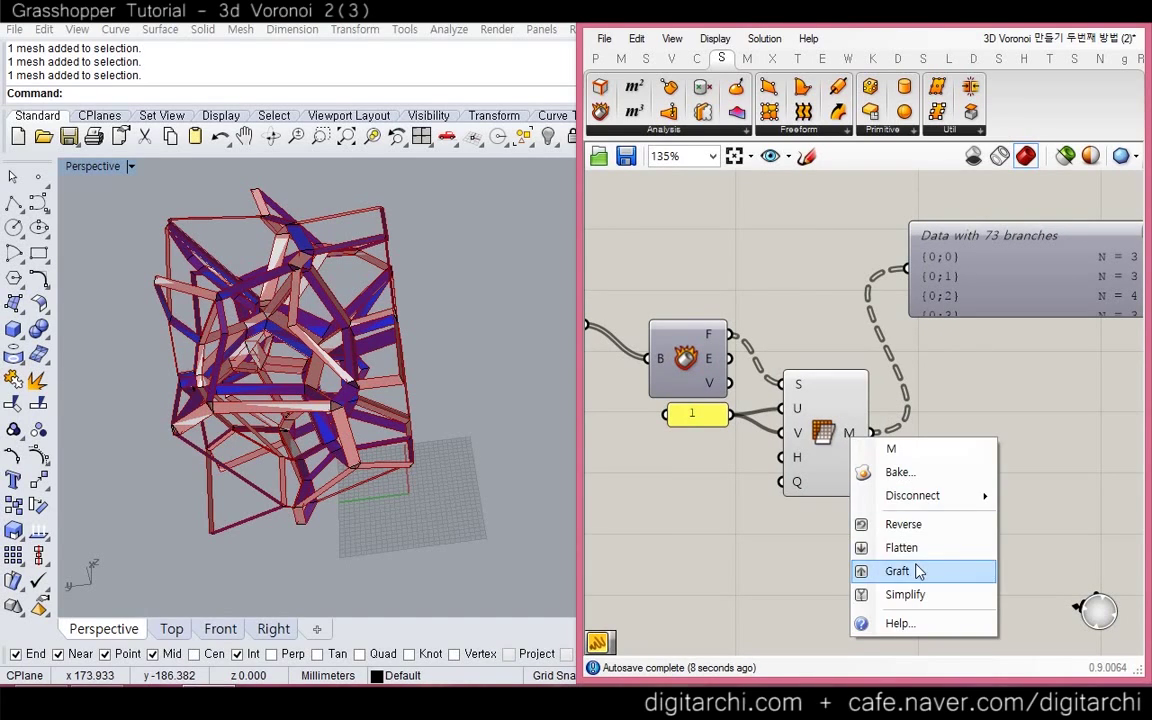
left_click(866, 548)
right_click_drag(938, 512, 830, 506)
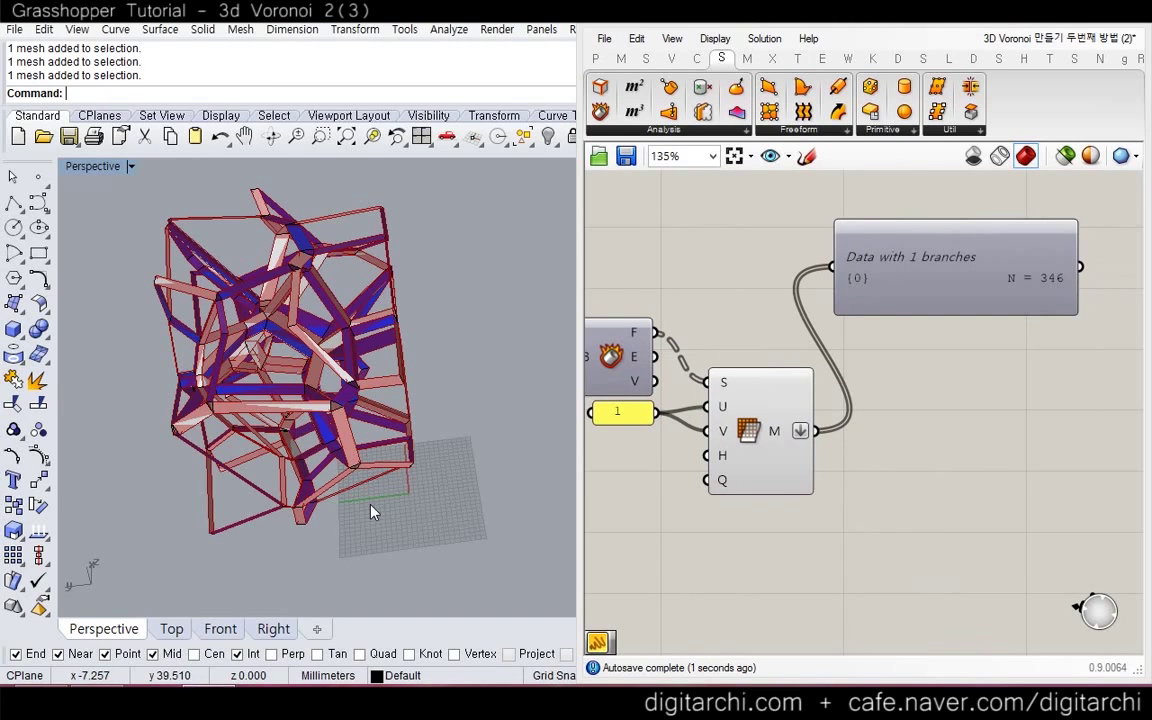
Select all the baked frame meshes over the Grasshopper preview and delete them
scroll(437, 524, "down", 2)
left_click_drag(226, 306, 228, 306)
key("Delete")
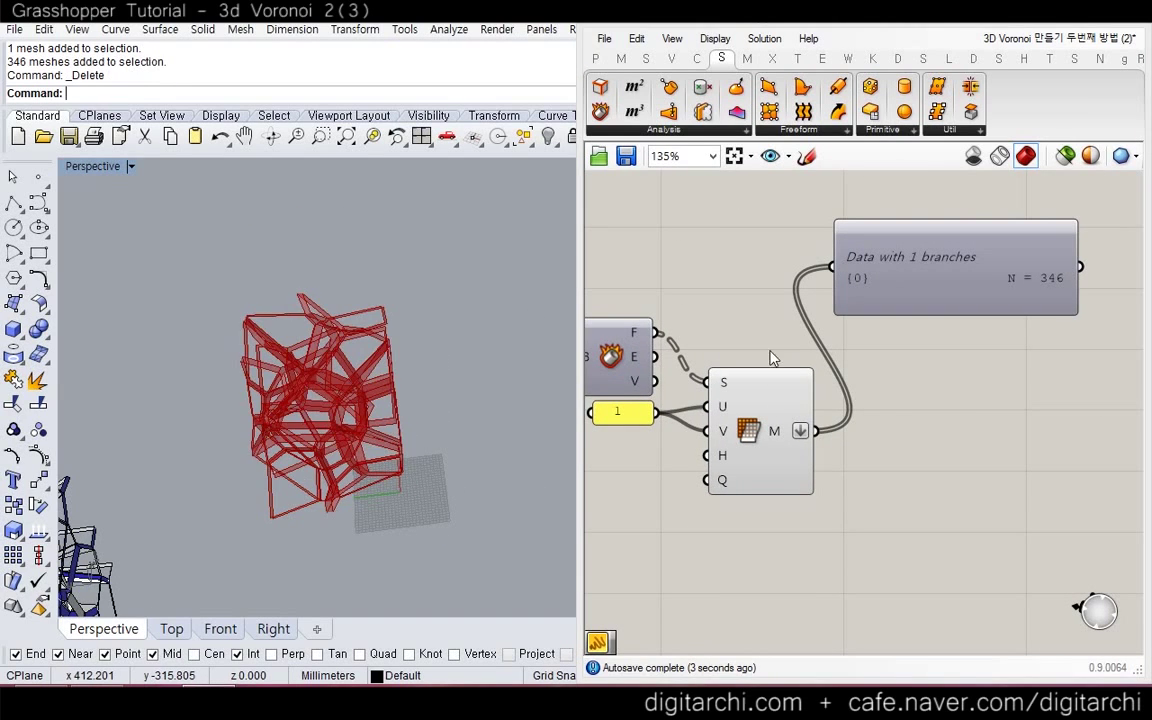
Add Weaverbird's Join Meshes and Weld component and feed it the flattened Mesh Surface output
left_click(905, 365)
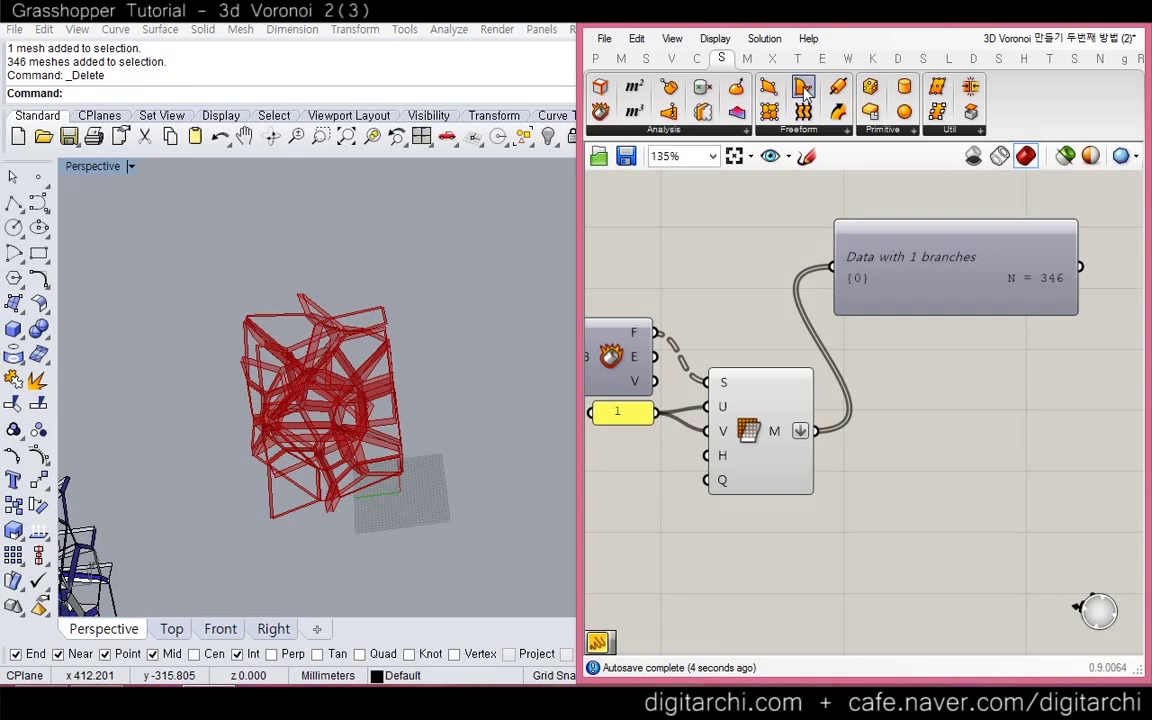
left_click(848, 58)
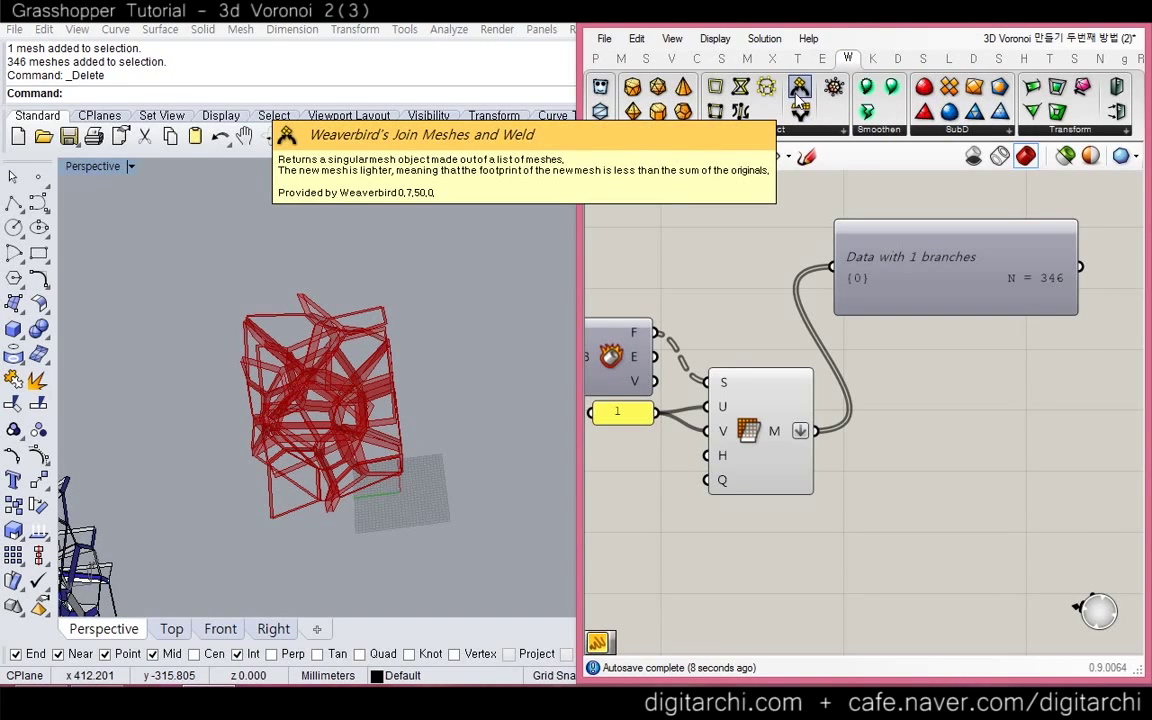
left_click_drag(800, 100, 978, 508)
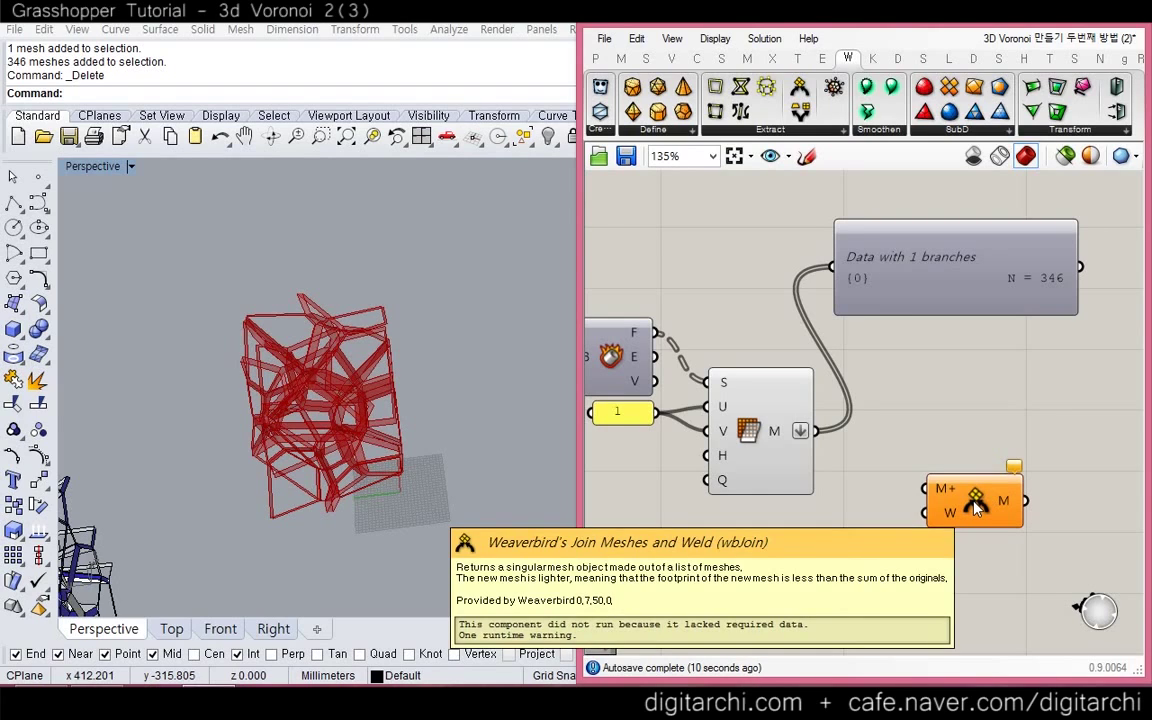
left_click_drag(816, 431, 925, 489)
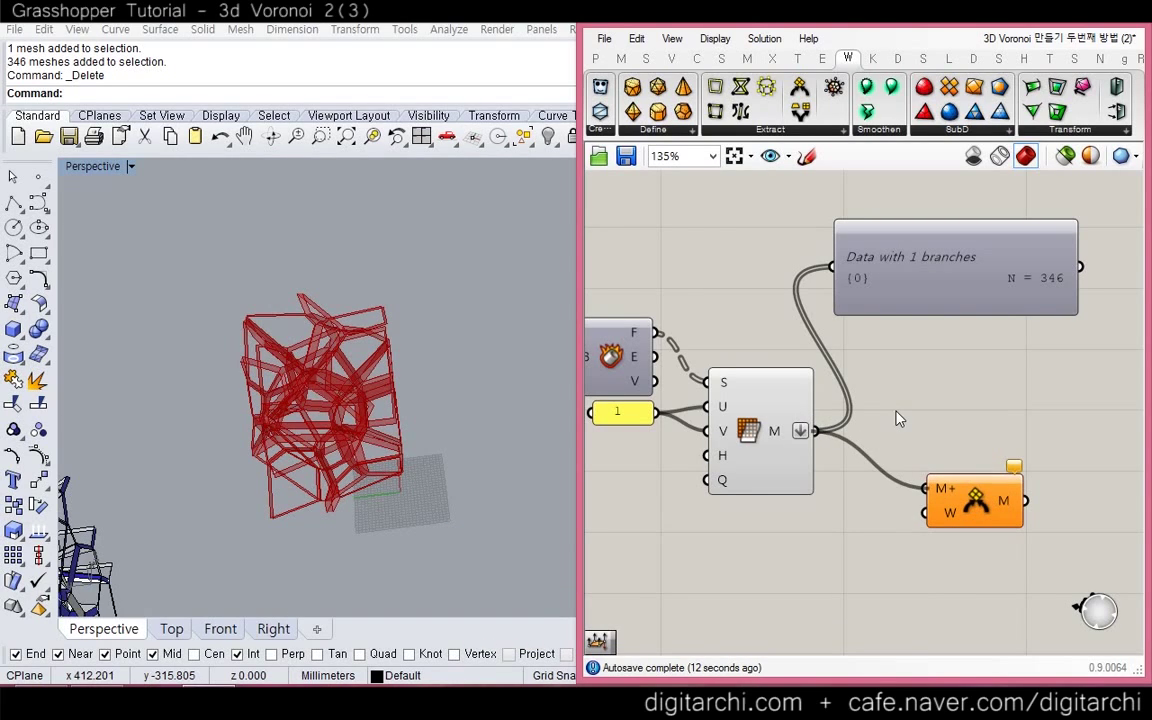
Add a Panel to read the flattened Mesh Surface output, and rewire it to the Join Meshes and Weld output
double_click(914, 404)
type("\"")
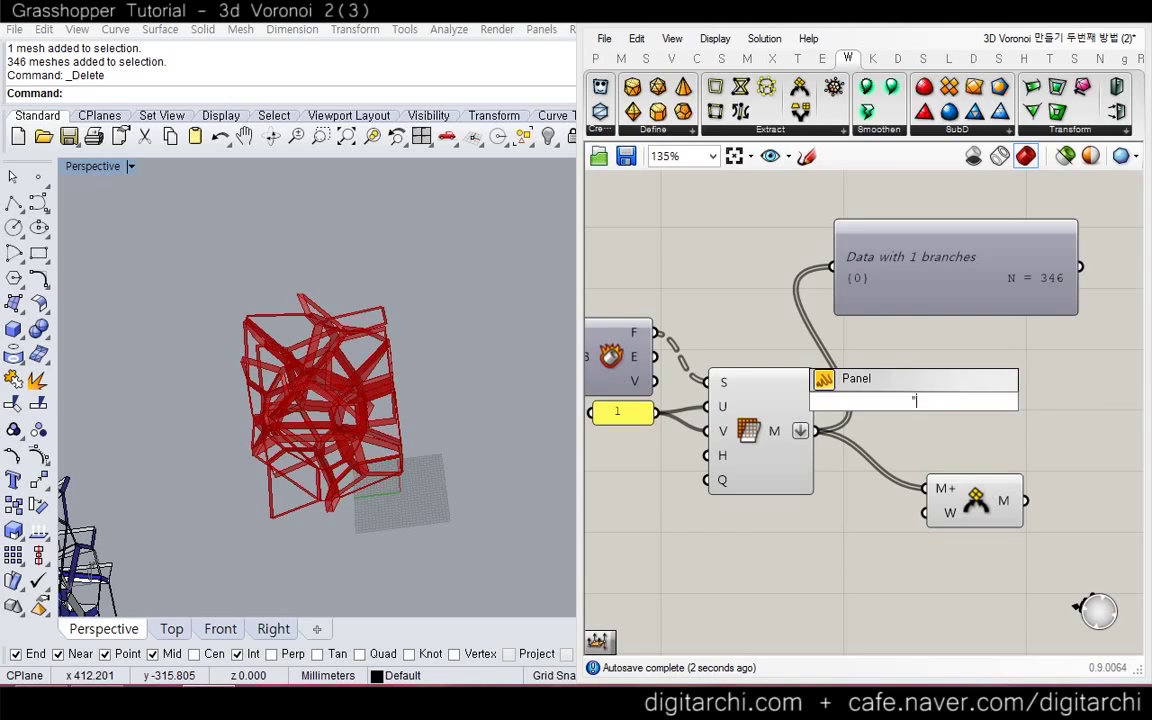
key("Return")
left_click_drag(823, 433, 848, 399)
right_click_drag(943, 424, 835, 414)
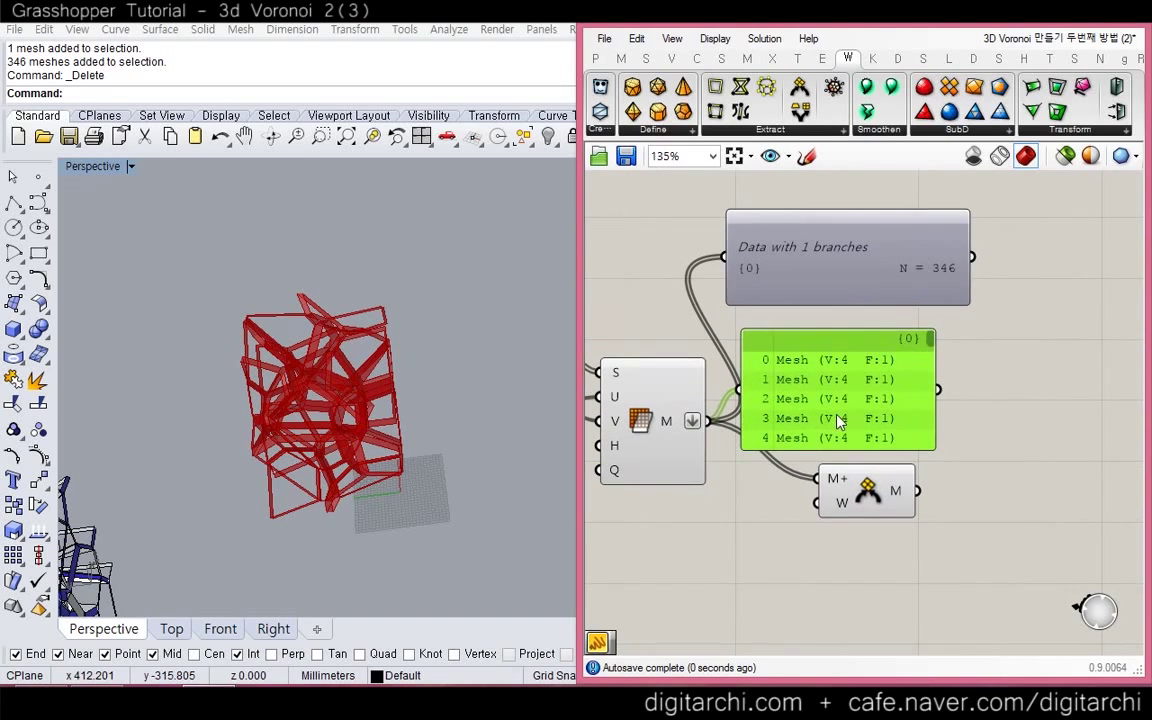
key("Escape")
left_click_drag(841, 382, 869, 377)
left_click(880, 316)
scroll(870, 372, "up", 3)
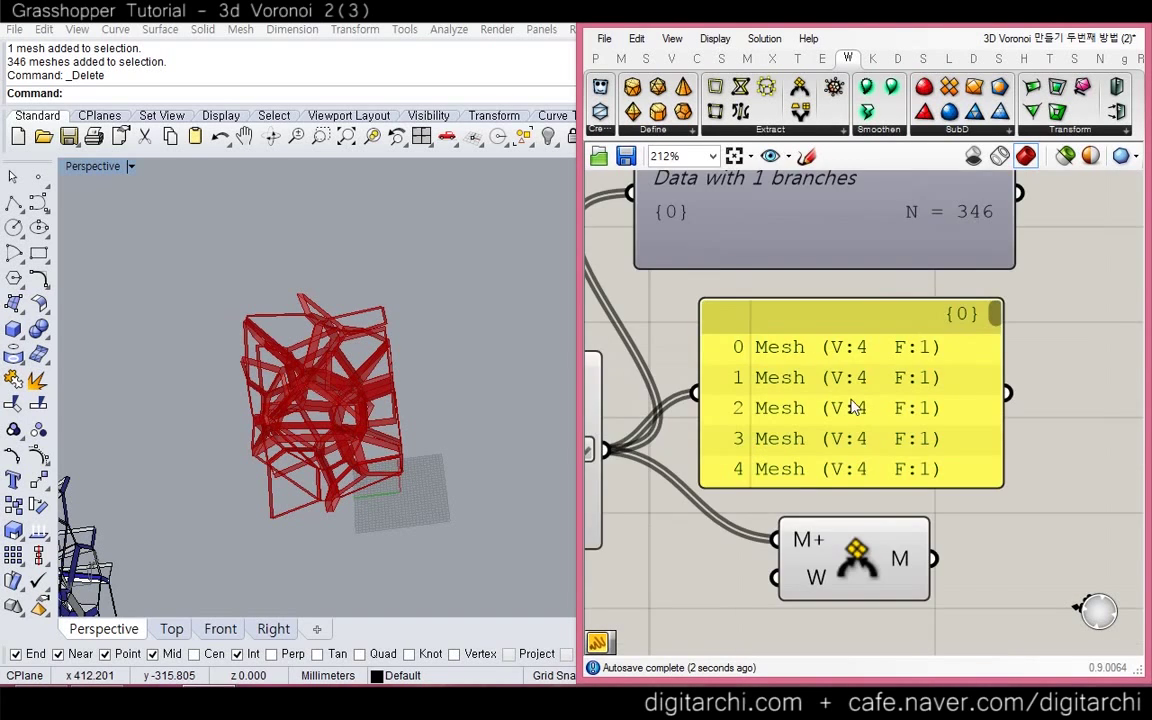
left_click_drag(928, 558, 692, 390)
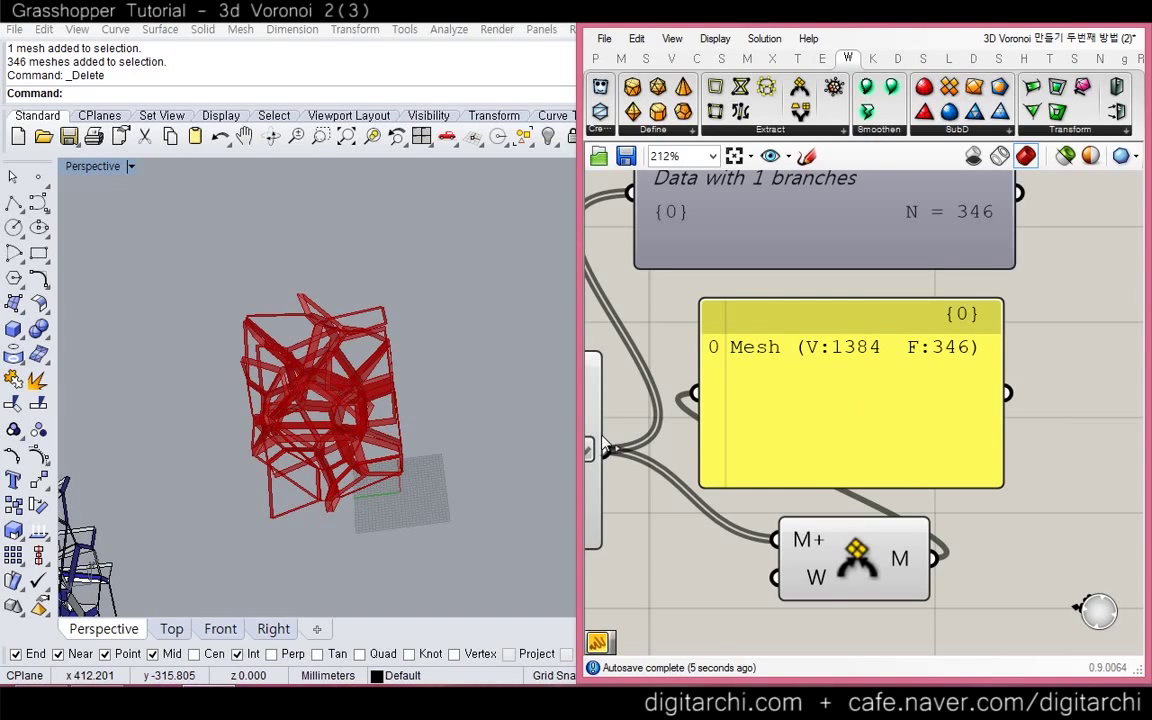
Bake the joined mesh into Rhino, select it to check it as one object, and delete it
left_click(878, 524)
middle_click(849, 569)
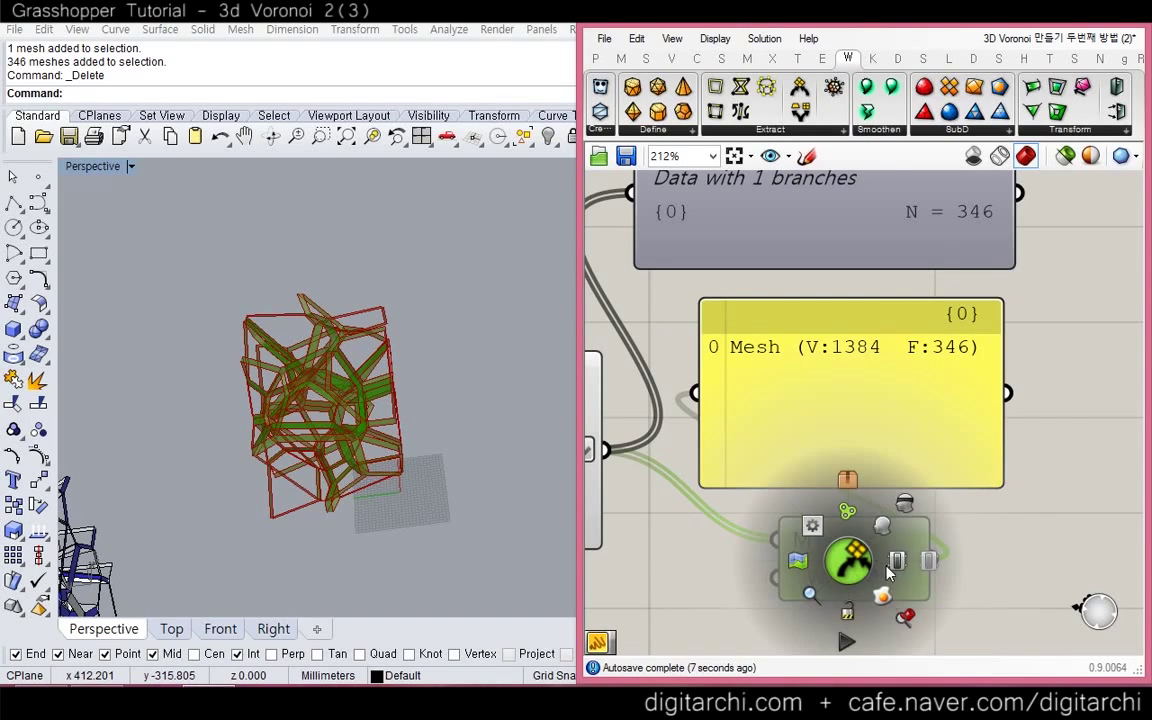
left_click(882, 598)
left_click(366, 400)
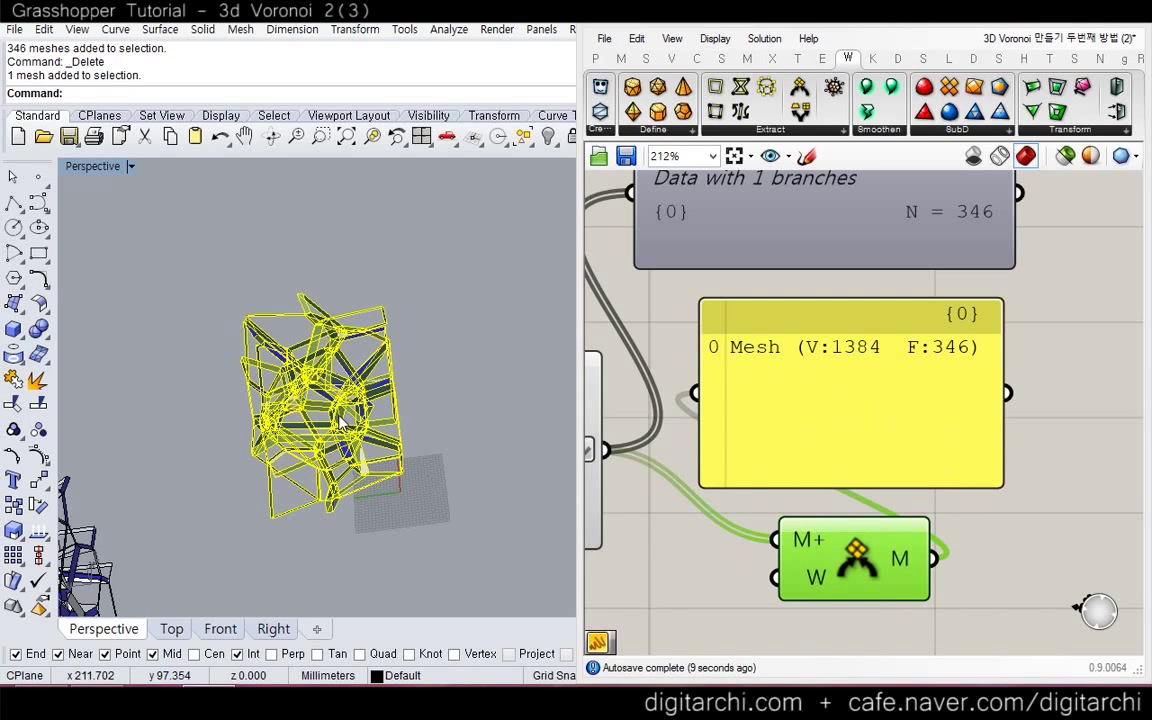
key("Delete")
left_click(849, 465)
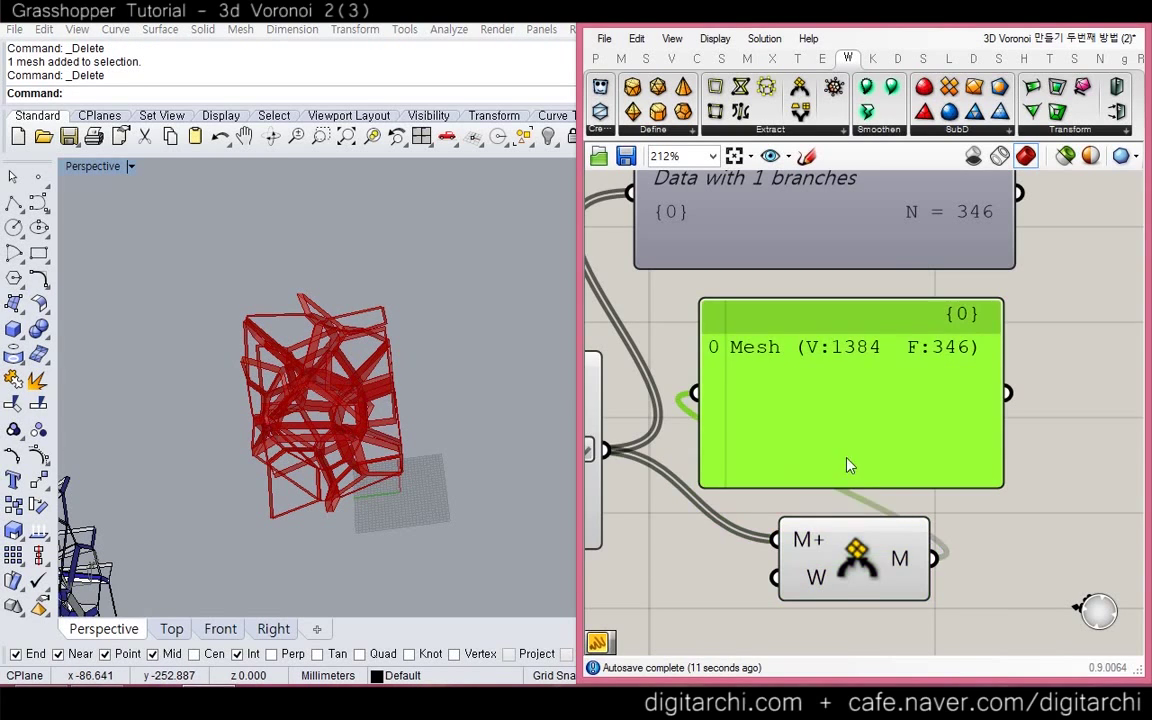
Delete the selected mesh data panel, add a Mesh UnifyNormals component and feed it the Join Meshes and Weld output
right_click_drag(883, 509, 771, 395)
key("Delete")
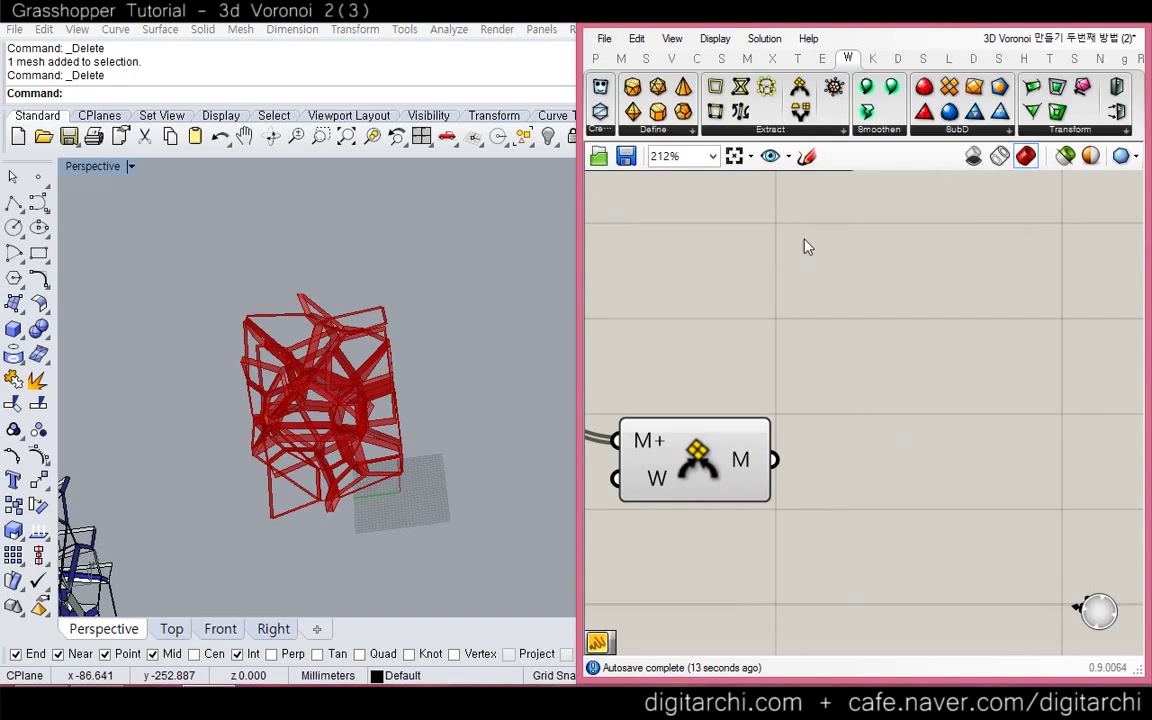
left_click(806, 133)
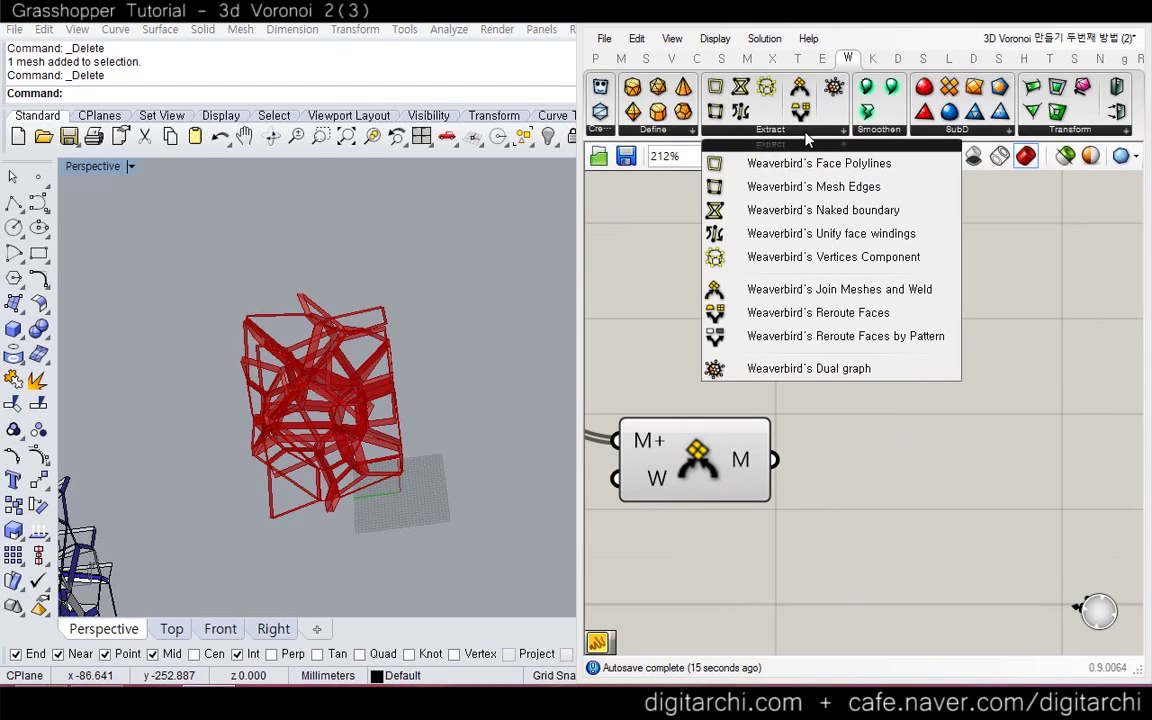
left_click(686, 135)
left_click(747, 58)
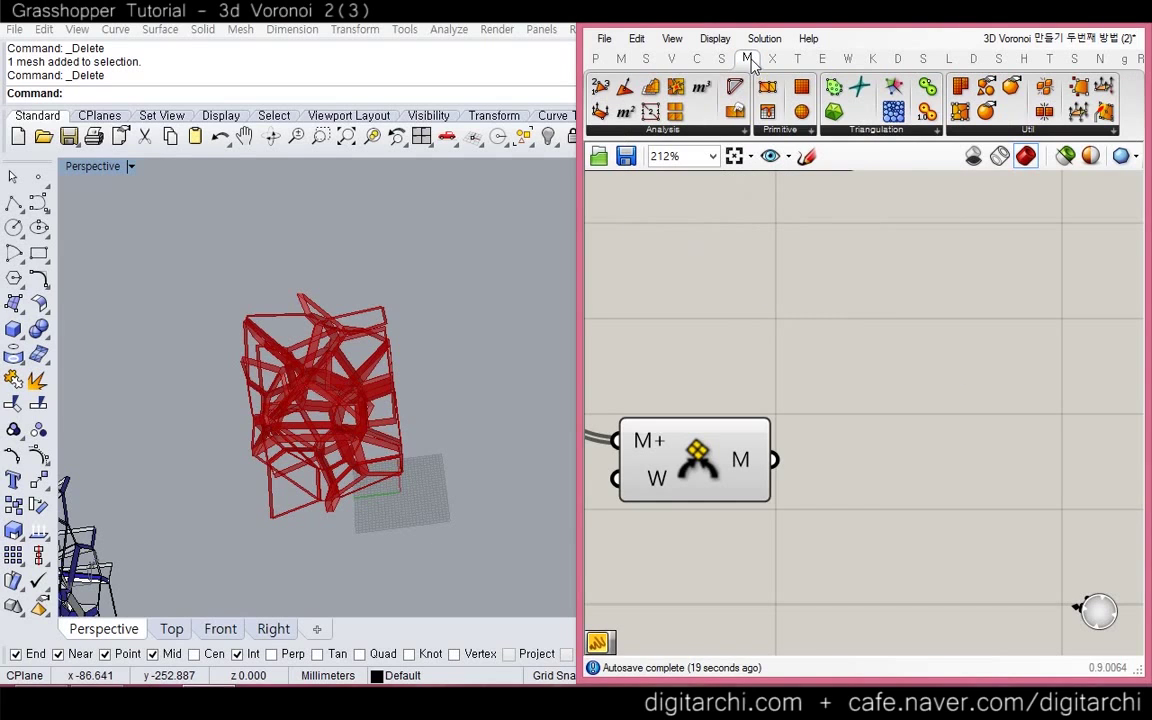
left_click(1004, 136)
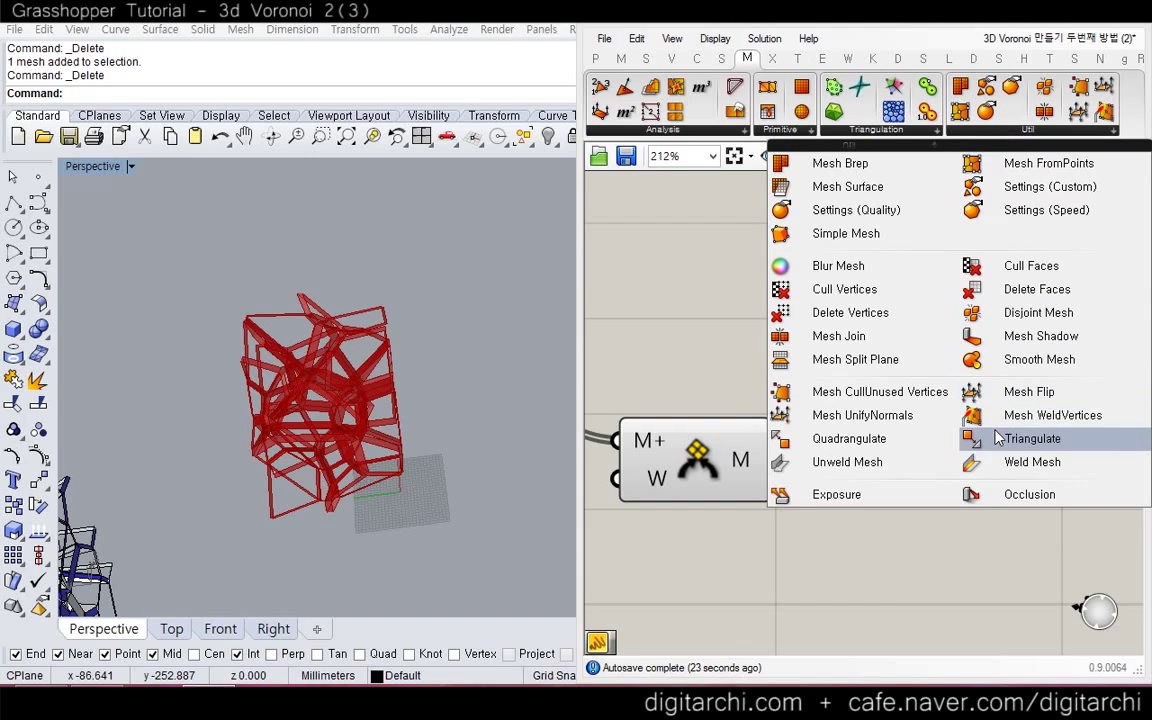
left_click(858, 425)
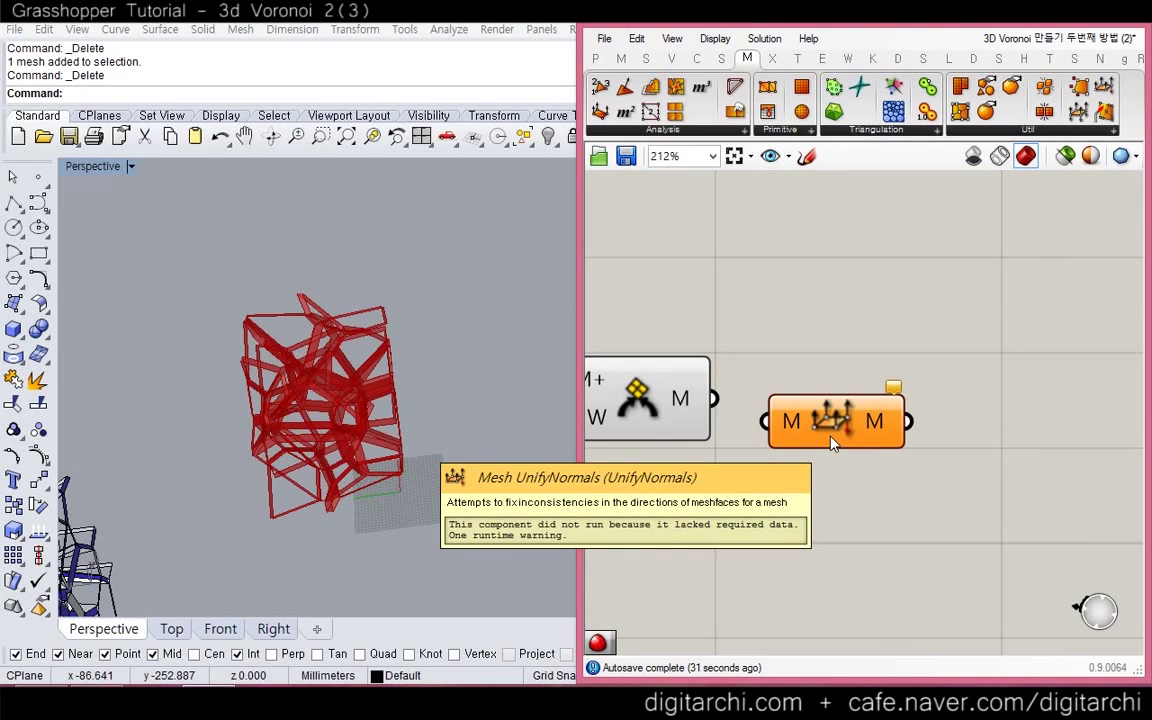
left_click_drag(713, 399, 766, 421)
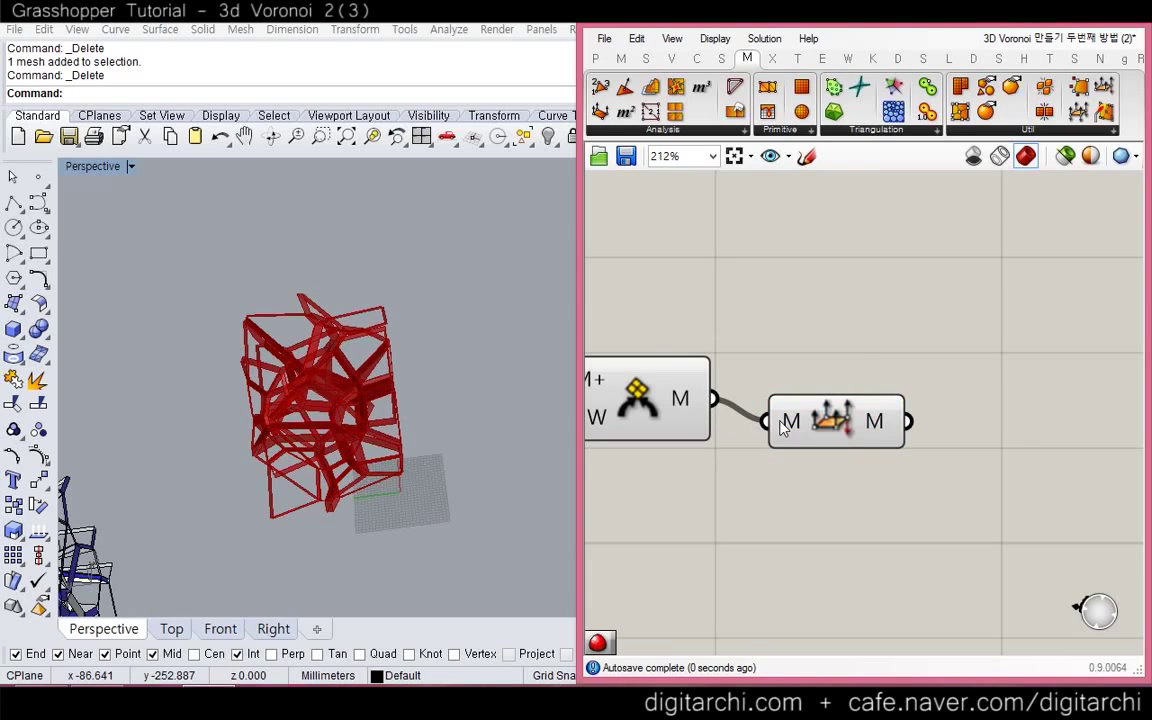
Turn off the previews of the Join Meshes and Weld and Mesh UnifyNormals components
left_click_drag(637, 283, 614, 430)
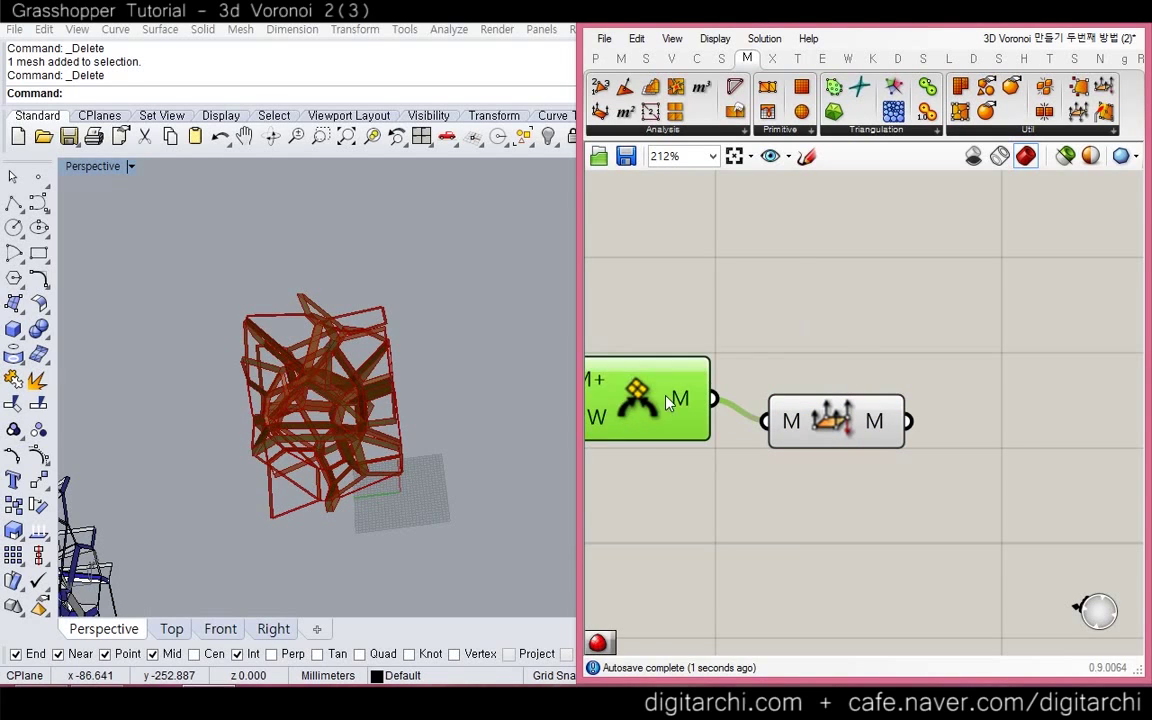
key("ctrl+q")
left_click_drag(809, 403, 802, 391)
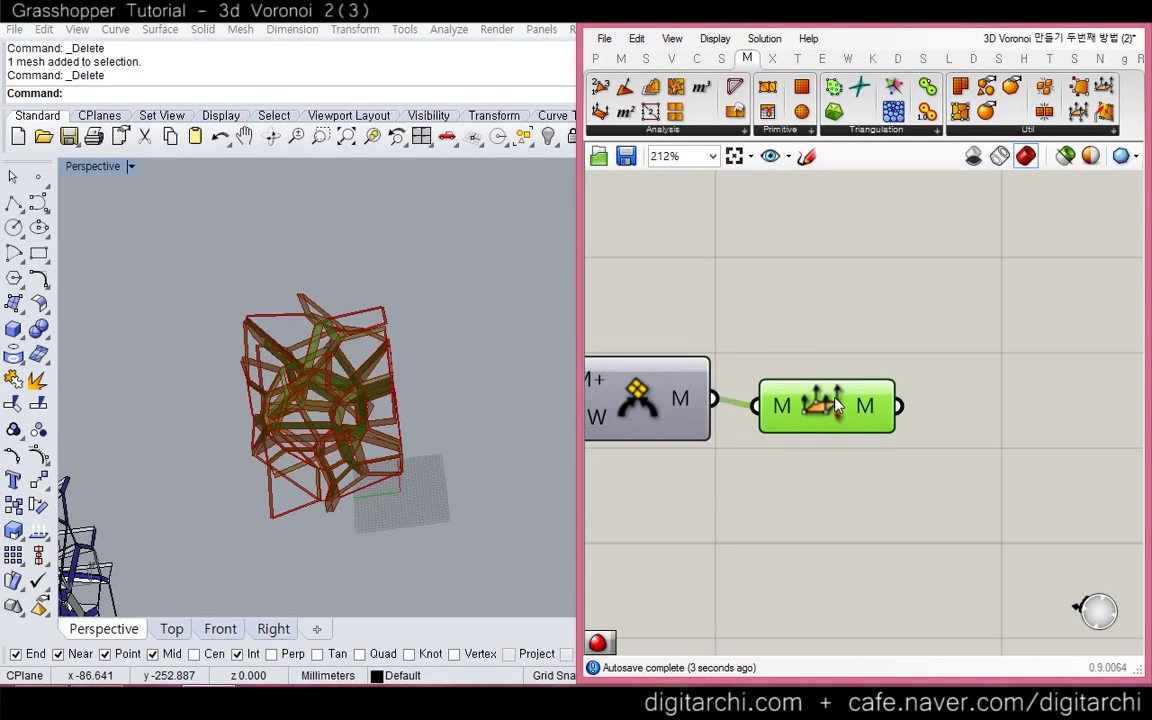
left_click(897, 385)
right_click_drag(897, 388, 822, 357)
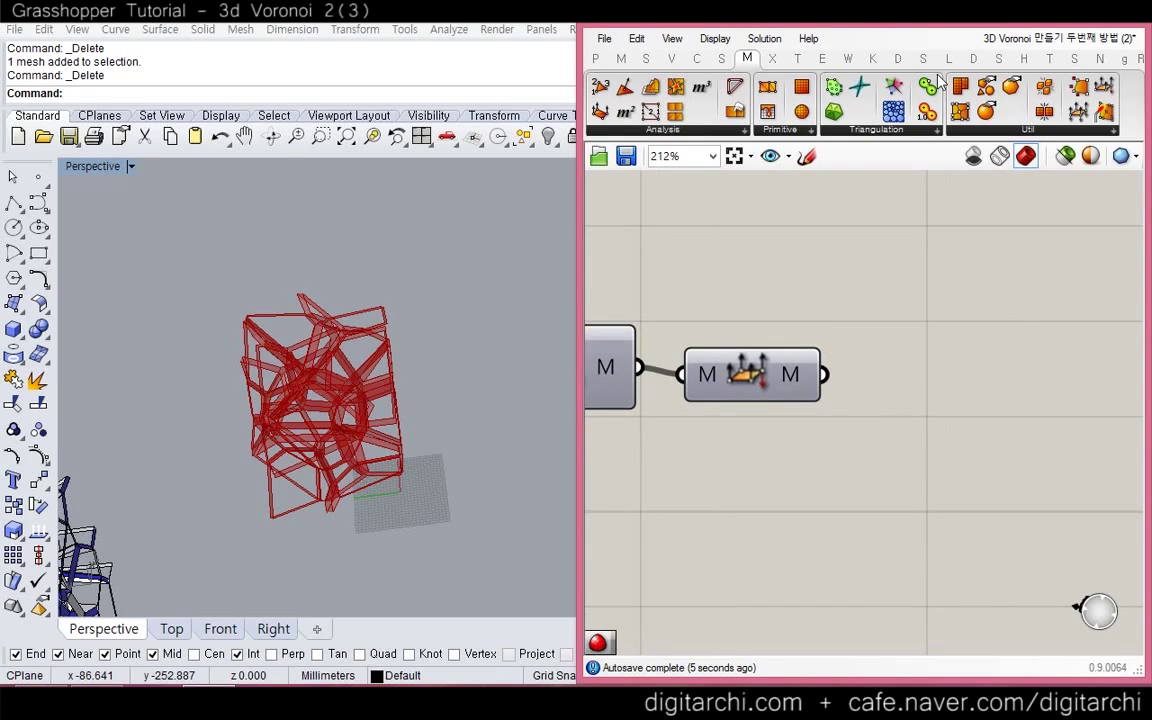
Add Weaverbird's Catmull-Clark Subdivision component and feed it the Mesh UnifyNormals output
left_click(848, 62)
left_click_drag(955, 113, 955, 418)
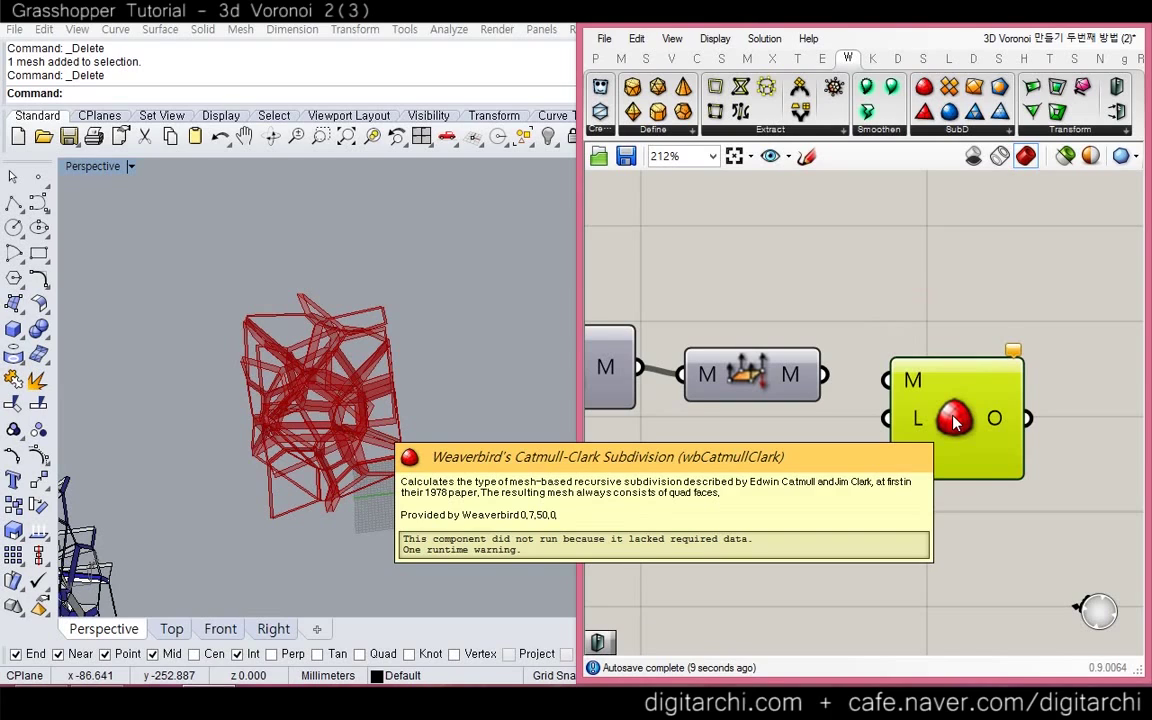
left_click(830, 378)
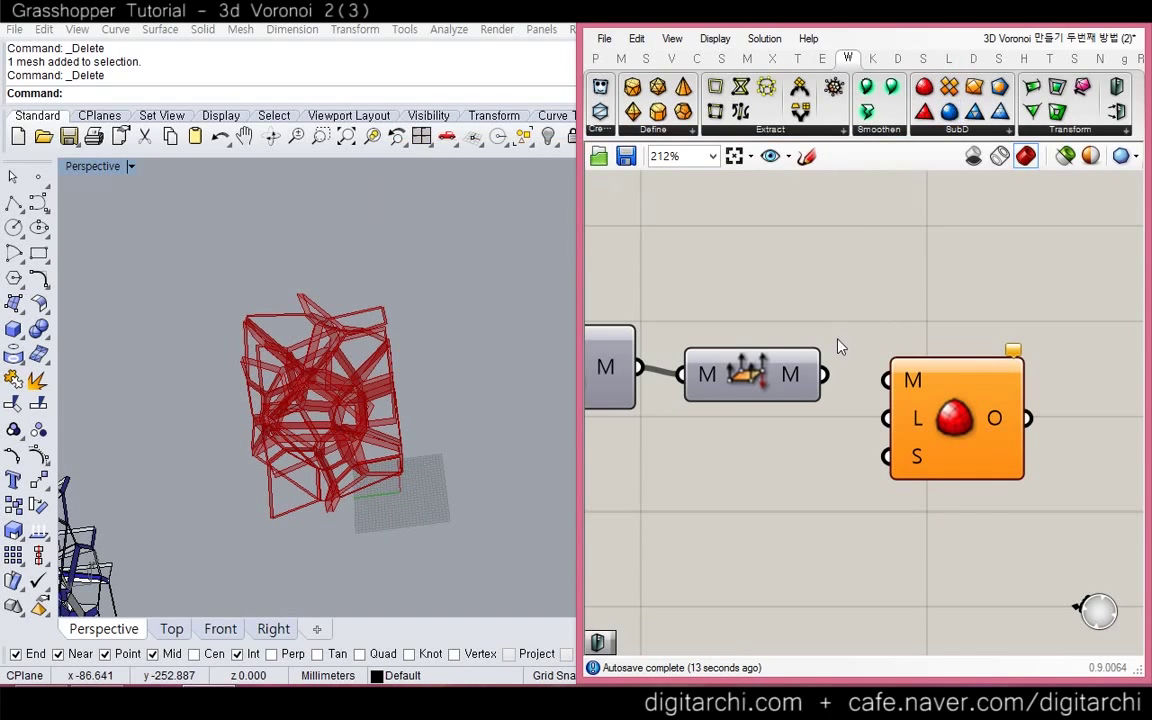
left_click_drag(823, 375, 886, 380)
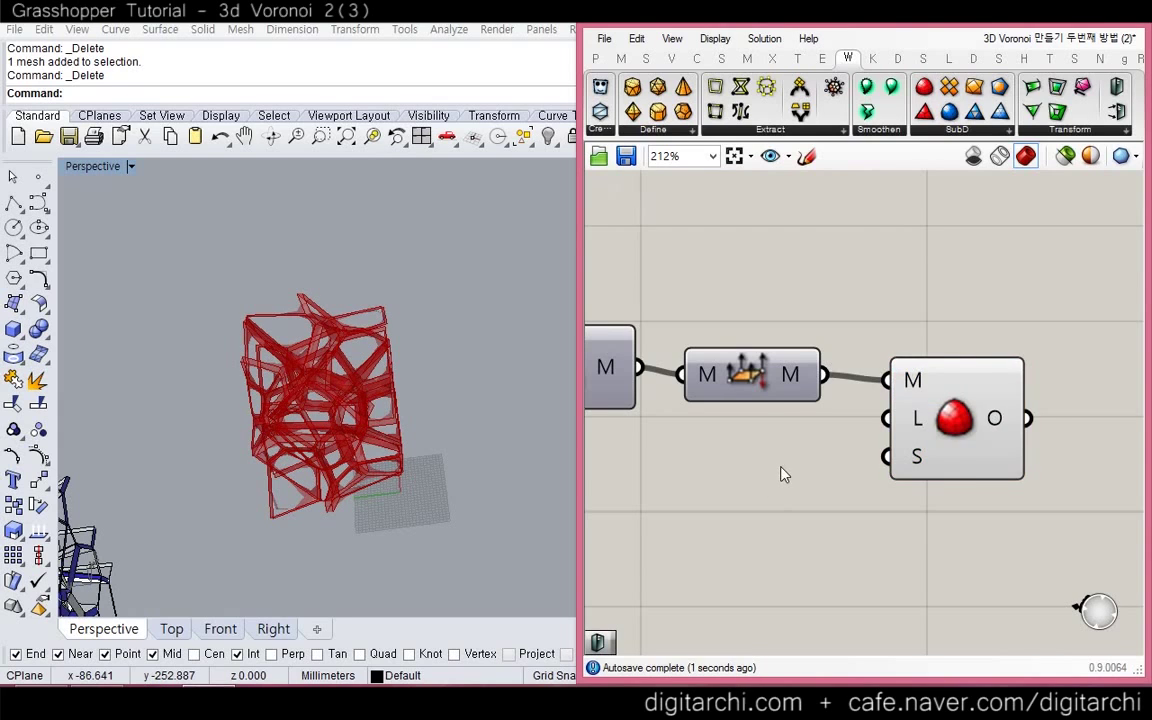
Turn off the previews of the Mesh Surface component and the Dispatch component fed by the True/False panel
scroll(900, 432, "down", 5)
right_click_drag(711, 420, 762, 432)
left_click(699, 378)
key("ctrl+q")
left_click(861, 480)
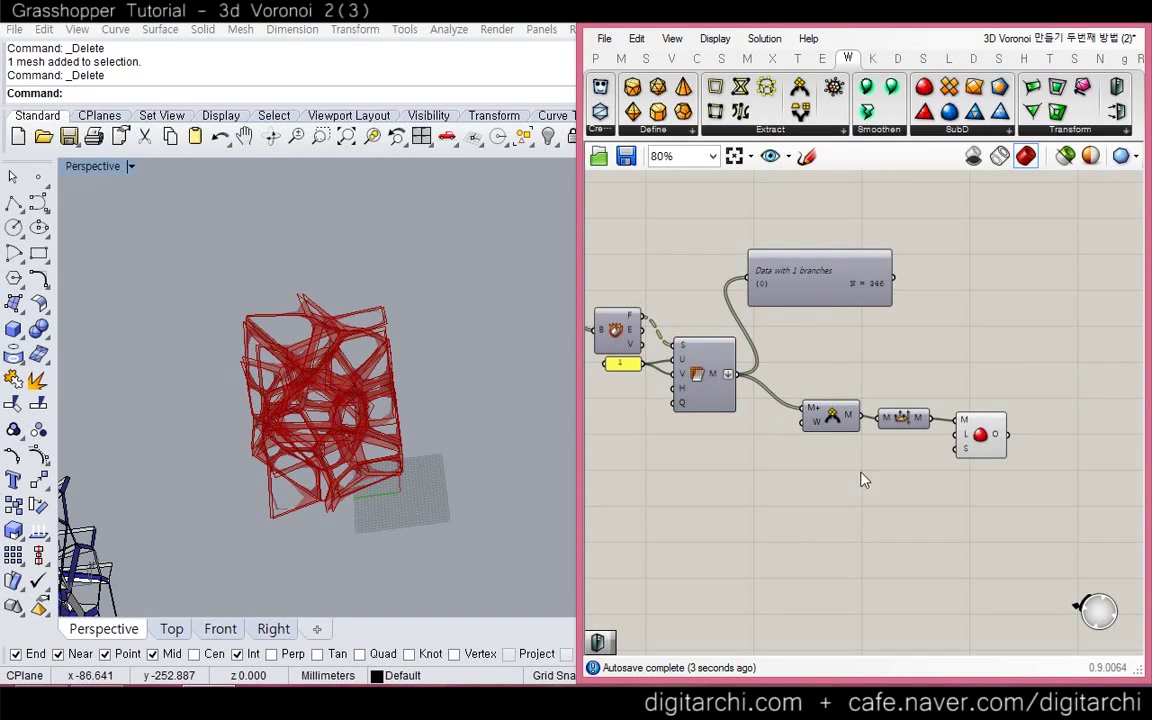
scroll(866, 474, "up", 4)
scroll(905, 474, "down", 7)
right_click(905, 474)
right_click_drag(661, 450, 880, 468)
scroll(716, 428, "up", 4)
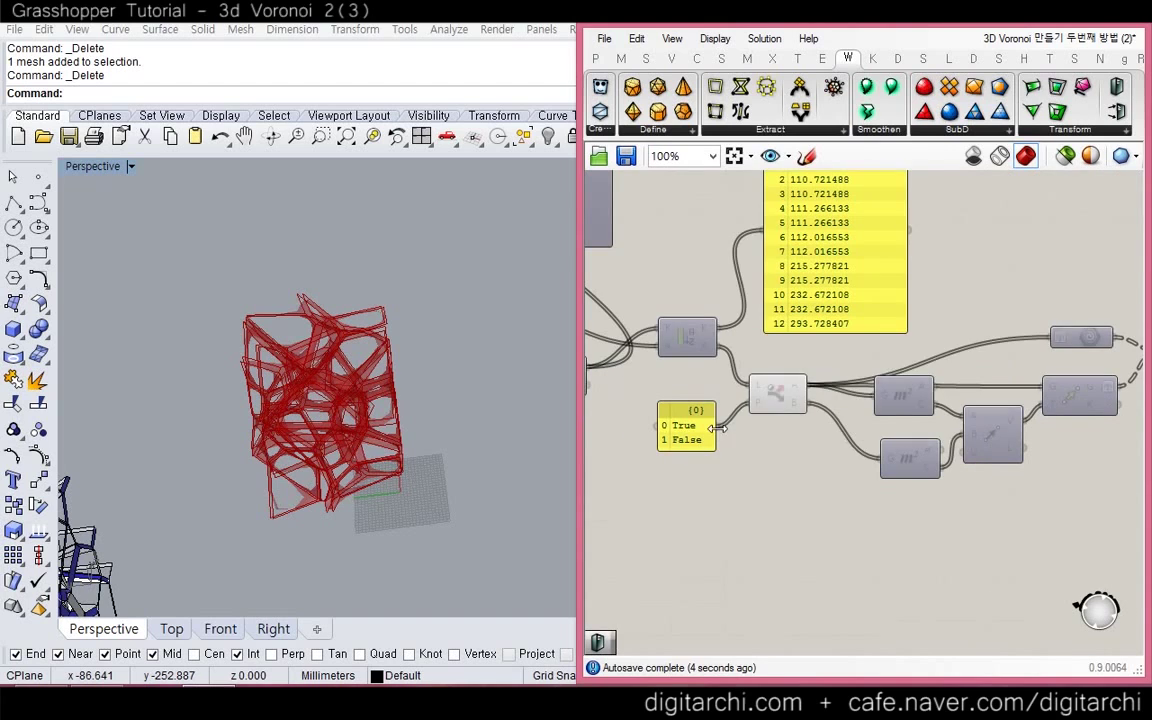
left_click(779, 400)
key("ctrl+q")
scroll(805, 437, "down", 2)
left_click(788, 457)
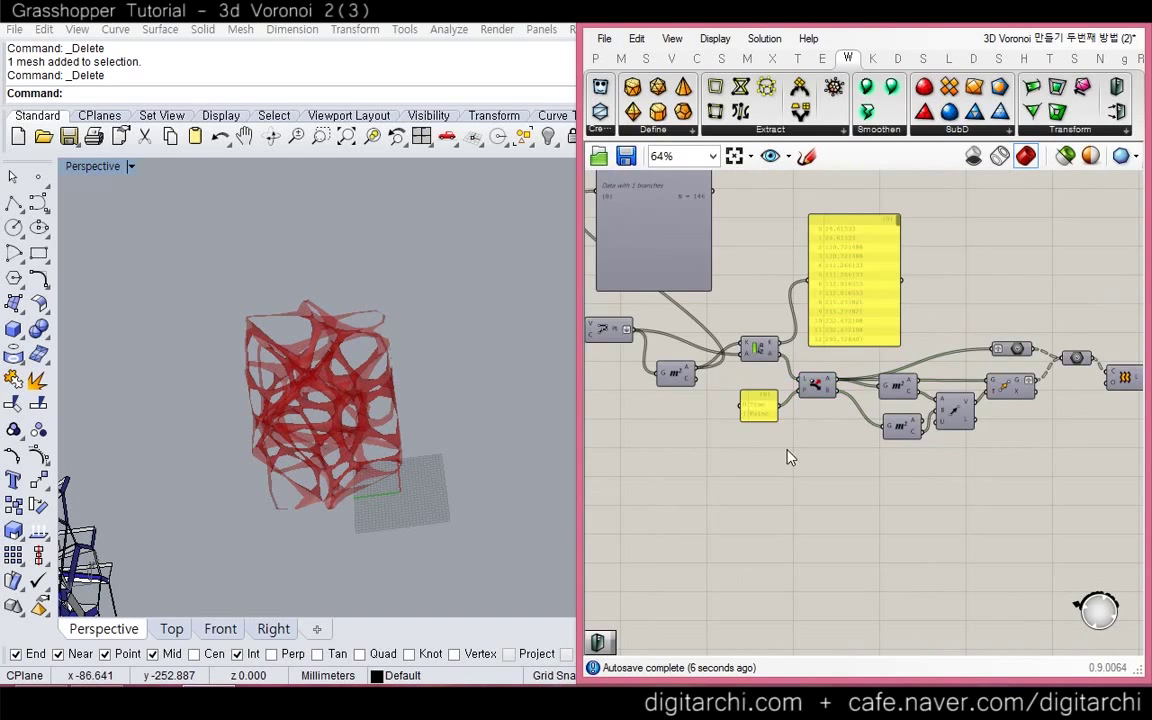
Add a number slider set to 3 and connect it to the Catmull-Clark Subdivision's level input
right_click_drag(1133, 462, 525, 339)
scroll(835, 366, "up", 5)
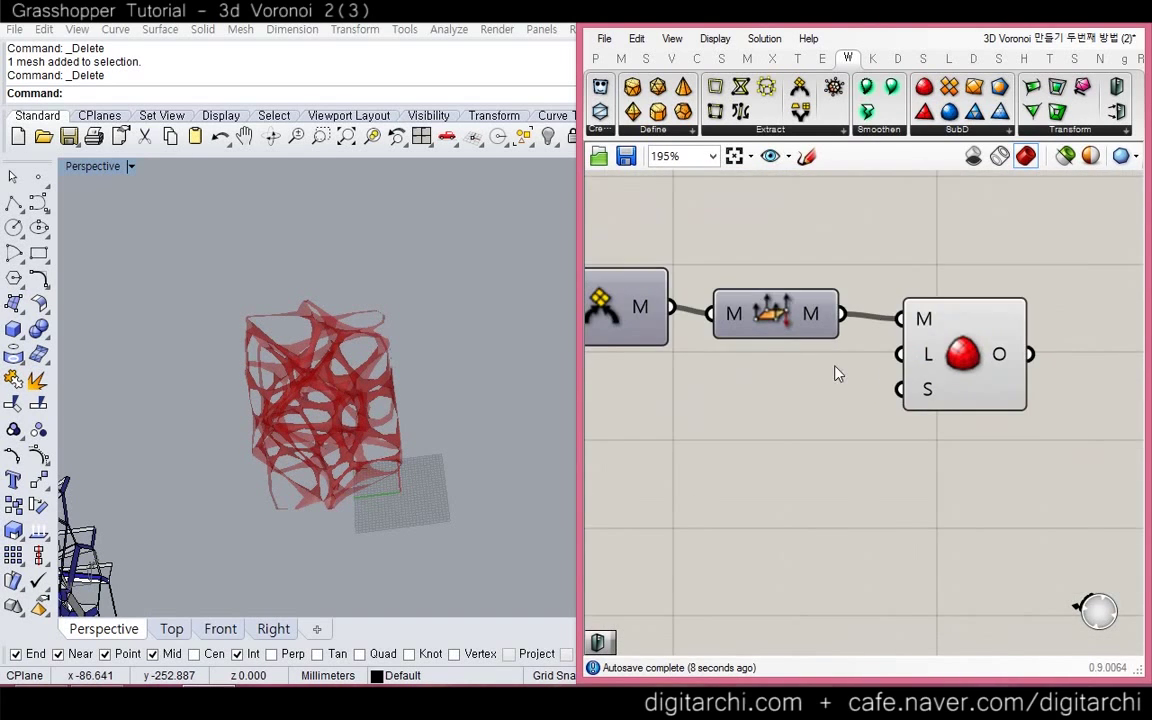
left_click_drag(950, 330, 986, 381)
double_click(822, 432)
type("3")
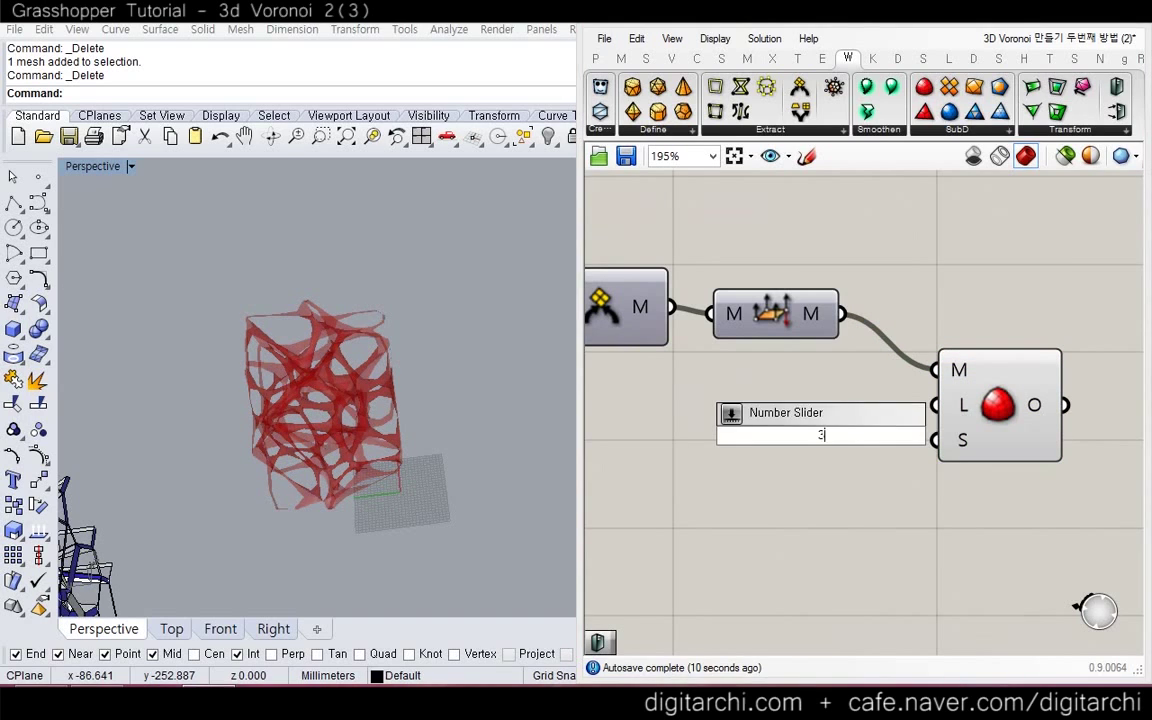
key("Return")
left_click_drag(886, 427, 934, 405)
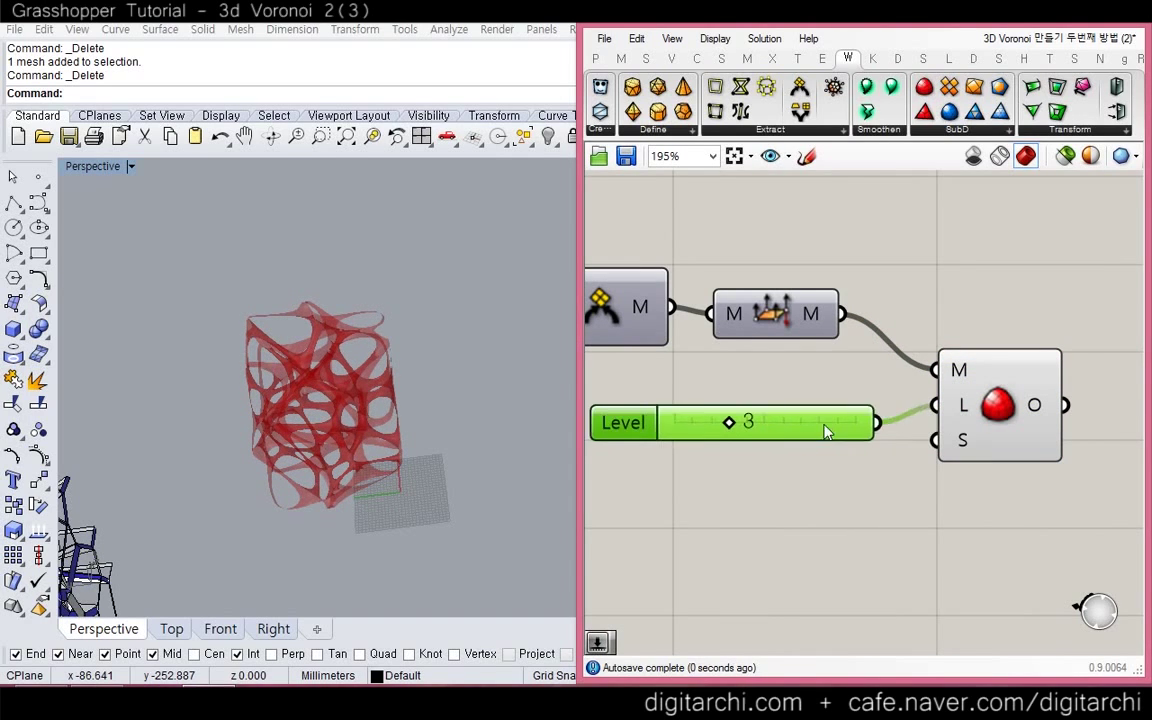
left_click_drag(826, 432, 816, 420)
left_click(899, 482)
Bake the Catmull-Clark Subdivision mesh into Rhino and zoom to the baked mesh
right_click_drag(899, 482, 816, 479)
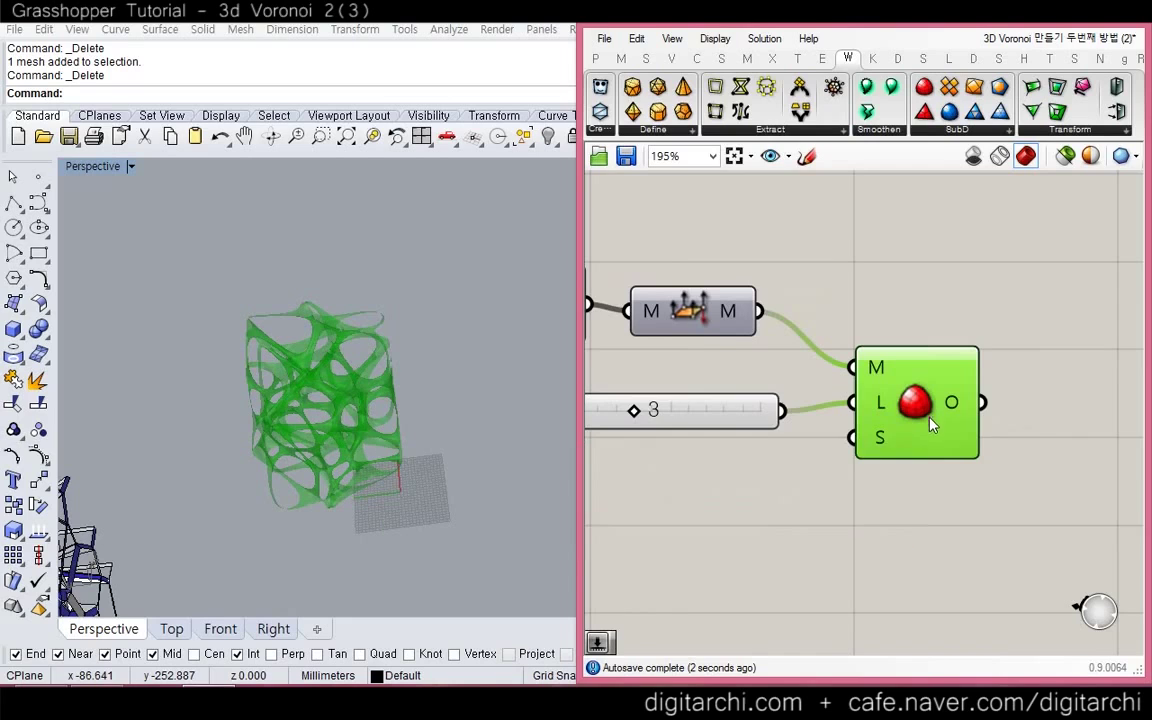
right_click_drag(914, 437, 840, 388)
middle_click(821, 320)
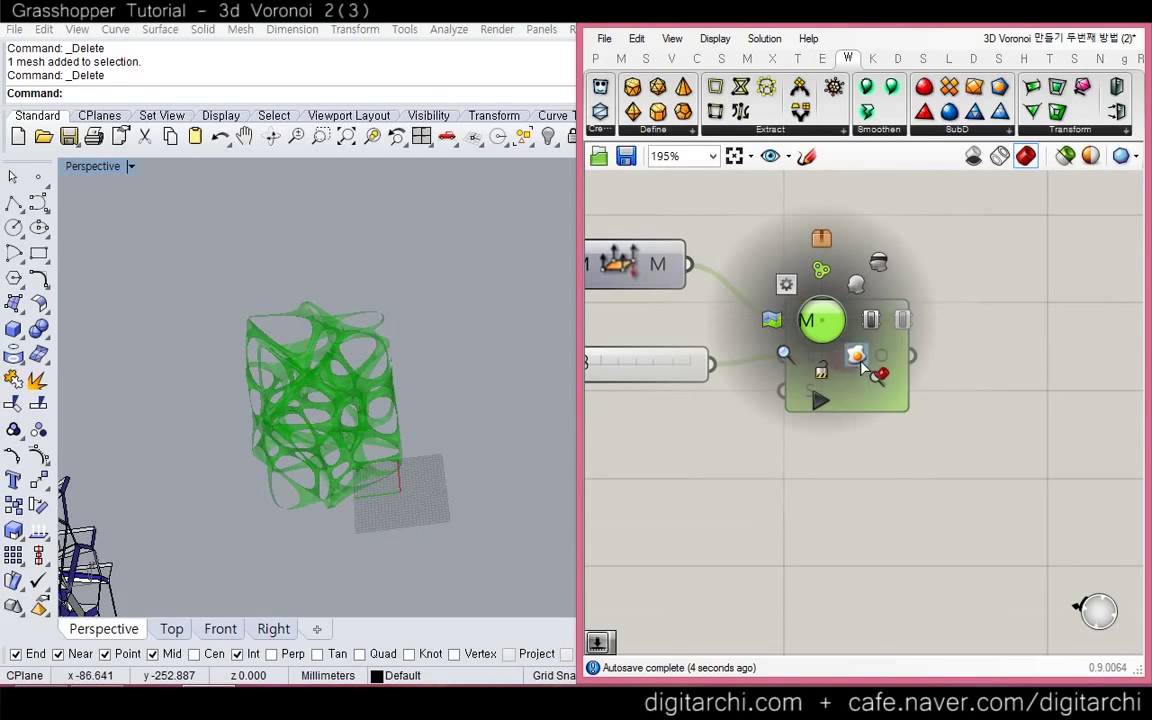
left_click(857, 356)
left_click(314, 373)
type("ZS")
key("Return")
Inspect the baked subdivision mesh in shaded display without wires, then select and delete it
type("`s")
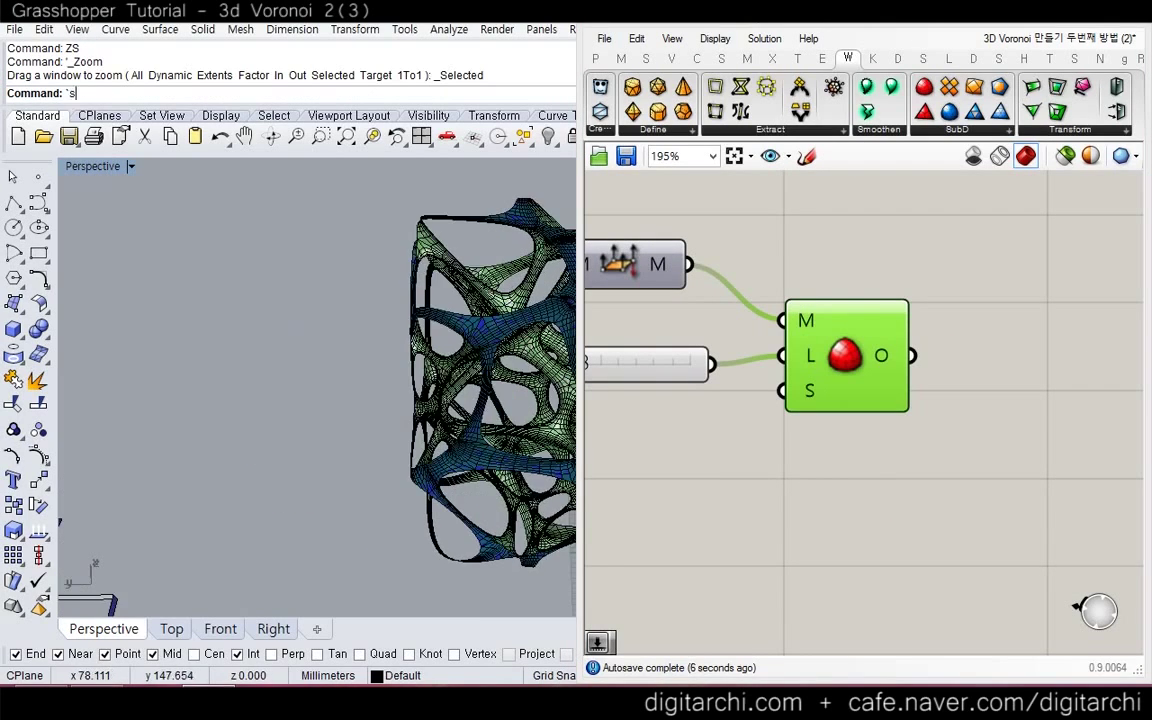
type("s")
key("Return")
mouse_move(478, 463)
right_mouse_down()
mouse_move(395, 430)
mouse_move(488, 436)
mouse_move(442, 355)
mouse_move(385, 297)
mouse_move(457, 373)
right_mouse_up()
type("ss")
key("Return")
left_click(457, 373)
key("Delete")
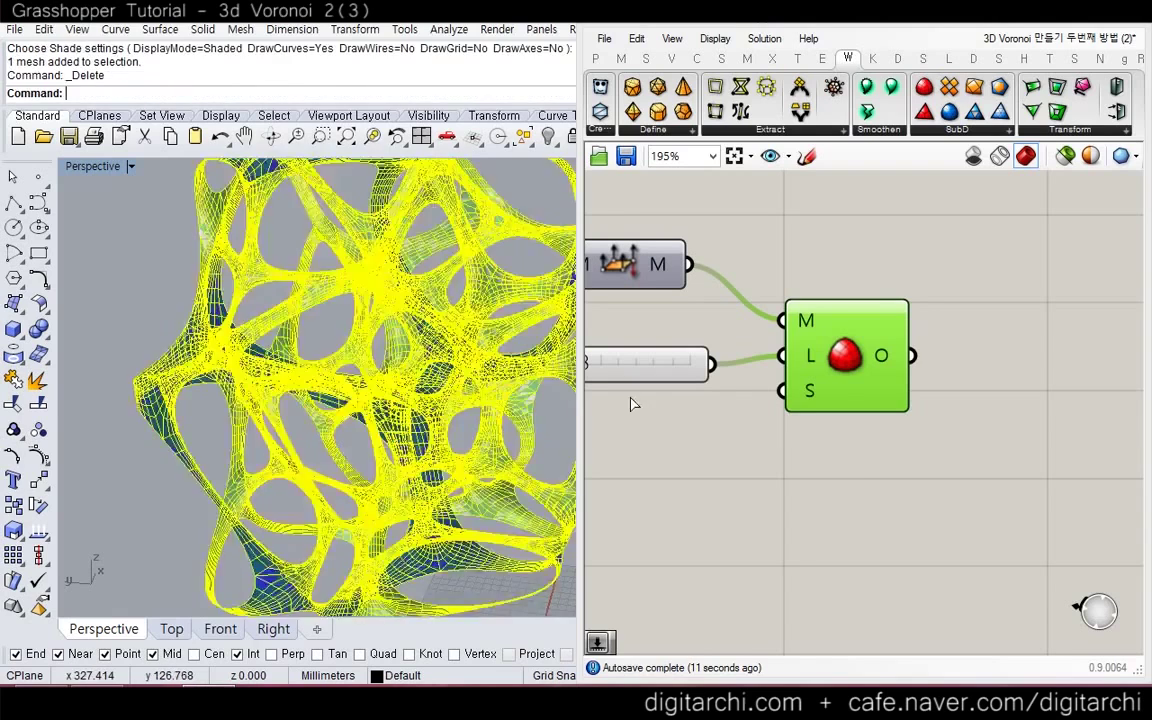
Add Weaverbird's Mesh Thicken component and feed it the Catmull-Clark Subdivision output
double_click(852, 455)
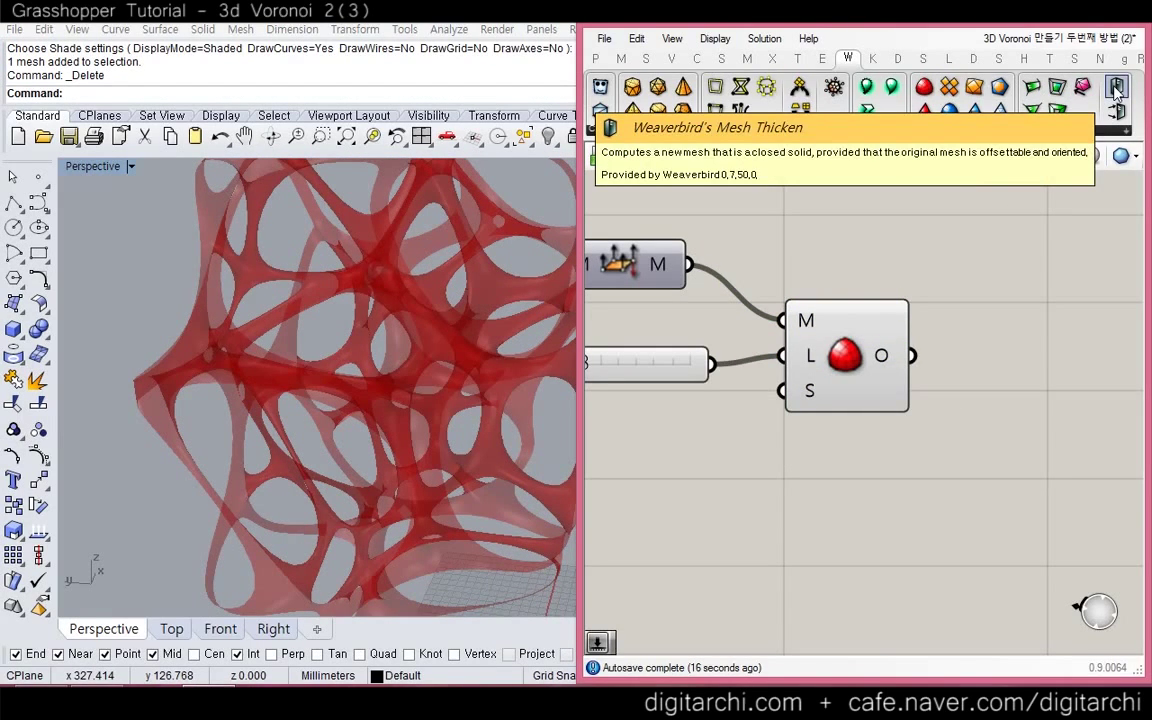
left_click_drag(1115, 90, 1015, 513)
left_click(818, 504)
double_click(818, 504)
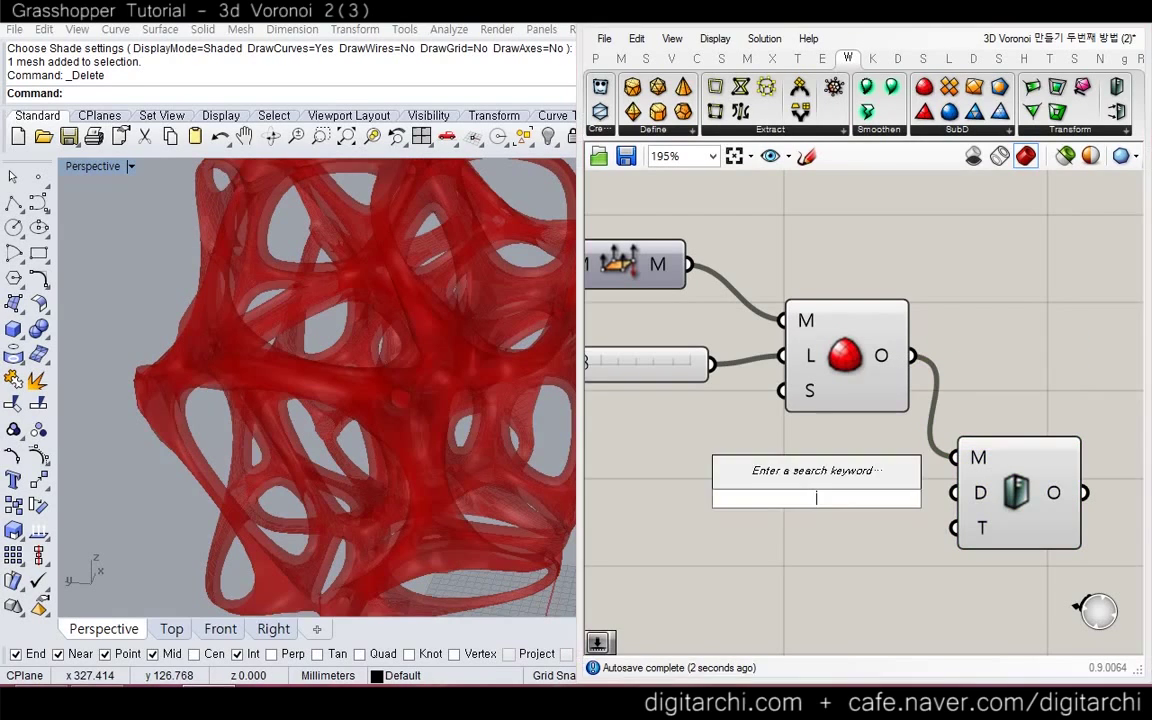
Bake the thickened mesh into Rhino, examine its thickness up close, and delete it
left_click(1046, 532)
middle_click(1046, 532)
left_click(1094, 576)
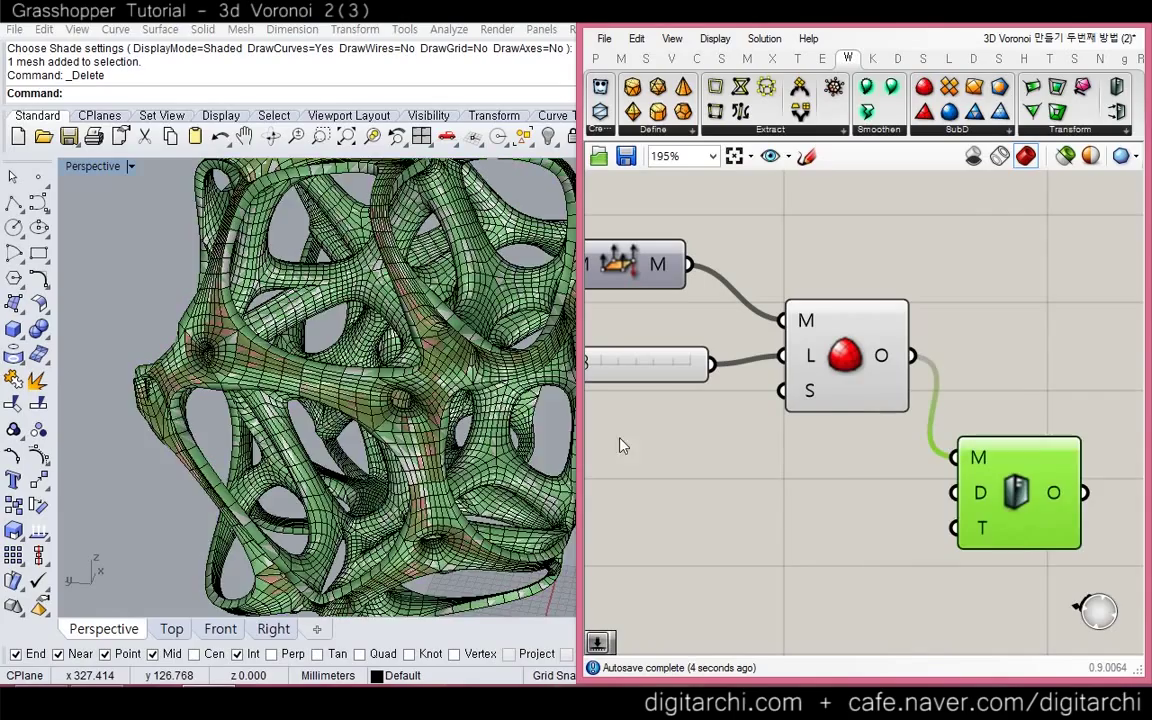
left_click(470, 400)
right_click_drag(470, 398, 462, 440)
left_click(219, 458)
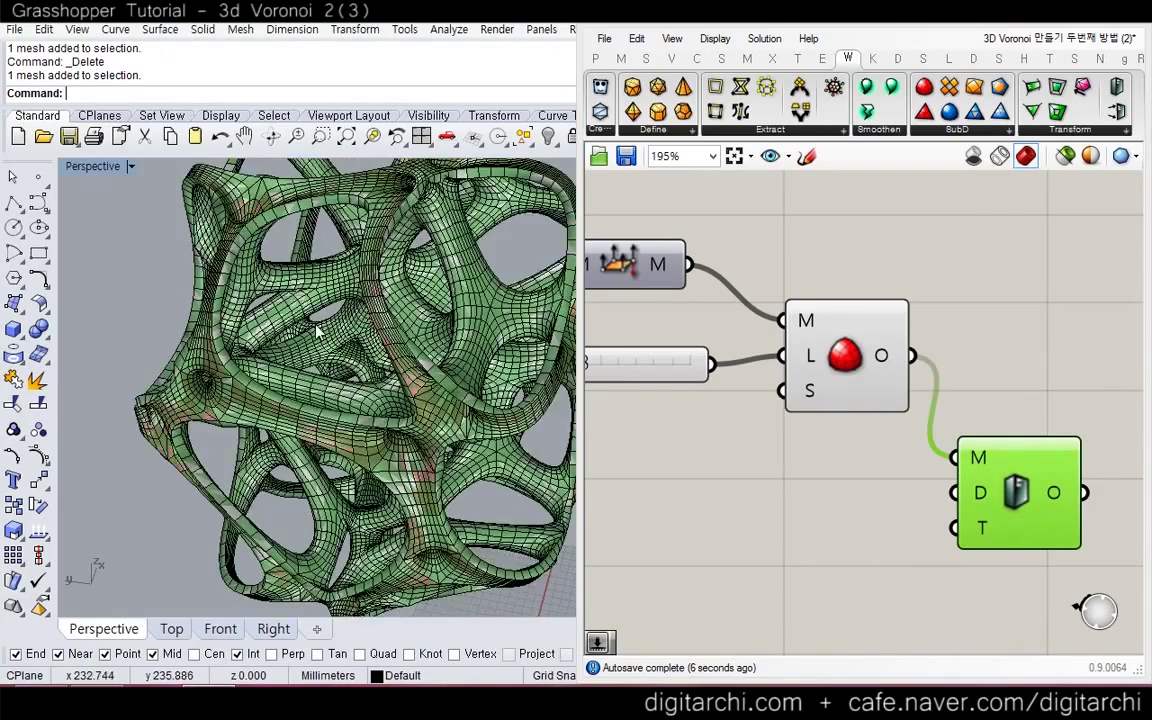
scroll(316, 329, "up", 2)
left_click(368, 372)
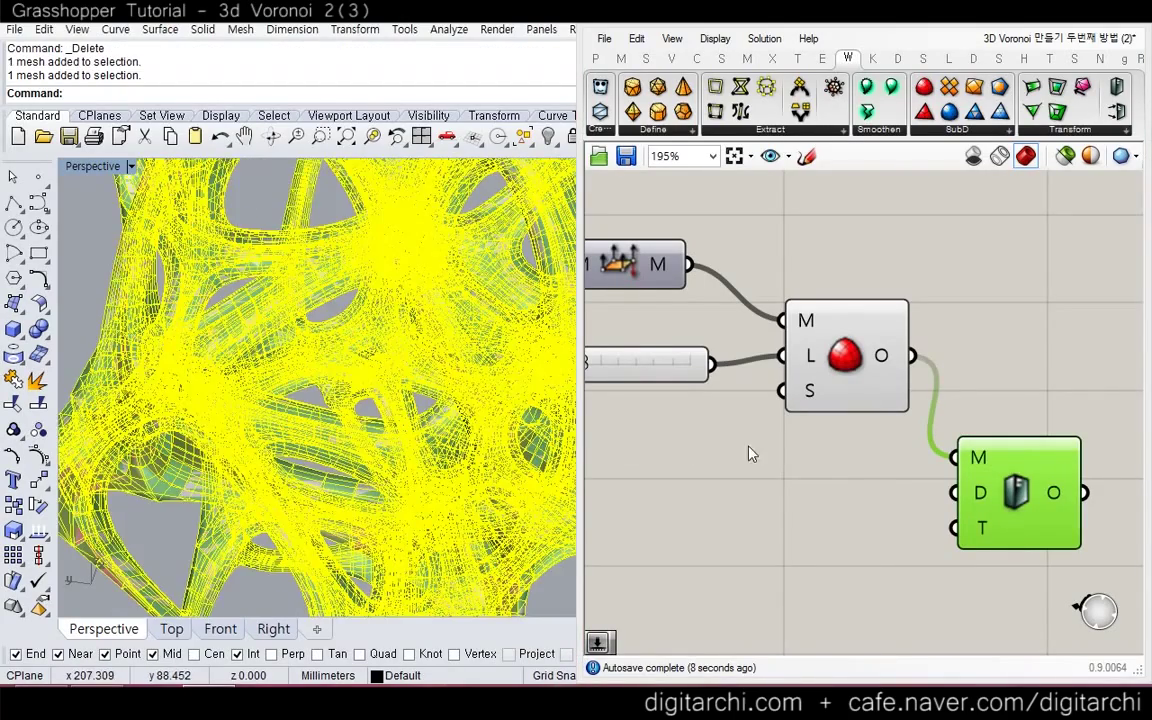
key("Delete")
Add a number slider set to 0.3 and connect it to the Mesh Thicken distance input
double_click(843, 487)
type("0")
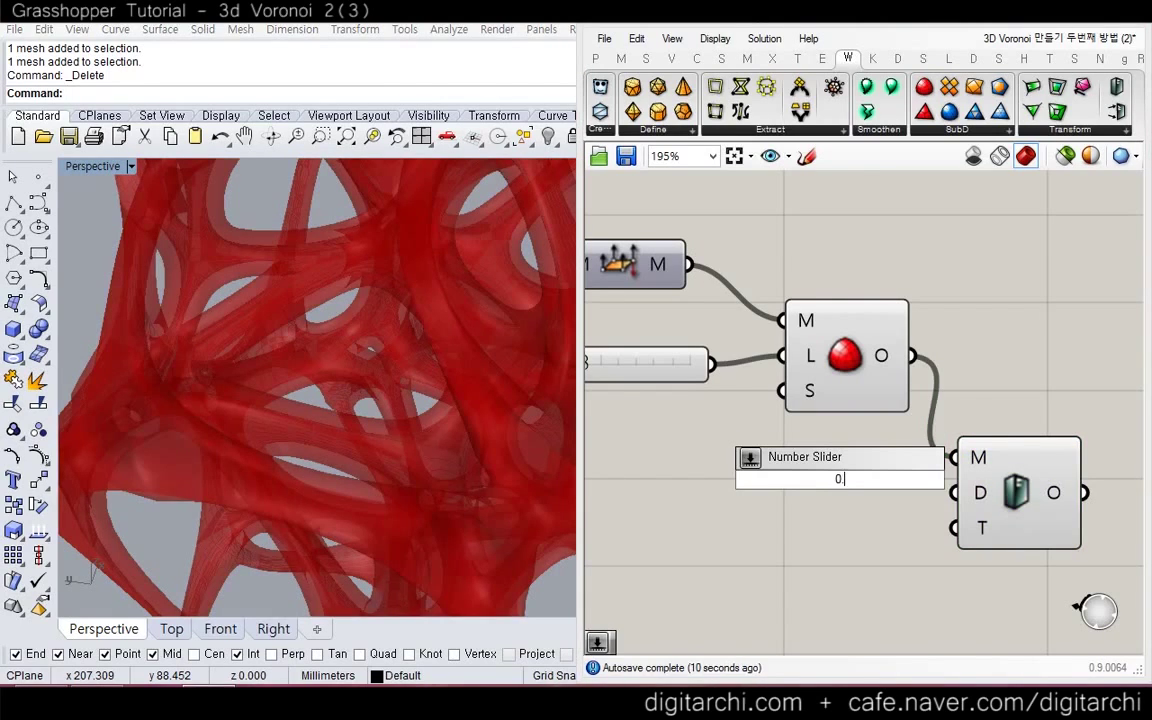
type(".3")
key("Return")
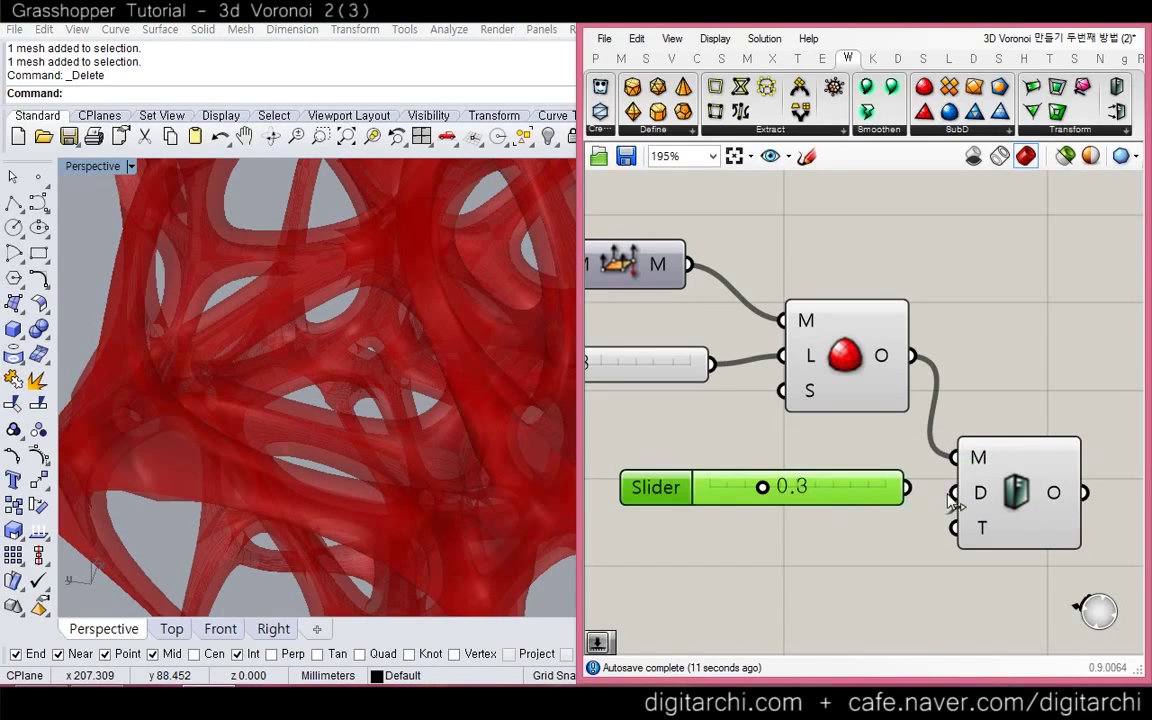
left_click(885, 516)
left_click_drag(861, 500, 853, 512)
Bake the Catmull-Clark Subdivision mesh again to check it, then select and delete it
left_click(836, 361)
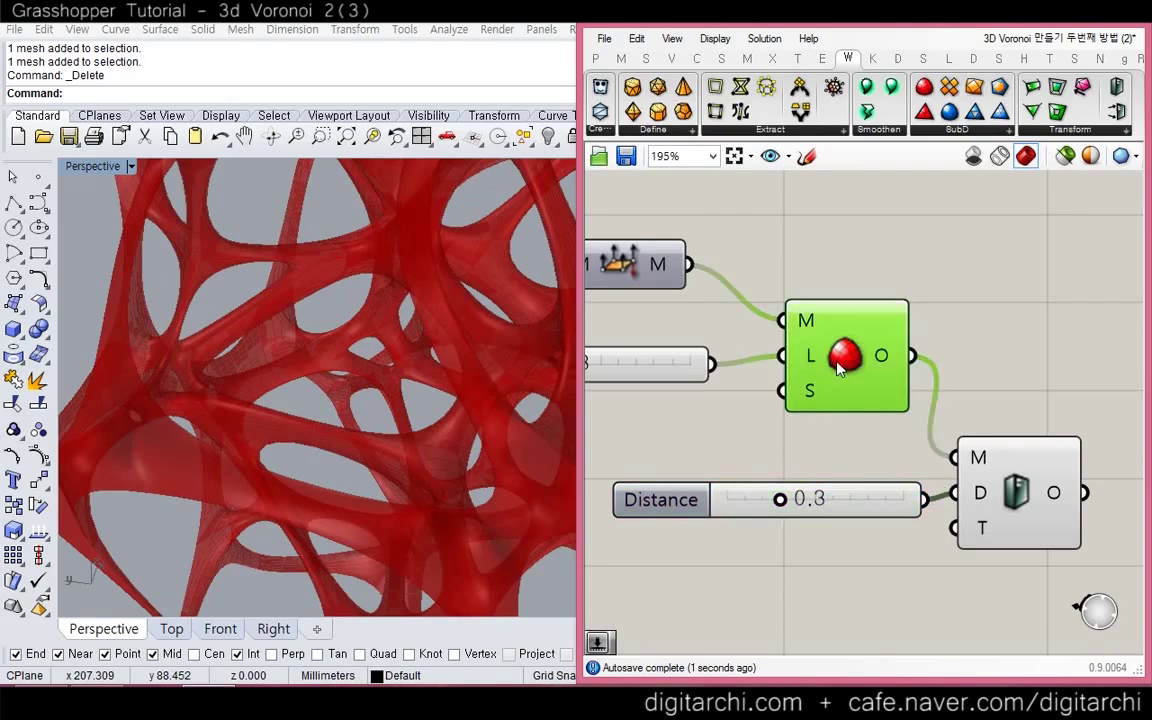
middle_click(836, 361)
left_click(884, 395)
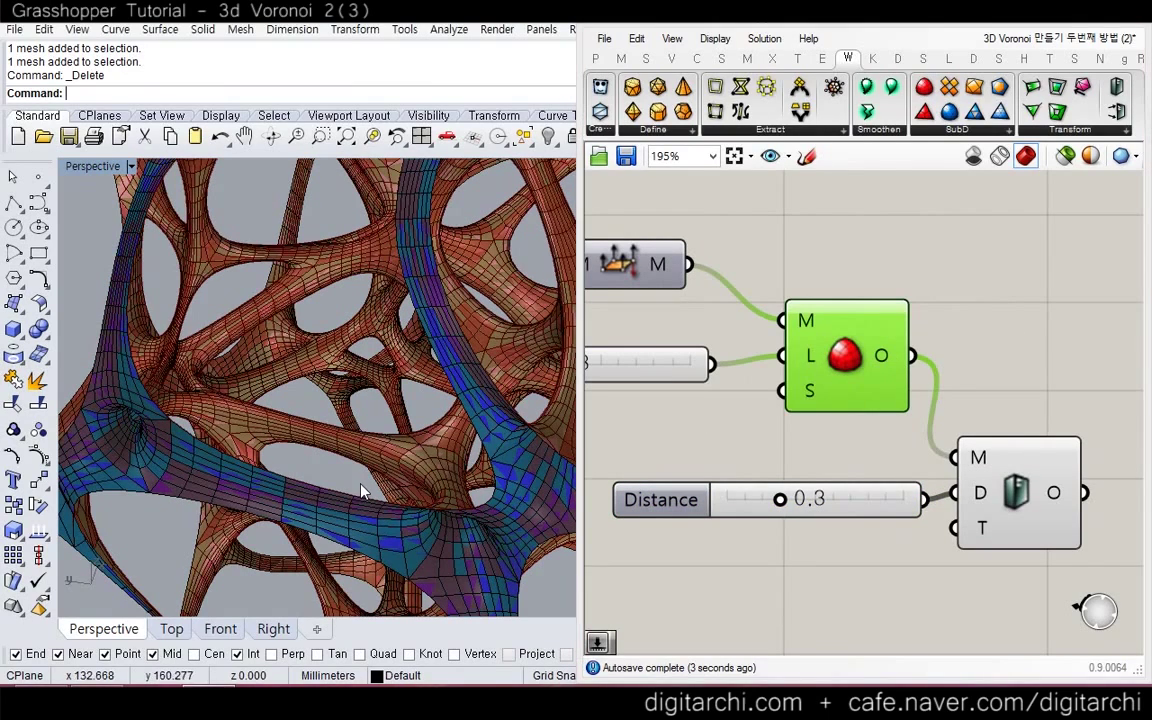
left_click(356, 419)
Turn off the preview of the Catmull-Clark Subdivision component
middle_click(868, 368)
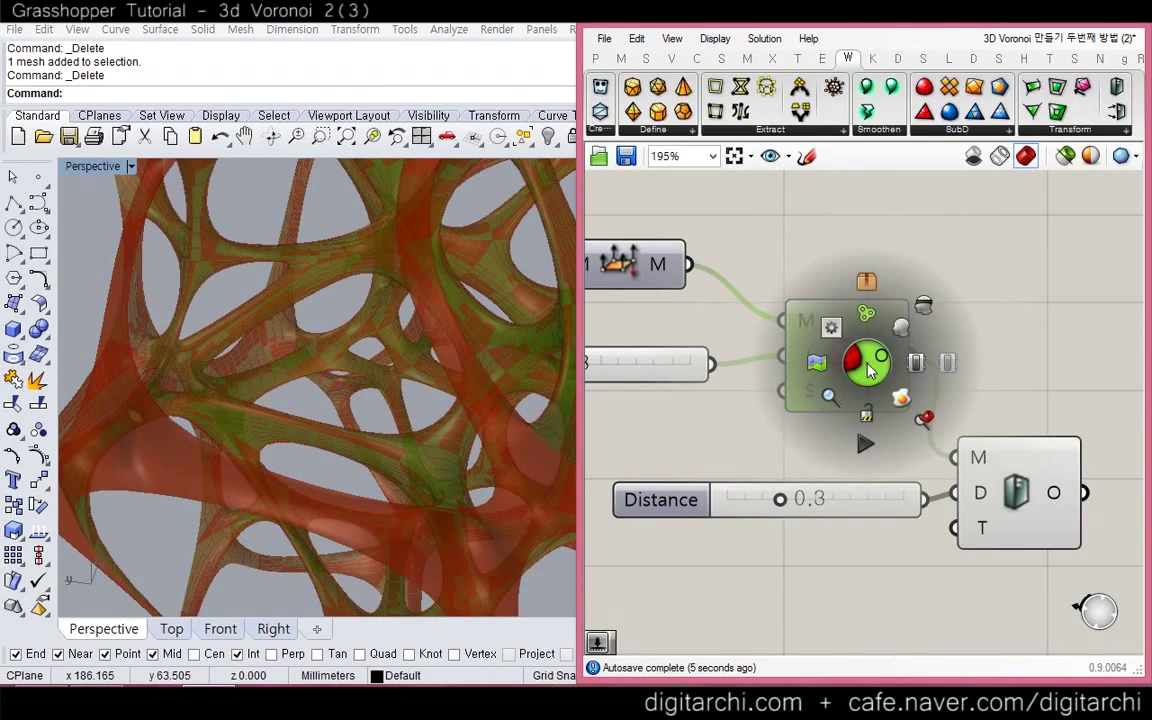
left_click(921, 307)
left_click(1005, 296)
scroll(414, 420, "down", 3)
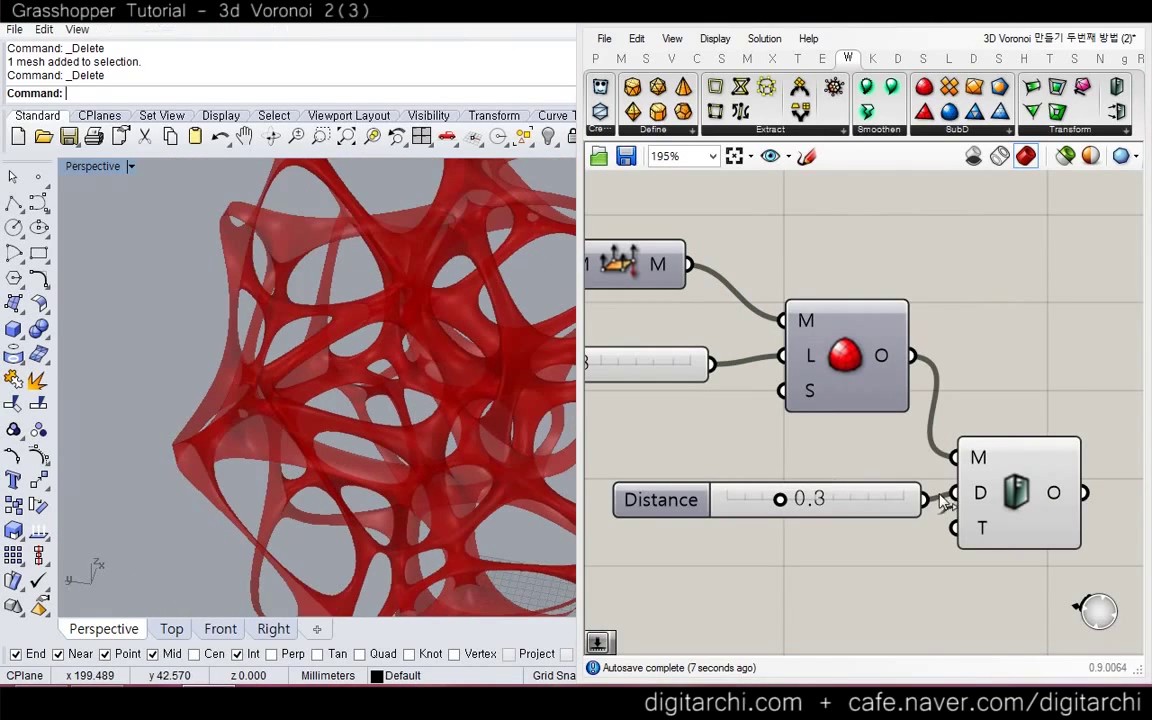
Add a Custom Preview component beside the Mesh Thicken output
right_click_drag(940, 503, 715, 481)
double_click(977, 512)
type("pre")
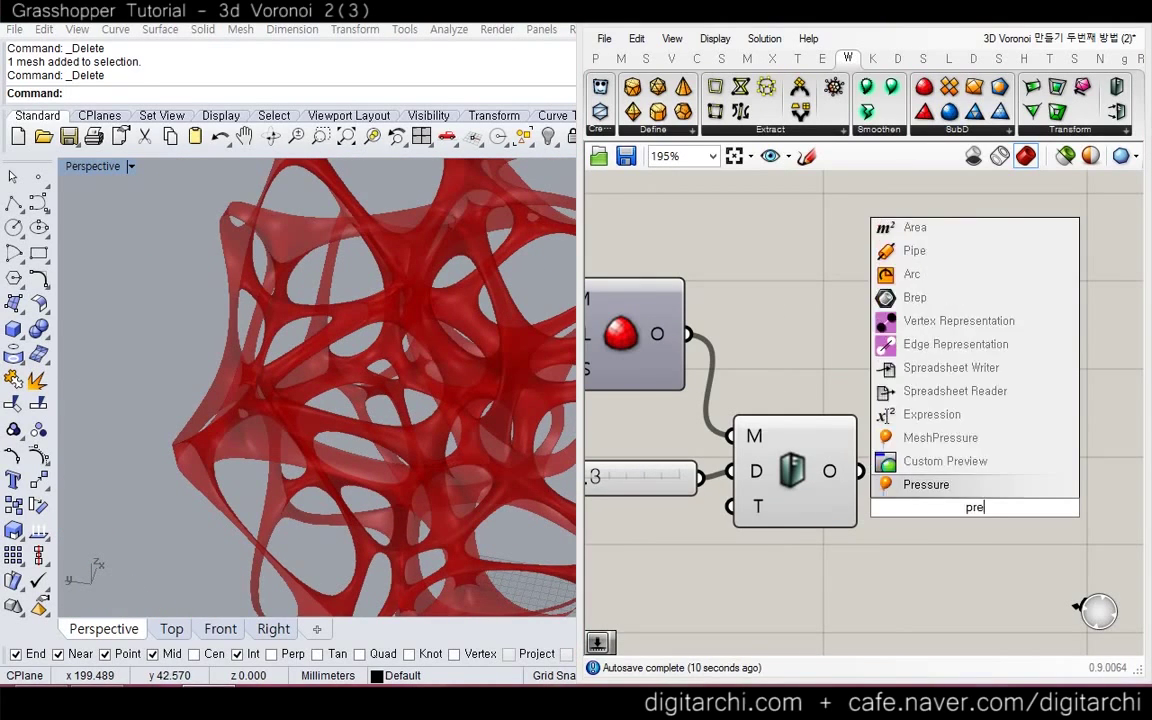
type("view")
key("Return")
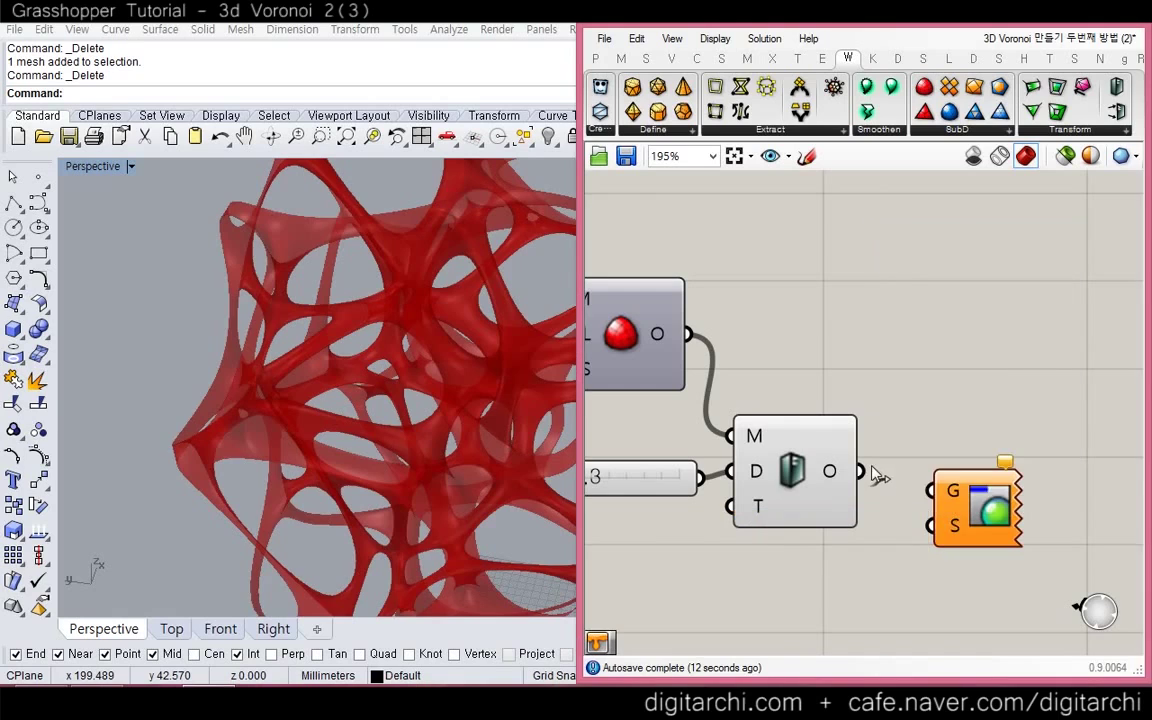
Connect the Mesh Thicken output to the Custom Preview geometry input and add a text panel containing white
left_click_drag(860, 471, 930, 491)
double_click(797, 590)
type("wa")
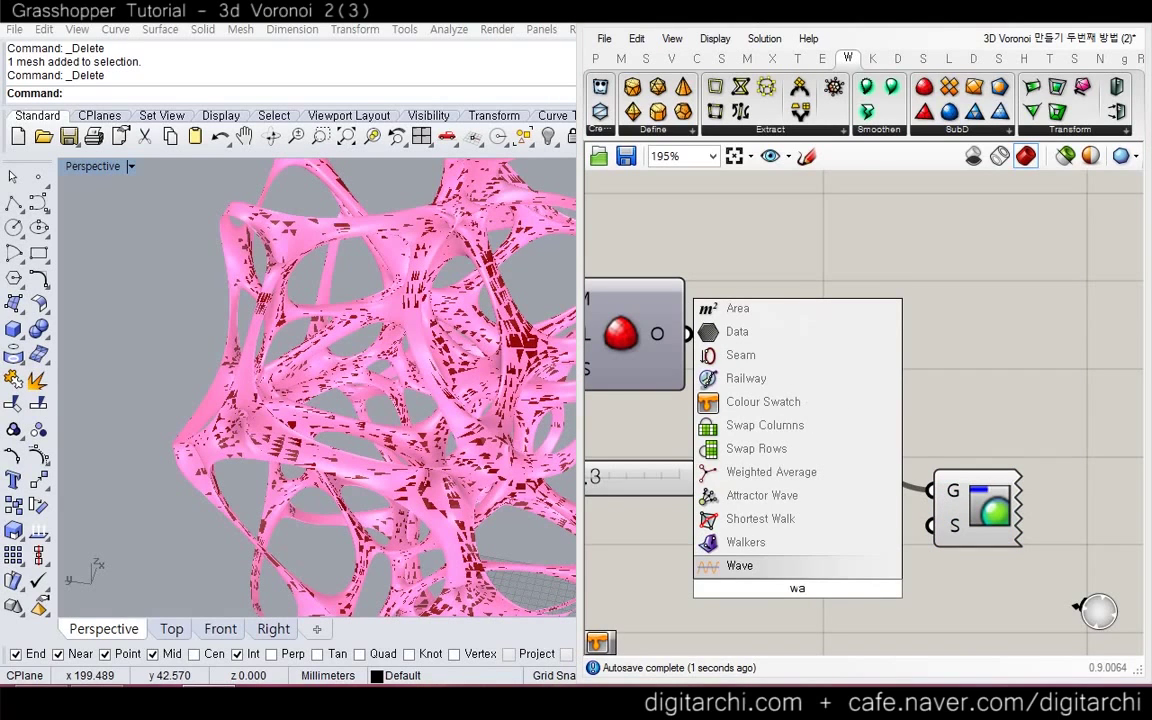
key("BackSpace")
key("BackSpace")
type("s")
key("BackSpace")
type("\"")
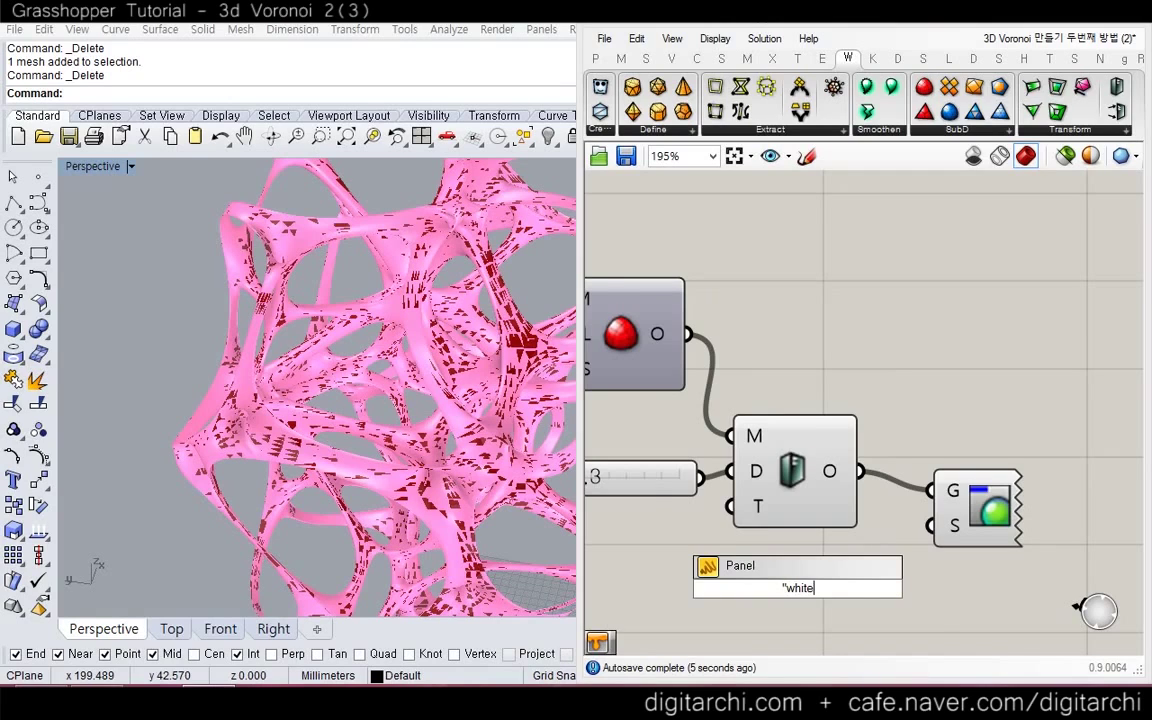
type("white")
key("Return")
Connect the white panel to the Custom Preview shader input and turn off the Mesh Thicken component's preview
left_click_drag(928, 601, 938, 500)
left_click_drag(932, 460, 939, 509)
left_click(836, 448)
key("ctrl+q")
left_click(655, 362)
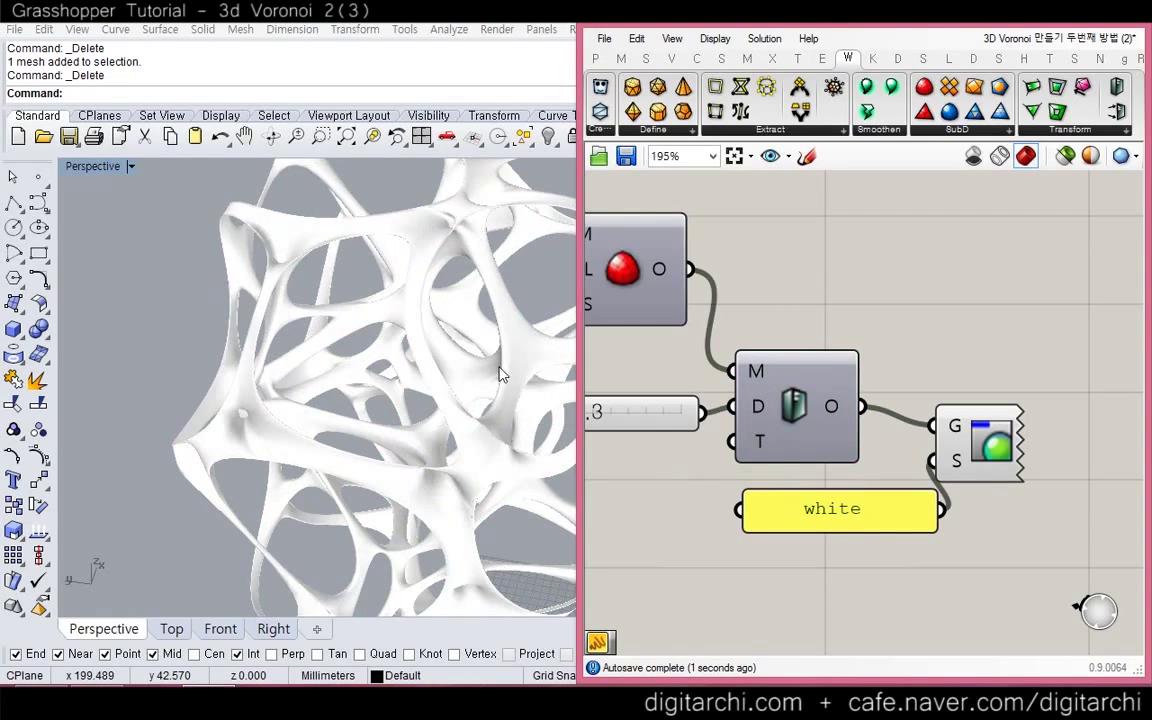
Select all the polysurfaces in the Rhino Perspective viewport and hide them
right_click_drag(470, 372, 270, 405)
scroll(271, 404, "down", 3)
key("ctrl+a")
type("h")
key("Return")
key("BackSpace")
scroll(368, 415, "down", 2)
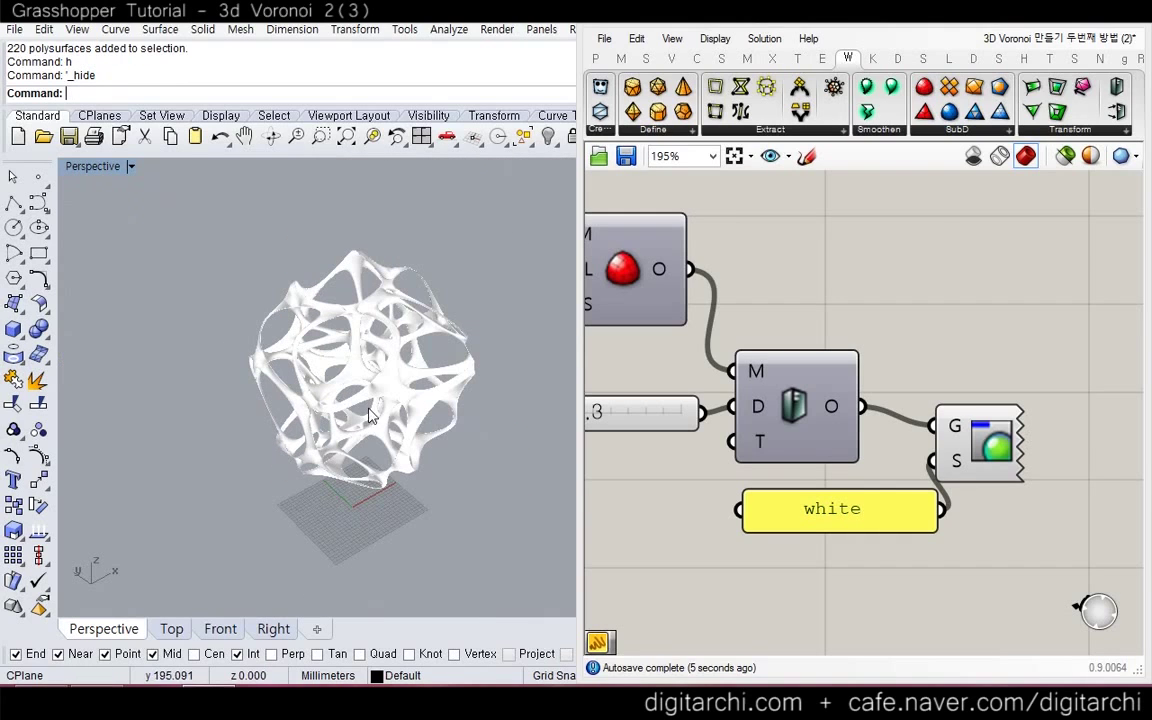
Examine the white thickened Voronoi mesh from several angles in the full Rhino viewport and check the Mesh Thicken distance slider
left_click(1062, 14)
scroll(352, 420, "up", 6)
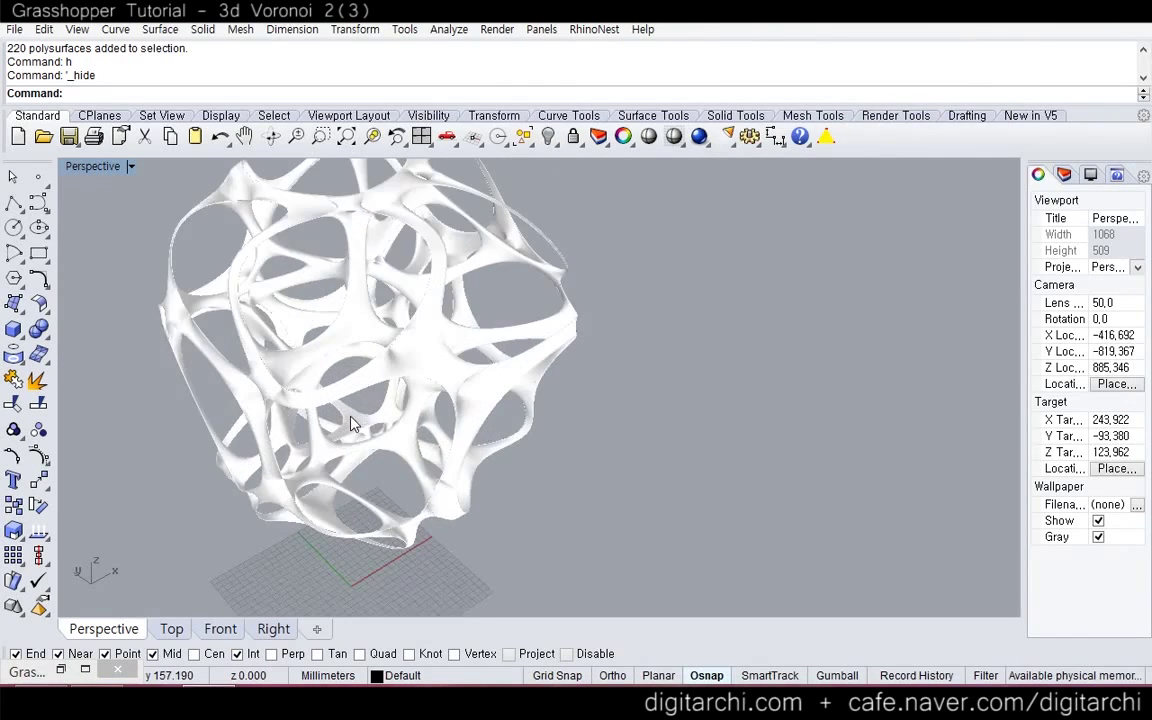
right_click_drag(352, 420, 576, 402)
scroll(686, 355, "down", 4)
scroll(563, 468, "up", 4)
right_click_drag(576, 402, 372, 391)
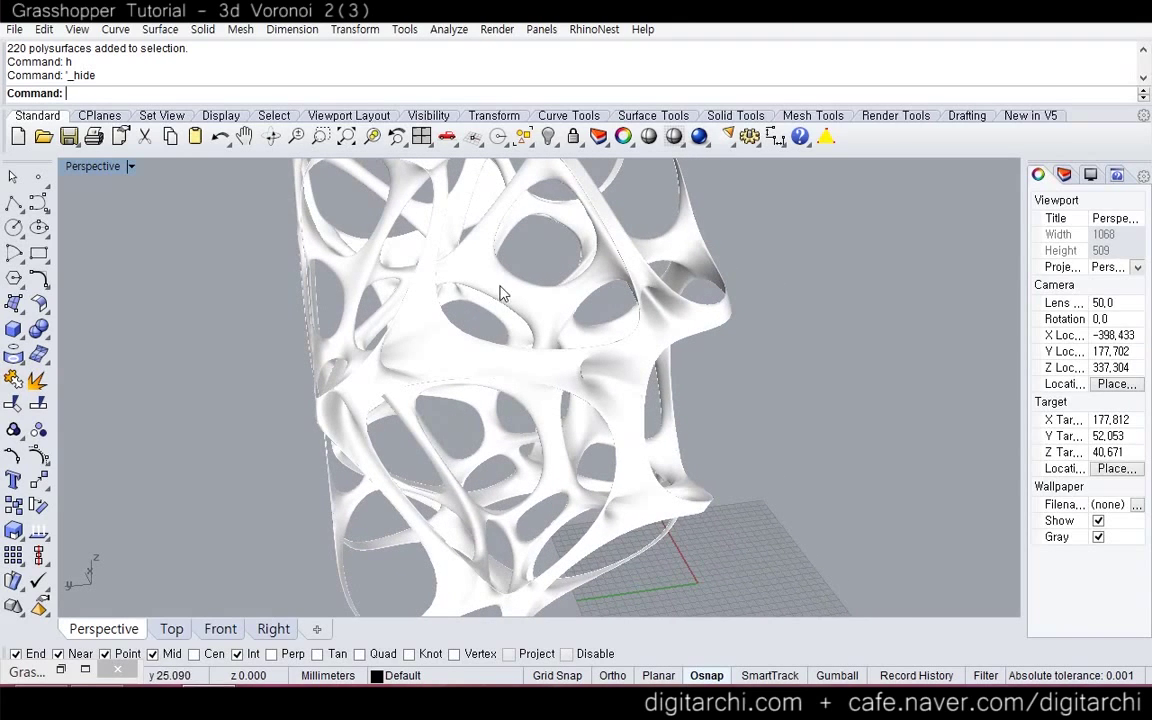
right_click_drag(541, 290, 553, 300)
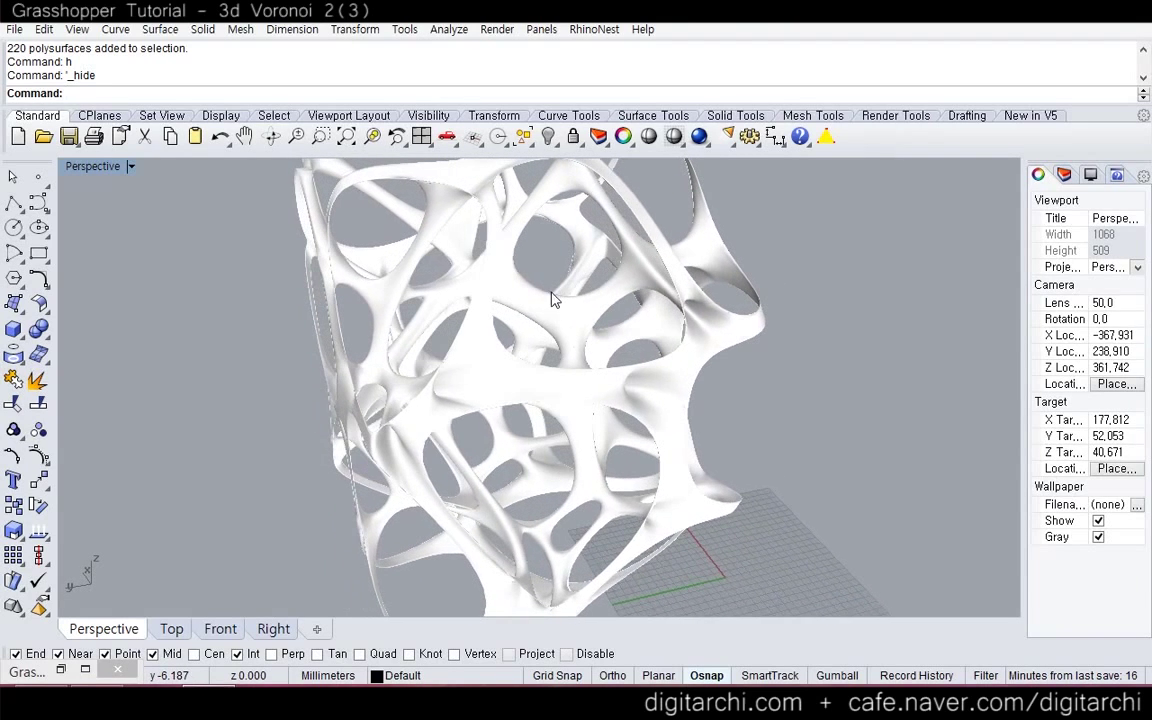
left_click(61, 670)
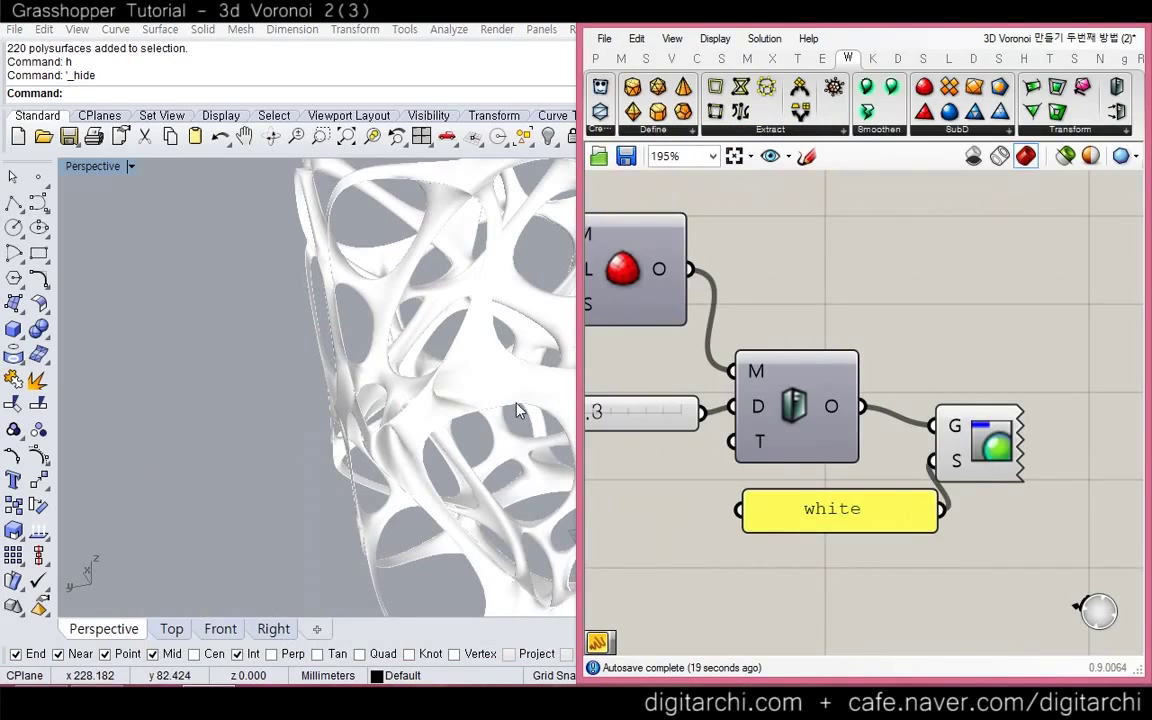
right_click_drag(688, 402, 757, 393)
right_click_drag(668, 402, 826, 420)
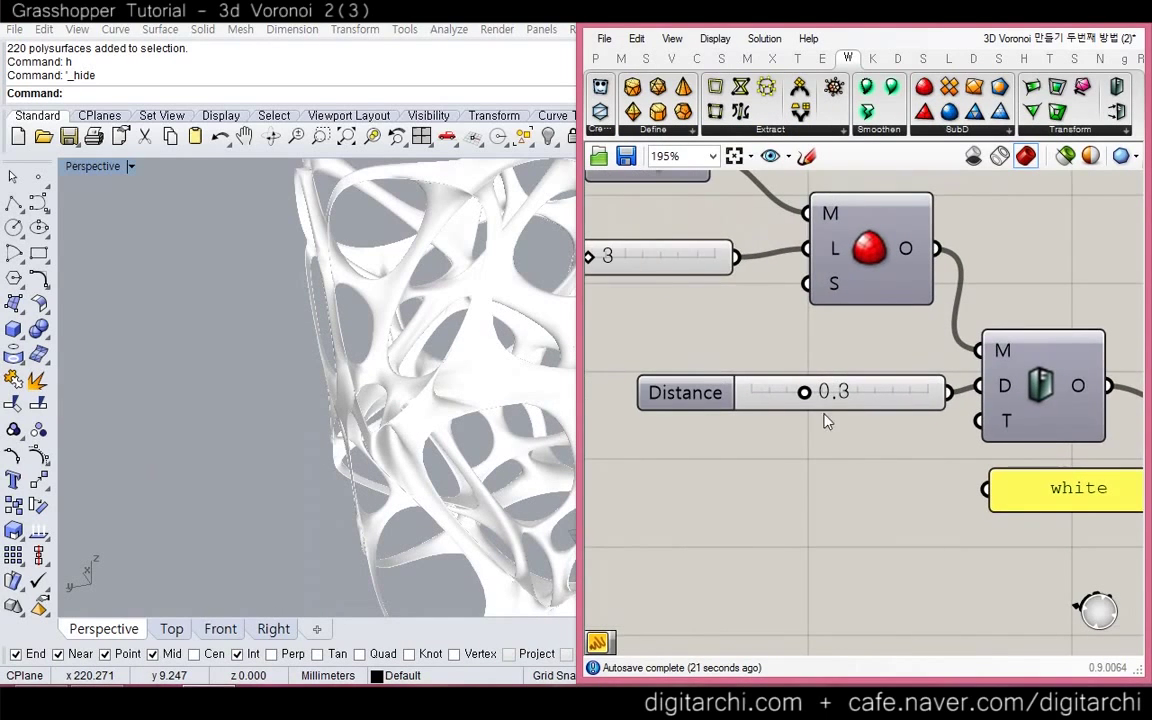
left_click(1072, 16)
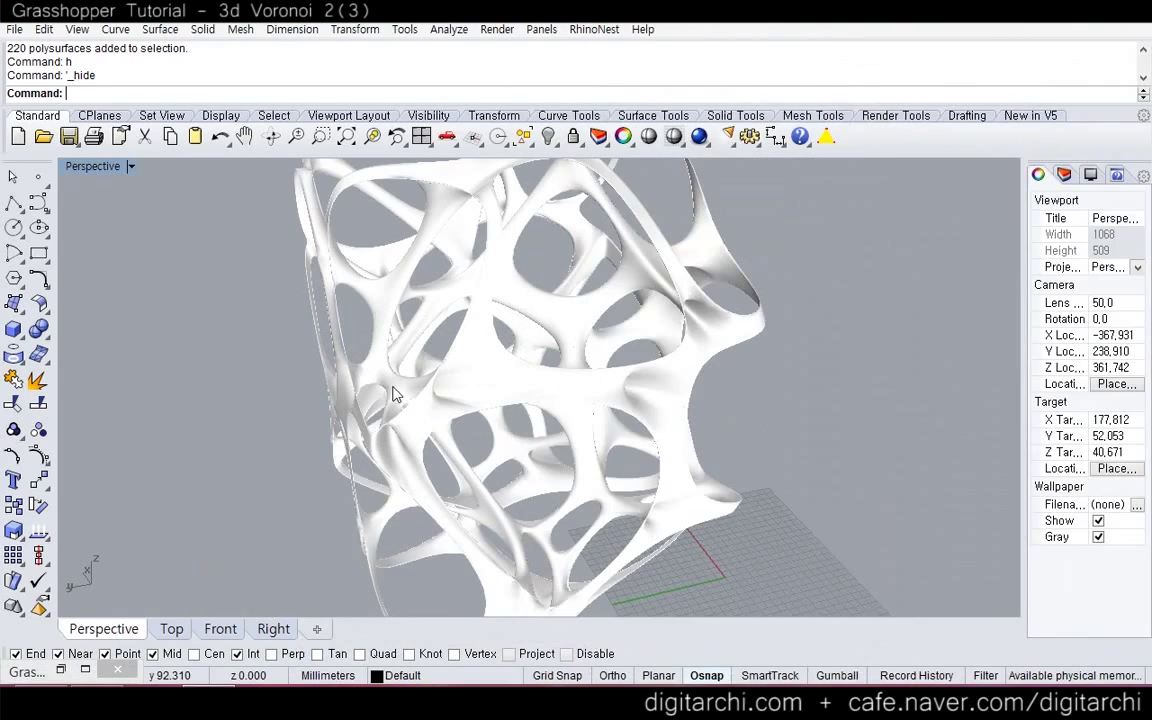